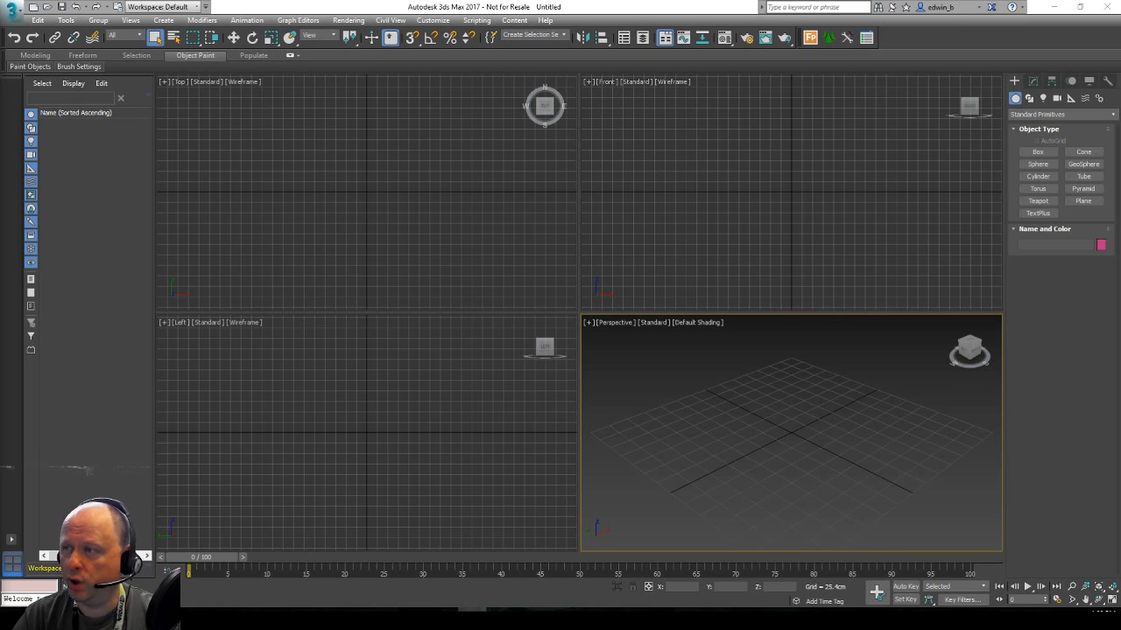
# Import Kitchen_PUP.fbx from the Desktop using the default FBX import settings.
pyautogui.click(9, 17)
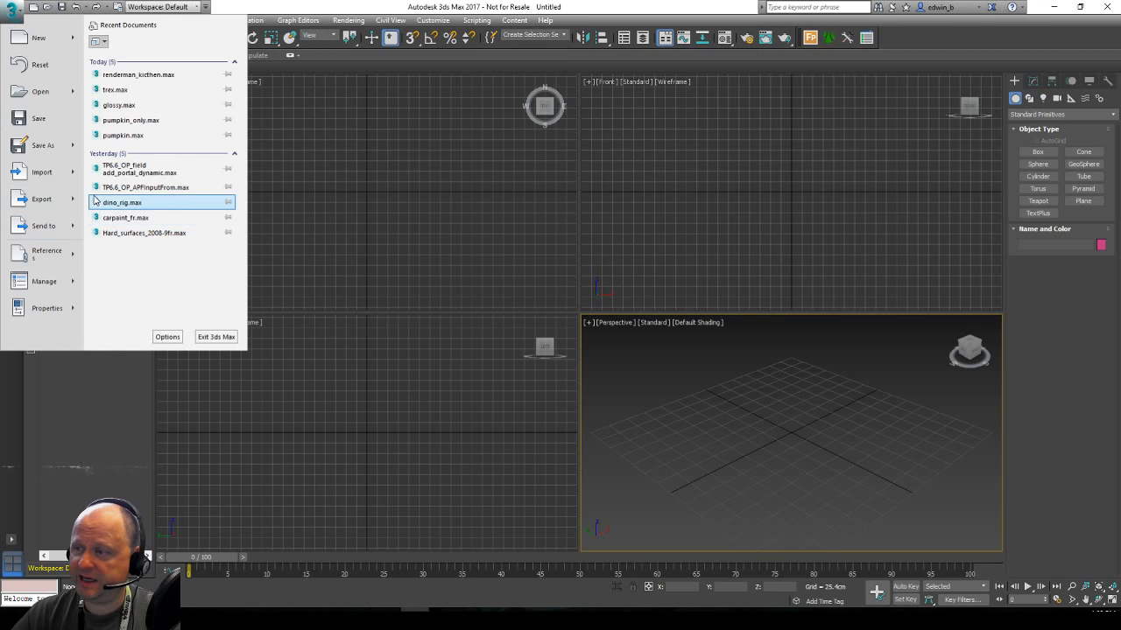
pyautogui.moveTo(59, 168)
pyautogui.click(158, 61)
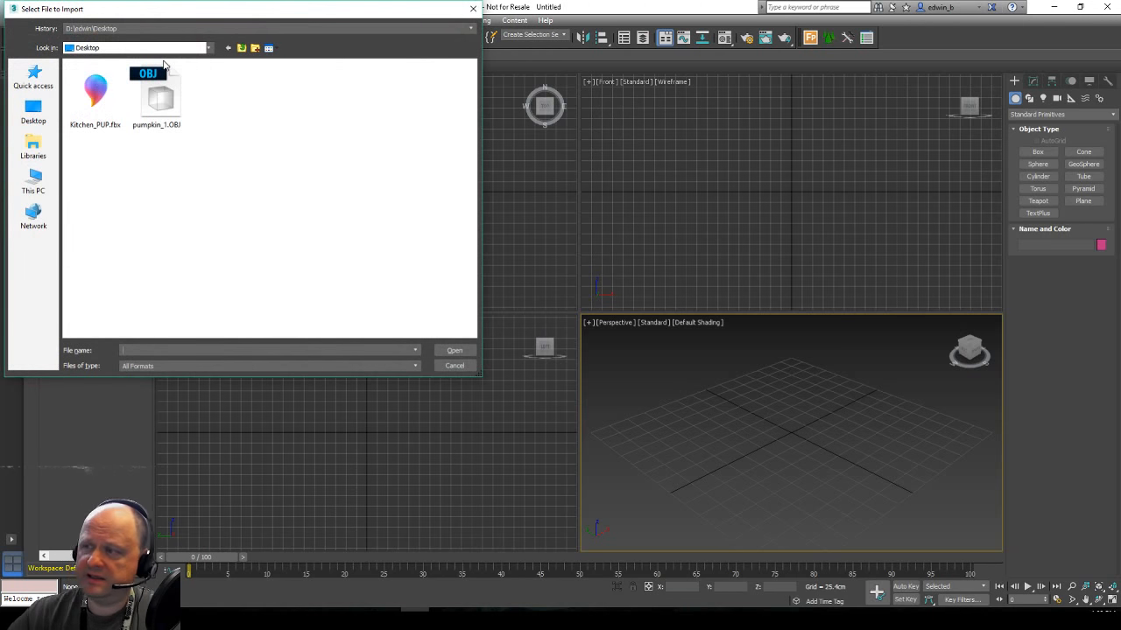
pyautogui.click(88, 87)
pyautogui.click(451, 350)
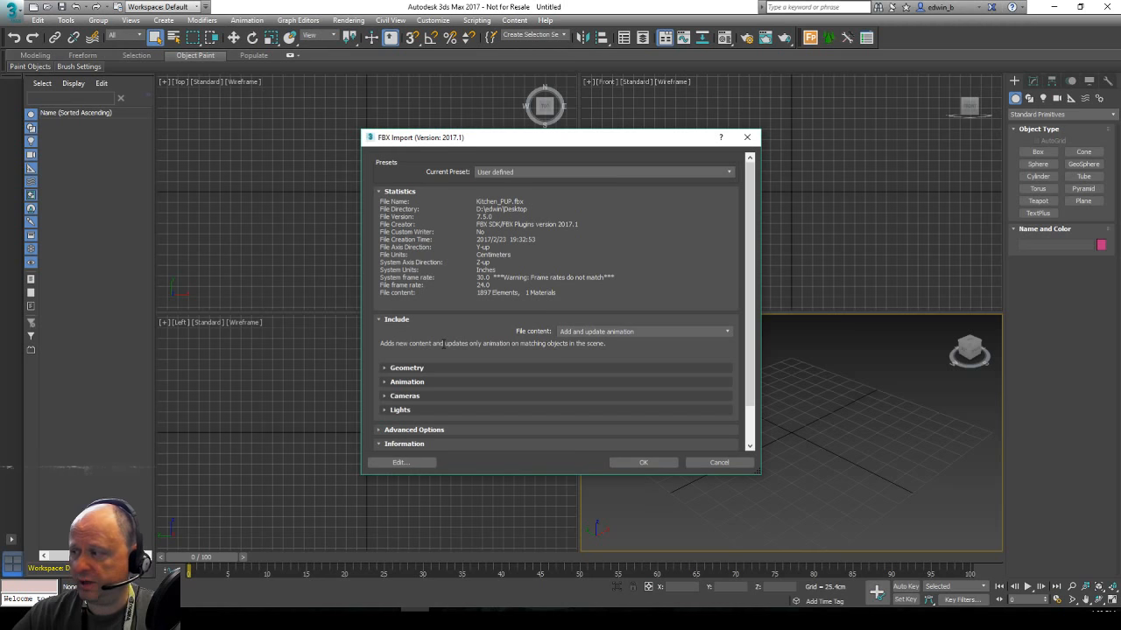
pyautogui.click(644, 462)
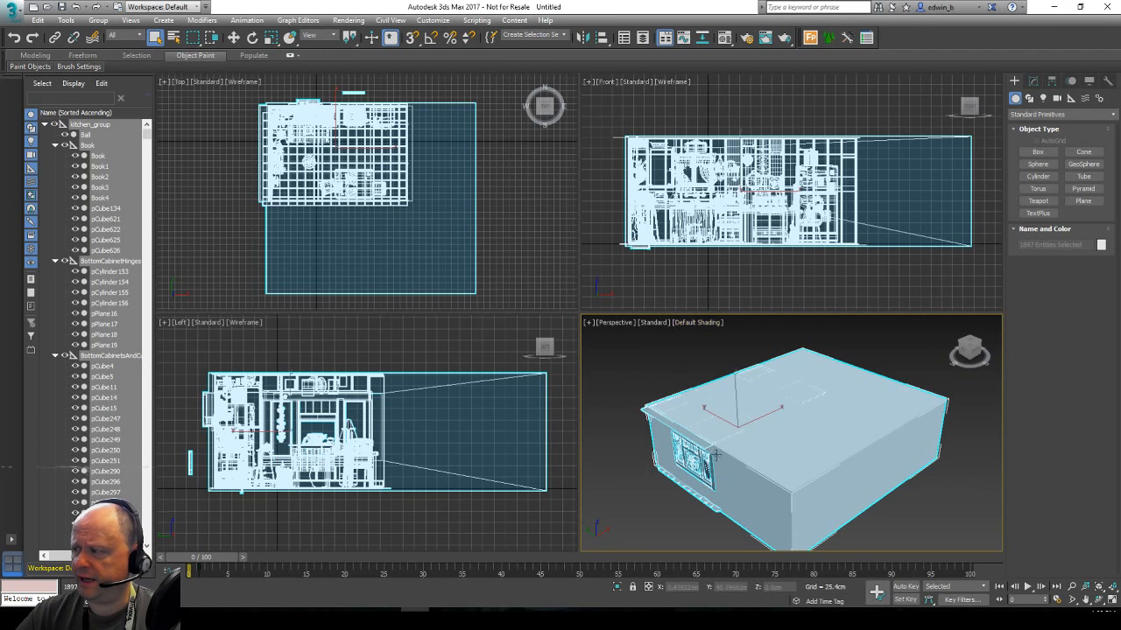
# Collapse all nested groups in the scene hierarchy, leaving only the first level of kitchen_group expanded.
pyautogui.click(43, 125)
pyautogui.click(44, 125)
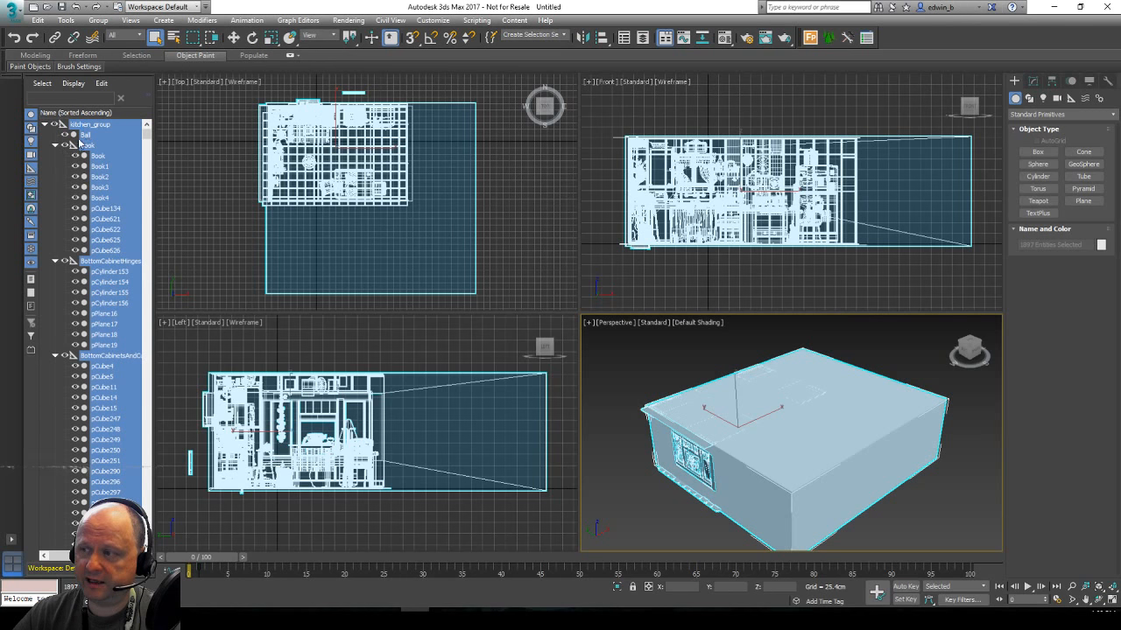
pyautogui.click(45, 126)
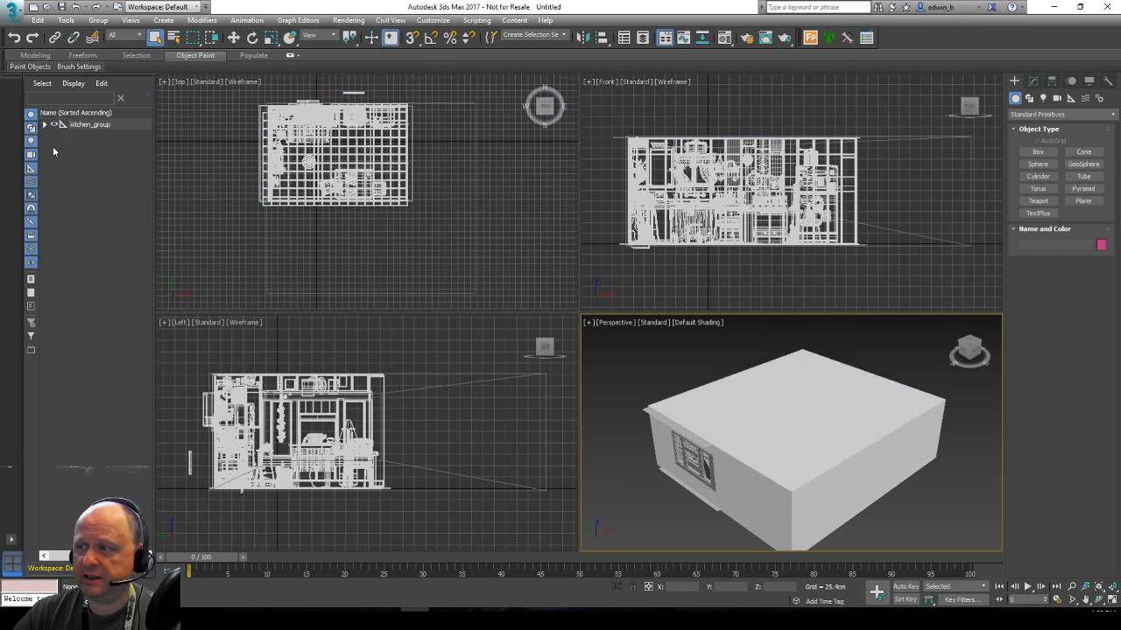
pyautogui.click(44, 126)
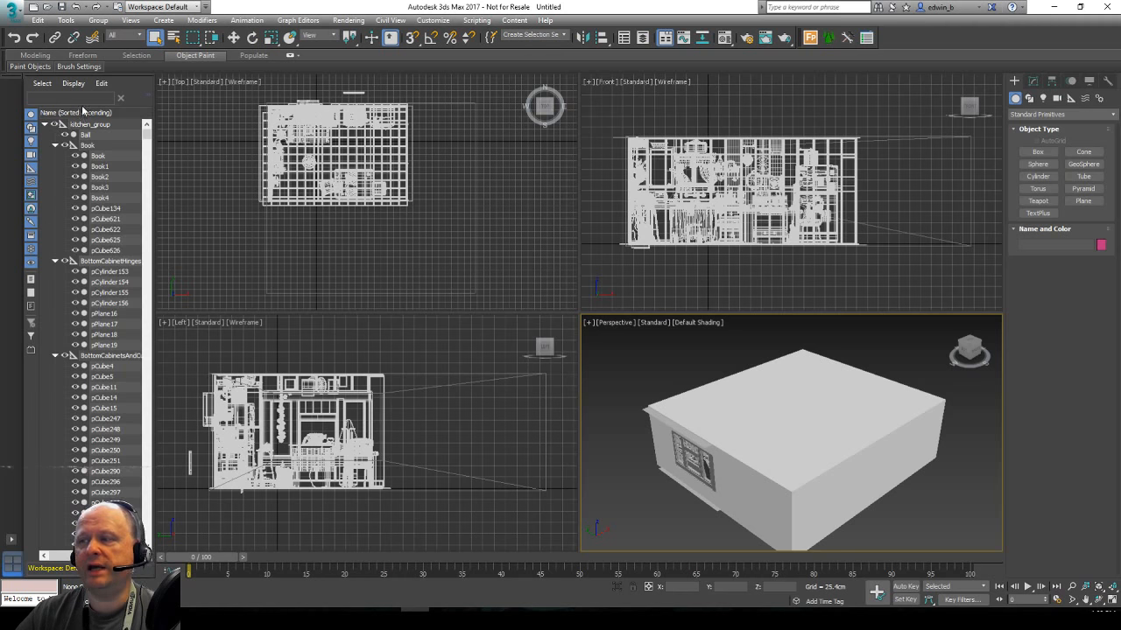
pyautogui.click(55, 146)
pyautogui.rightClick(115, 142)
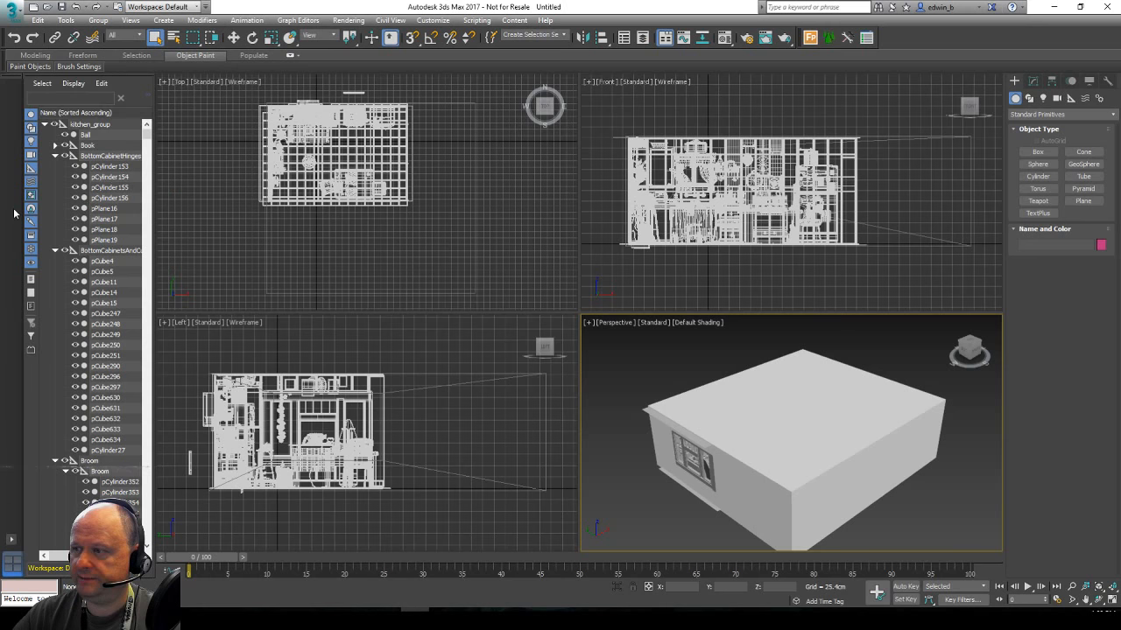
pyautogui.click(55, 156)
pyautogui.rightClick(117, 156)
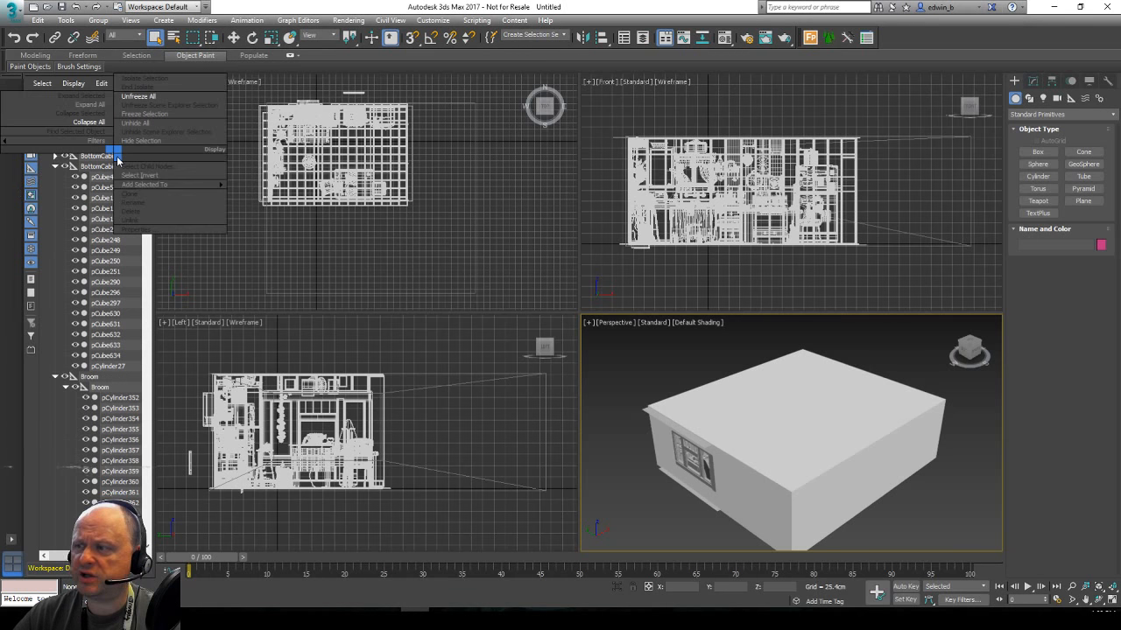
pyautogui.click(101, 123)
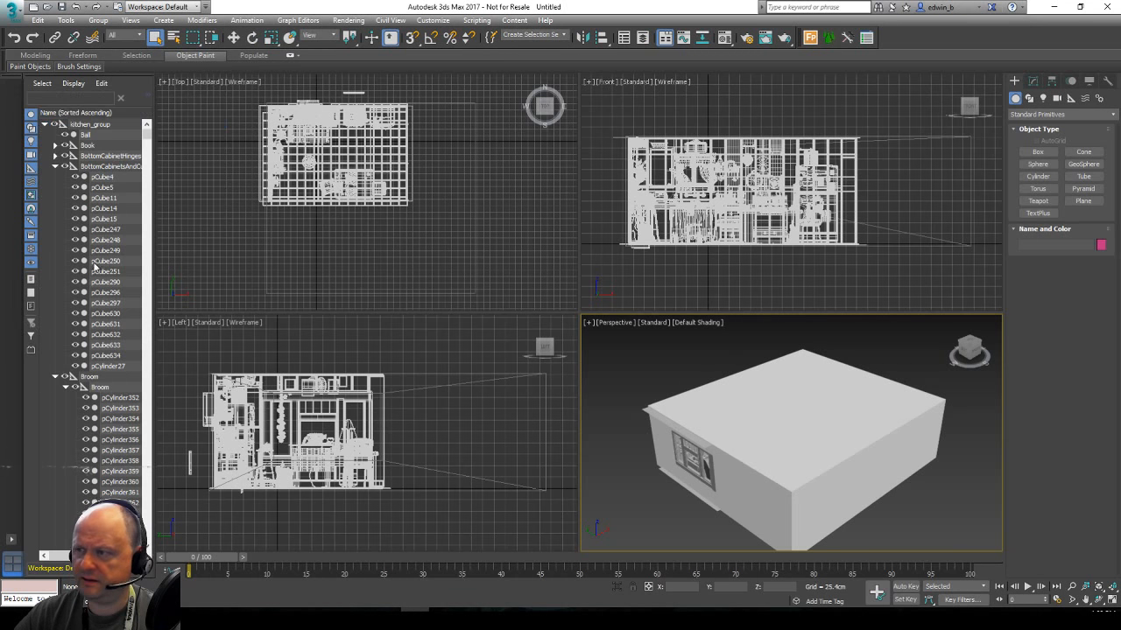
pyautogui.click(55, 166)
pyautogui.rightClick(103, 167)
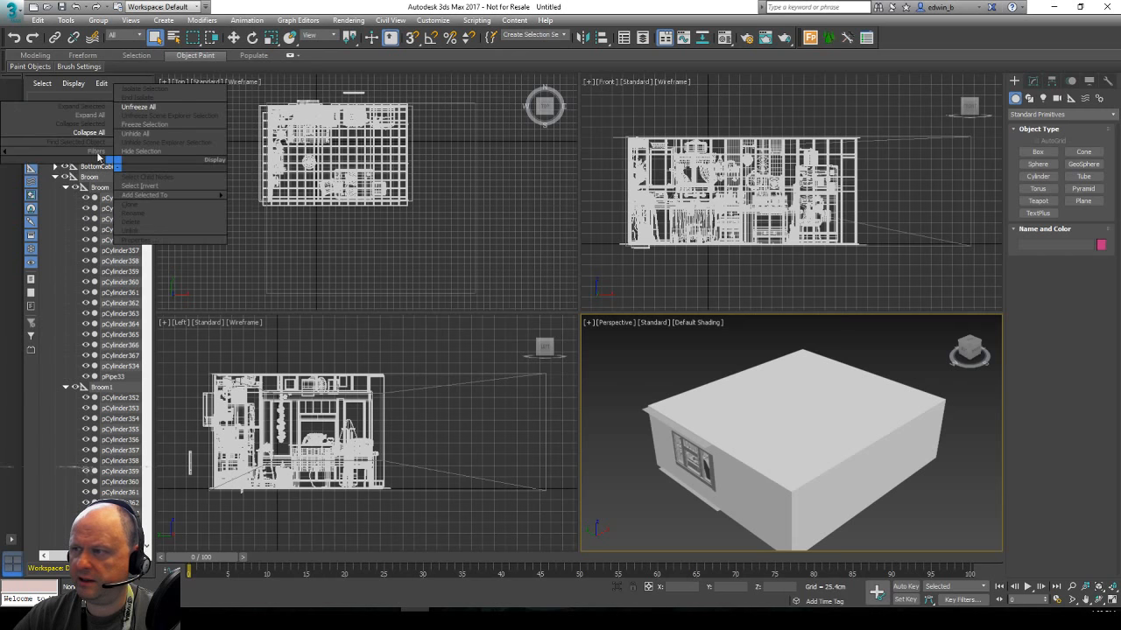
pyautogui.click(94, 133)
pyautogui.click(45, 124)
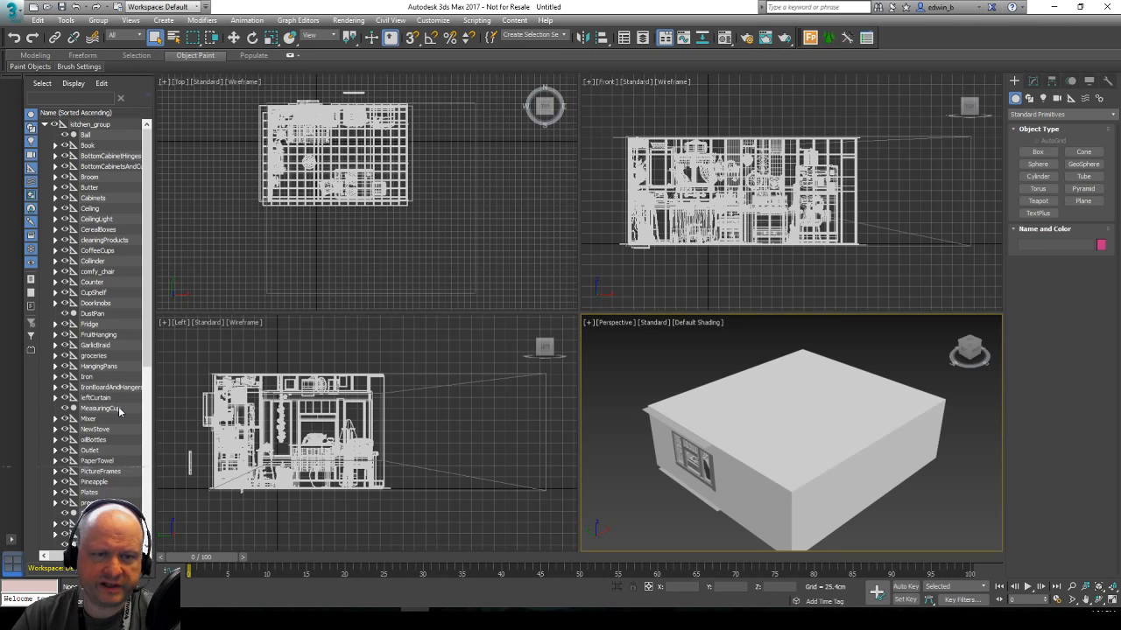
# Create a Physical camera in the Left view aimed into the kitchen, target distance about 318, and look through it in the perspective viewport.
pyautogui.middleClick(421, 220)
pyautogui.moveTo(422, 221); pyautogui.dragTo(398, 225, button='middle')
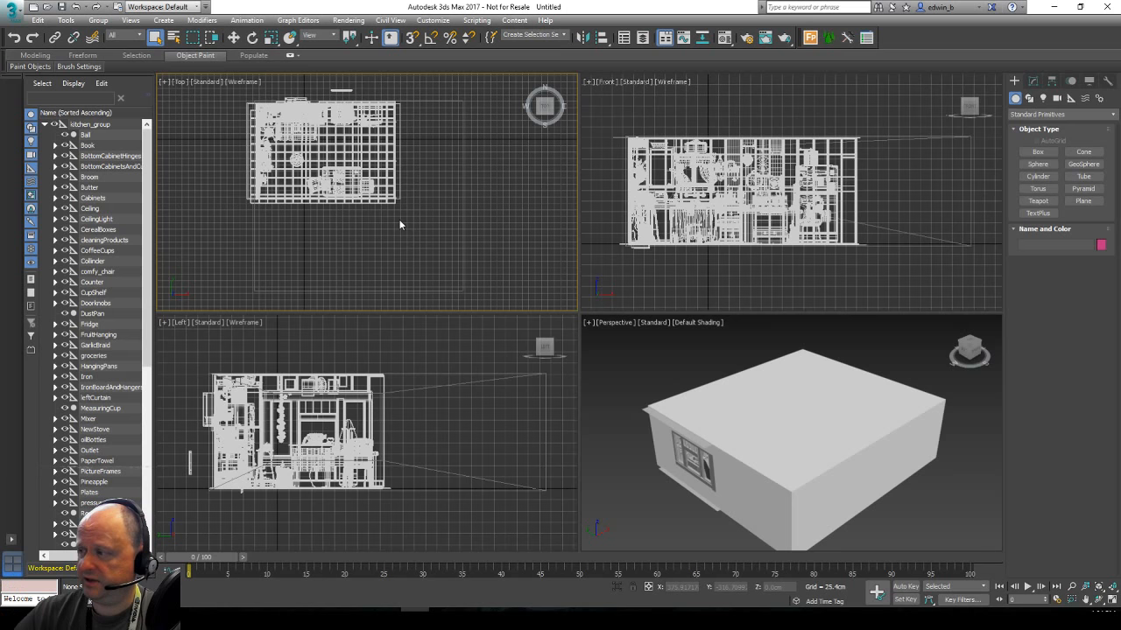
pyautogui.click(631, 371)
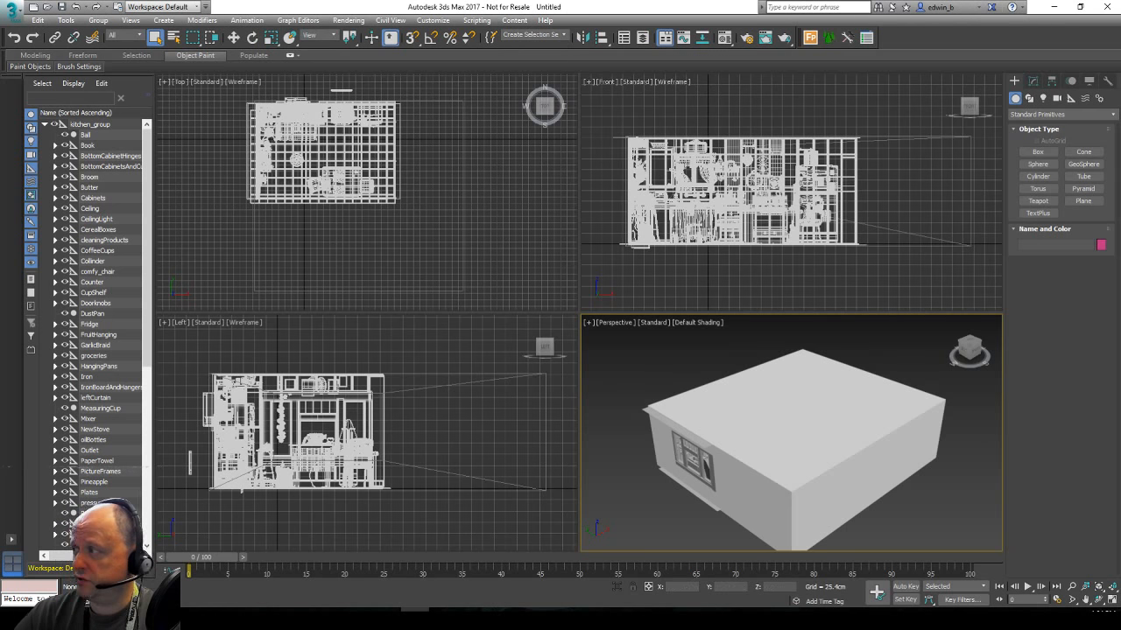
pyautogui.click(1058, 98)
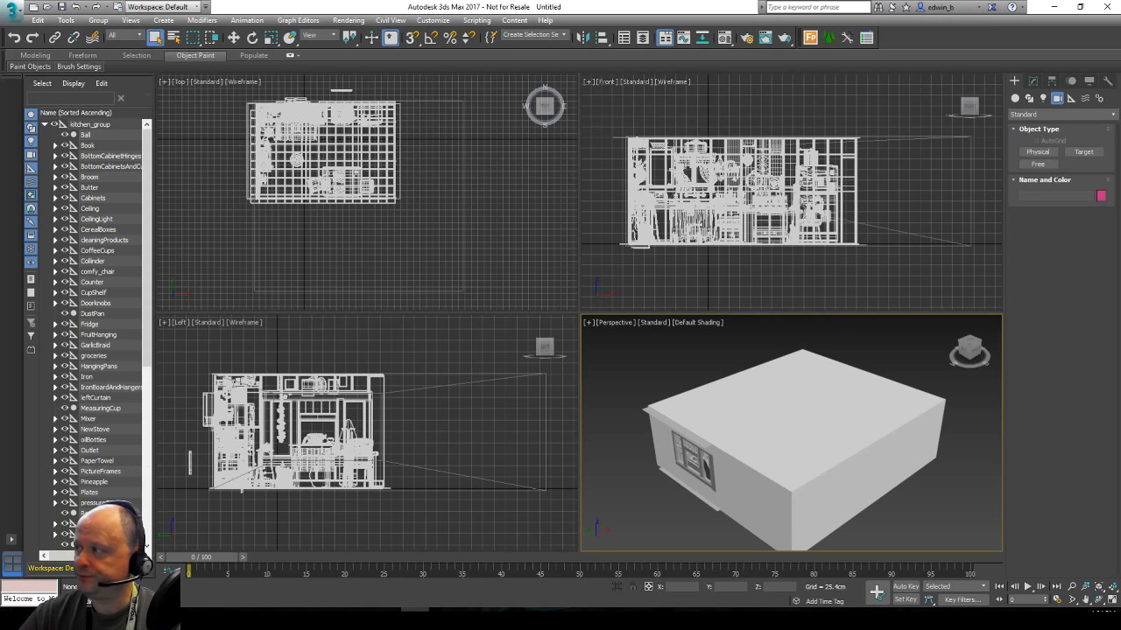
pyautogui.click(1038, 153)
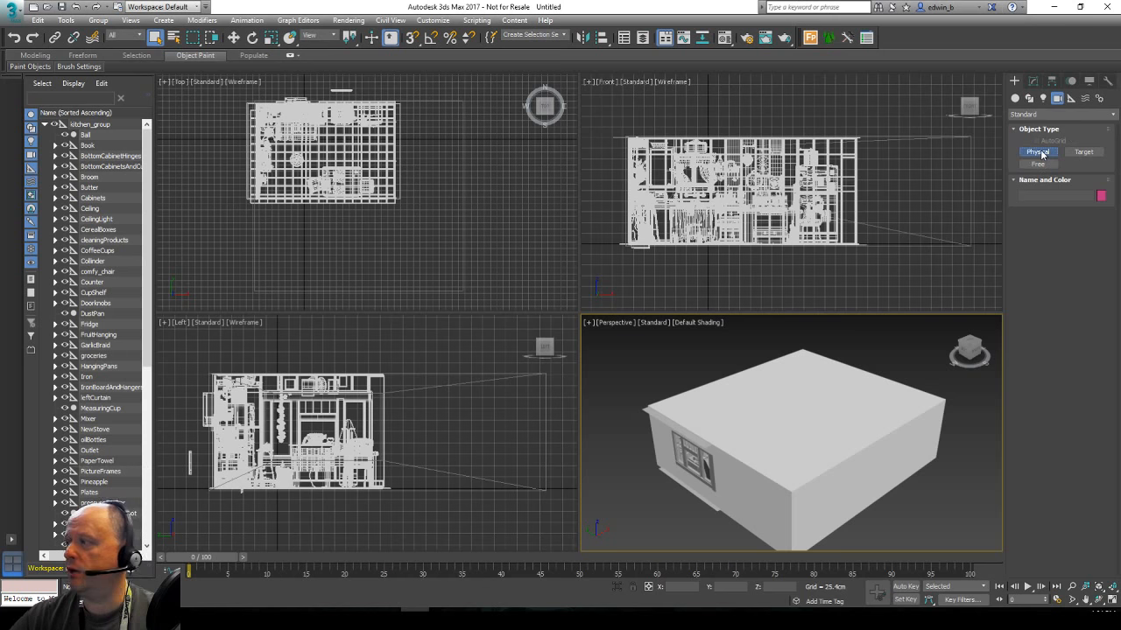
pyautogui.moveTo(500, 403); pyautogui.dragTo(375, 429)
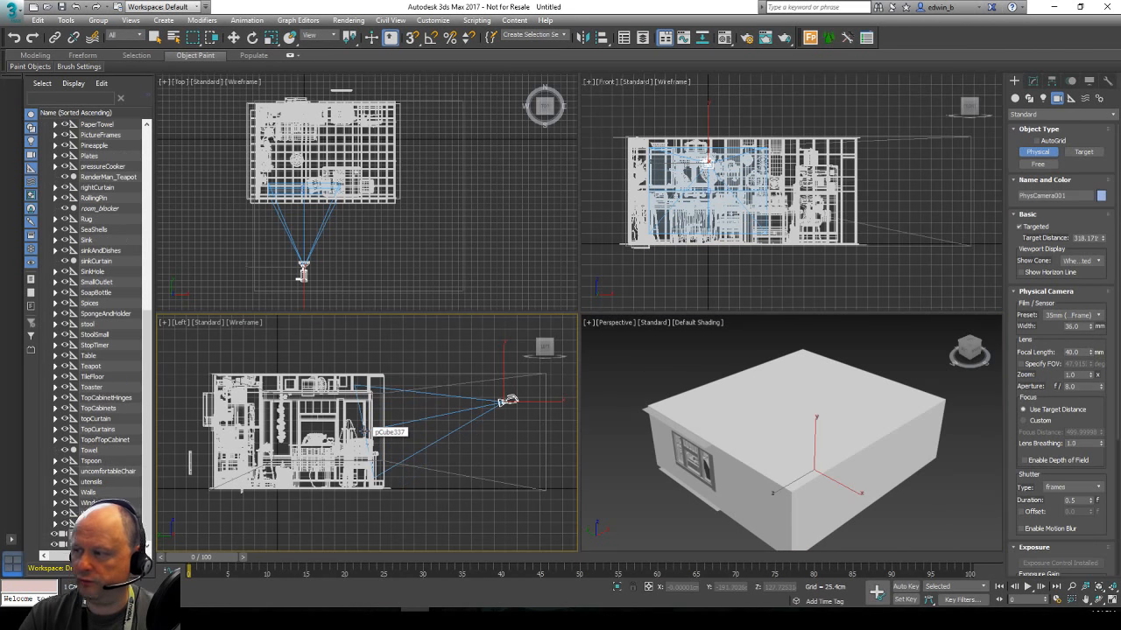
pyautogui.rightClick(616, 357)
pyautogui.press('c')
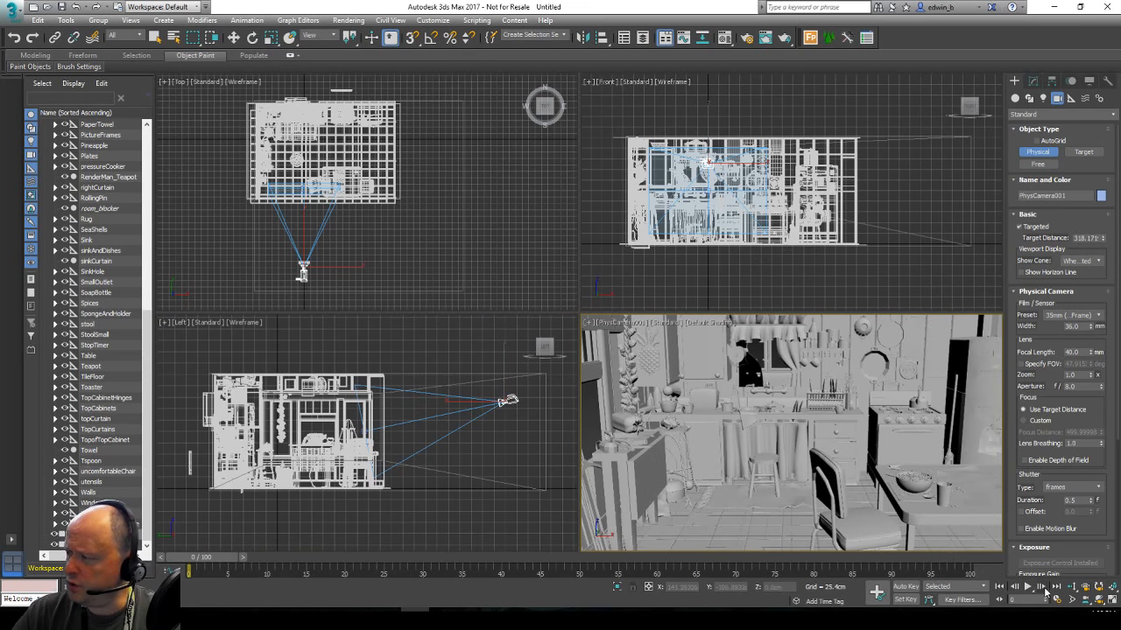
# Orbit the physical camera sideways around its target and dolly it back to frame the kitchen at an angle.
pyautogui.click(1101, 599)
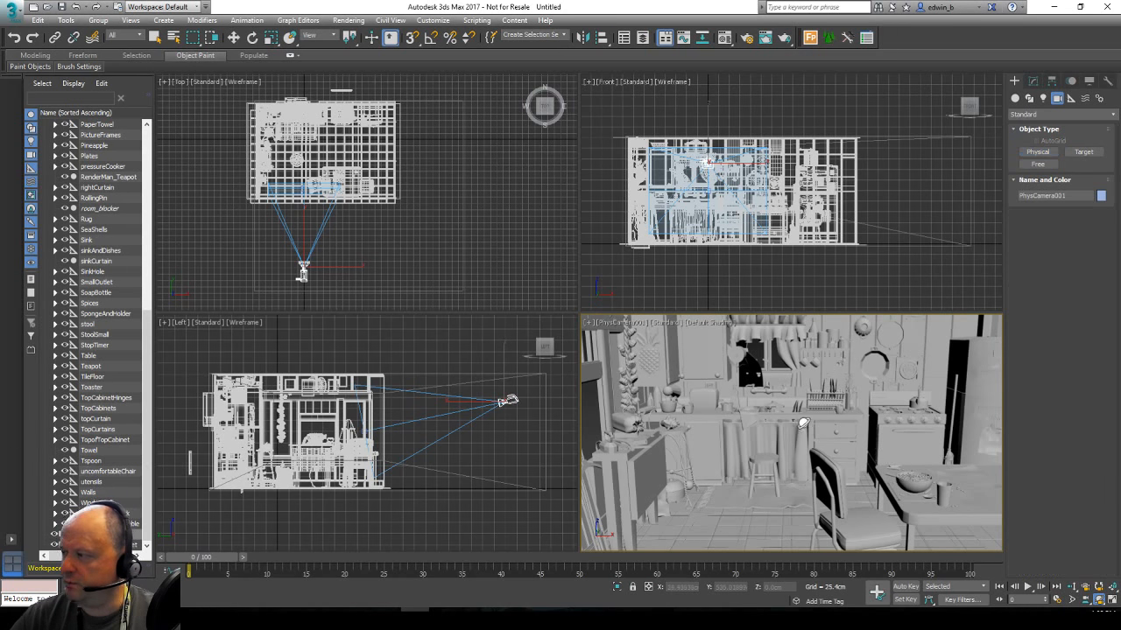
pyautogui.moveTo(802, 424); pyautogui.dragTo(841, 415)
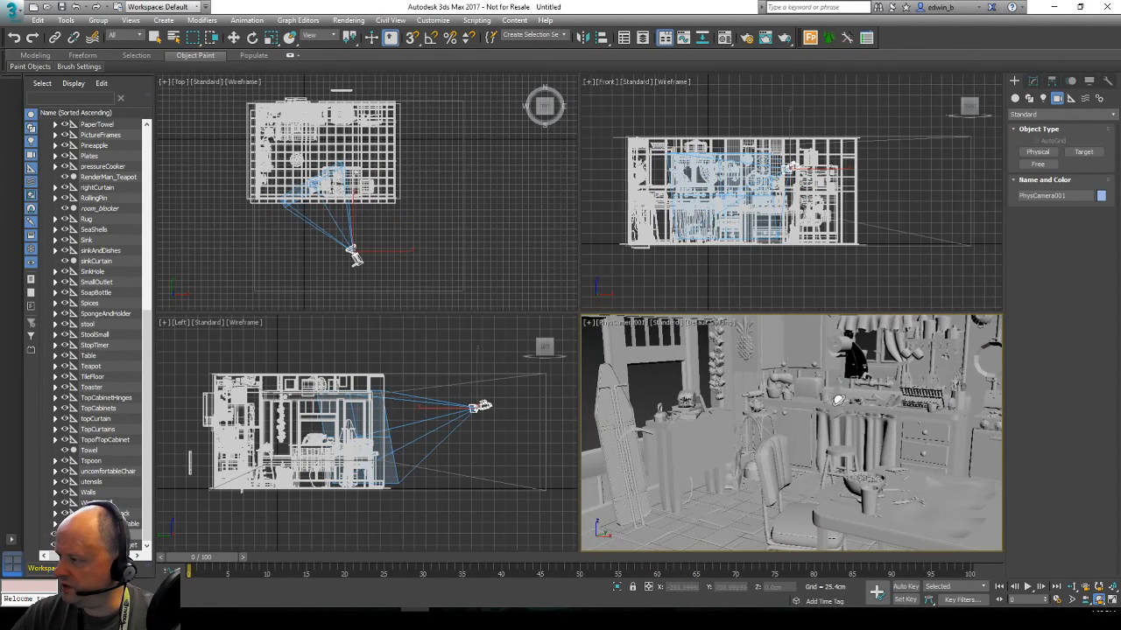
pyautogui.click(1071, 586)
pyautogui.moveTo(765, 401); pyautogui.dragTo(750, 378)
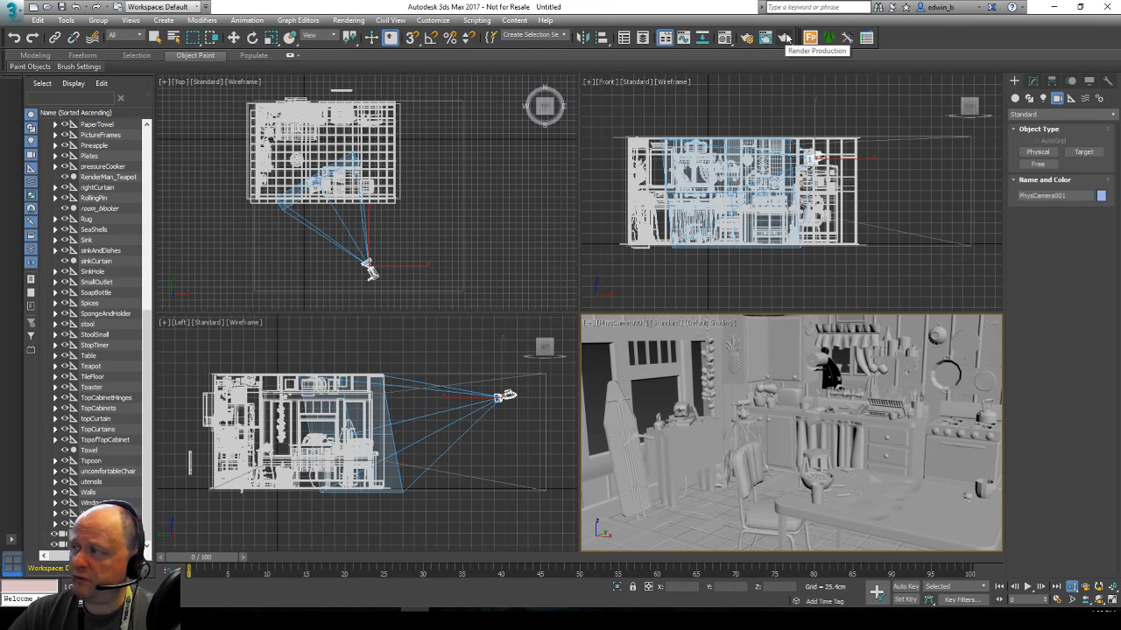
# Render the camera view with finalRender, set the framebuffer exposure to -3.00, and close the framebuffer and render setup.
pyautogui.click(745, 38)
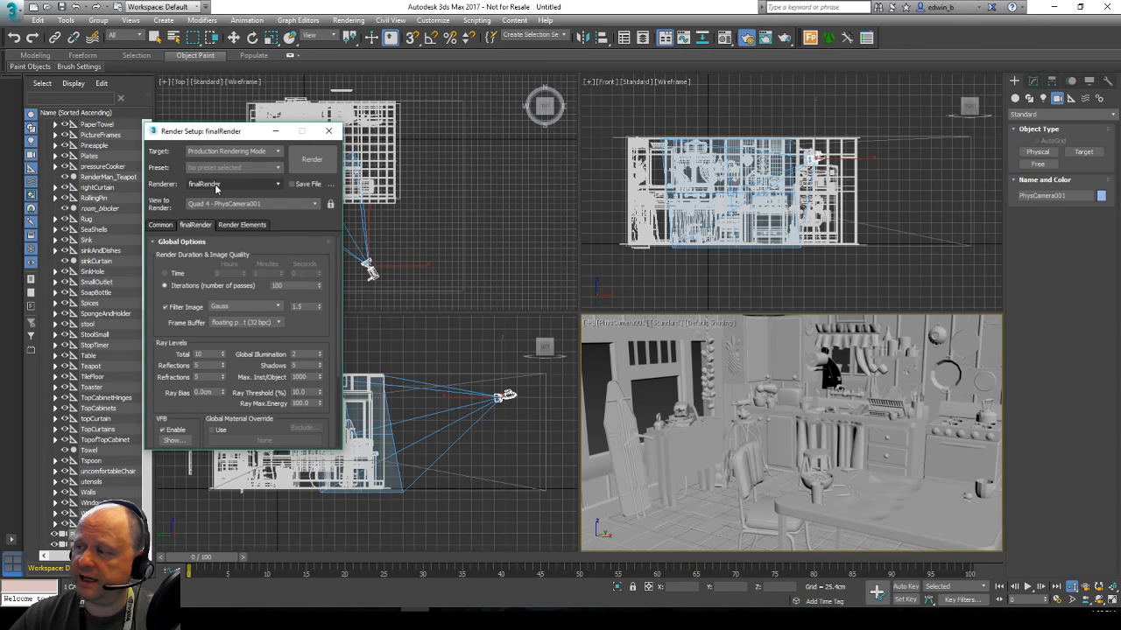
pyautogui.click(321, 158)
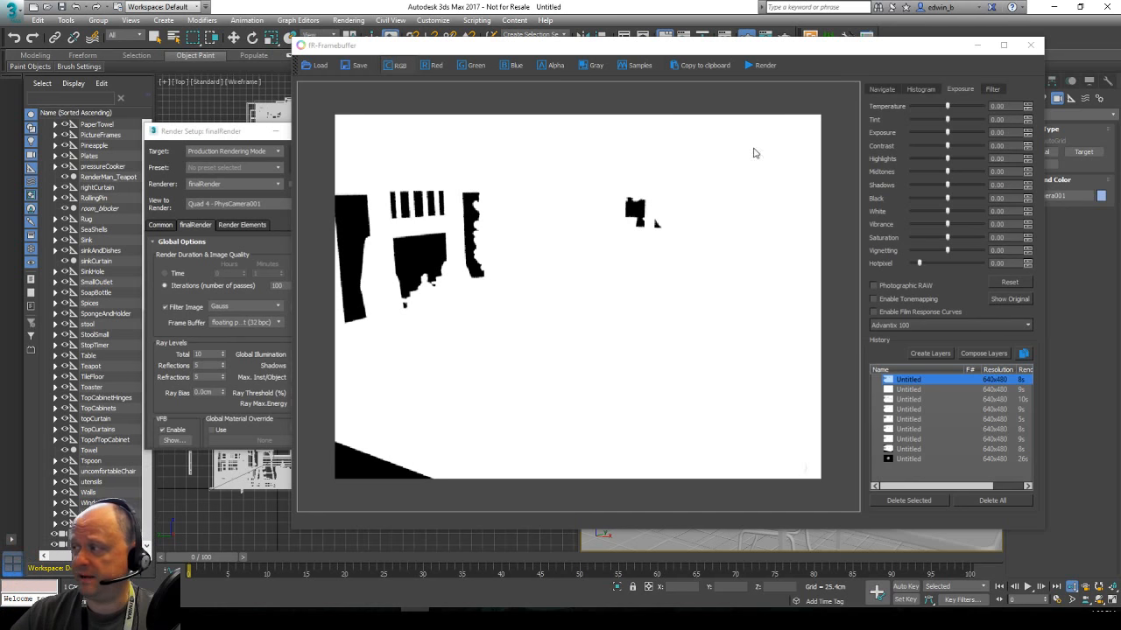
pyautogui.moveTo(947, 133); pyautogui.dragTo(939, 136)
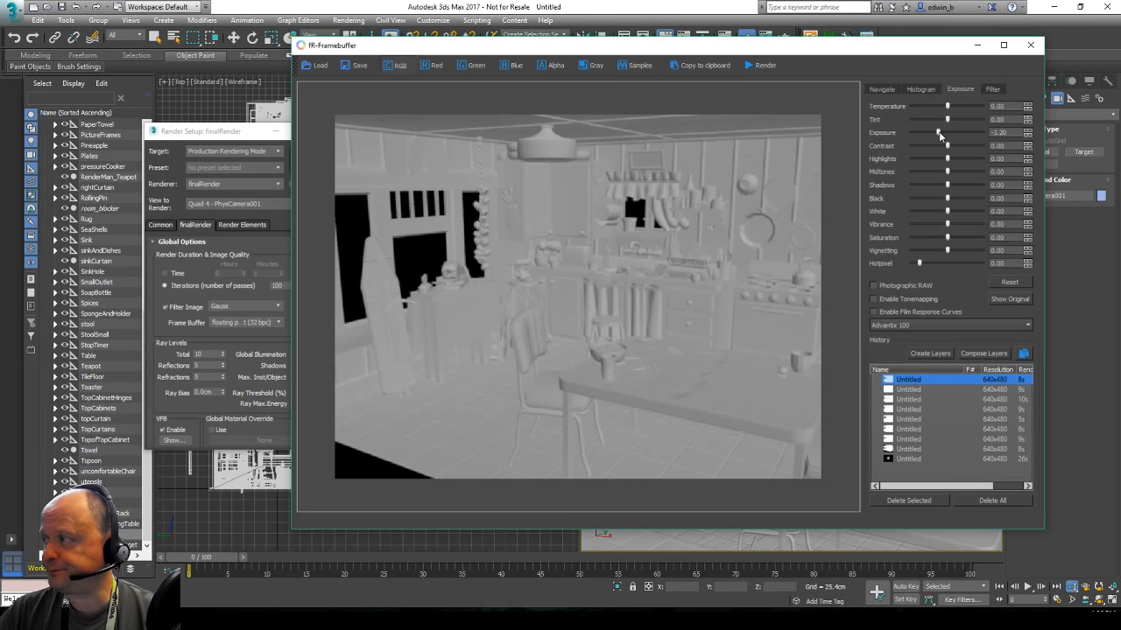
pyautogui.moveTo(939, 134); pyautogui.dragTo(941, 136)
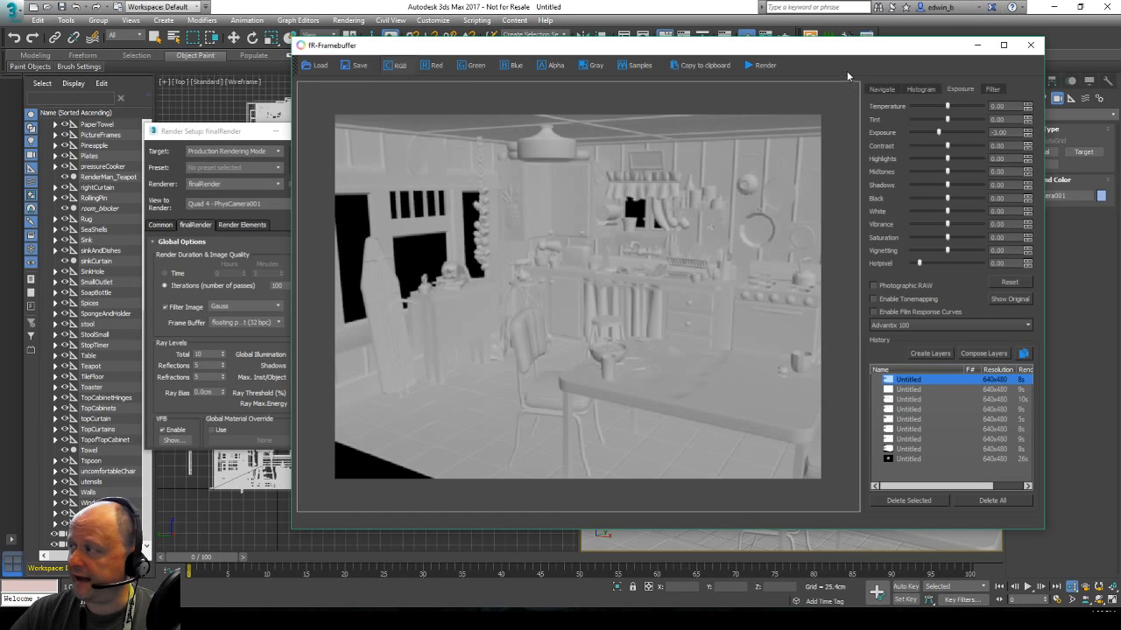
pyautogui.click(1031, 45)
pyautogui.click(330, 135)
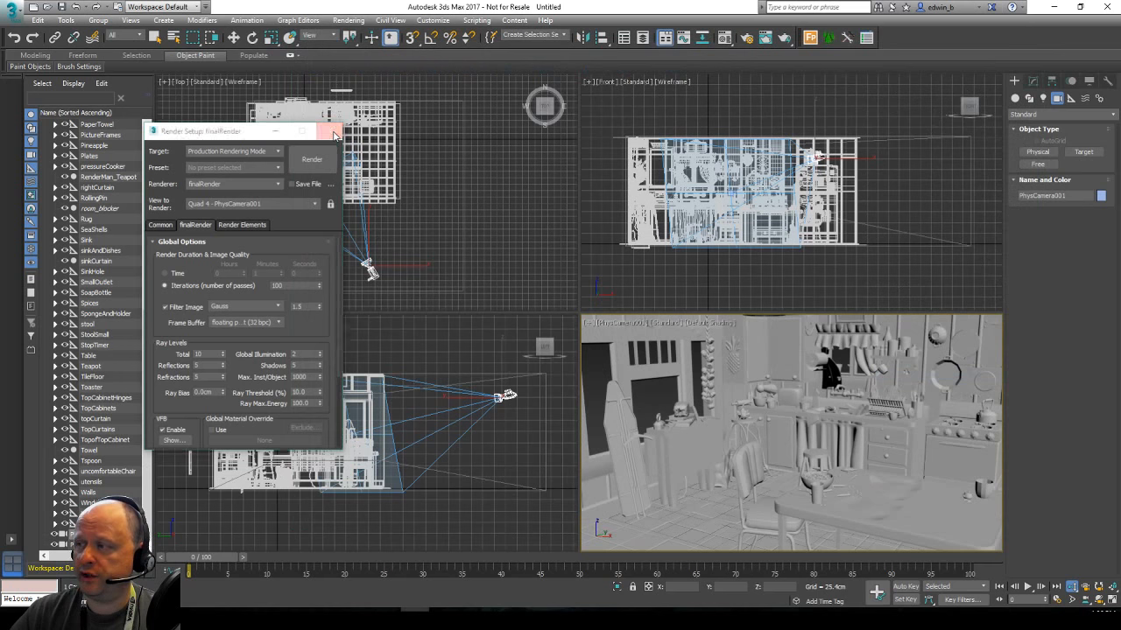
# Create a Daylight system in the Top view, with its compass placed outside the kitchen on the west side.
pyautogui.moveTo(310, 194); pyautogui.dragTo(381, 200, button='middle')
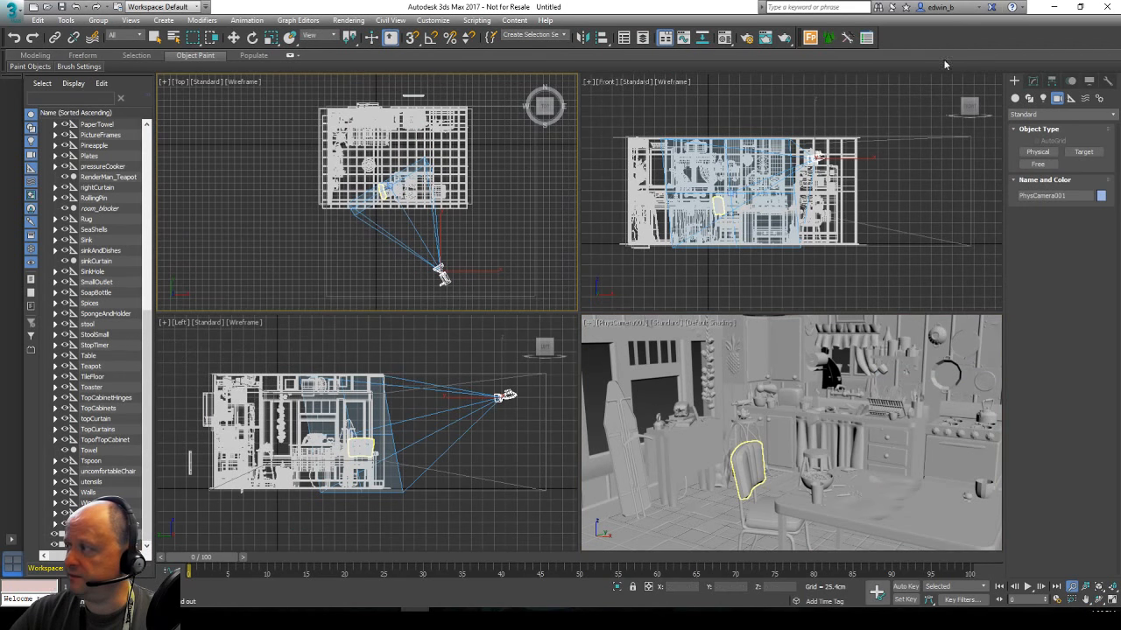
pyautogui.click(1099, 98)
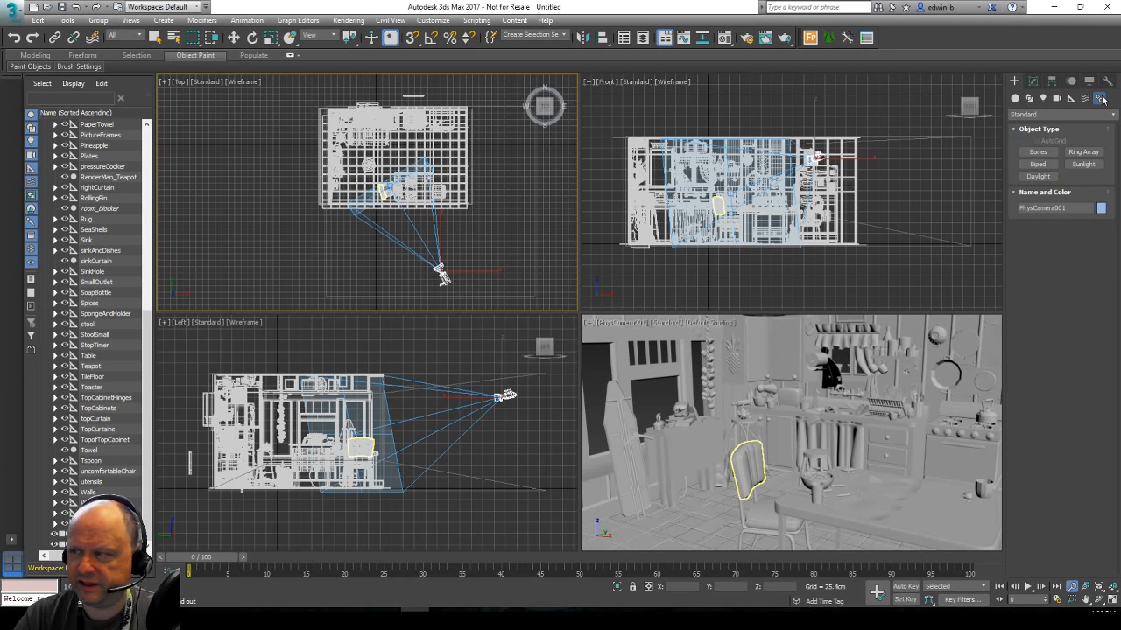
pyautogui.click(1037, 176)
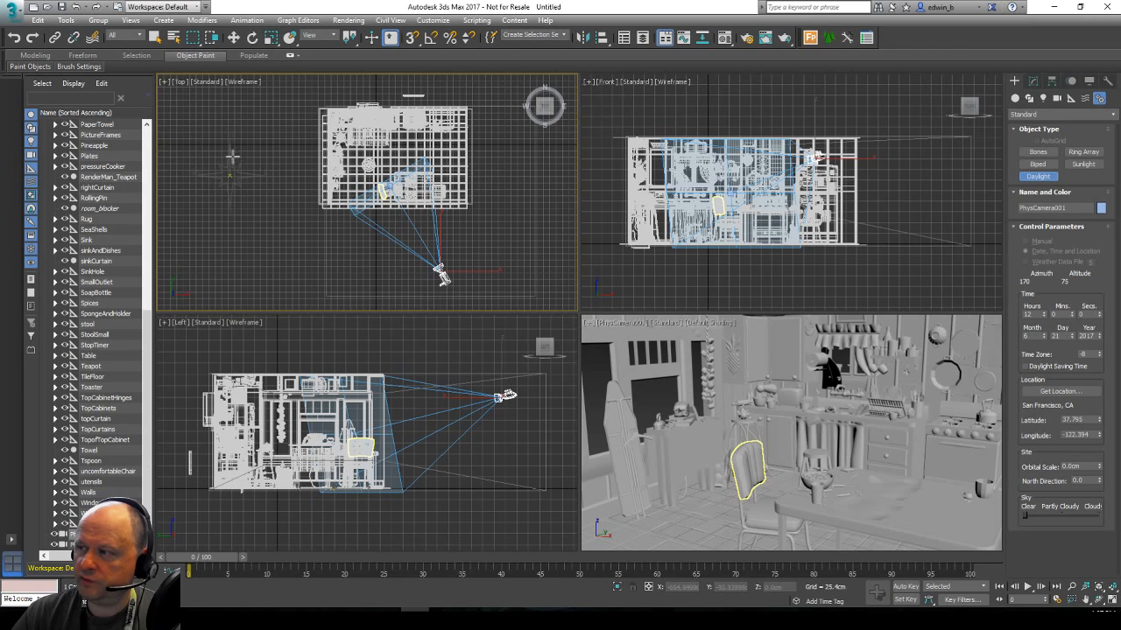
pyautogui.moveTo(231, 162); pyautogui.dragTo(230, 180)
pyautogui.click(236, 218)
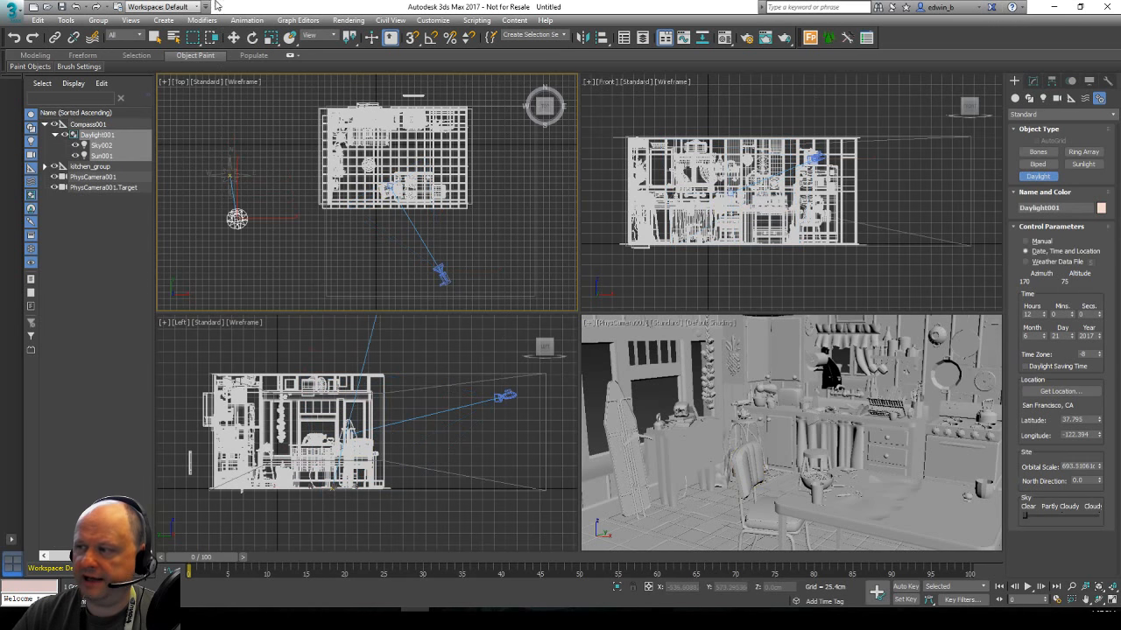
# Set the daylight system's time of day to 16 hours and check the sun's position in the Top view.
pyautogui.click(1033, 81)
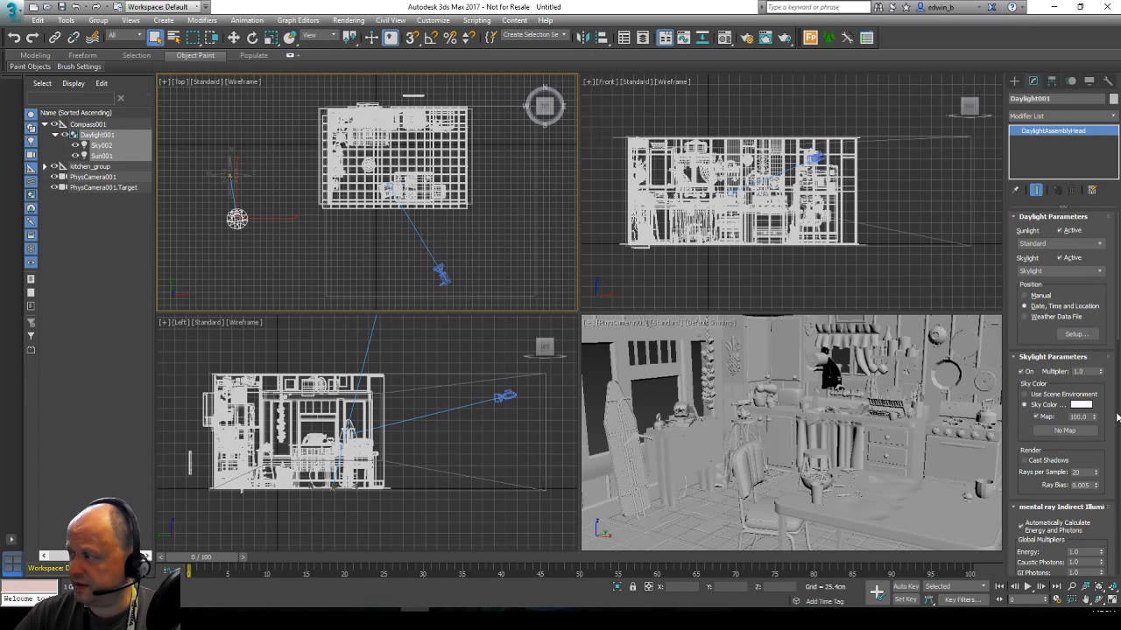
pyautogui.click(1076, 334)
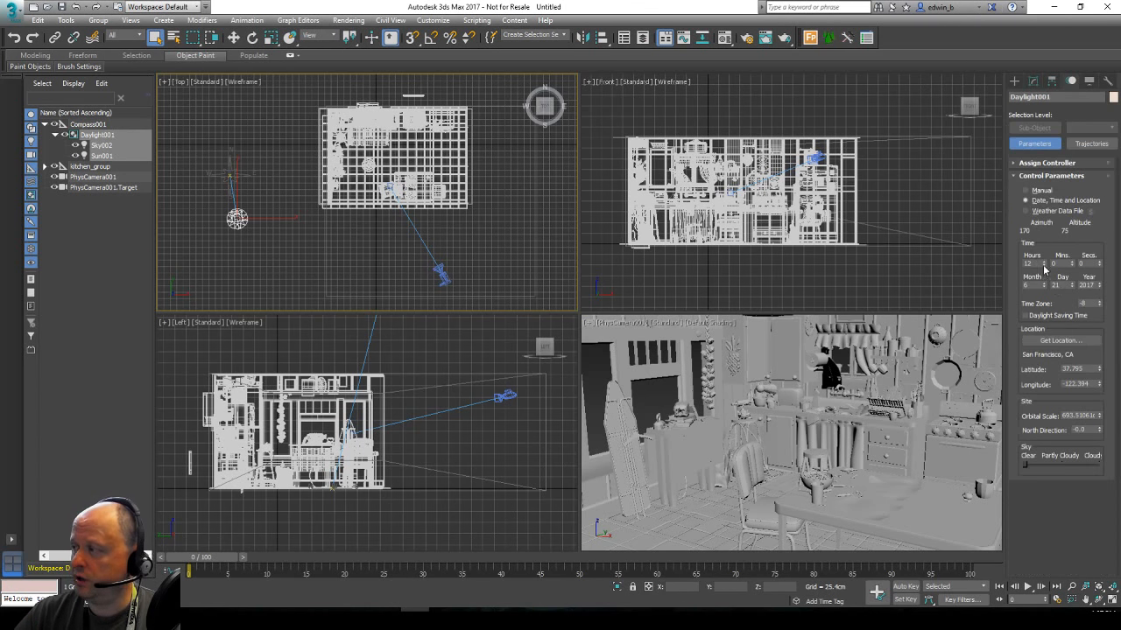
pyautogui.click(1044, 265)
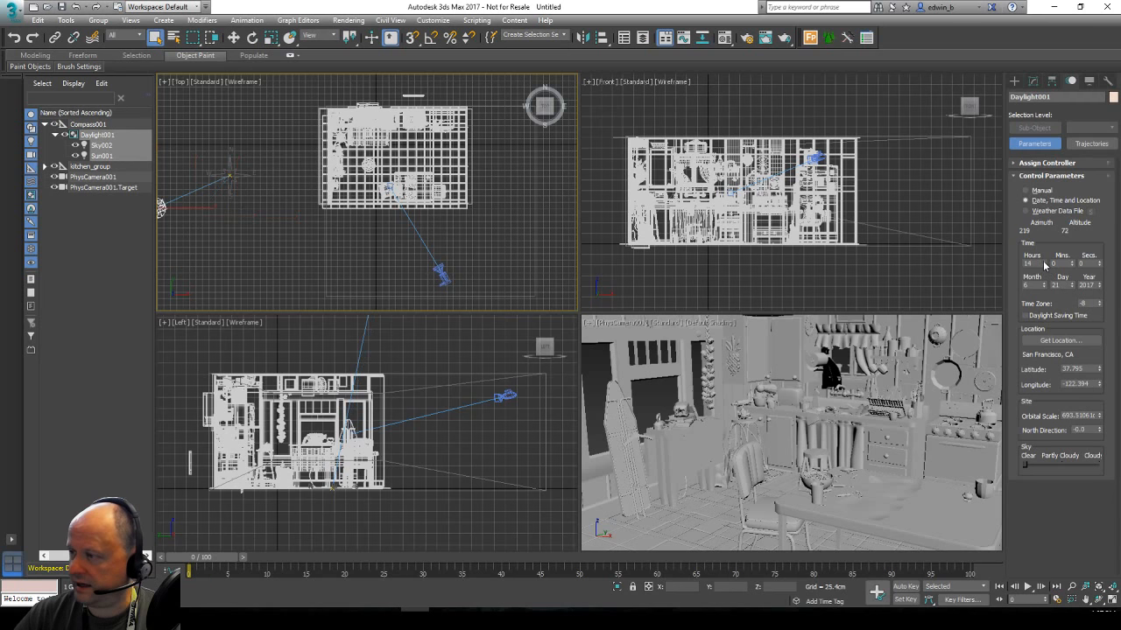
pyautogui.click(1044, 265)
pyautogui.click(1043, 264)
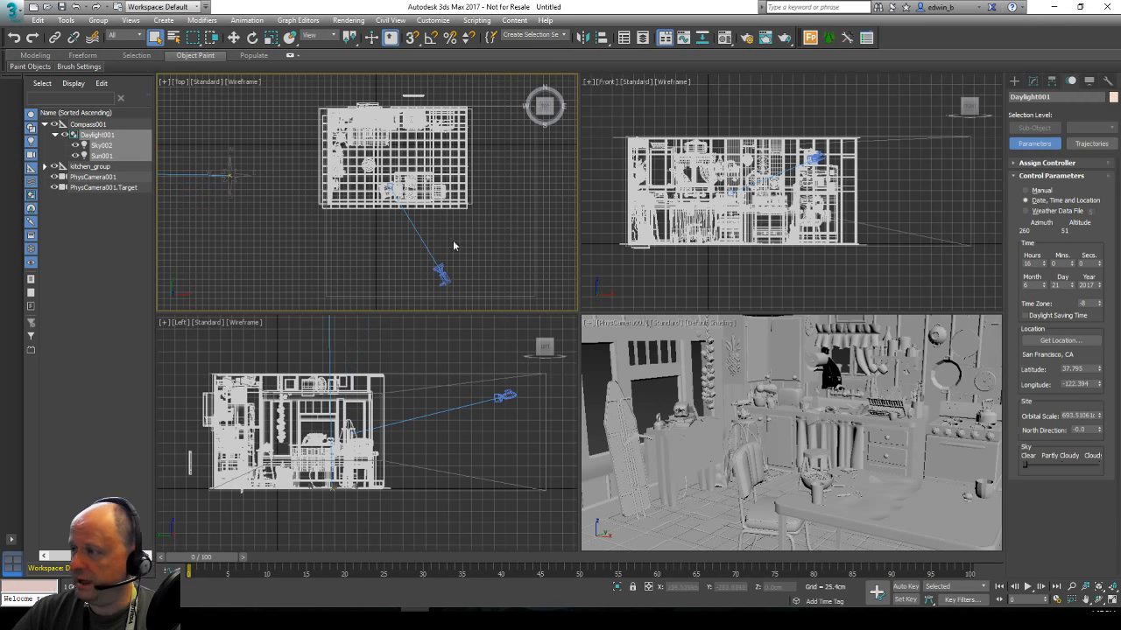
pyautogui.moveTo(268, 177); pyautogui.dragTo(322, 187, button='middle')
pyautogui.scroll(-2, 319, 184)
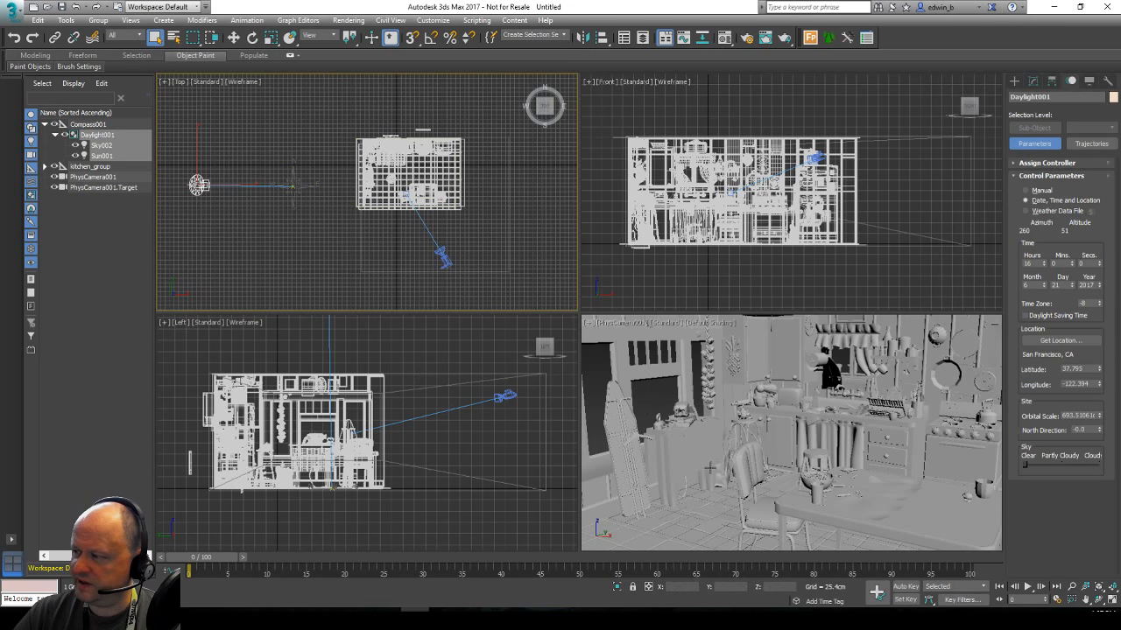
# Render the camera view with the standard daylight settings, reset the framebuffer's exposure adjustments, and close the framebuffer.
pyautogui.scroll(-2, 385, 410)
pyautogui.scroll(-2, 385, 410)
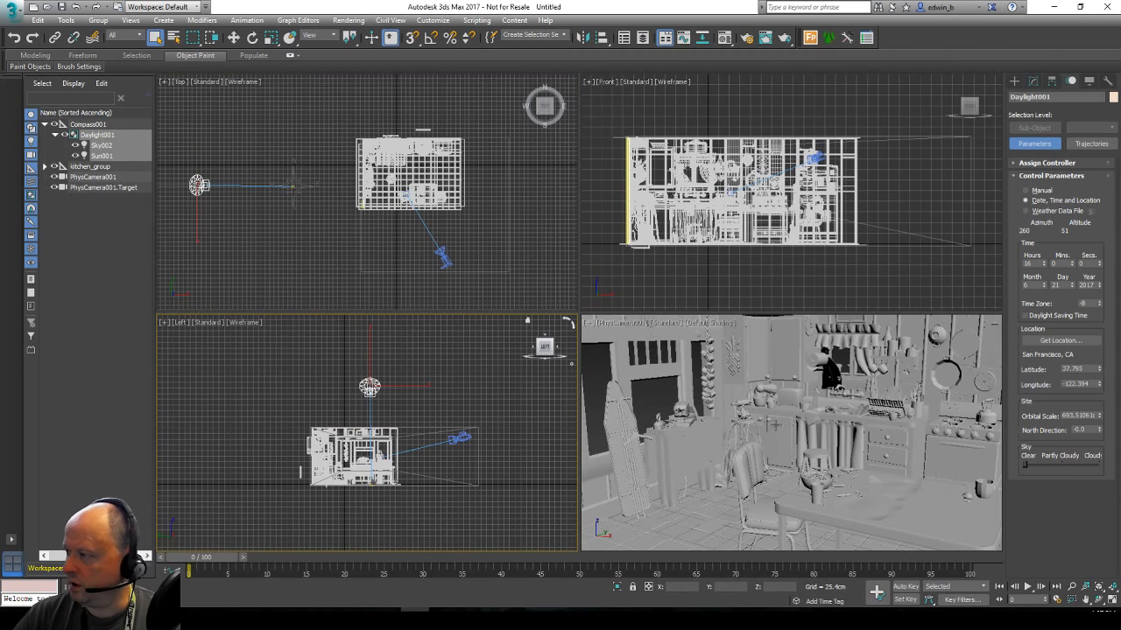
pyautogui.click(1033, 81)
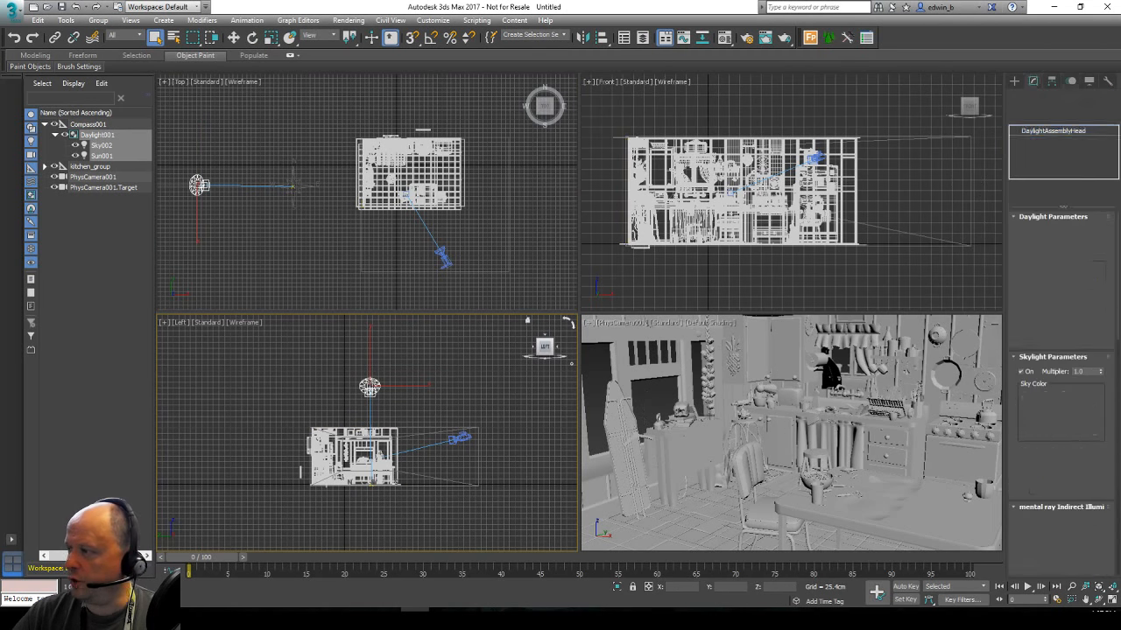
pyautogui.rightClick(675, 408)
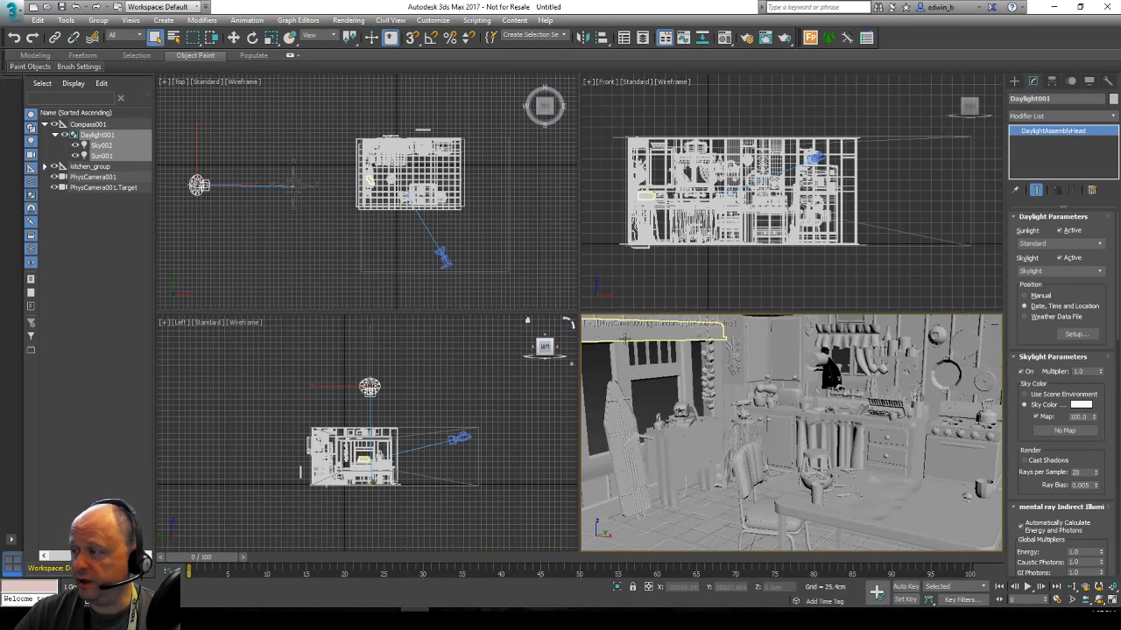
pyautogui.click(782, 39)
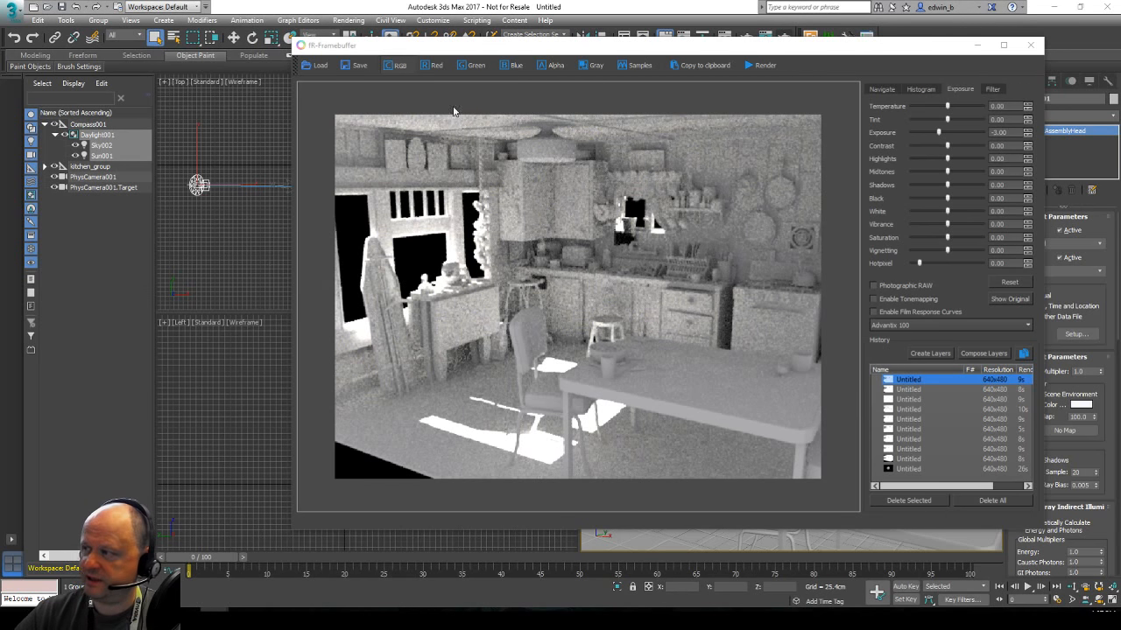
pyautogui.click(1008, 282)
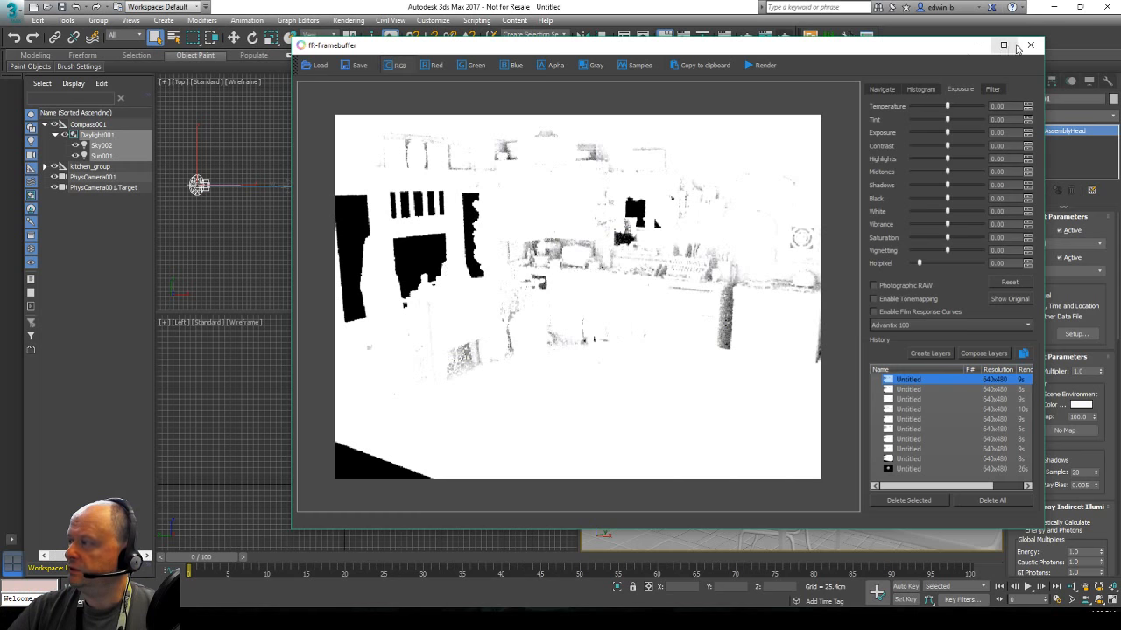
pyautogui.click(1030, 45)
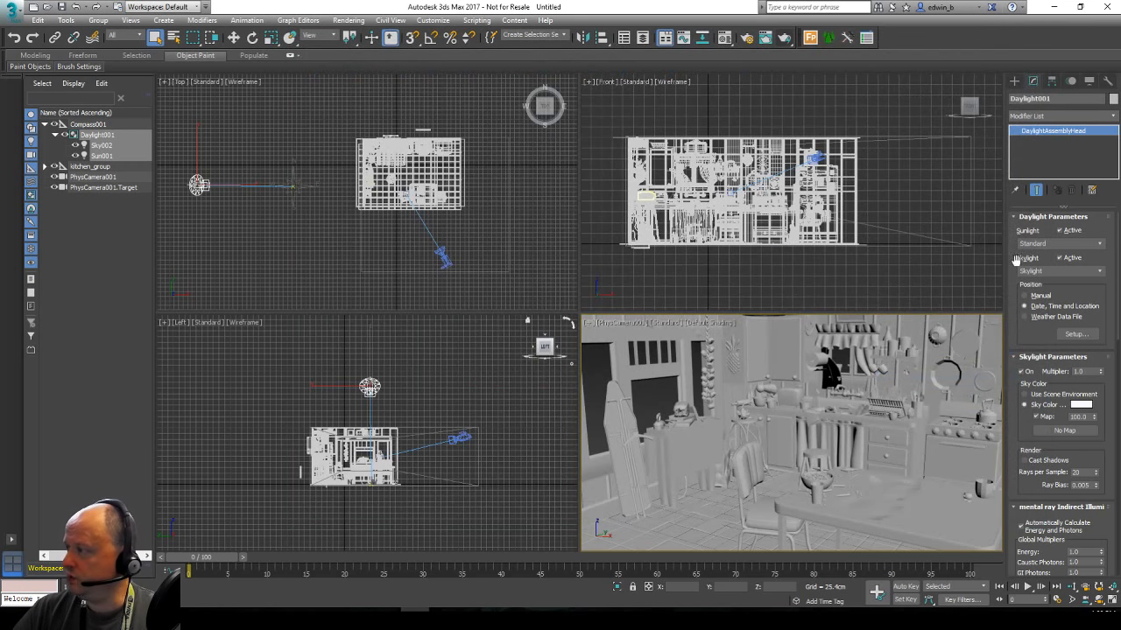
# Change the daylight system's sunlight type to fR Sun and look over the fR Sun parameters.
pyautogui.click(200, 183)
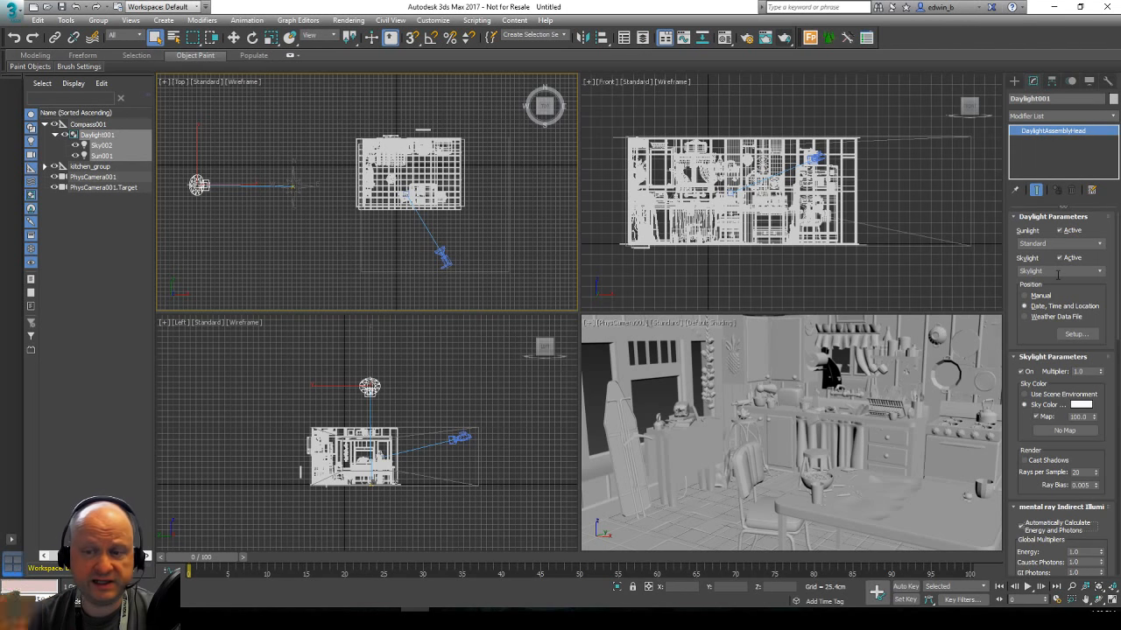
pyautogui.click(1099, 246)
pyautogui.click(1031, 262)
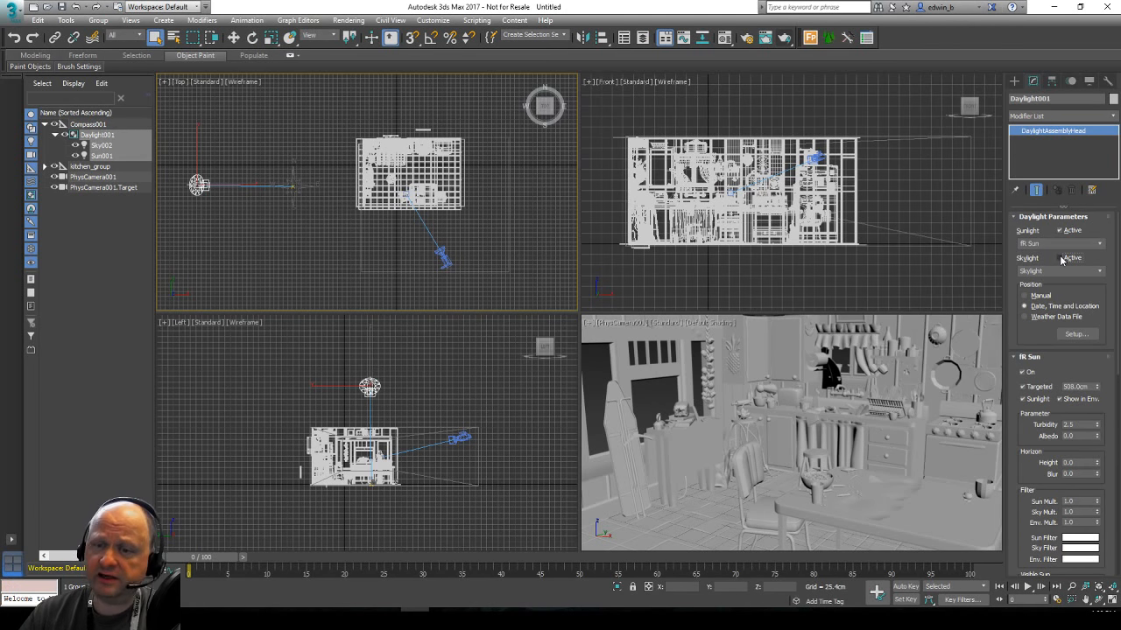
pyautogui.moveTo(1102, 366); pyautogui.dragTo(1079, 287)
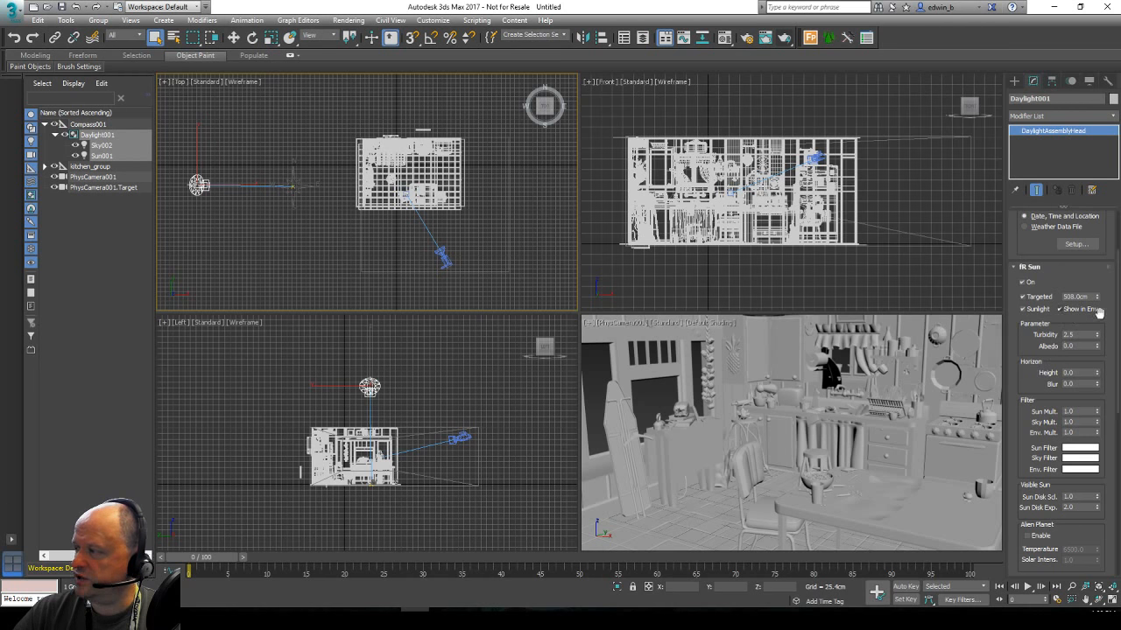
# Render the camera view with the fR Sun, preview it at an exposure of -4.65, reset the exposure and close the framebuffer.
pyautogui.click(669, 374)
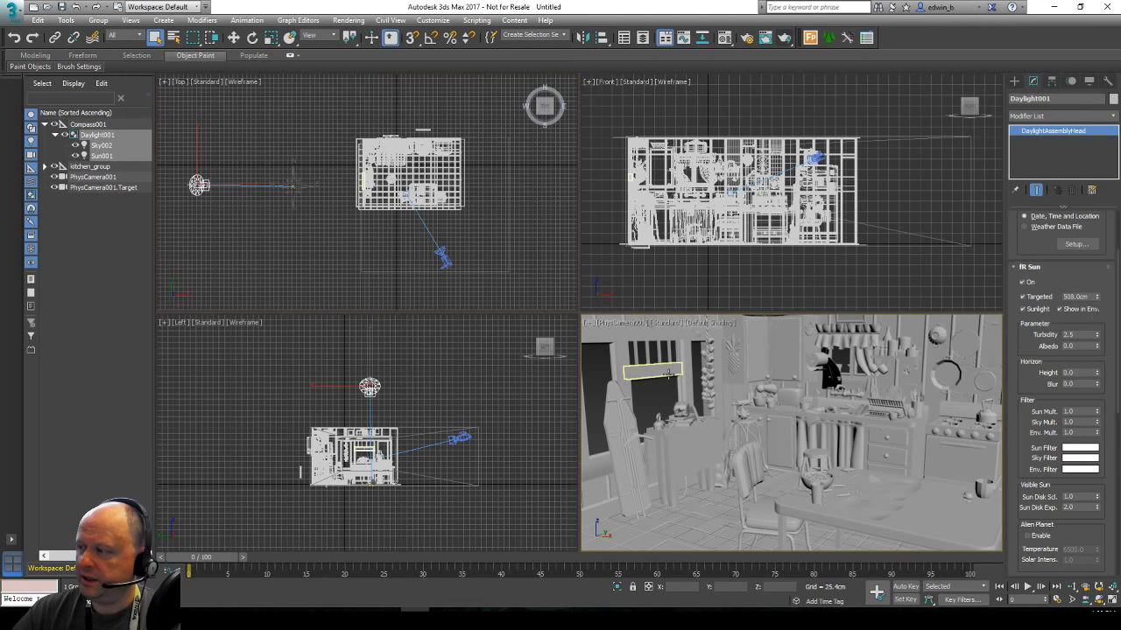
pyautogui.click(786, 39)
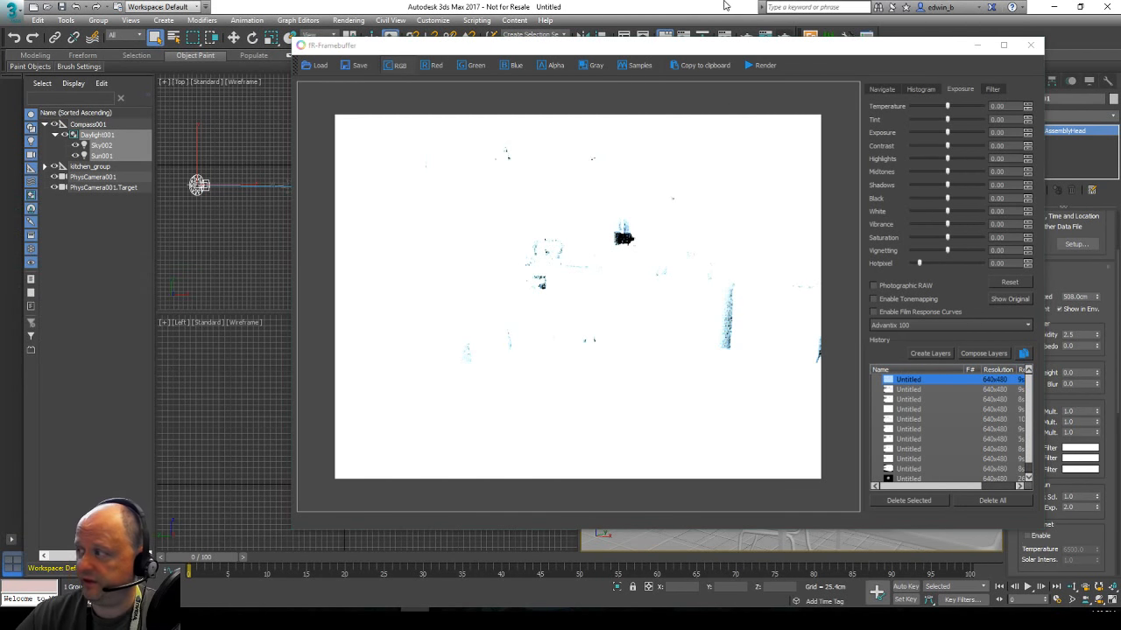
pyautogui.click(947, 133)
pyautogui.moveTo(947, 133); pyautogui.dragTo(934, 133)
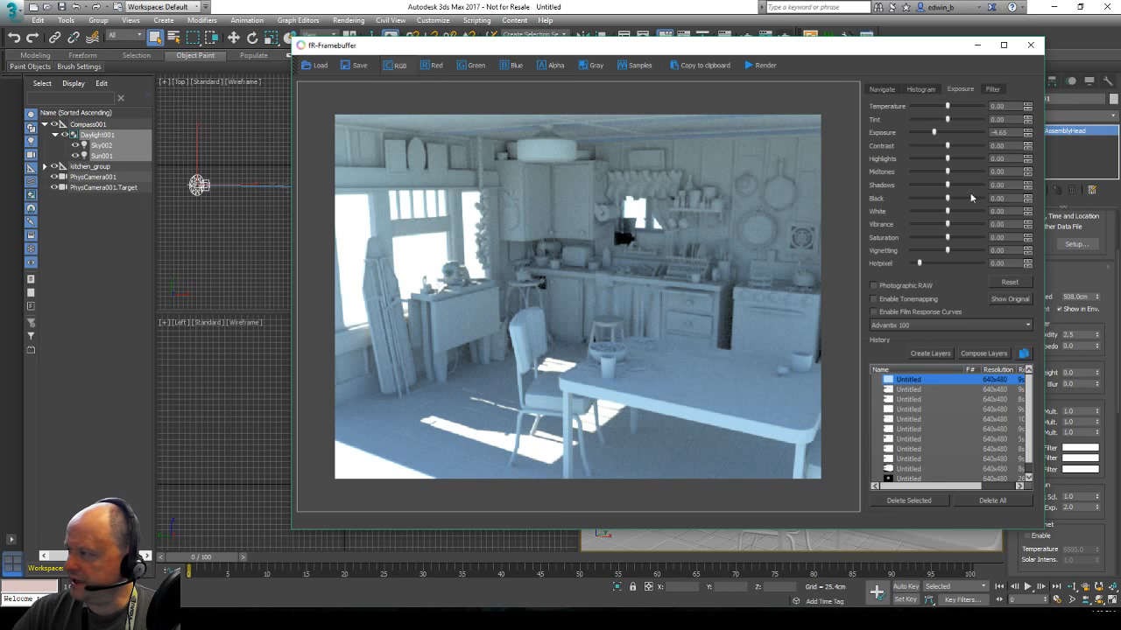
pyautogui.click(1007, 282)
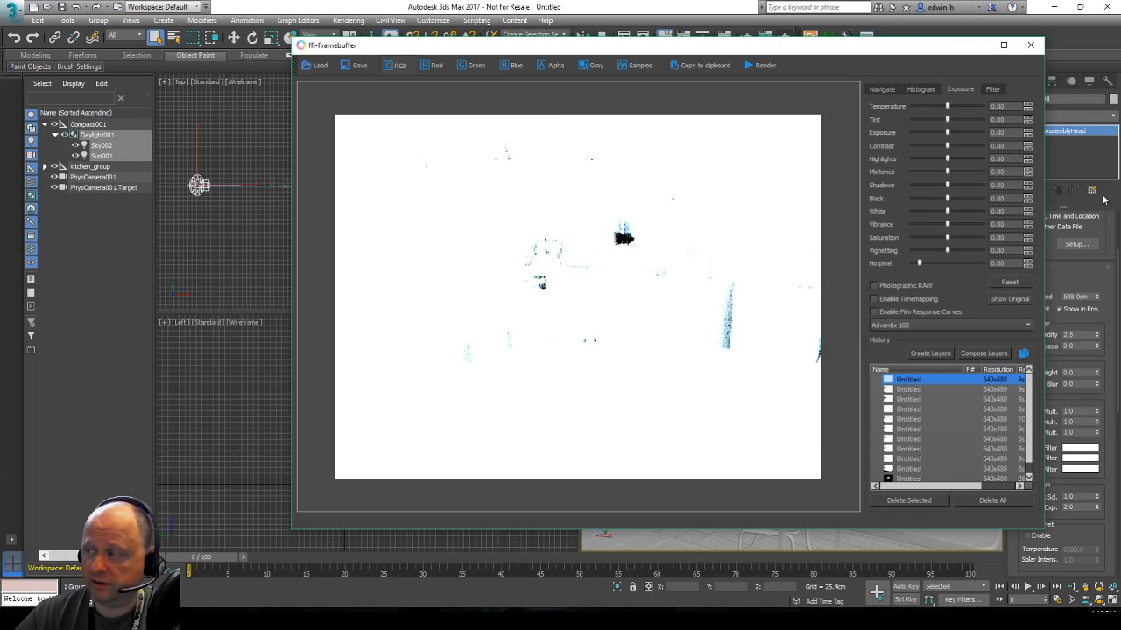
pyautogui.click(1031, 45)
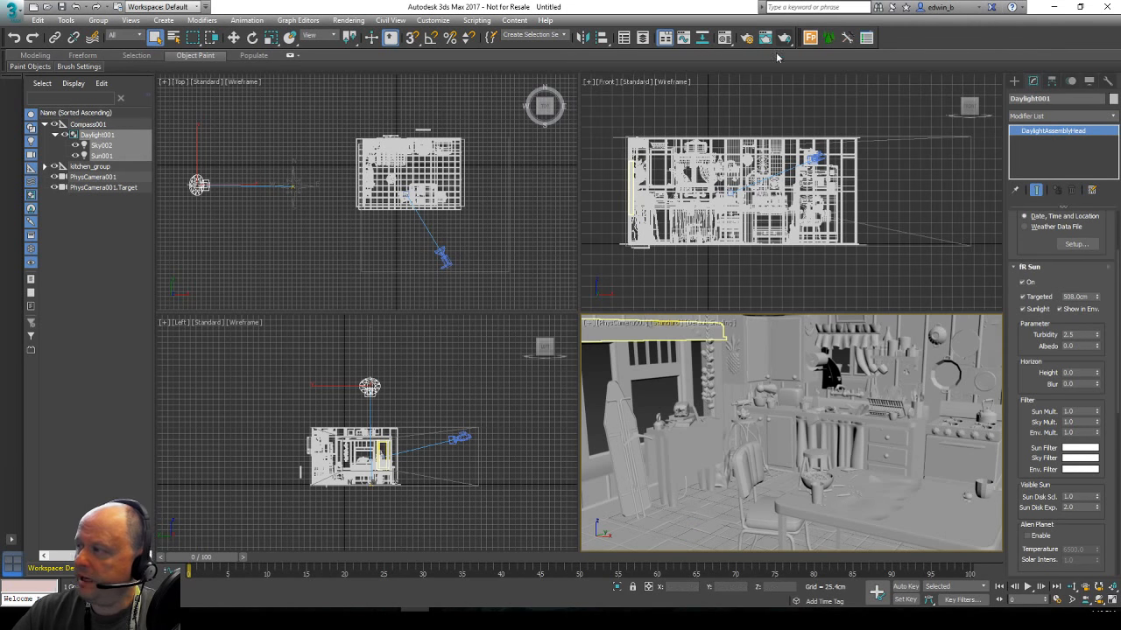
# Switch the render target to ActiveShade Mode, start the interactive render, and move its window clear of the camera view.
pyautogui.click(749, 41)
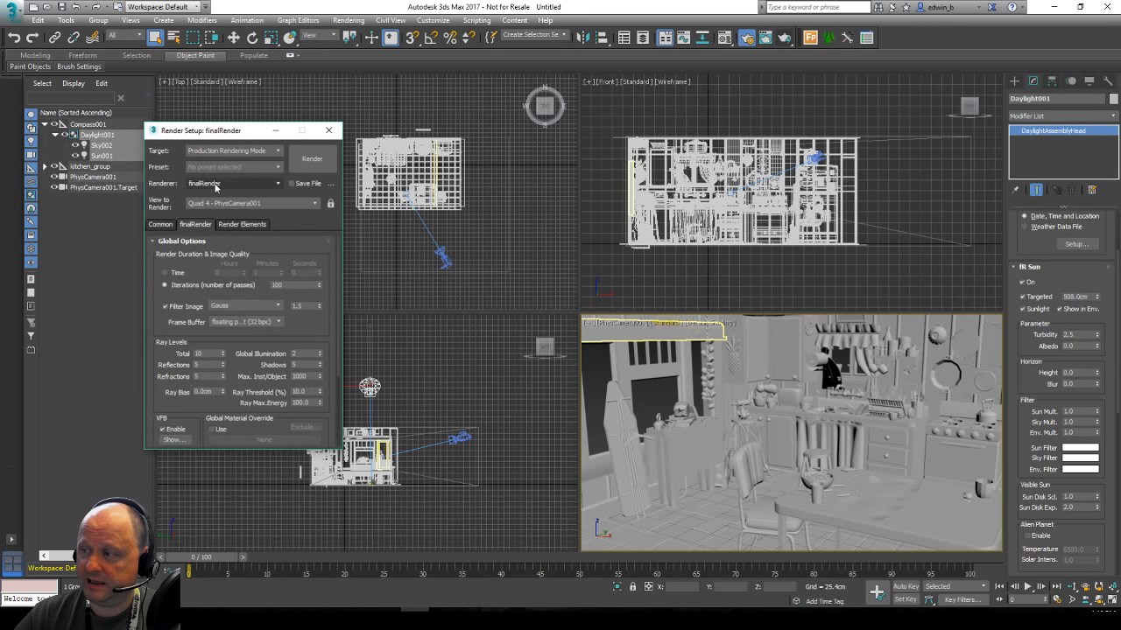
pyautogui.click(235, 152)
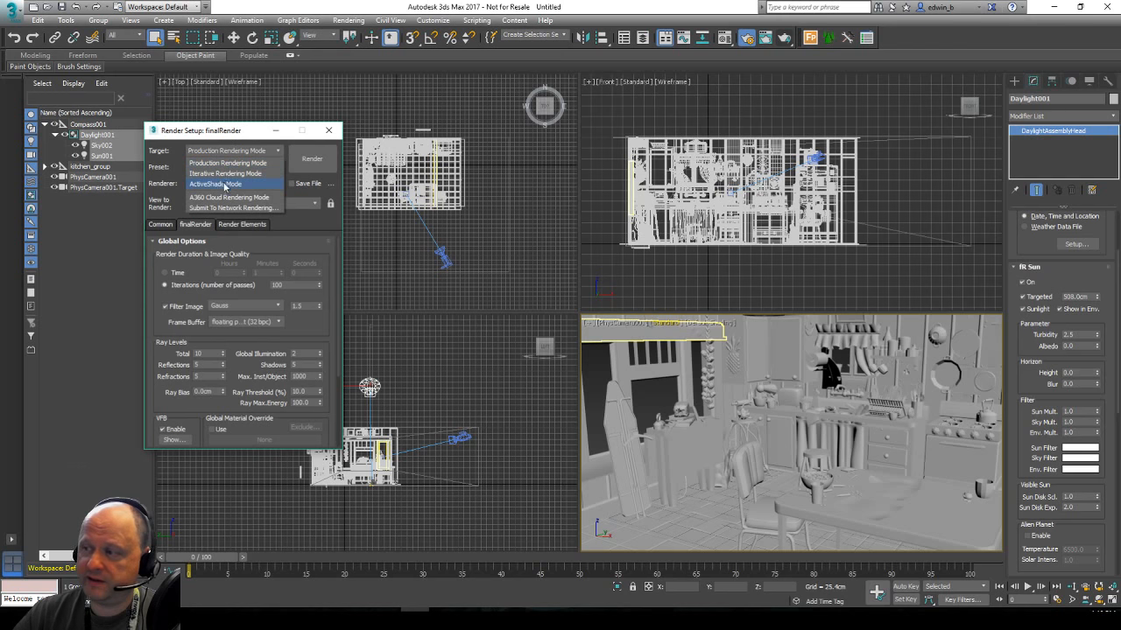
pyautogui.click(225, 185)
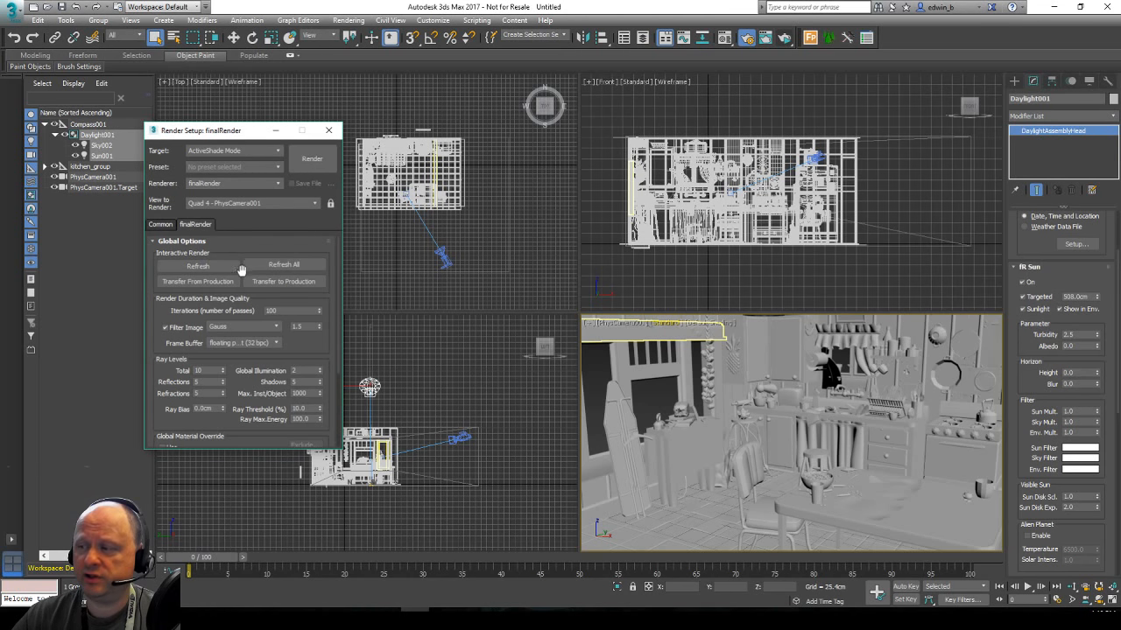
pyautogui.click(311, 162)
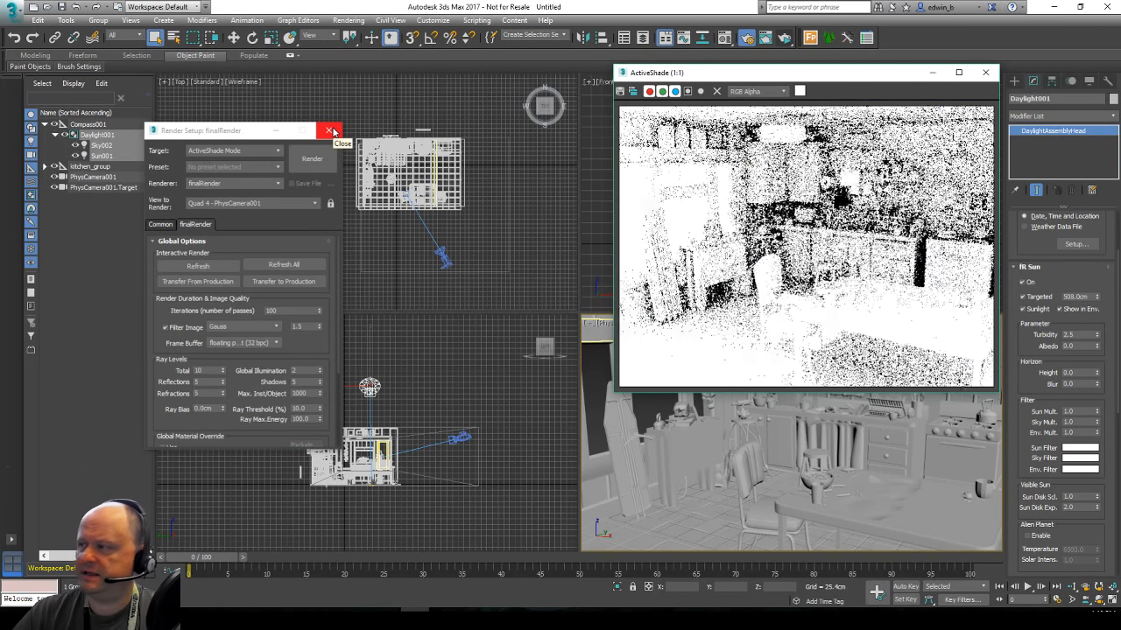
pyautogui.click(328, 129)
pyautogui.moveTo(718, 77); pyautogui.dragTo(201, 251)
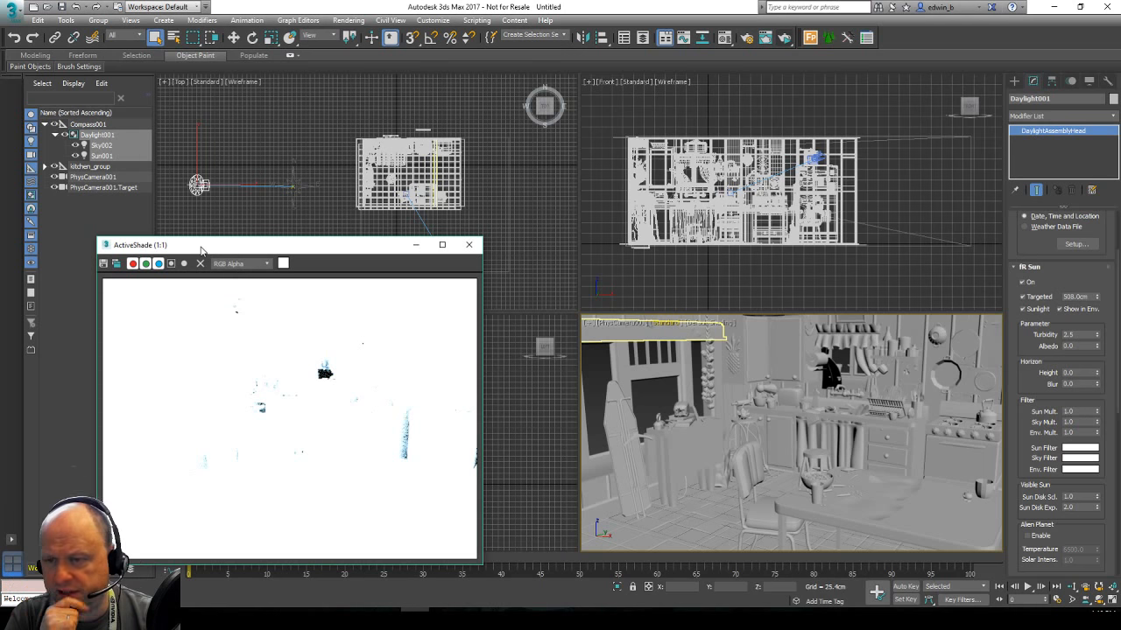
# Select the active view's physical camera and set its shutter type to 1/seconds with a duration of 1/100 s.
pyautogui.click(620, 324)
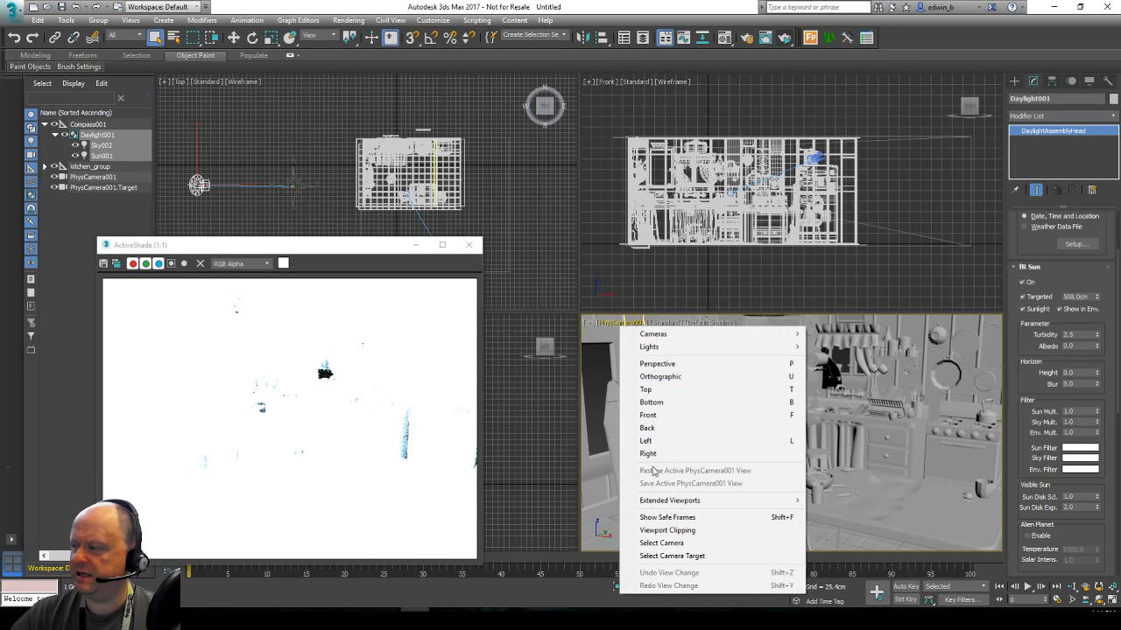
pyautogui.click(683, 544)
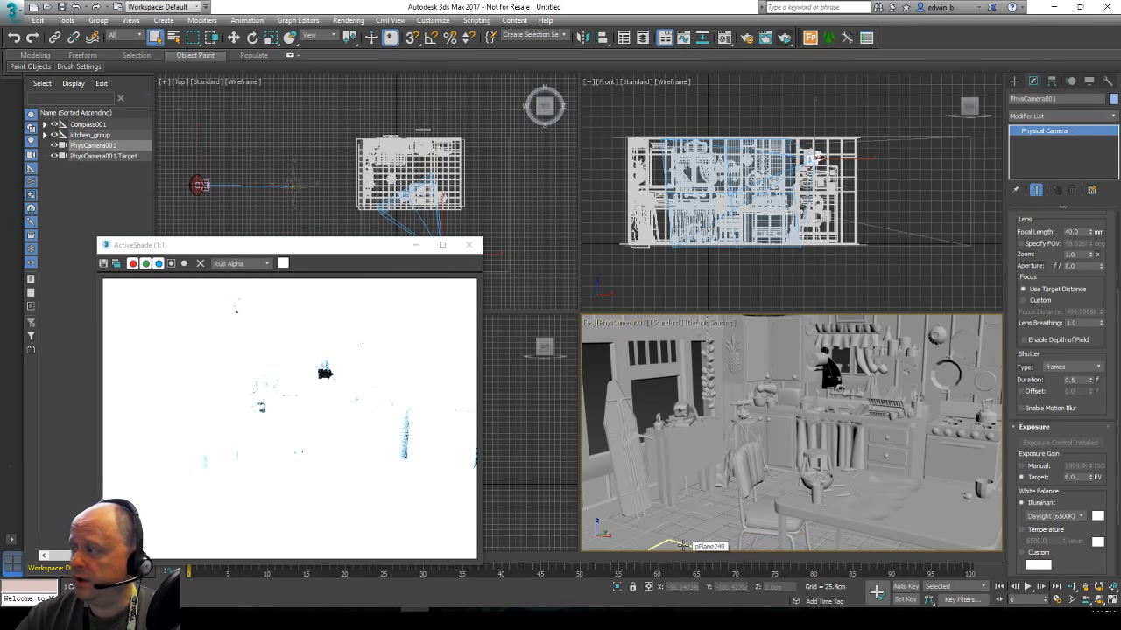
pyautogui.moveTo(1100, 281); pyautogui.dragTo(1108, 356)
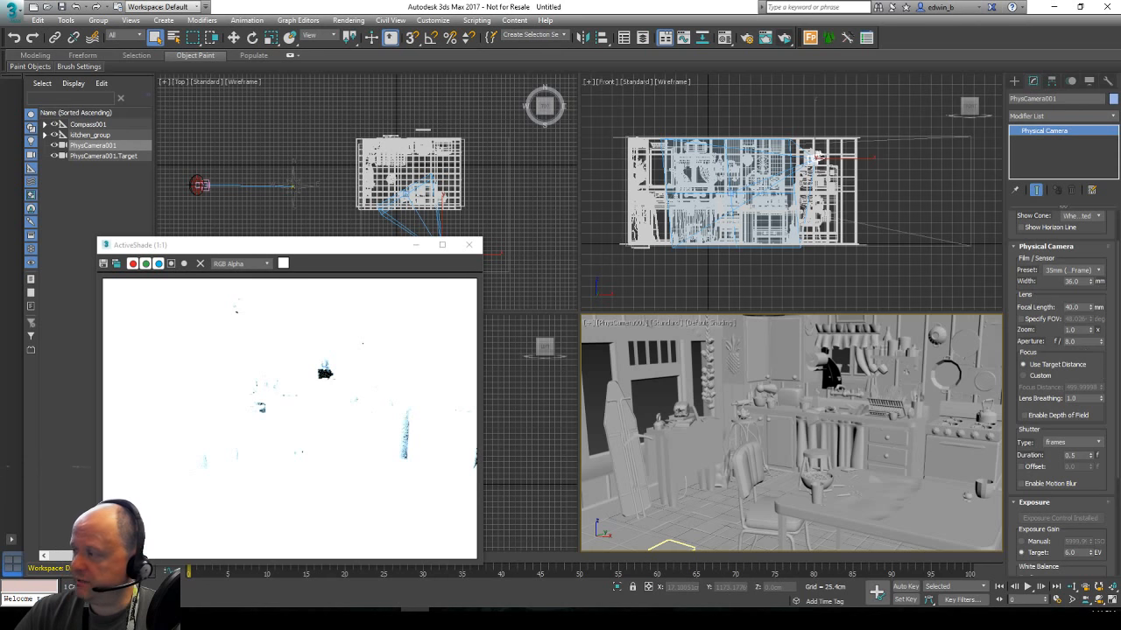
pyautogui.moveTo(1104, 363); pyautogui.dragTo(1098, 317)
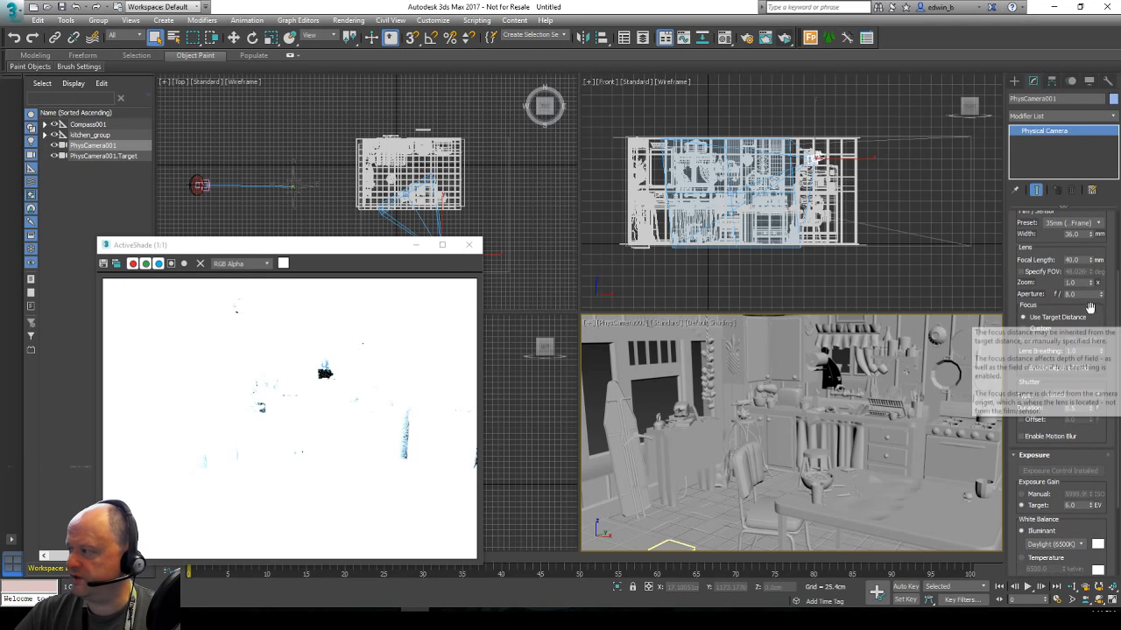
pyautogui.scroll(-4, 1102, 308)
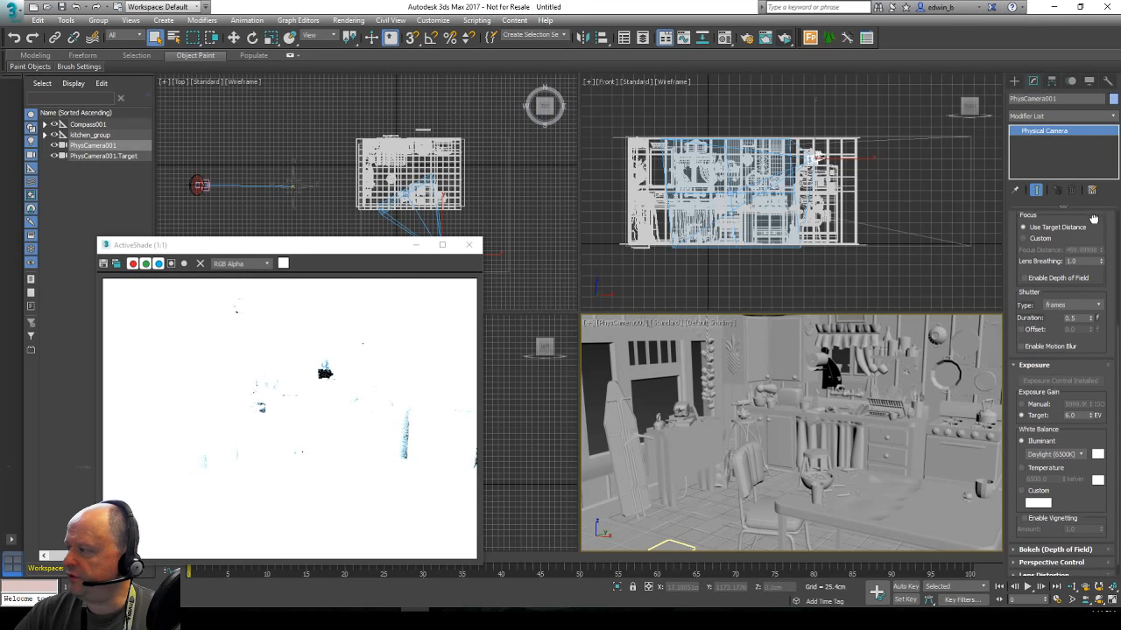
pyautogui.click(1100, 305)
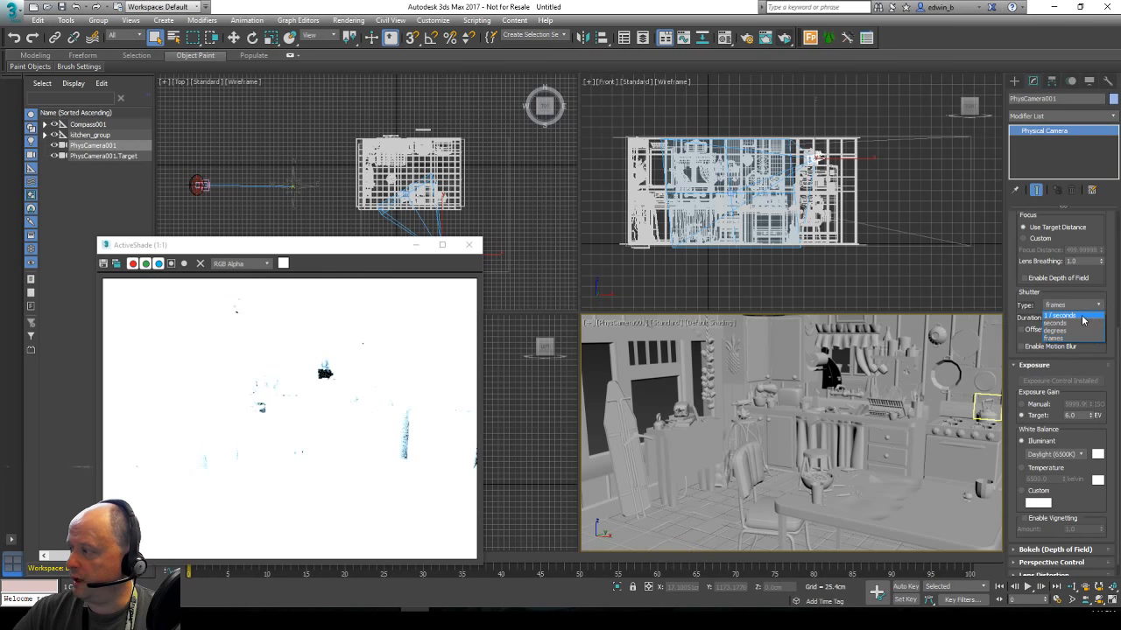
pyautogui.click(1084, 320)
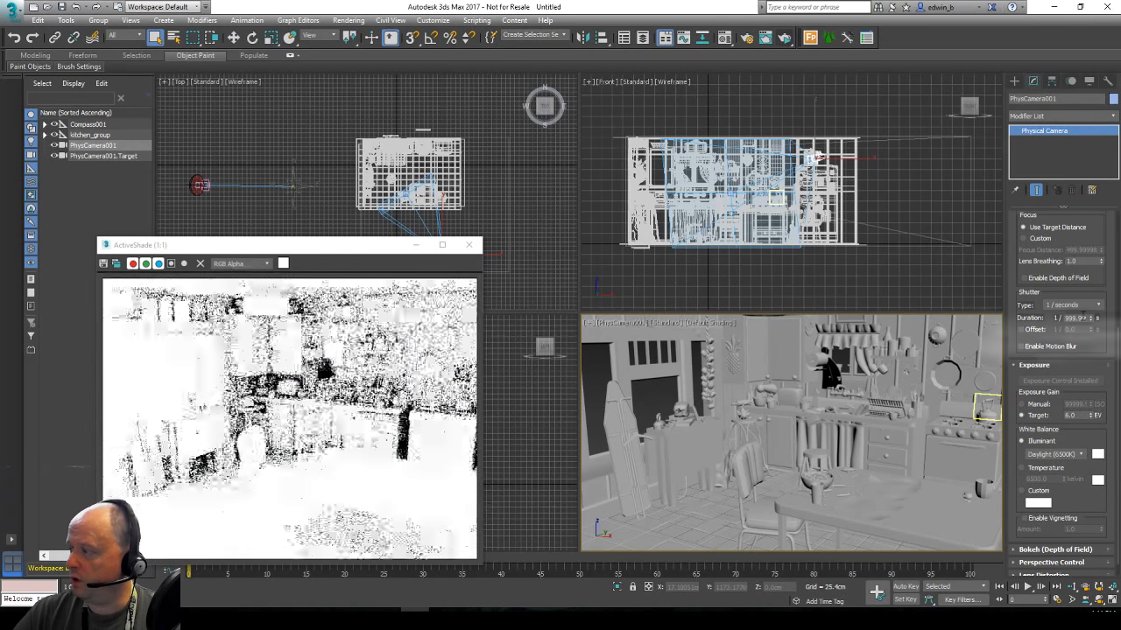
pyautogui.doubleClick(1077, 318)
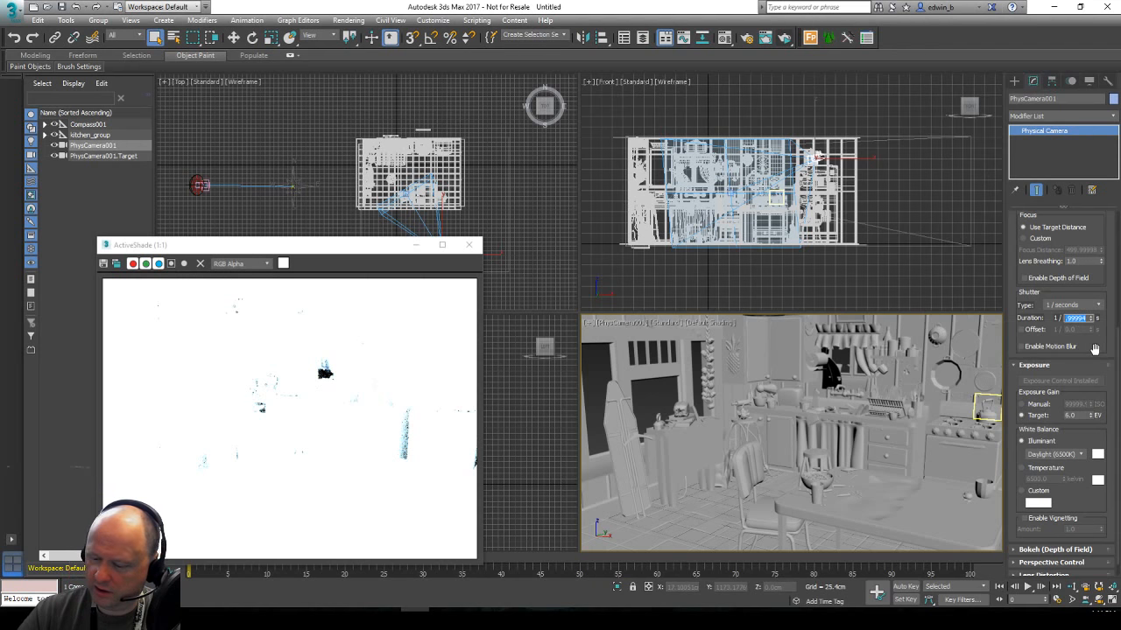
pyautogui.write('1')
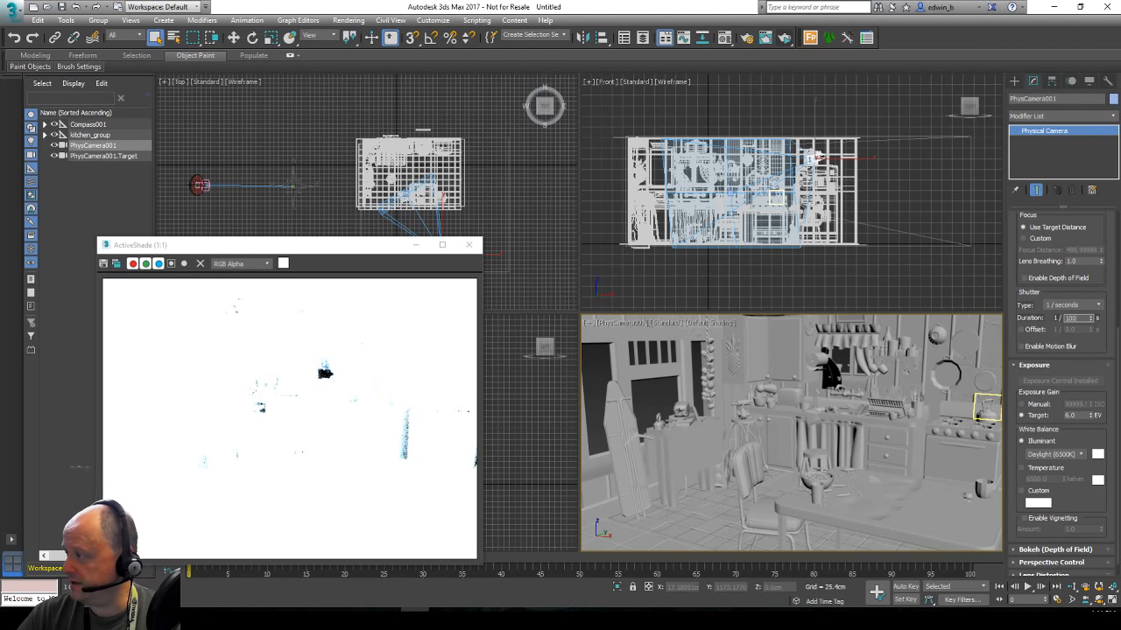
pyautogui.write('00')
pyautogui.press('Return')
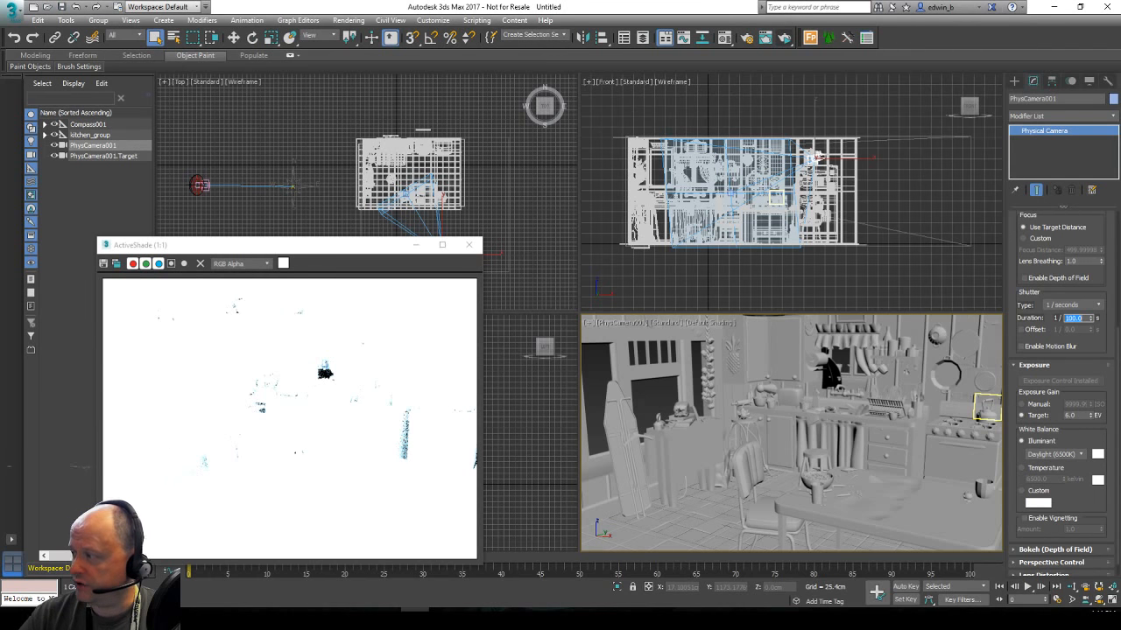
# Switch the physical camera's exposure gain to Manual and set it to 100 ISO.
pyautogui.click(1023, 405)
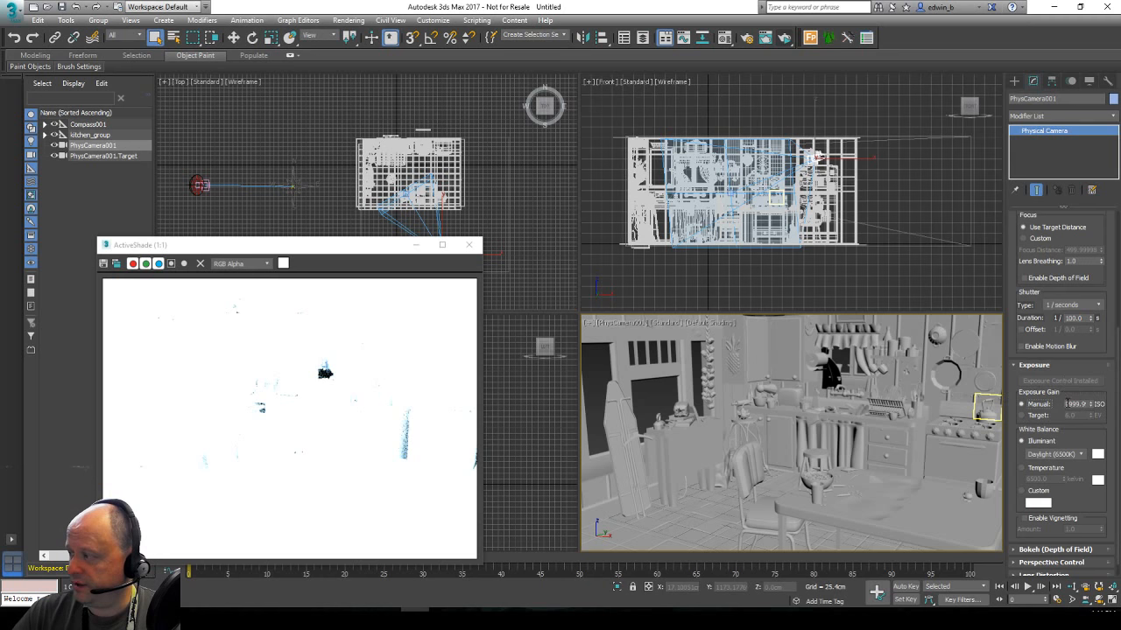
pyautogui.doubleClick(1073, 403)
pyautogui.write('100')
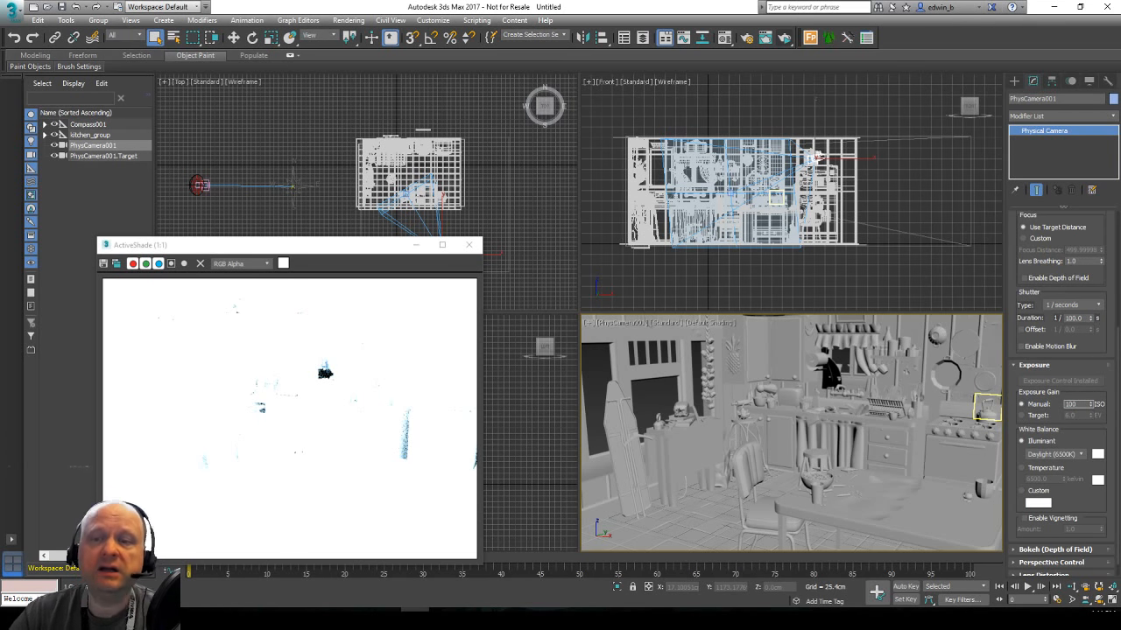
pyautogui.press('Return')
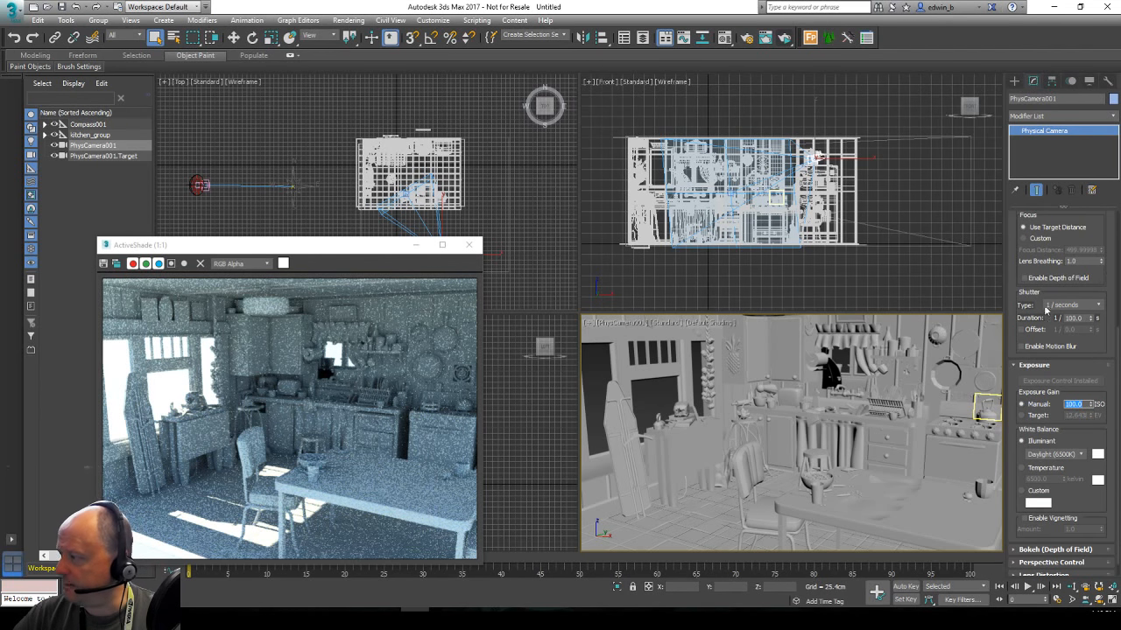
# Set the physical camera's lens aperture to f/16.
pyautogui.moveTo(1100, 346); pyautogui.dragTo(1100, 424)
pyautogui.moveTo(1094, 457); pyautogui.dragTo(1101, 439)
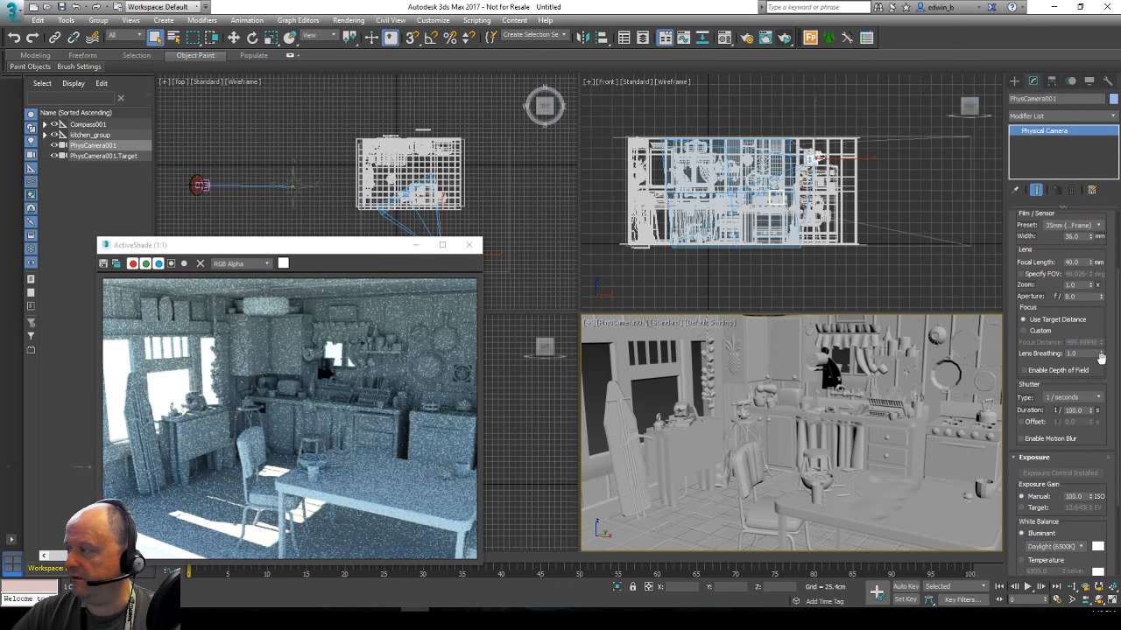
pyautogui.click(1072, 296)
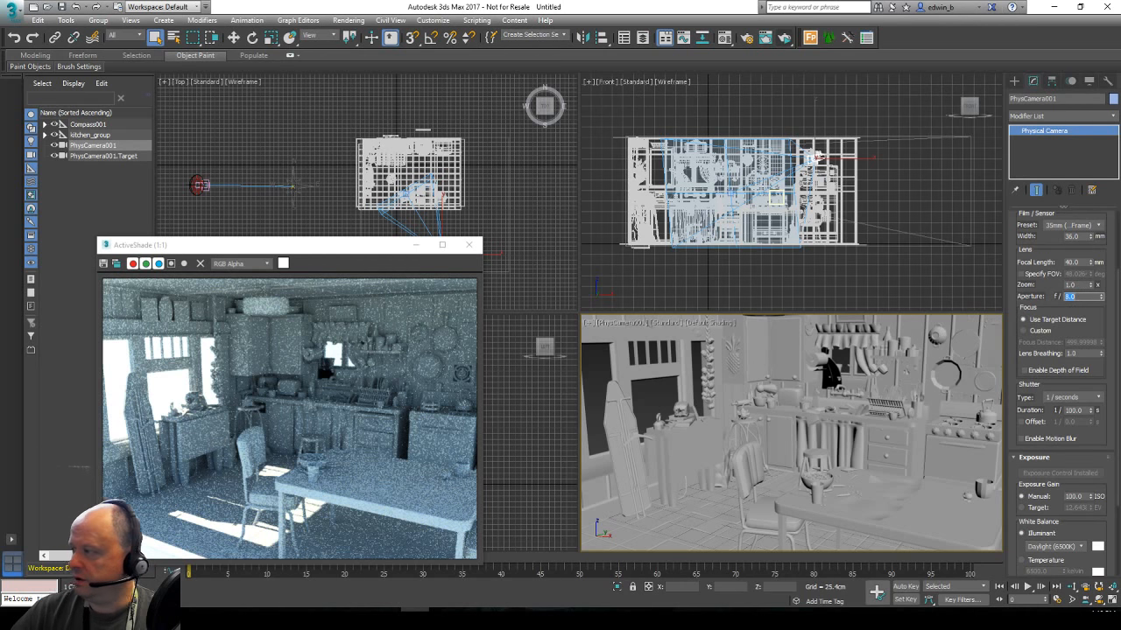
pyautogui.write('16')
pyautogui.press('Return')
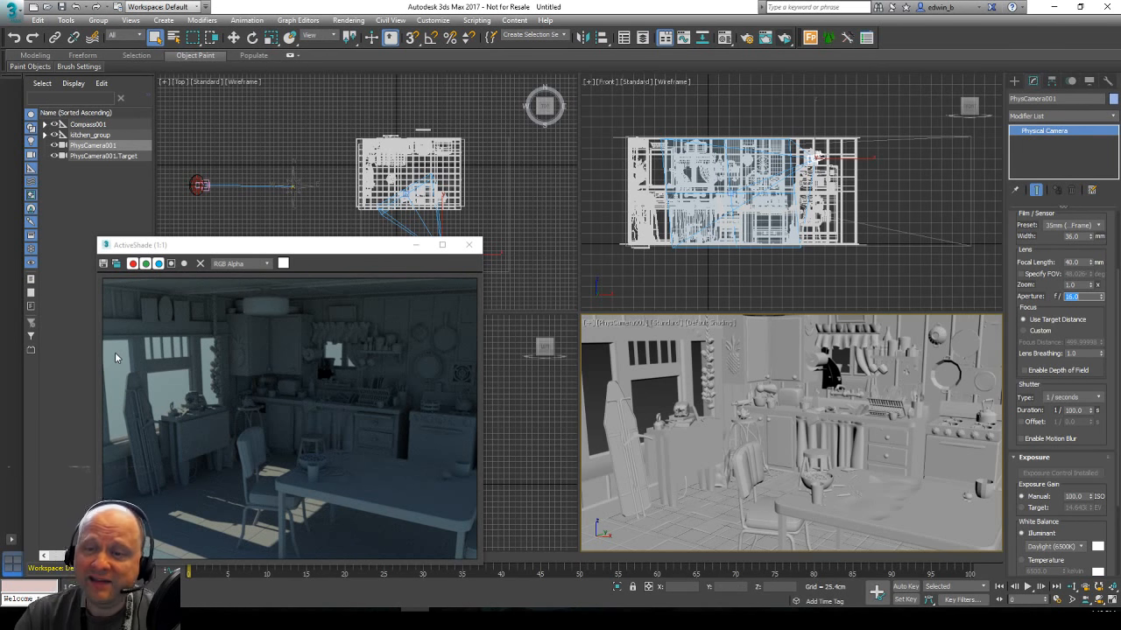
# Set the physical camera's lens aperture to f/8.
pyautogui.write('8')
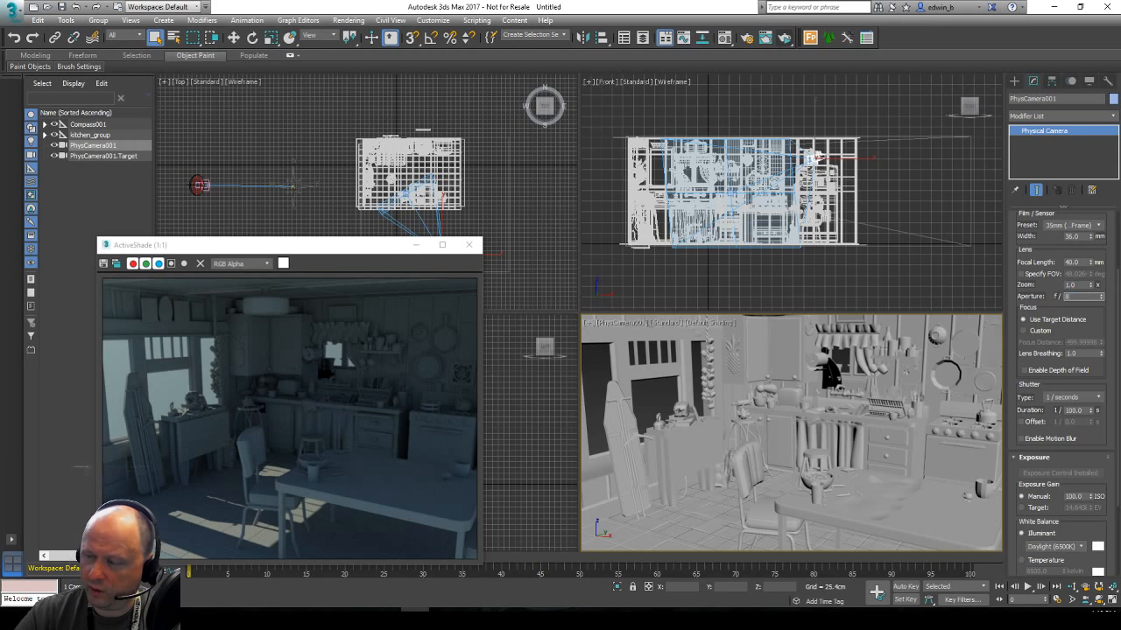
pyautogui.press('Return')
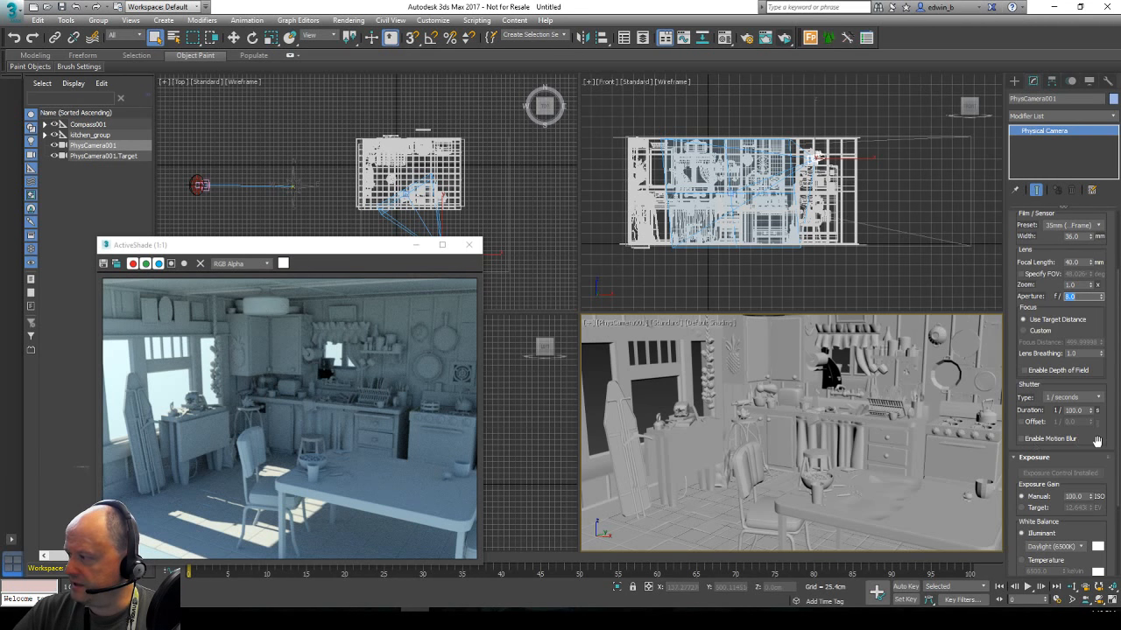
pyautogui.moveTo(1097, 441); pyautogui.dragTo(1082, 365)
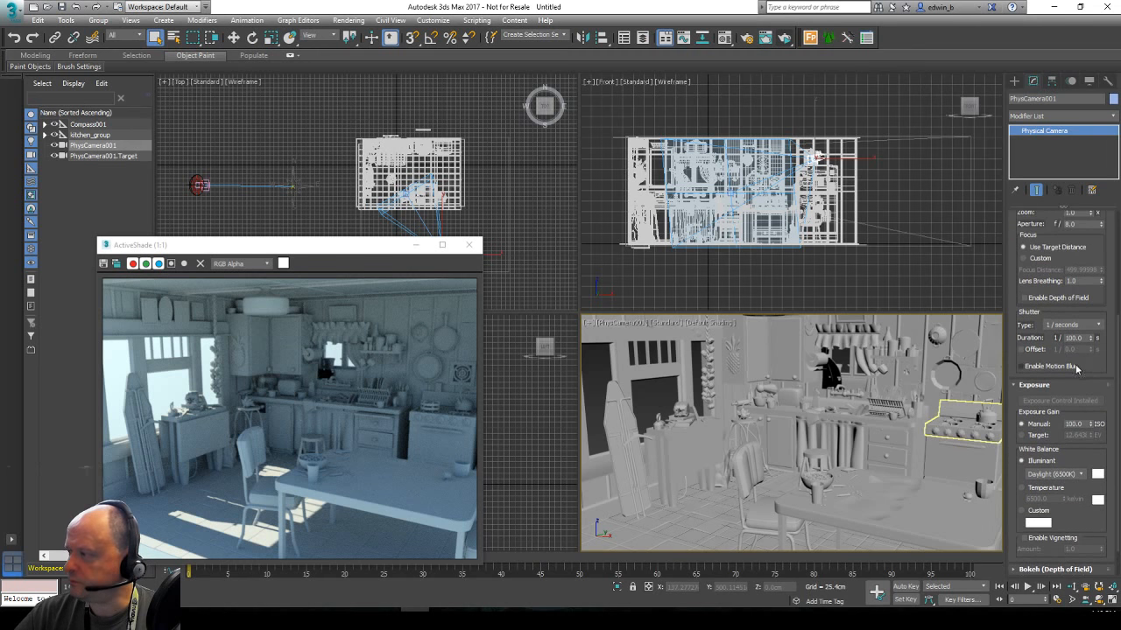
# In the environment's Physical Camera Exposure Control, set the image control Highlights to 1.0 and Shadows to 0.0.
pyautogui.click(349, 21)
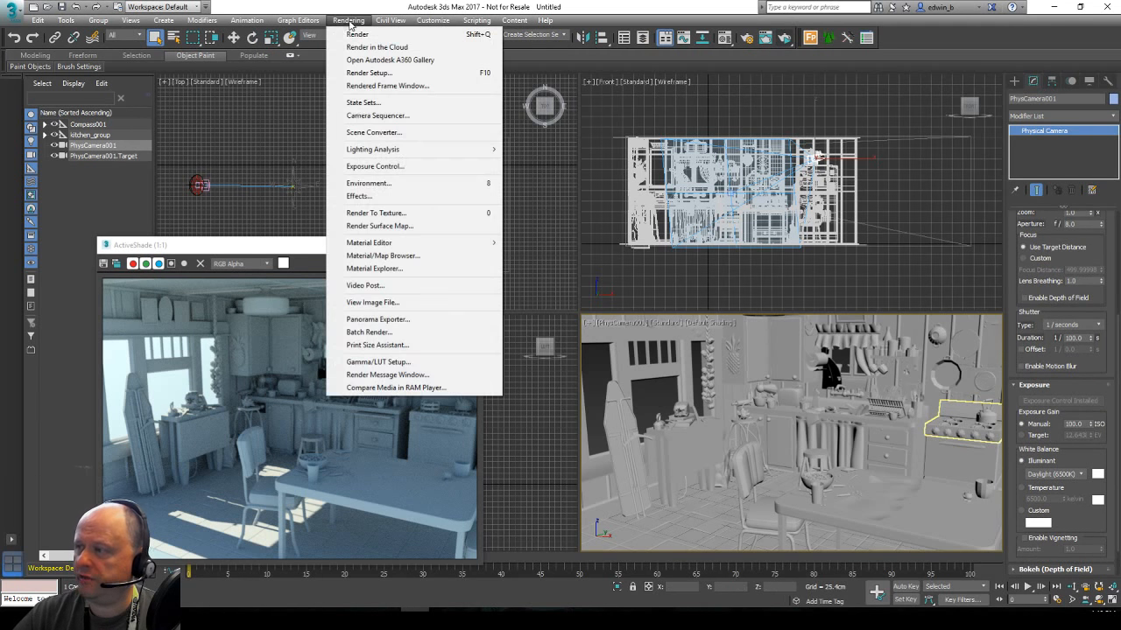
pyautogui.click(385, 184)
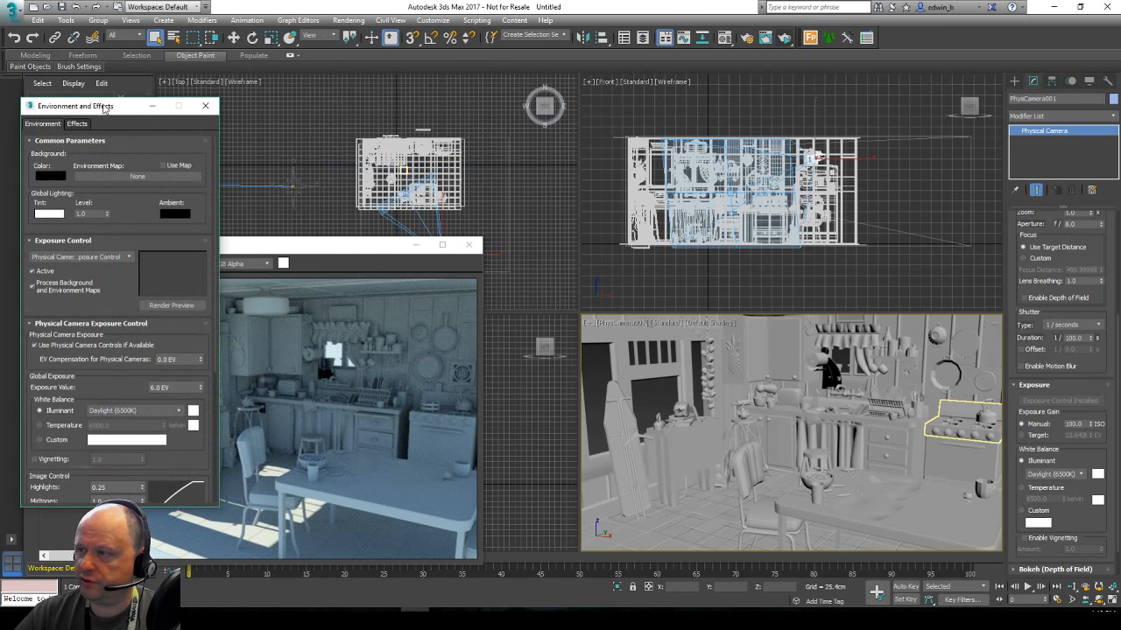
pyautogui.moveTo(103, 107); pyautogui.dragTo(599, 107)
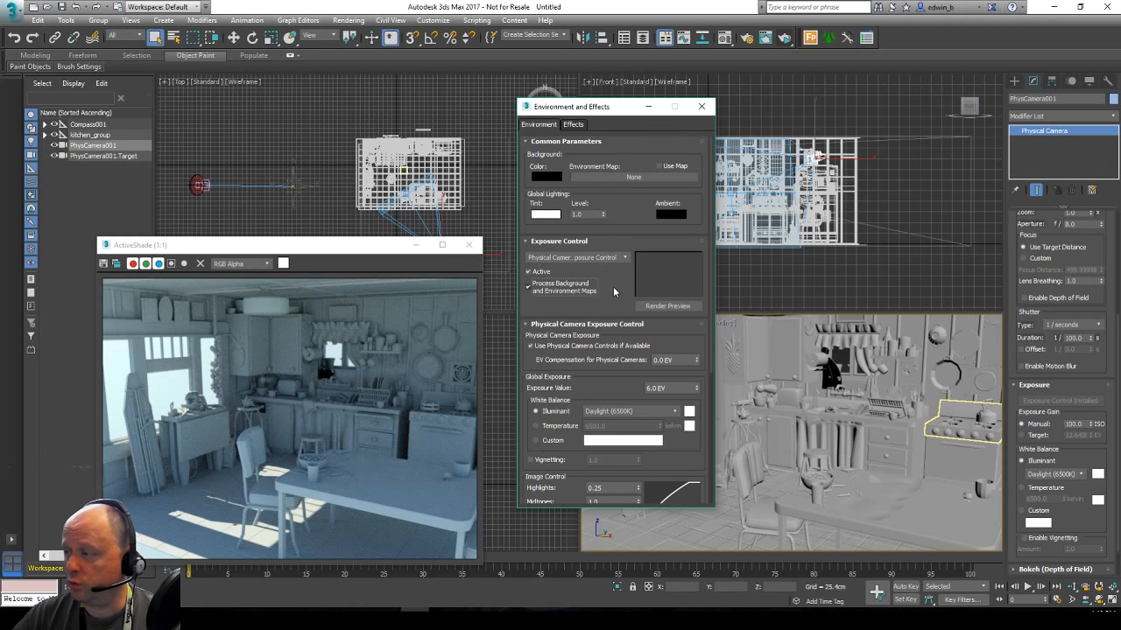
pyautogui.scroll(-5, 623, 293)
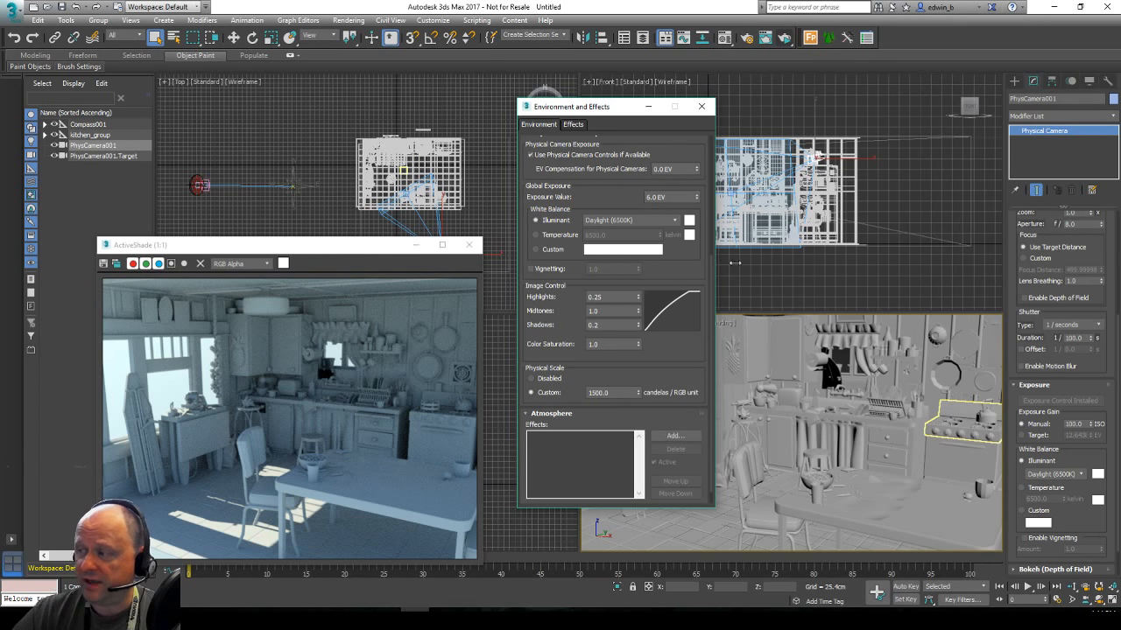
pyautogui.doubleClick(602, 297)
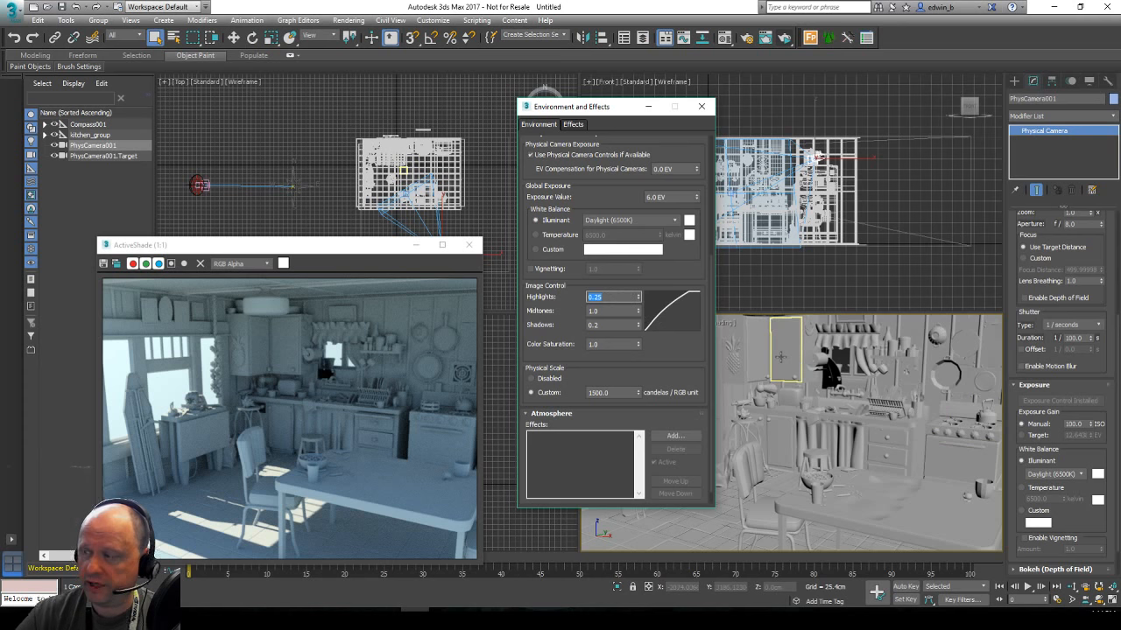
pyautogui.write('1')
pyautogui.press('Return')
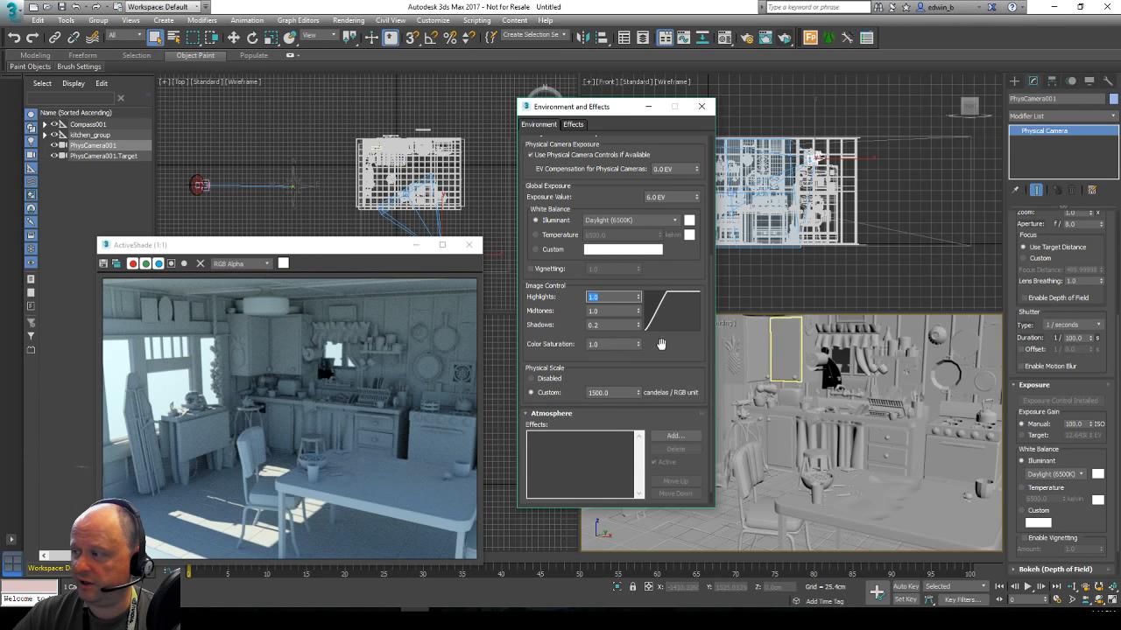
pyautogui.doubleClick(628, 325)
pyautogui.write('1')
pyautogui.press('Return')
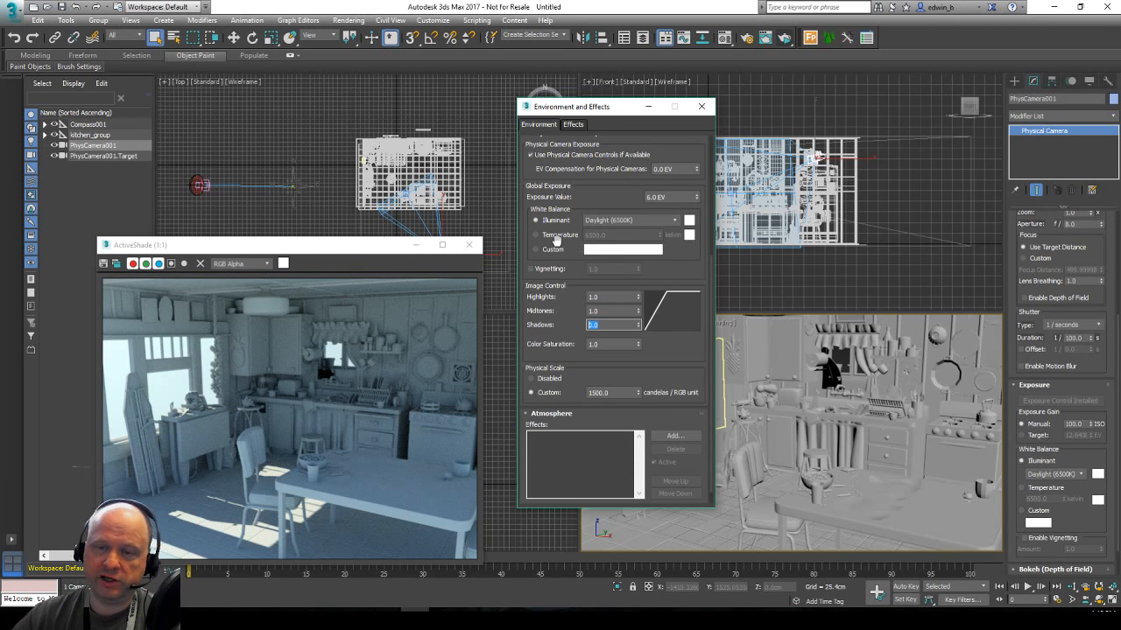
pyautogui.click(700, 108)
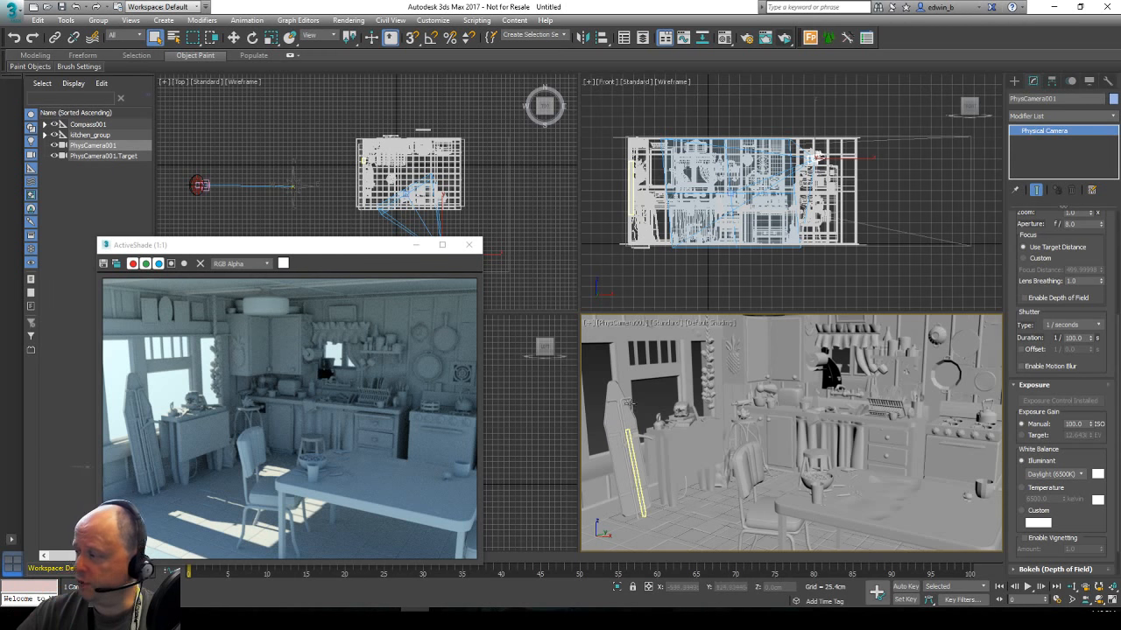
# Orbit and move the physical camera to frame a closer view of the kitchen counter, dish rack and stove.
pyautogui.click(1087, 602)
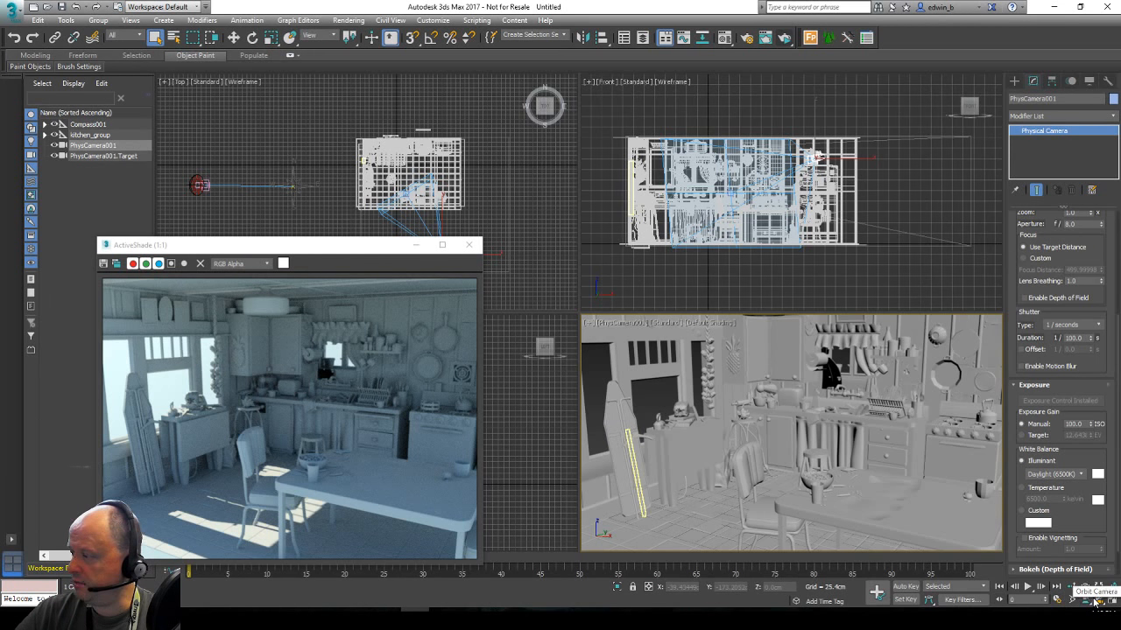
pyautogui.moveTo(886, 446); pyautogui.dragTo(798, 439)
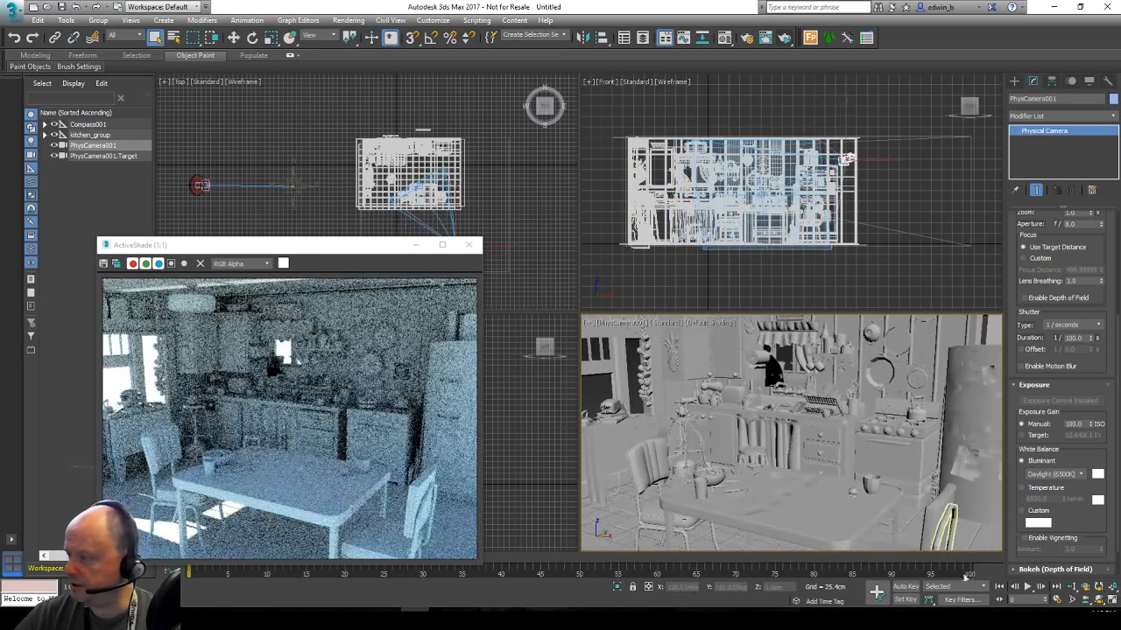
pyautogui.moveTo(813, 398); pyautogui.dragTo(762, 415)
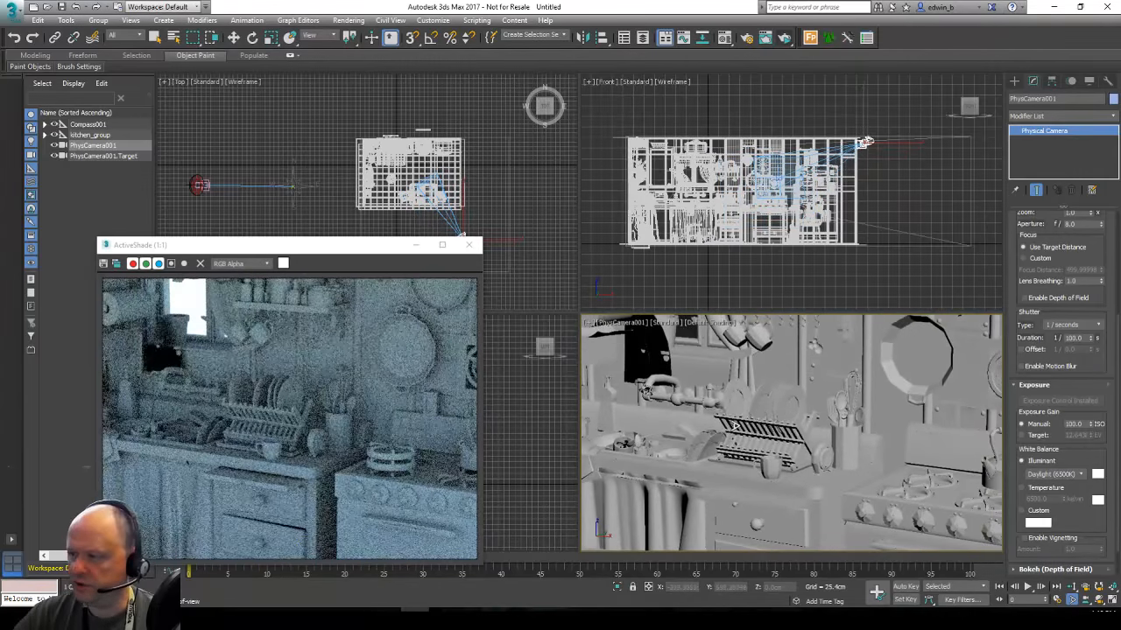
pyautogui.moveTo(715, 422); pyautogui.dragTo(762, 417, button='middle')
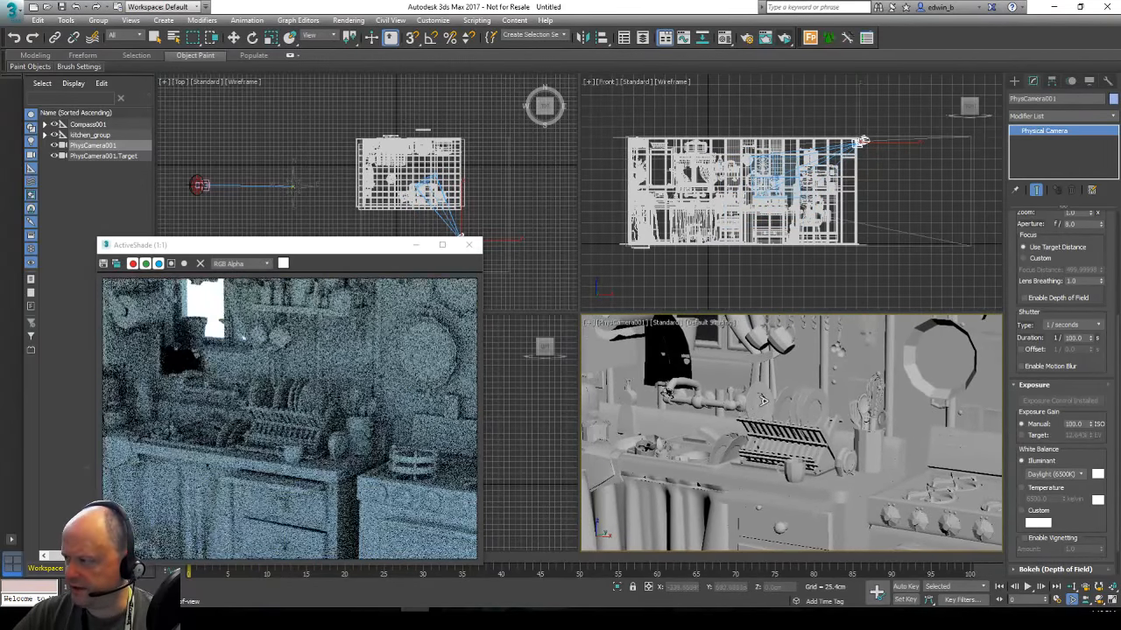
pyautogui.moveTo(764, 402); pyautogui.dragTo(765, 413)
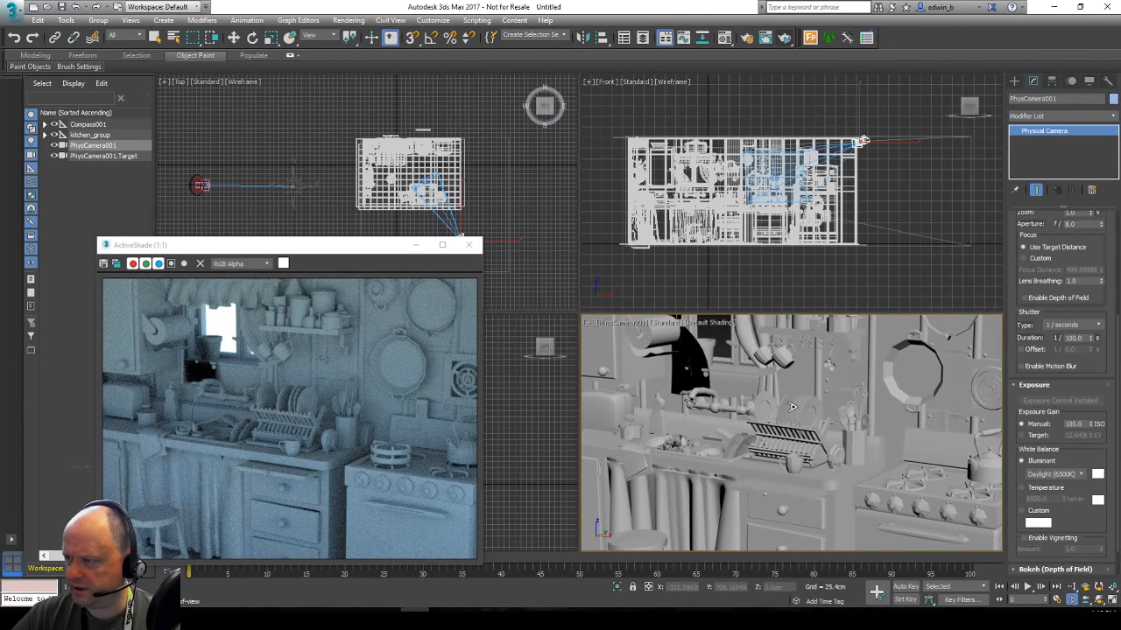
pyautogui.scroll(2, 794, 404)
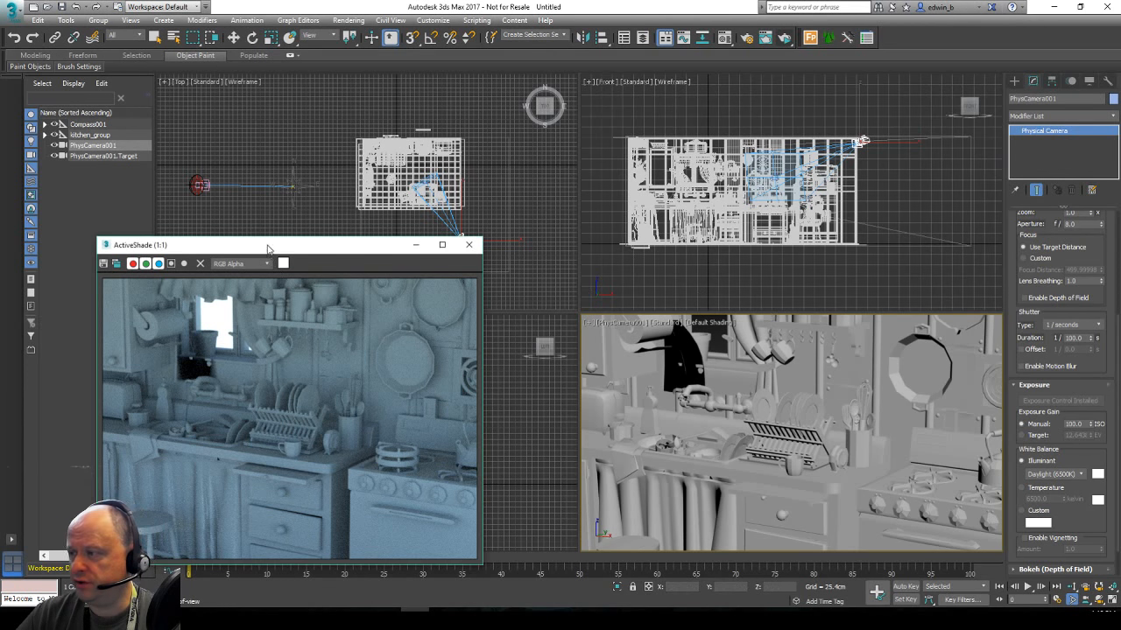
# Open the Material Editor and arrange it and the ActiveShade window so both can be used beside the camera view.
pyautogui.moveTo(267, 248); pyautogui.dragTo(788, 12)
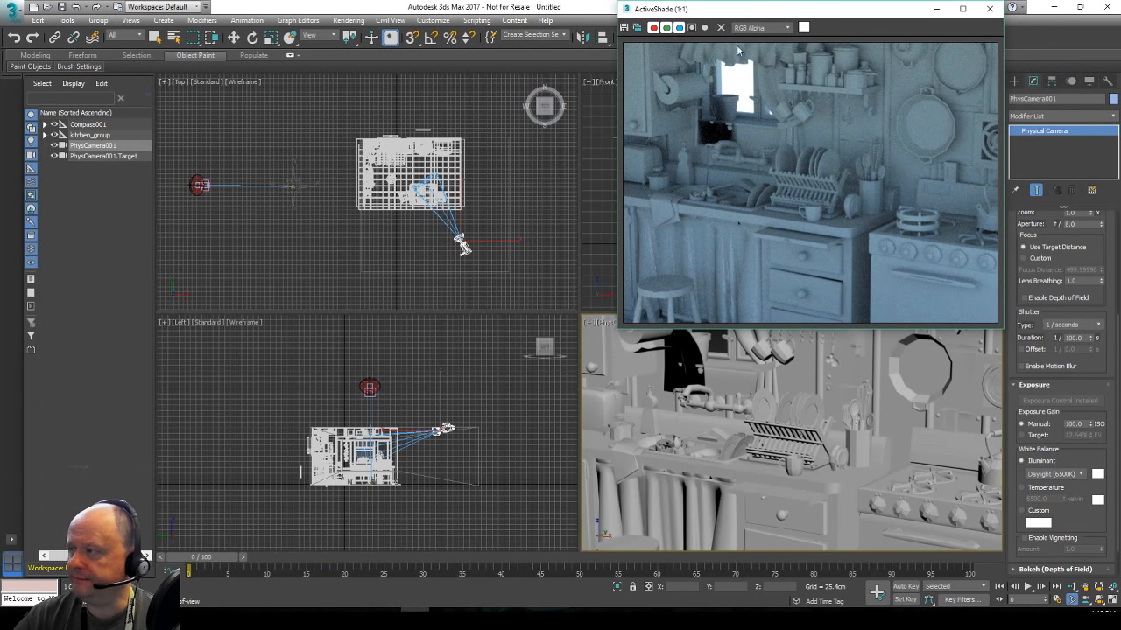
pyautogui.moveTo(707, 9); pyautogui.dragTo(851, 10)
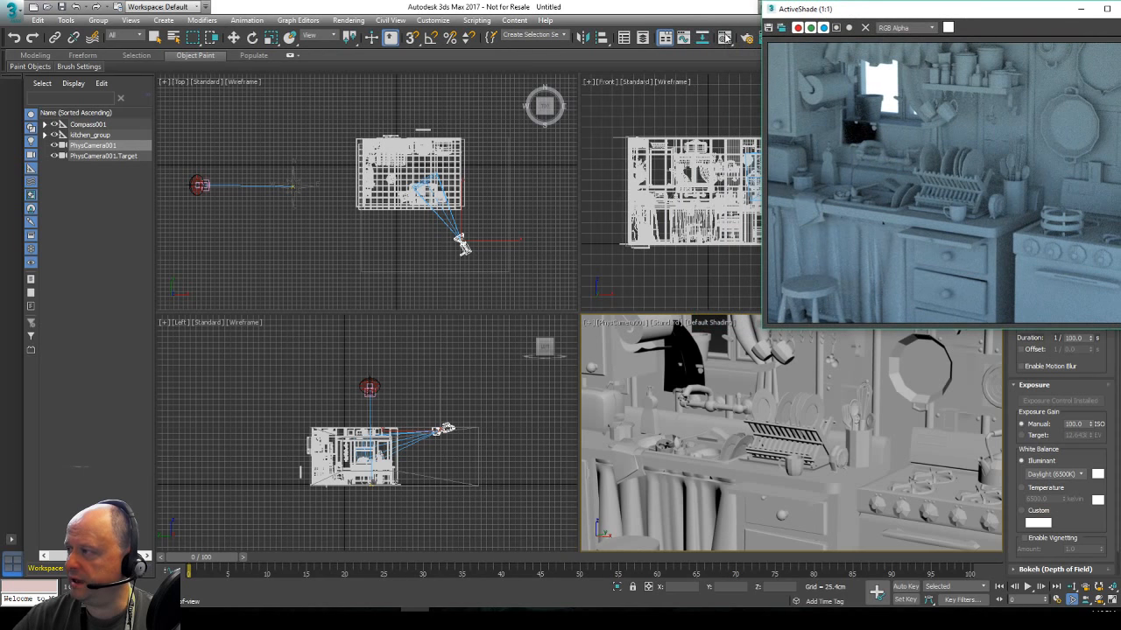
pyautogui.click(725, 37)
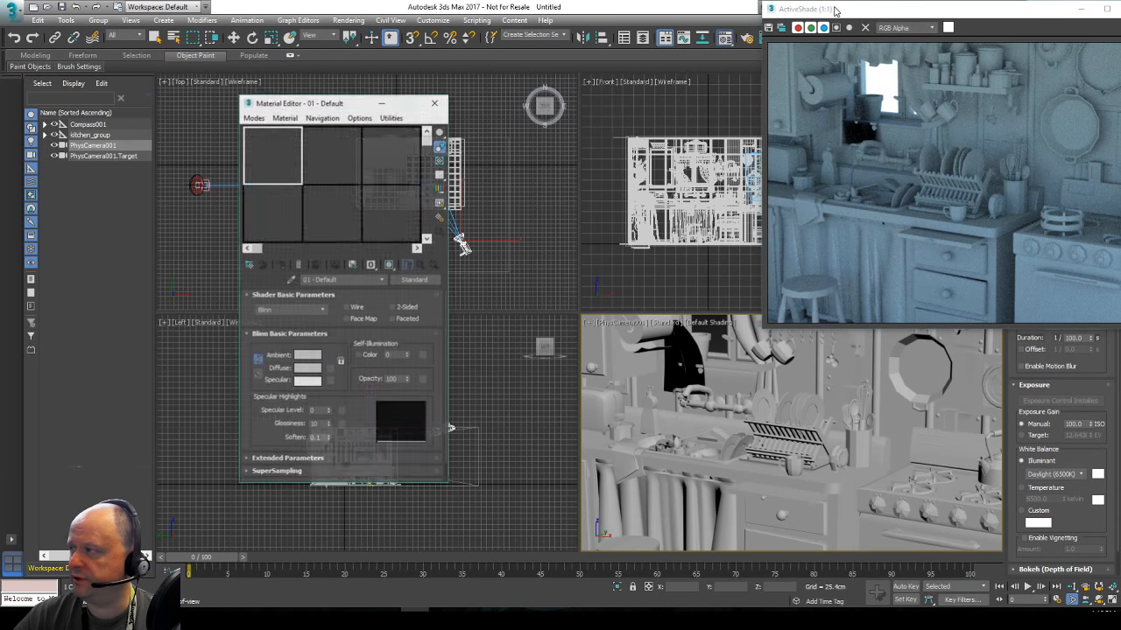
pyautogui.moveTo(835, 11); pyautogui.dragTo(690, 9)
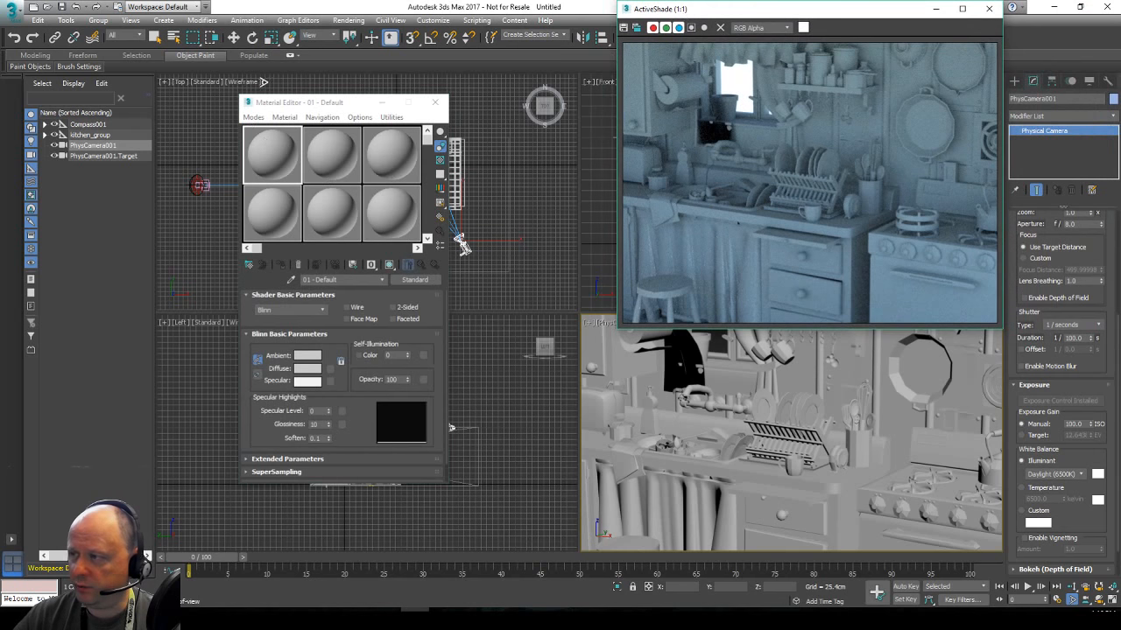
pyautogui.moveTo(286, 103); pyautogui.dragTo(99, 121)
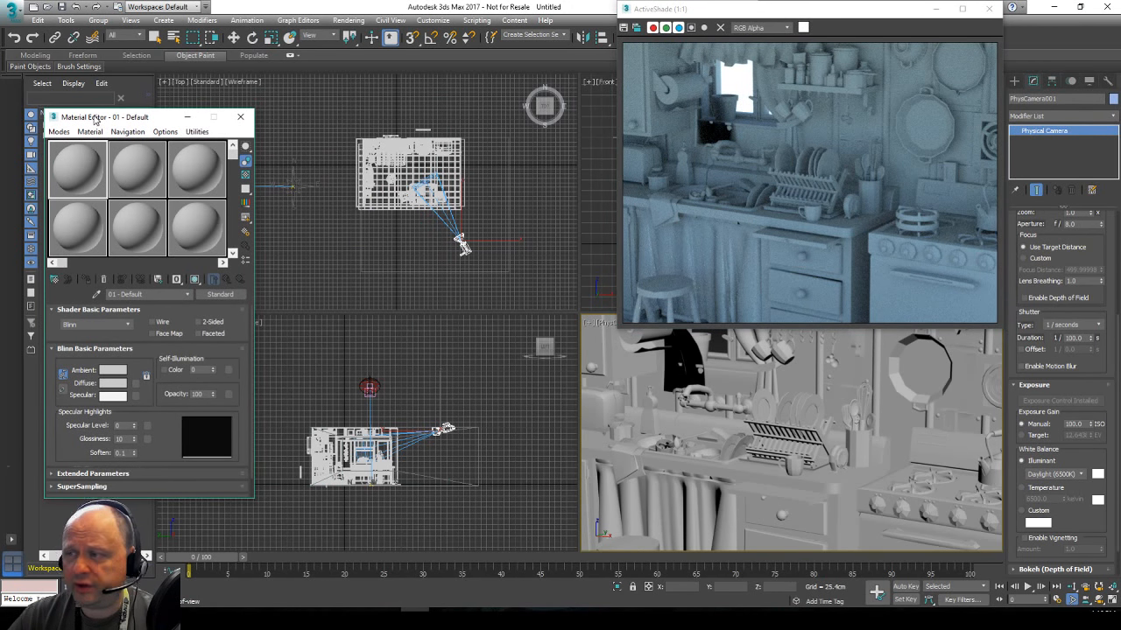
pyautogui.moveTo(94, 120); pyautogui.dragTo(205, 115)
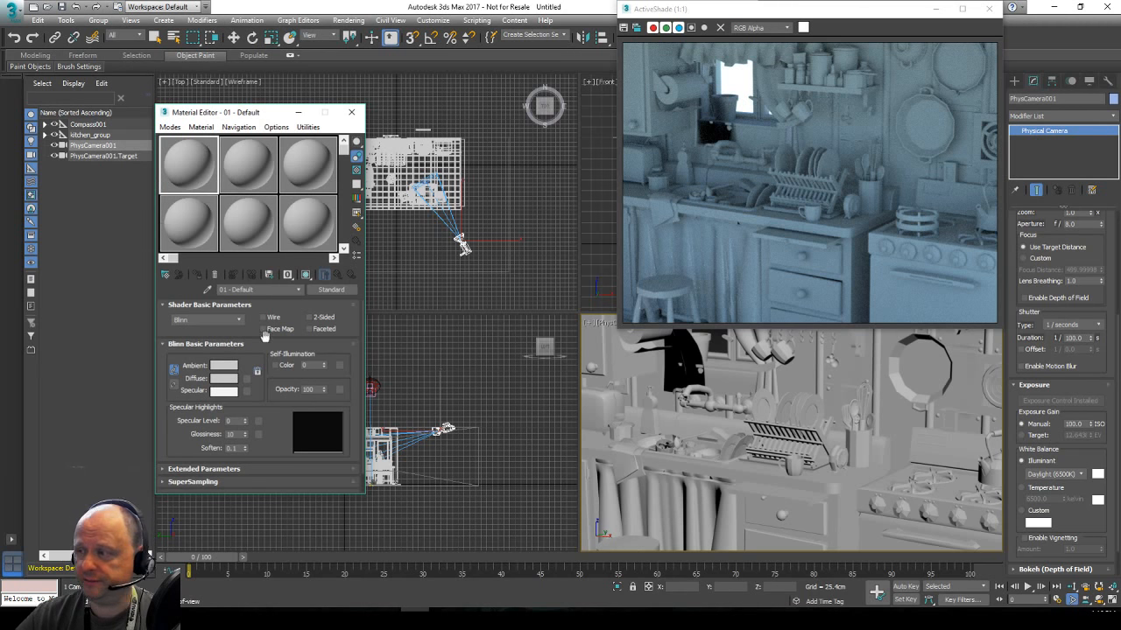
# Change the first sample material's type to fR-Physical, hiding incompatible materials in the Material/Map Browser.
pyautogui.click(330, 290)
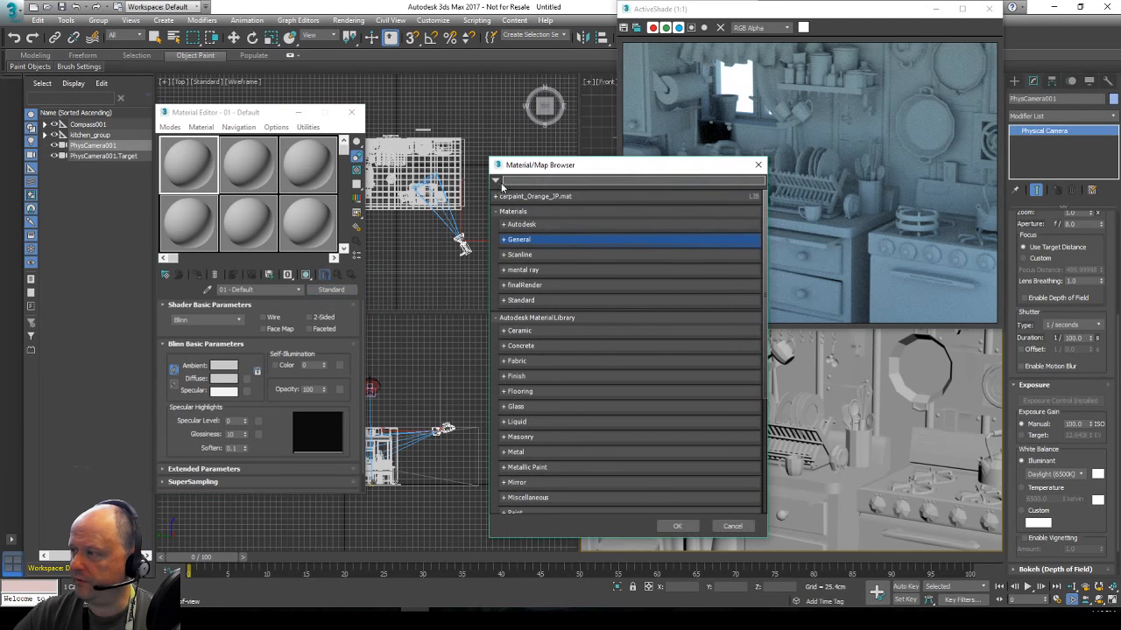
pyautogui.click(501, 183)
pyautogui.click(517, 293)
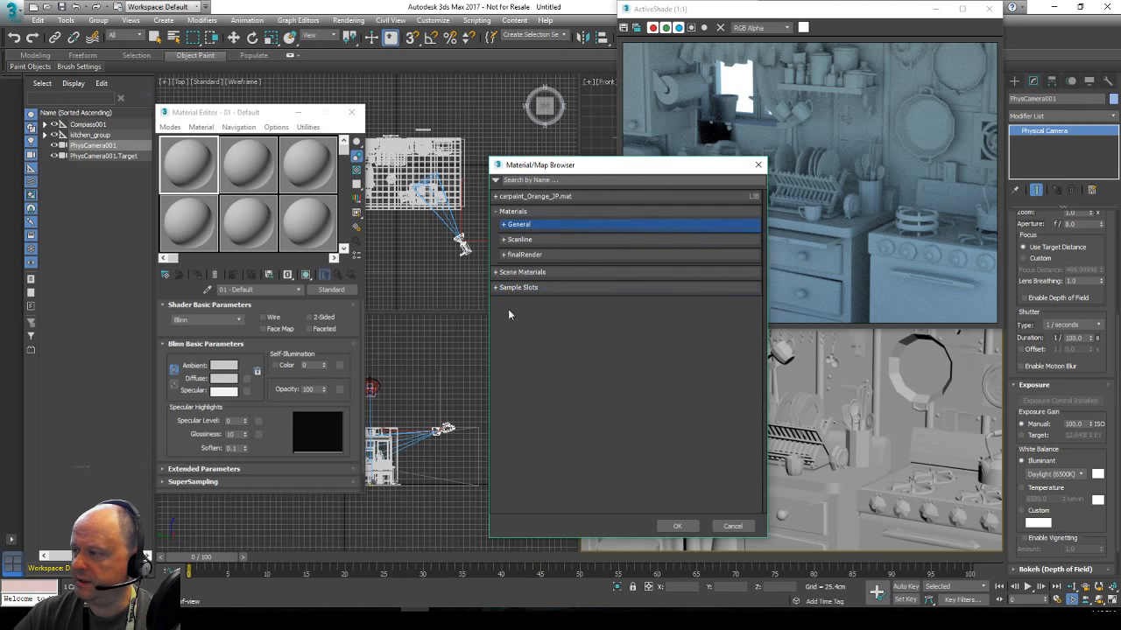
pyautogui.click(506, 255)
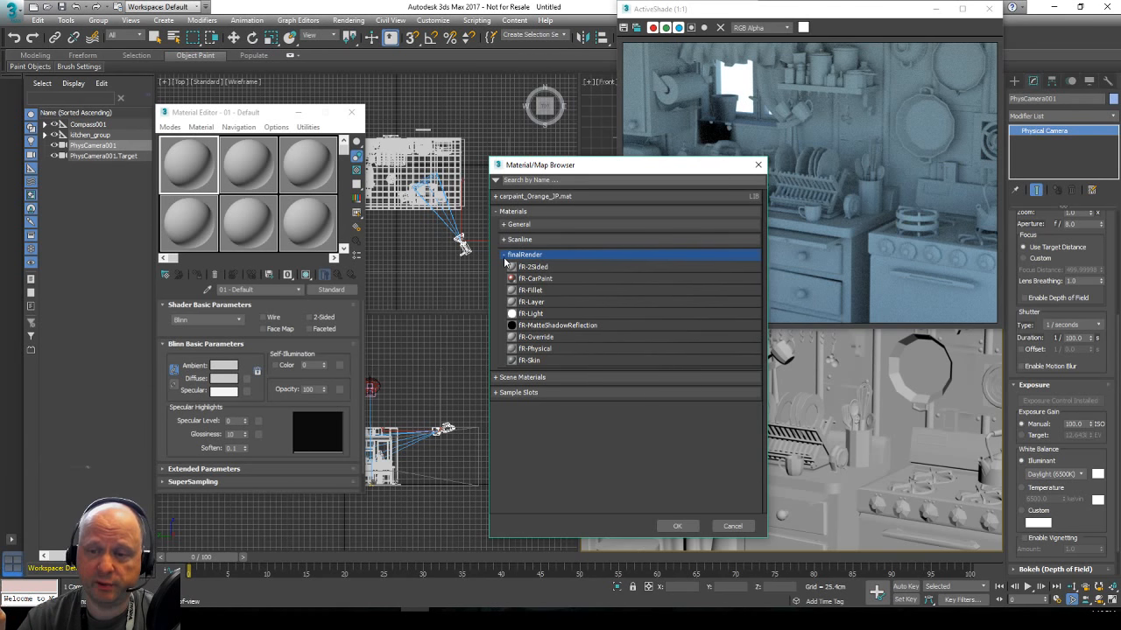
pyautogui.click(558, 347)
pyautogui.doubleClick(559, 348)
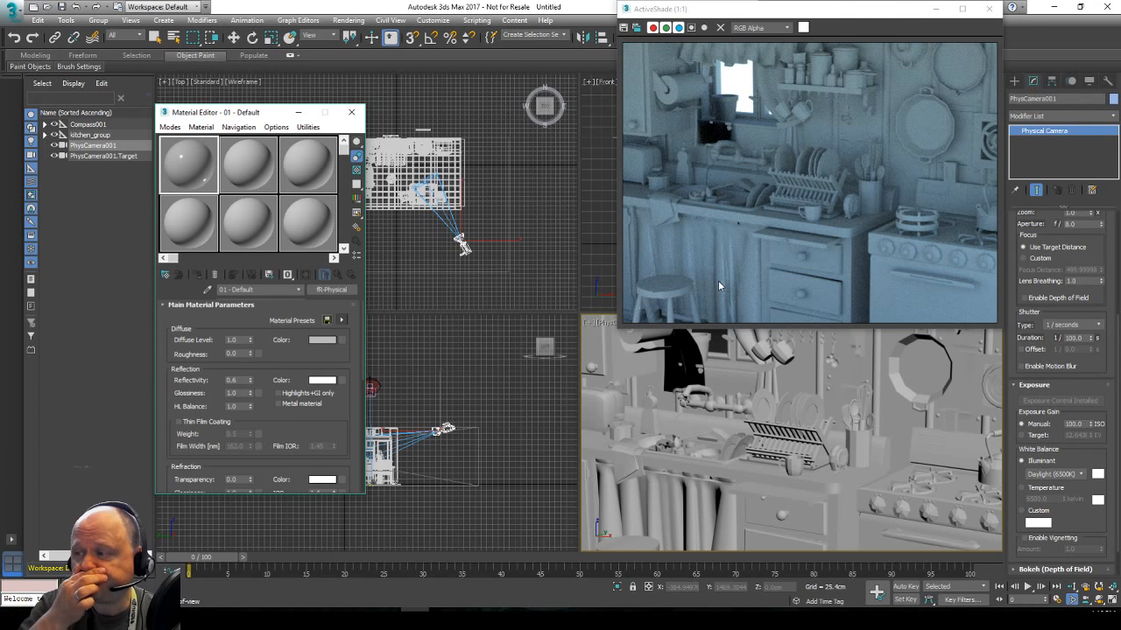
# Apply the Brushed Metal preset to the fR-Physical material and name it metal.
pyautogui.click(342, 320)
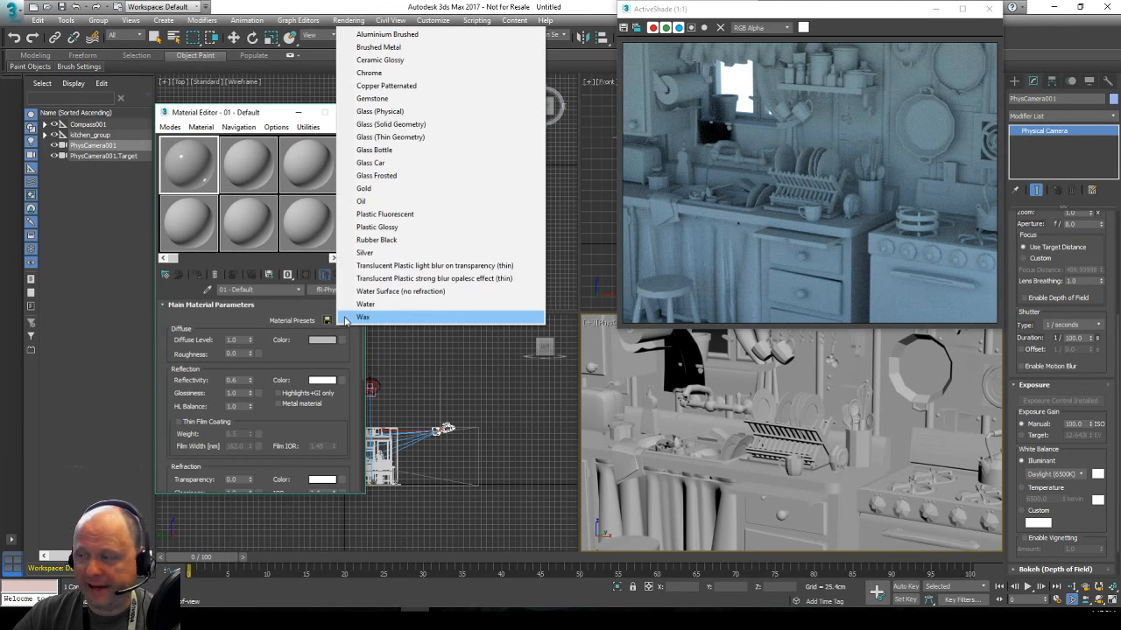
pyautogui.click(425, 46)
pyautogui.moveTo(260, 291); pyautogui.dragTo(127, 289)
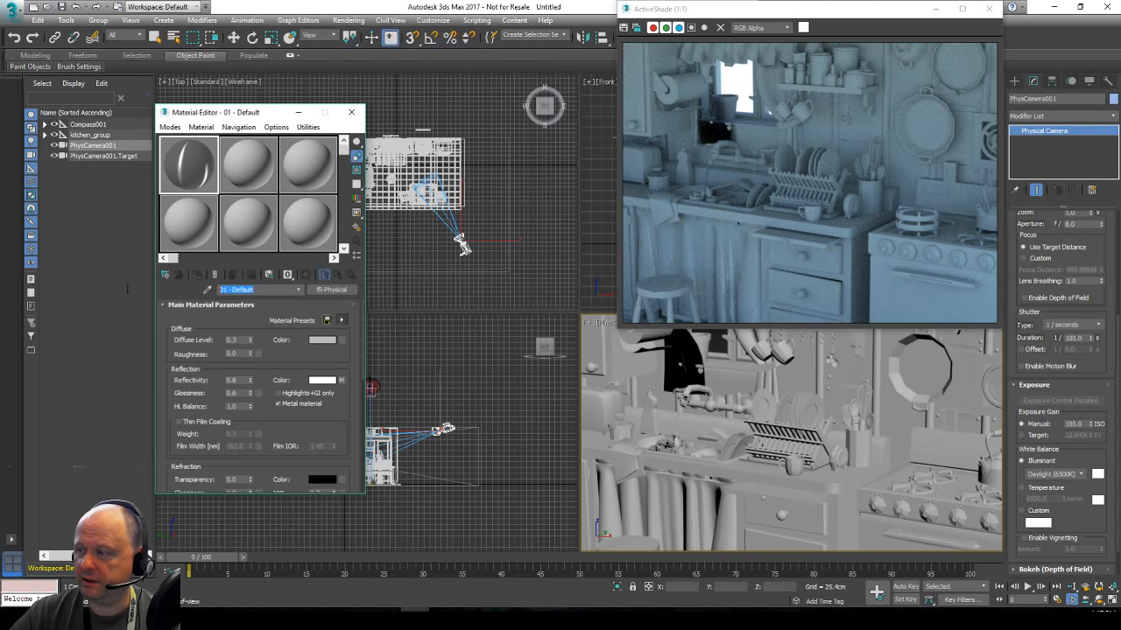
pyautogui.write('metal')
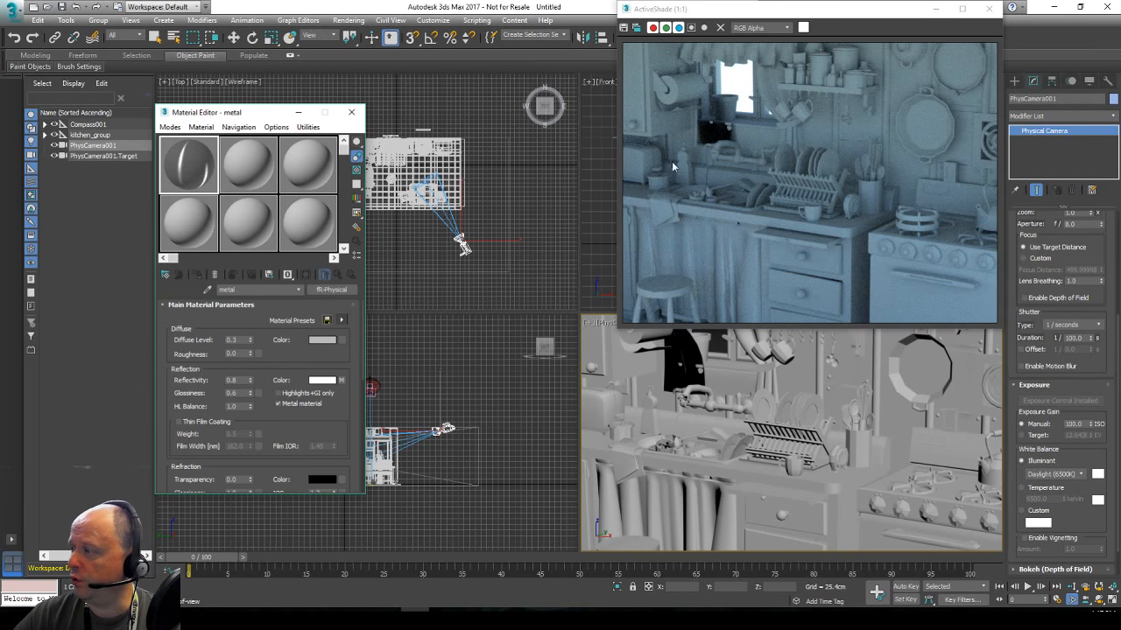
# Assign the metal material to the large round hanging pan and the pan above it in the camera view.
pyautogui.moveTo(838, 17); pyautogui.dragTo(677, 33)
pyautogui.click(921, 368)
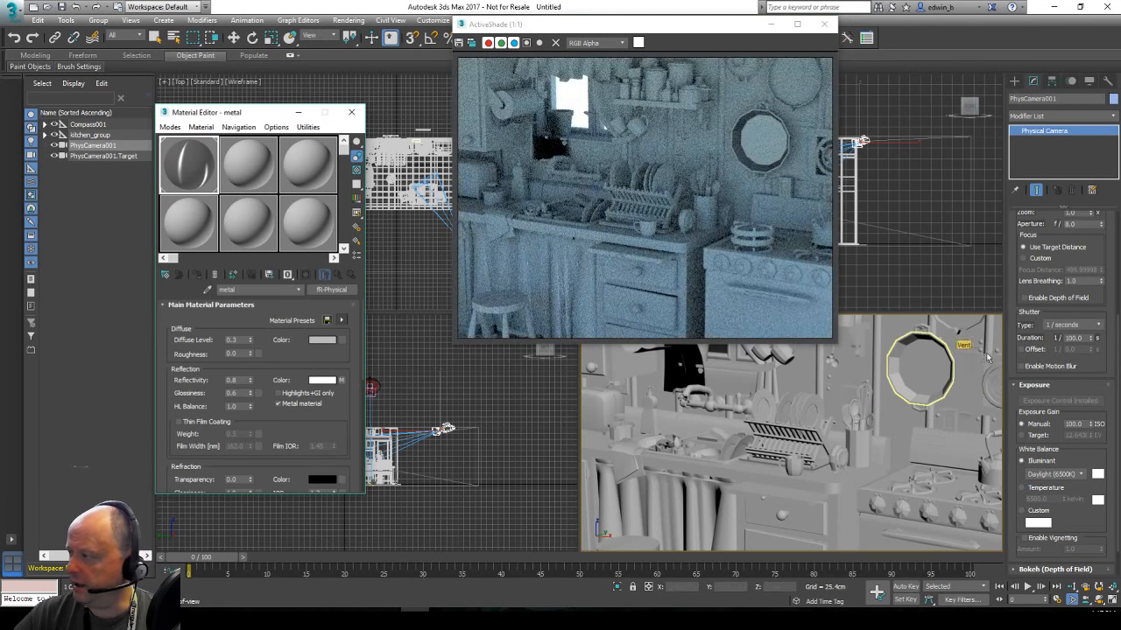
pyautogui.click(972, 327)
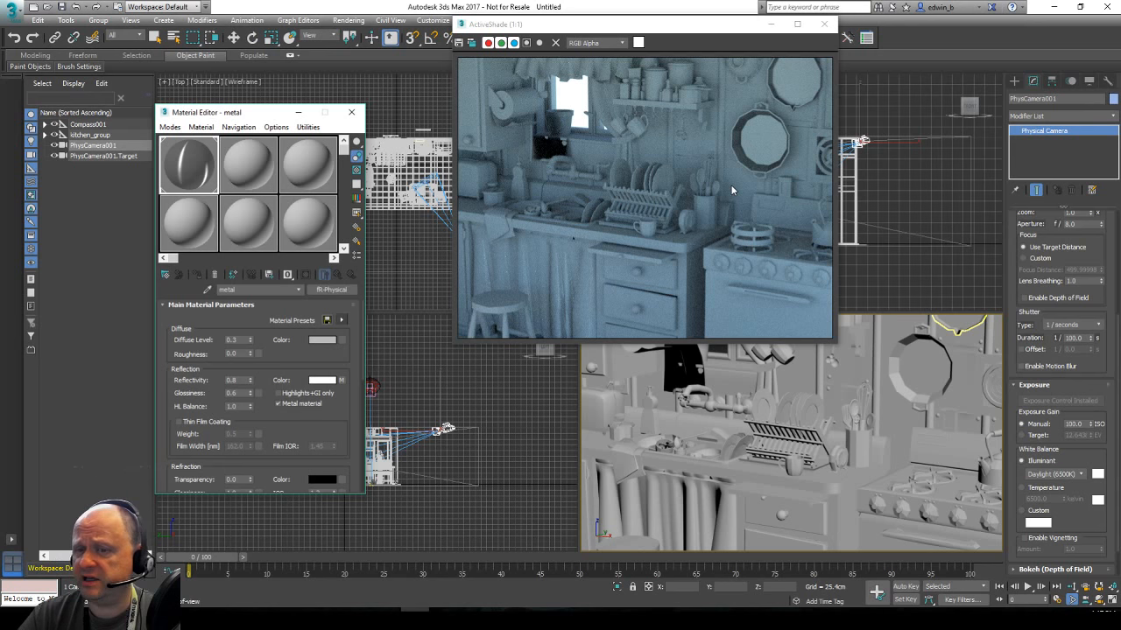
# Apply a TurboSmooth modifier with 2 iterations to the large round hanging pan and the pan above it.
pyautogui.click(1037, 84)
pyautogui.click(1019, 84)
pyautogui.click(1035, 83)
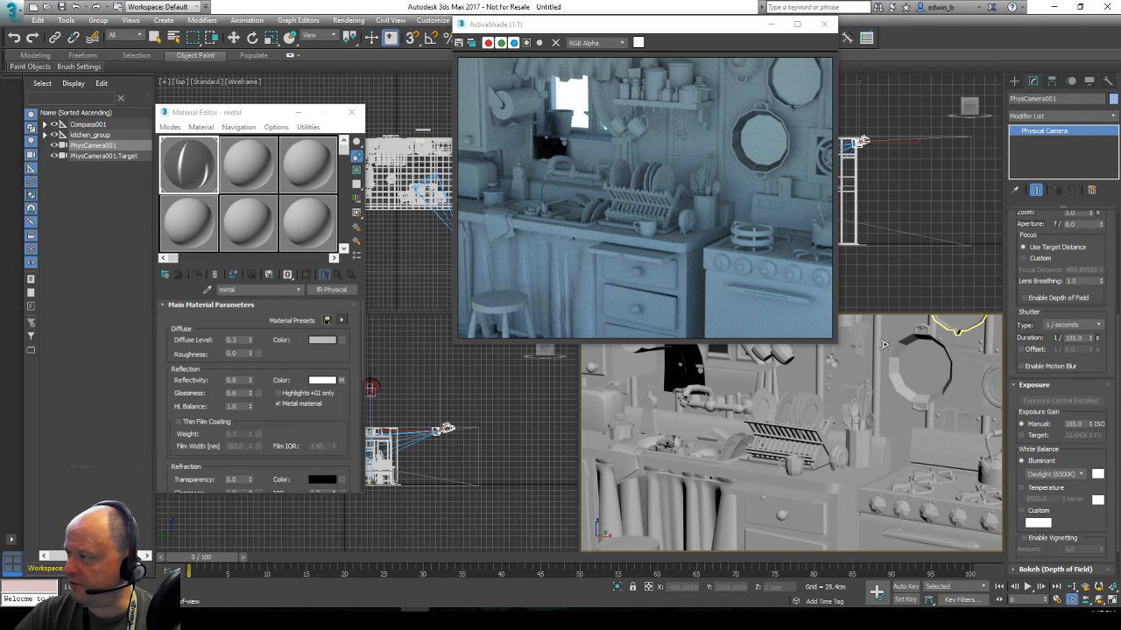
pyautogui.click(233, 38)
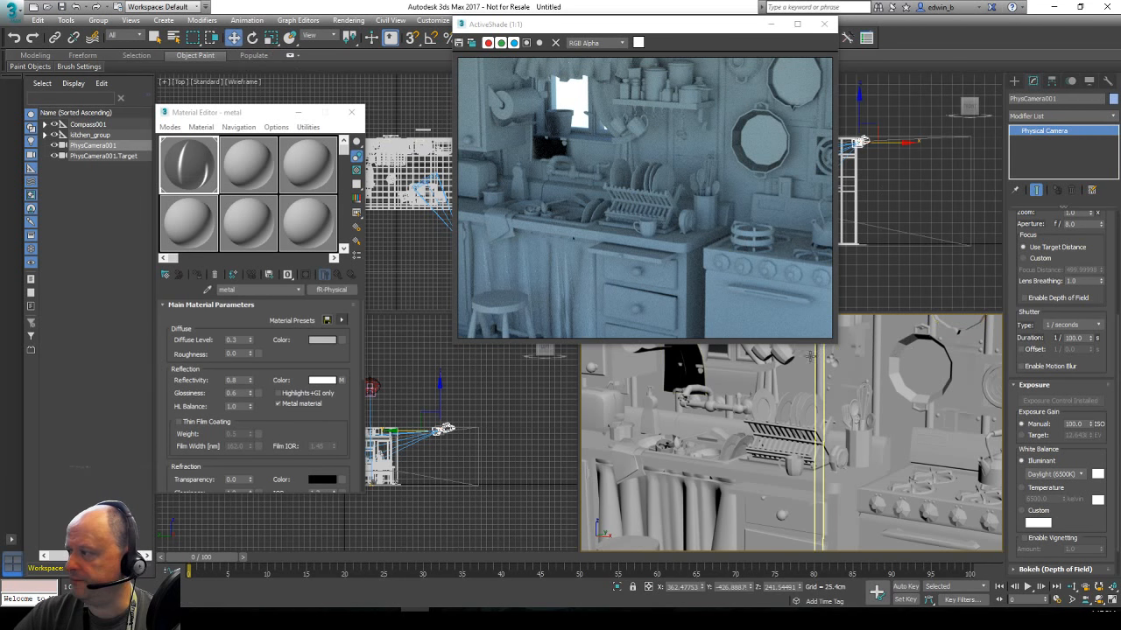
pyautogui.click(891, 363)
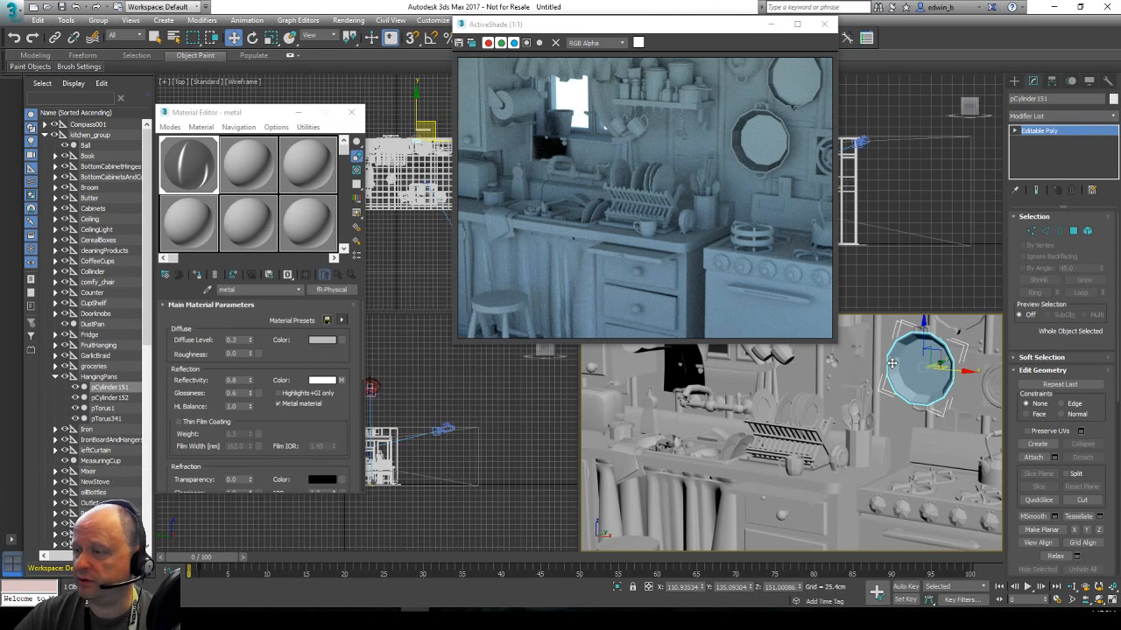
pyautogui.keyDown('ctrl'); pyautogui.click(114, 398); pyautogui.keyUp('ctrl')
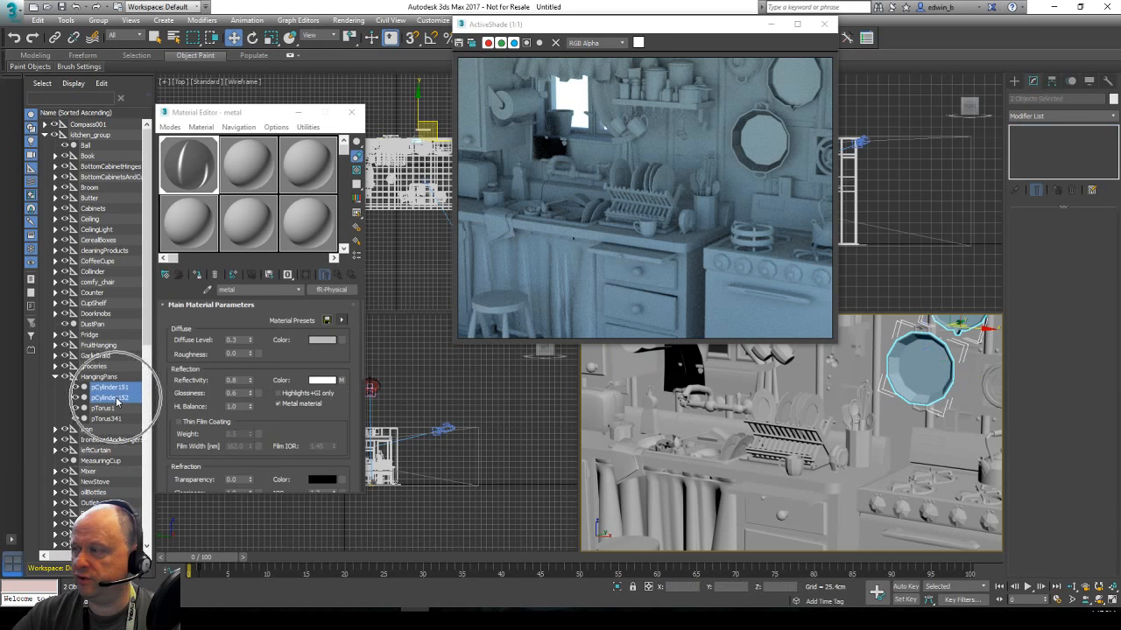
pyautogui.click(1114, 116)
pyautogui.press('t')
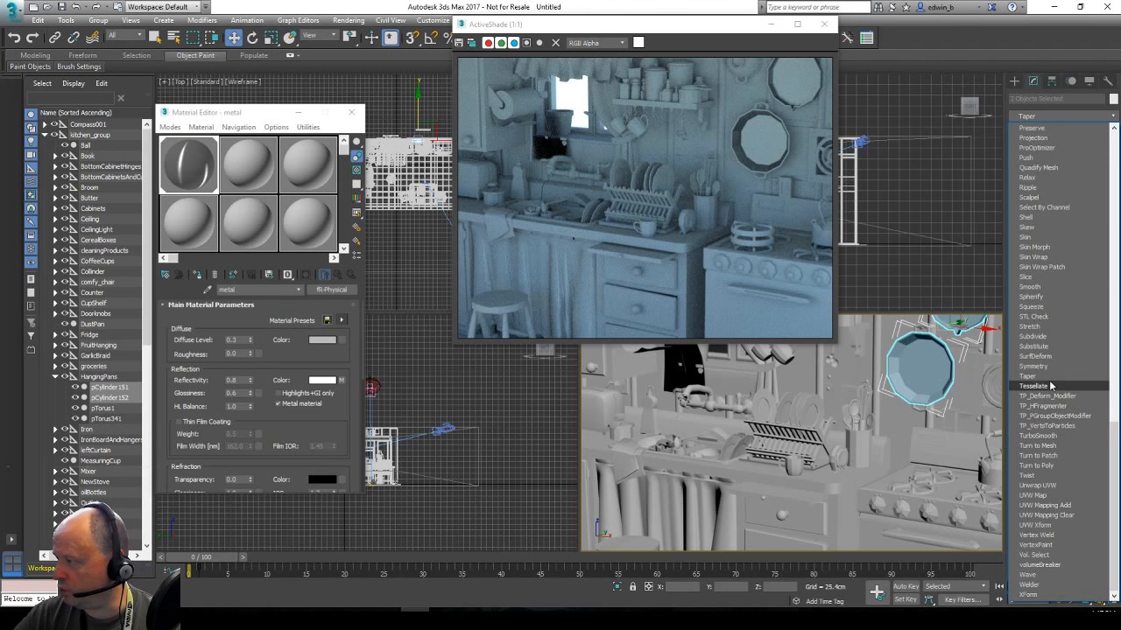
pyautogui.click(1042, 435)
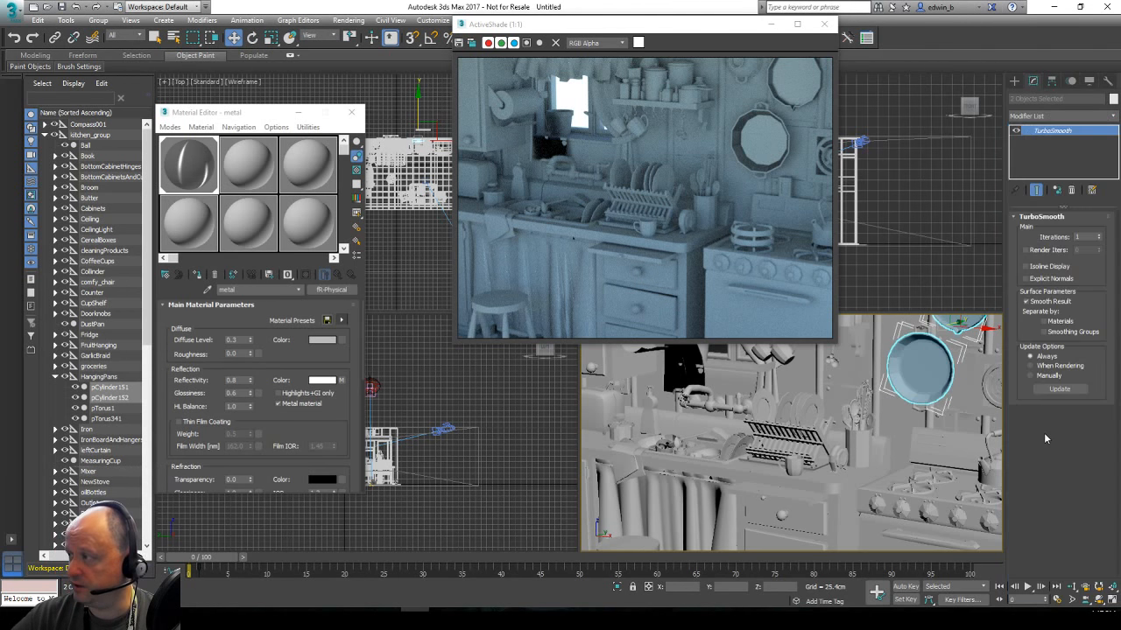
pyautogui.click(1099, 237)
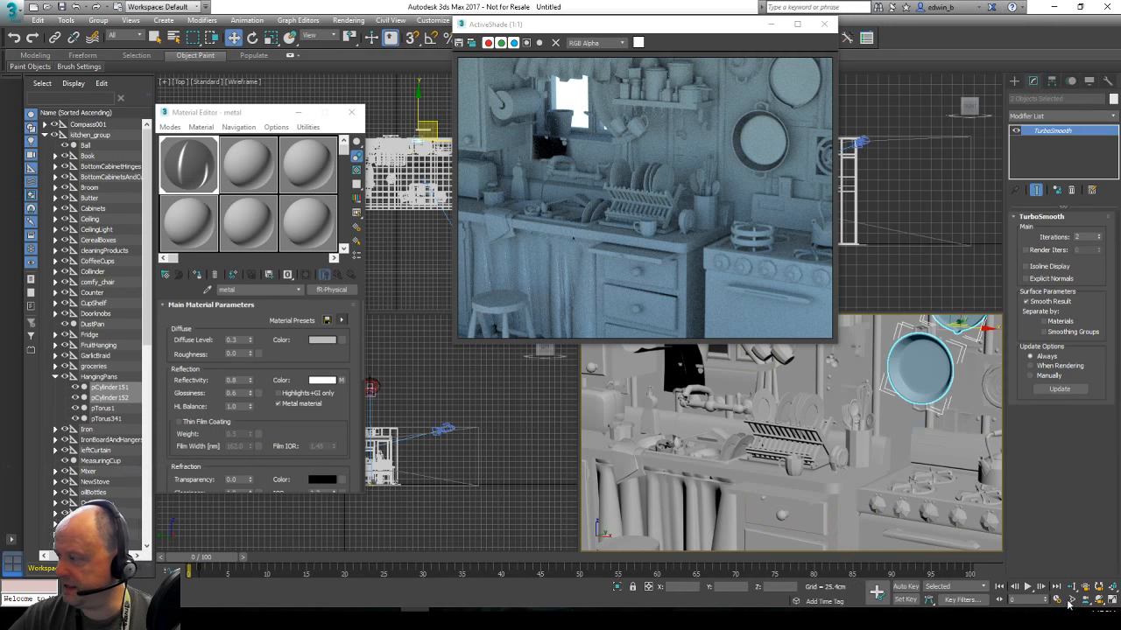
# Orbit the physical camera slightly around the kitchen so more of the stove and kettle is in frame, and collapse the HangingPans group.
pyautogui.click(1098, 601)
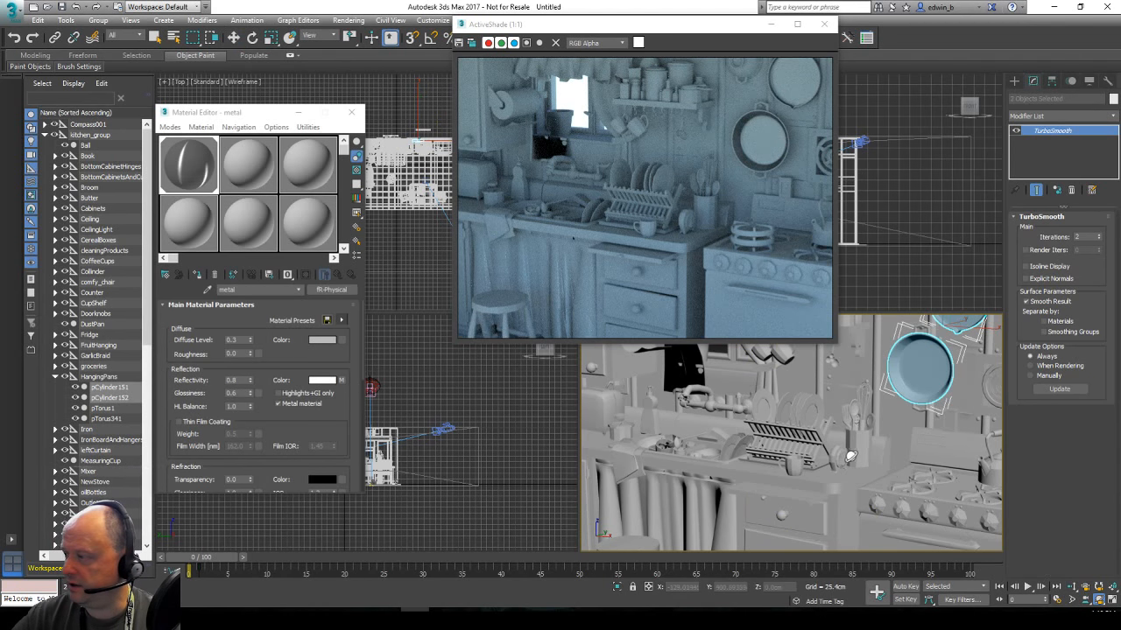
pyautogui.moveTo(851, 456); pyautogui.dragTo(788, 447)
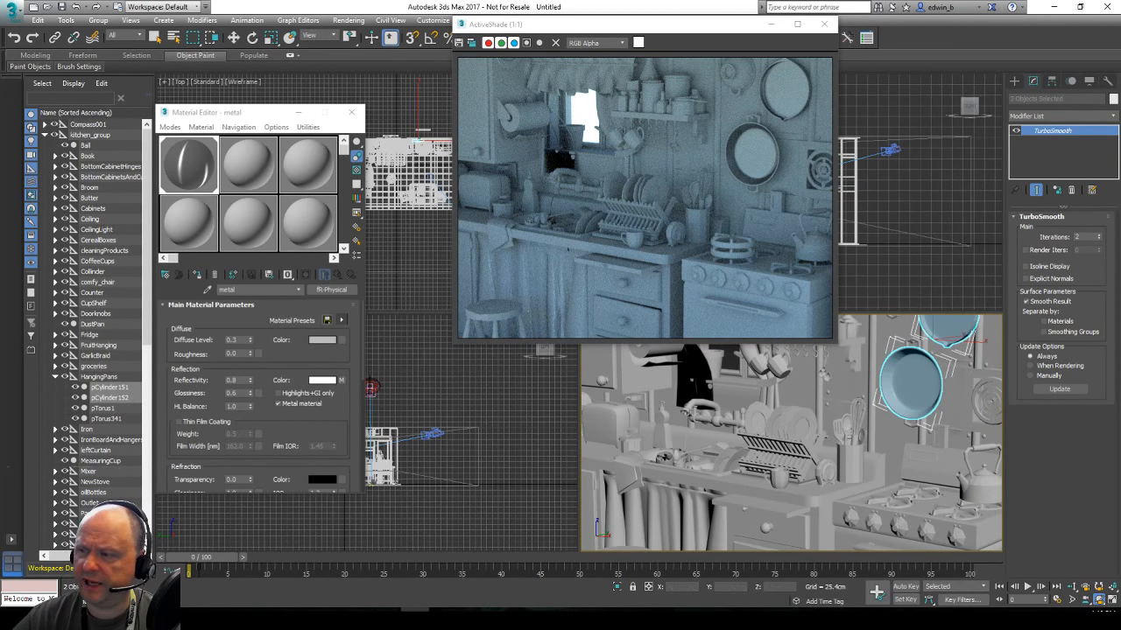
pyautogui.click(56, 377)
# Change the second sample material's type to fR-Physical and apply the Ceramic Glossy preset to it.
pyautogui.click(252, 163)
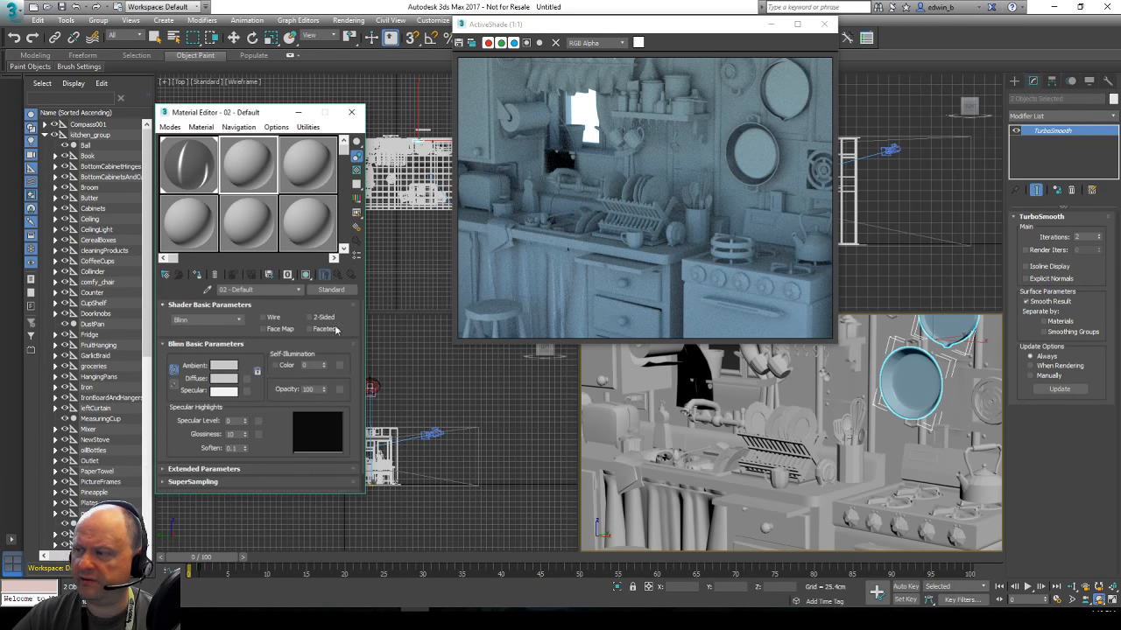
pyautogui.click(330, 291)
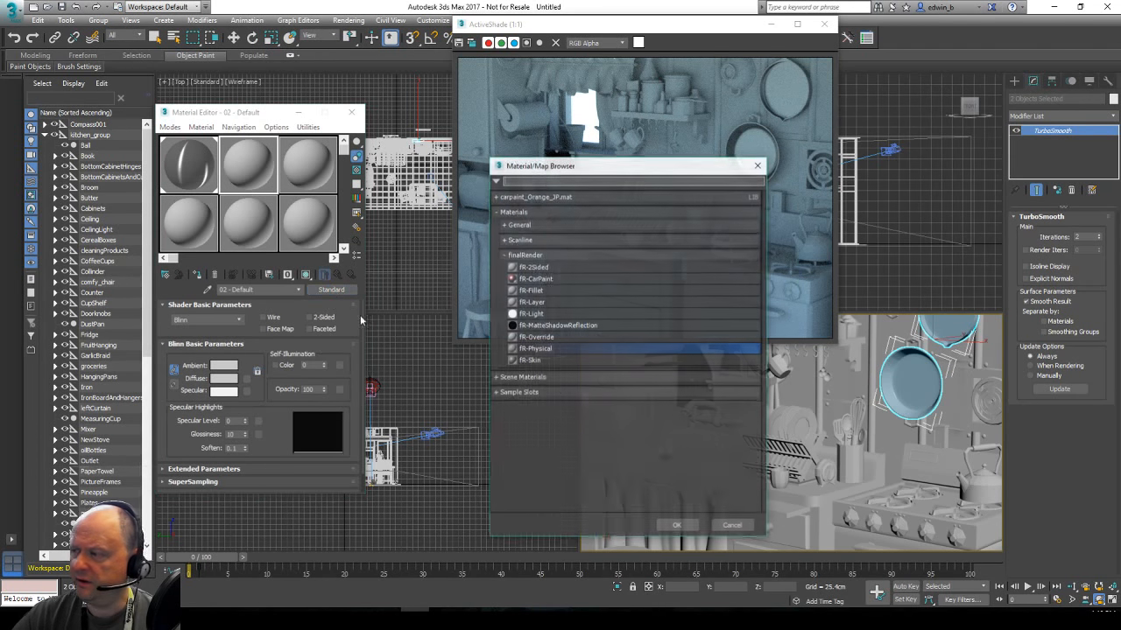
pyautogui.doubleClick(557, 347)
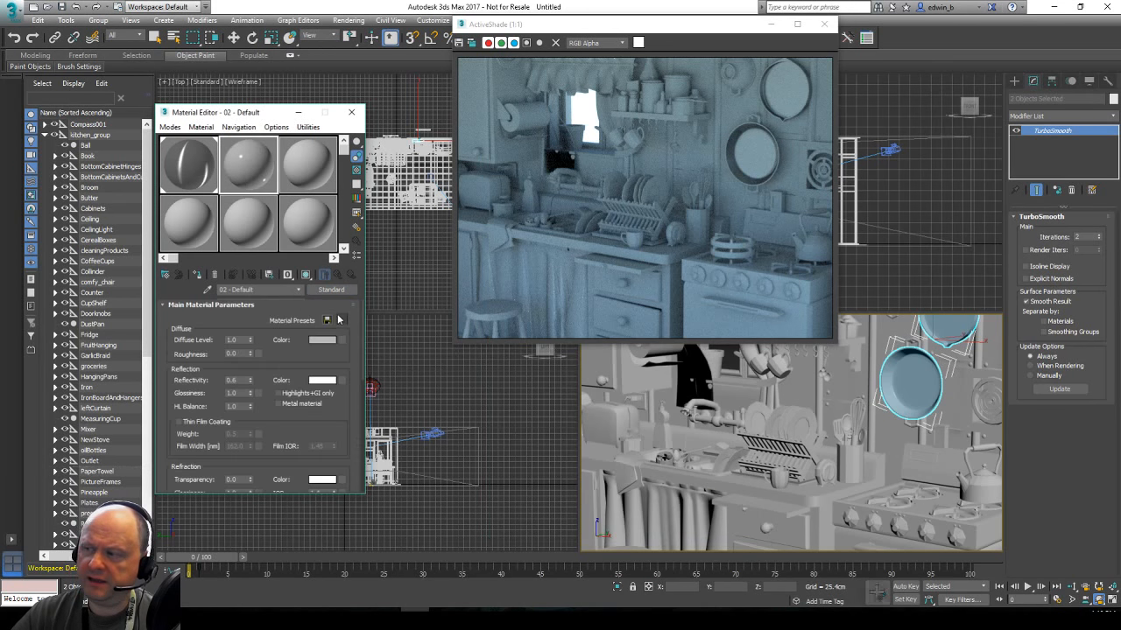
pyautogui.click(342, 322)
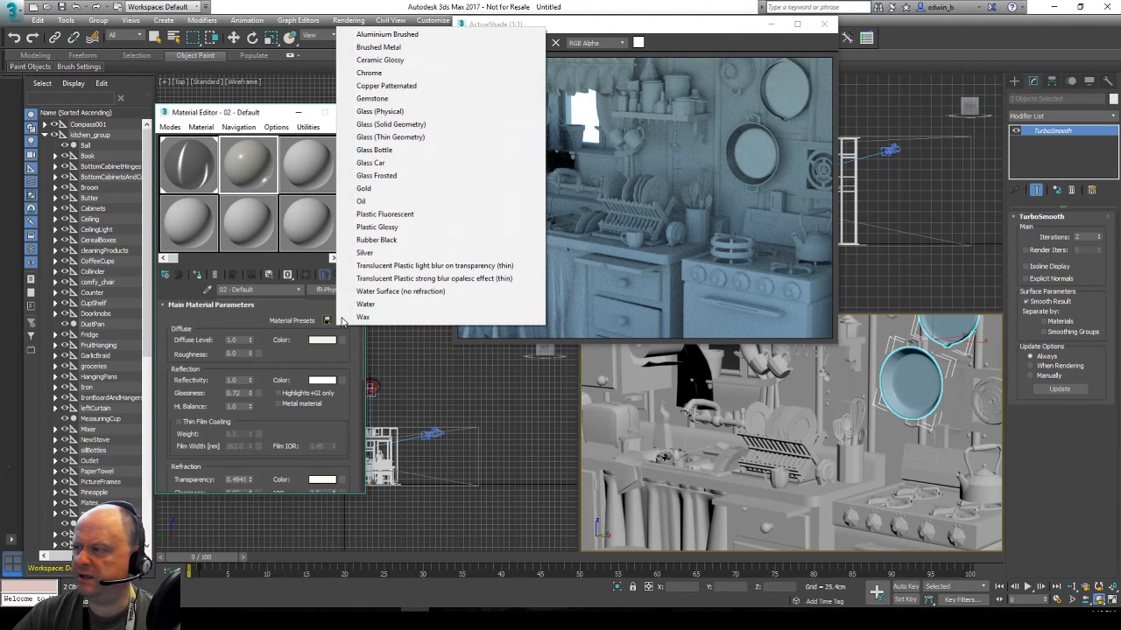
pyautogui.click(421, 60)
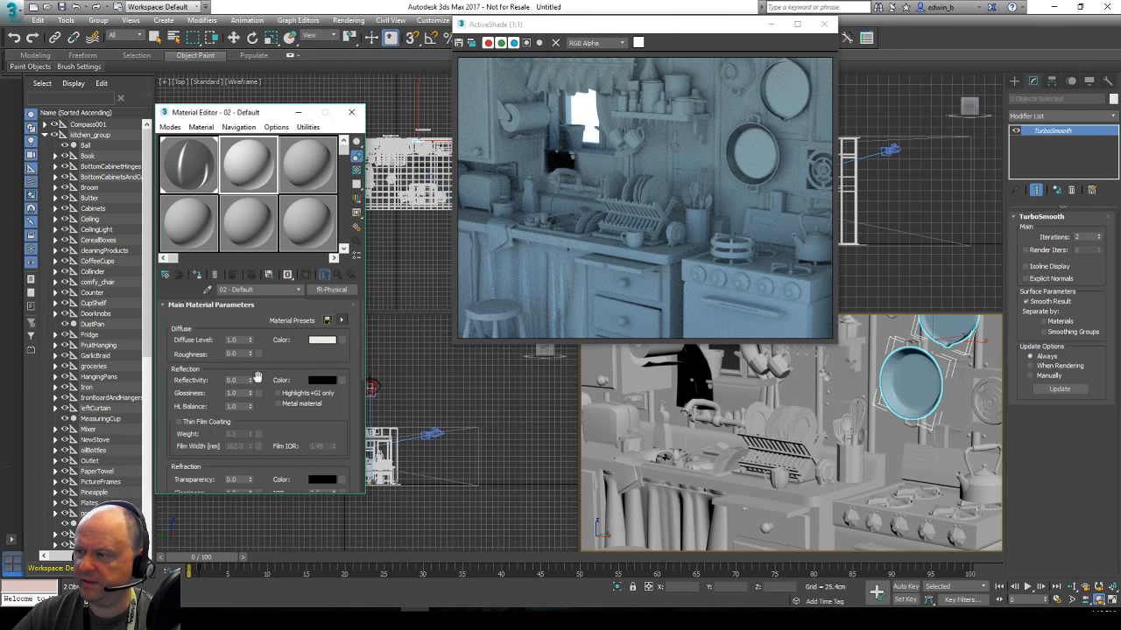
# Set the ceramic material's reflection color to near white, value about 0.94, and its reflectivity to 0.54.
pyautogui.moveTo(252, 383)
pyautogui.mouseDown()
pyautogui.moveTo(254, 327)
pyautogui.moveTo(254, 380)
pyautogui.mouseUp()
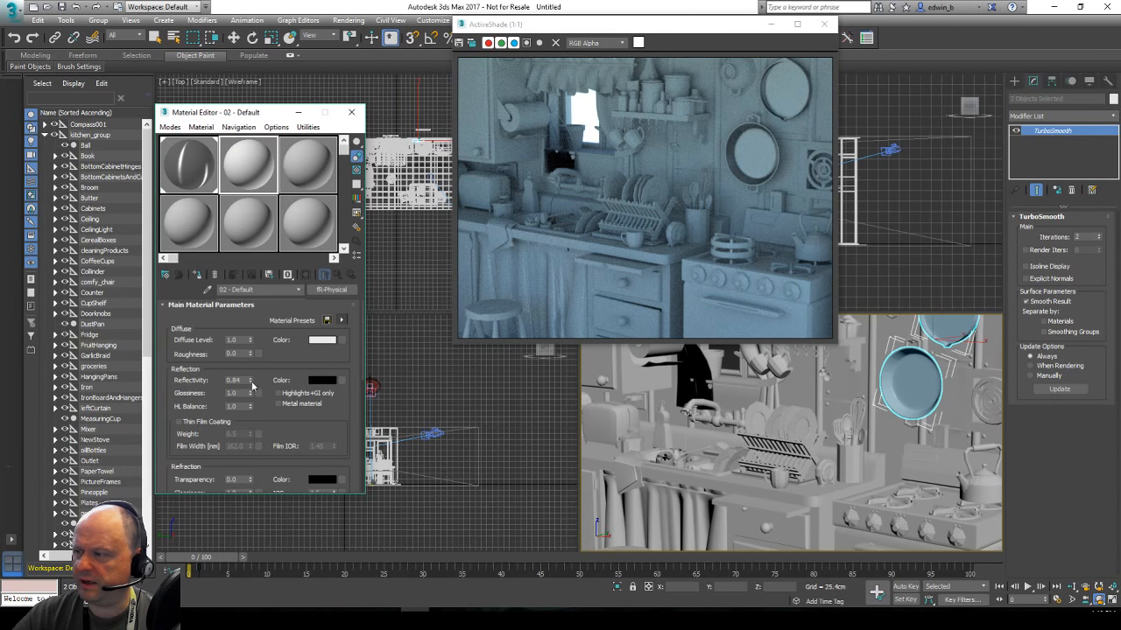
pyautogui.click(317, 380)
pyautogui.moveTo(598, 147); pyautogui.dragTo(618, 201)
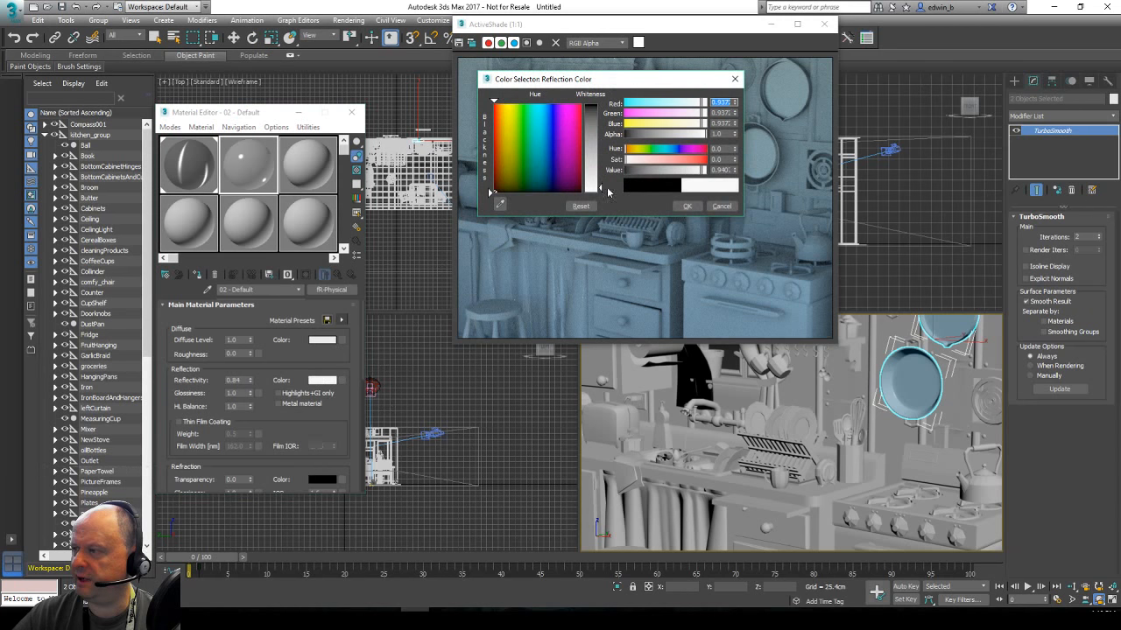
pyautogui.click(686, 206)
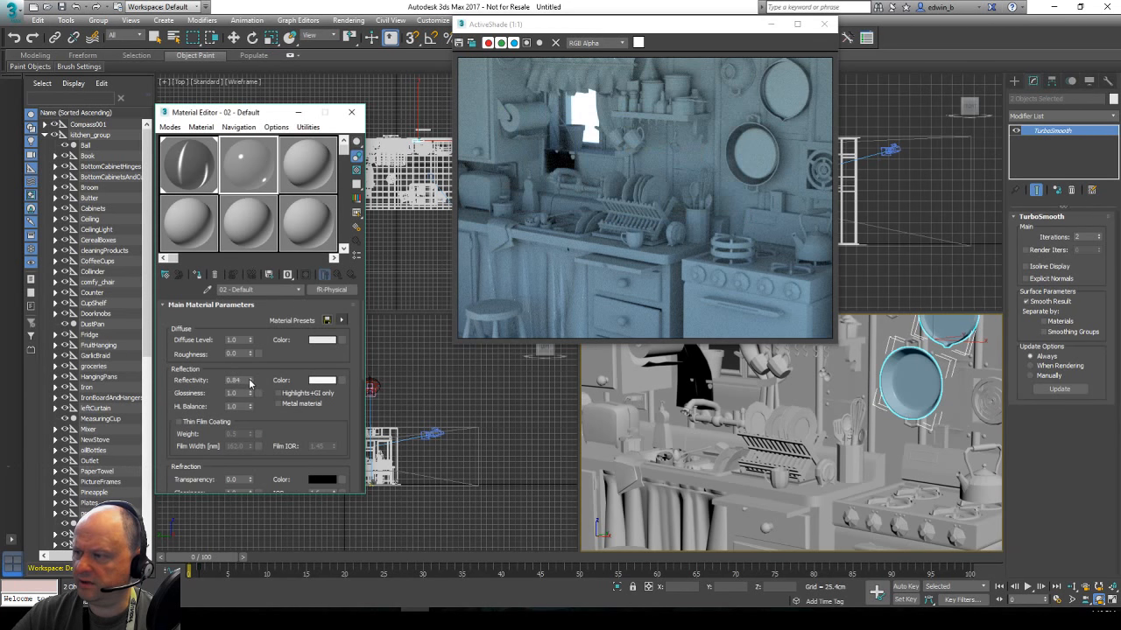
pyautogui.moveTo(251, 382); pyautogui.dragTo(256, 396)
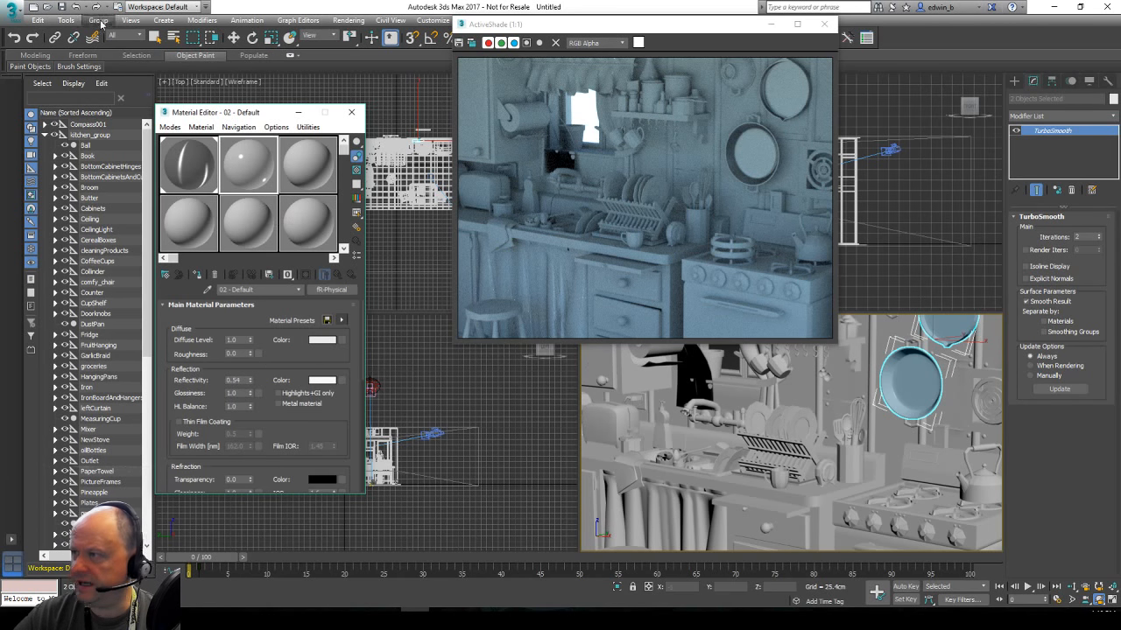
# Select all five plates in the dish rack and assign the ceramic material to them.
pyautogui.click(155, 37)
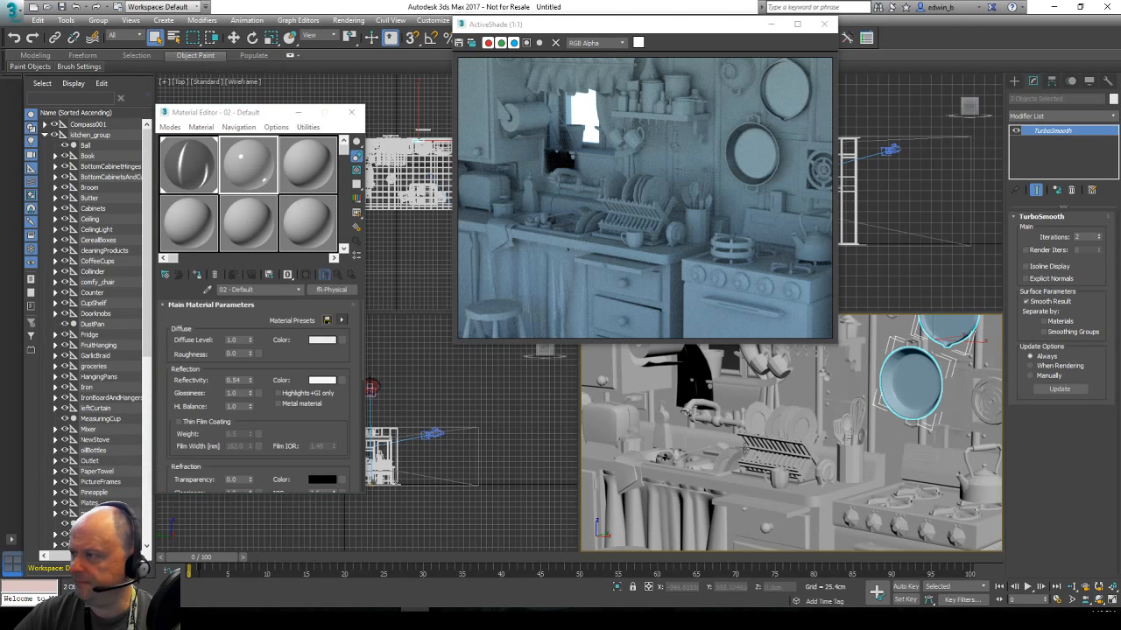
pyautogui.click(800, 427)
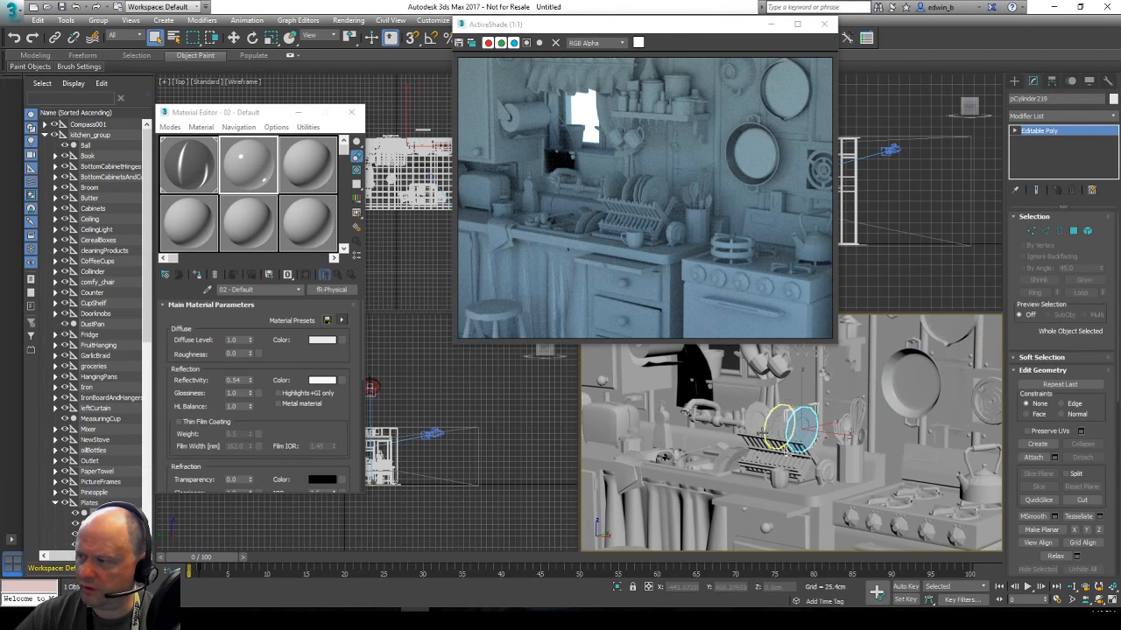
pyautogui.scroll(-2, 107, 499)
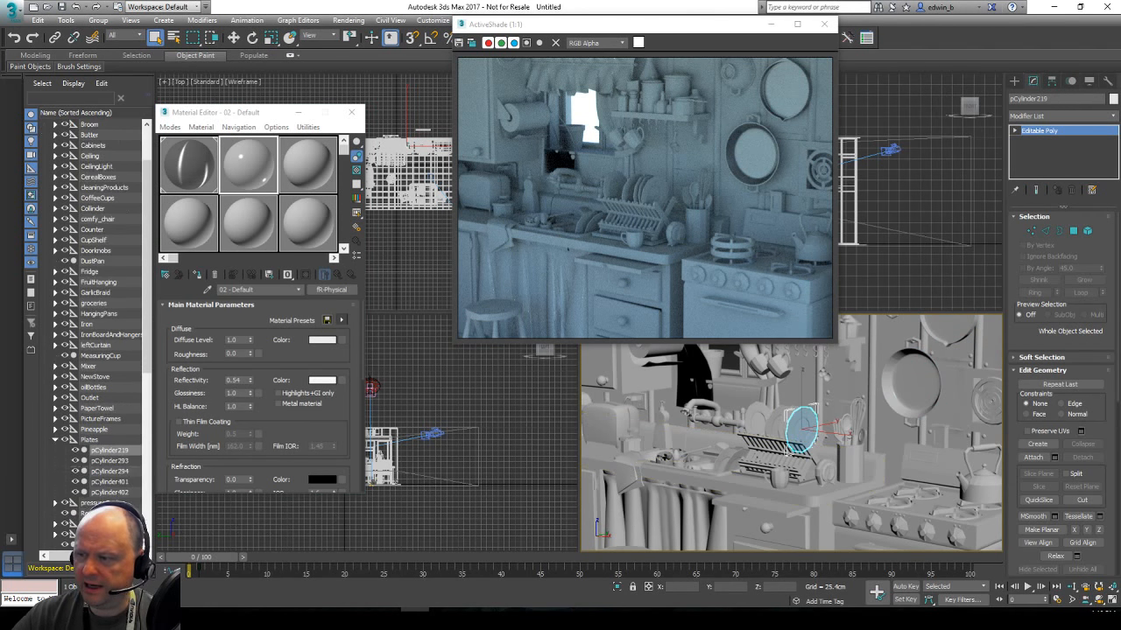
pyautogui.keyDown('shift'); pyautogui.click(112, 492); pyautogui.keyUp('shift')
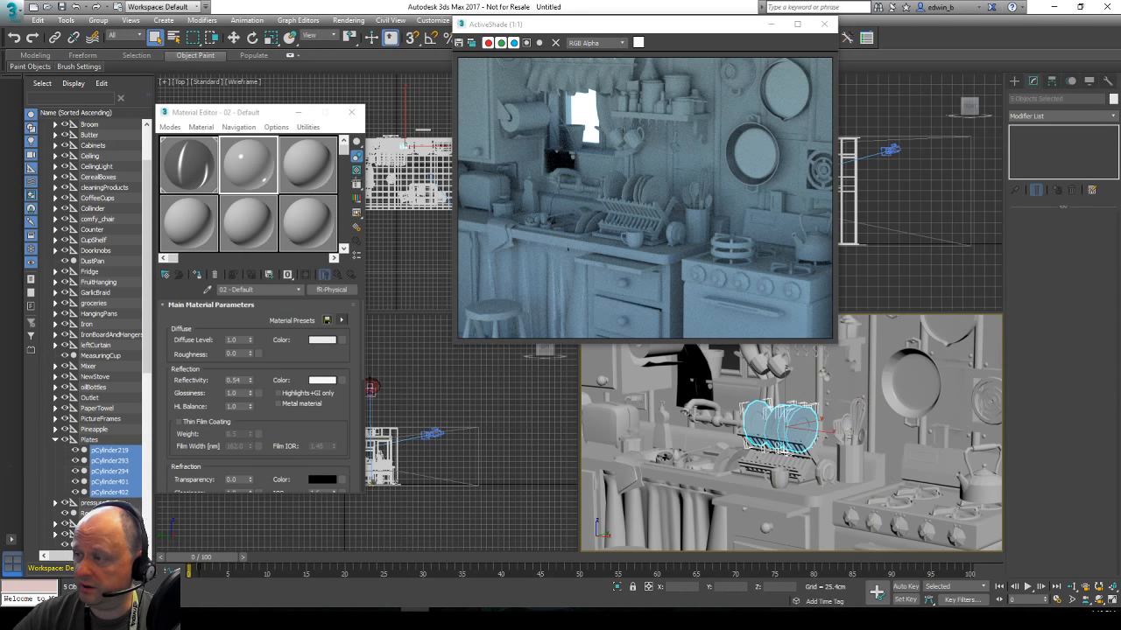
pyautogui.click(197, 275)
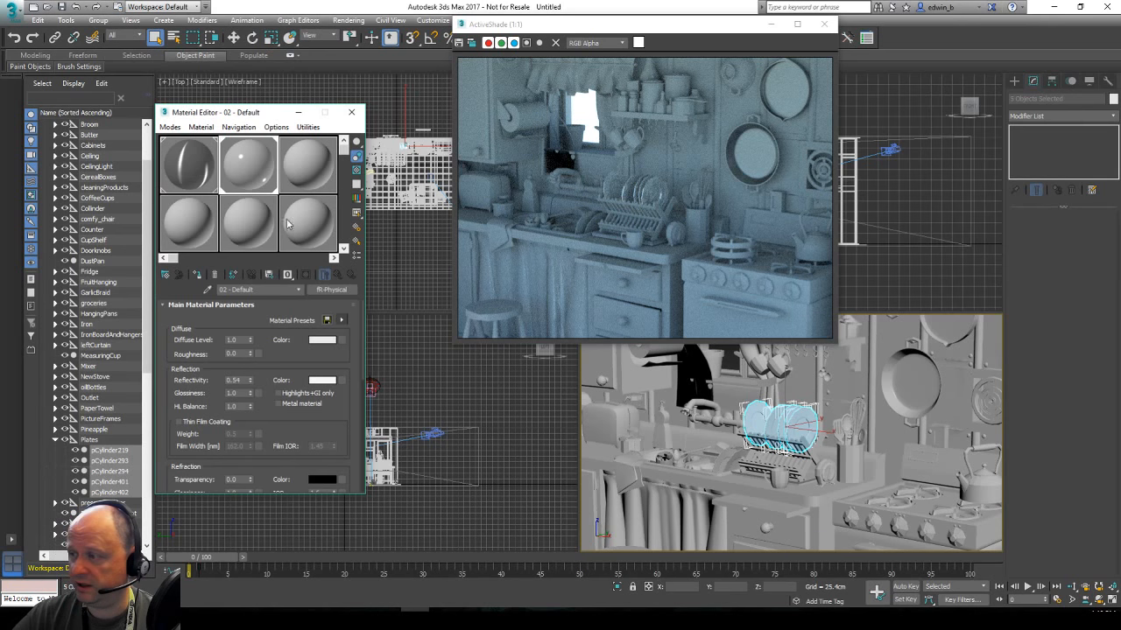
# Brighten the ceramic material's diffuse color to a value of 0.894 and set its reflectivity to 0.28.
pyautogui.click(322, 340)
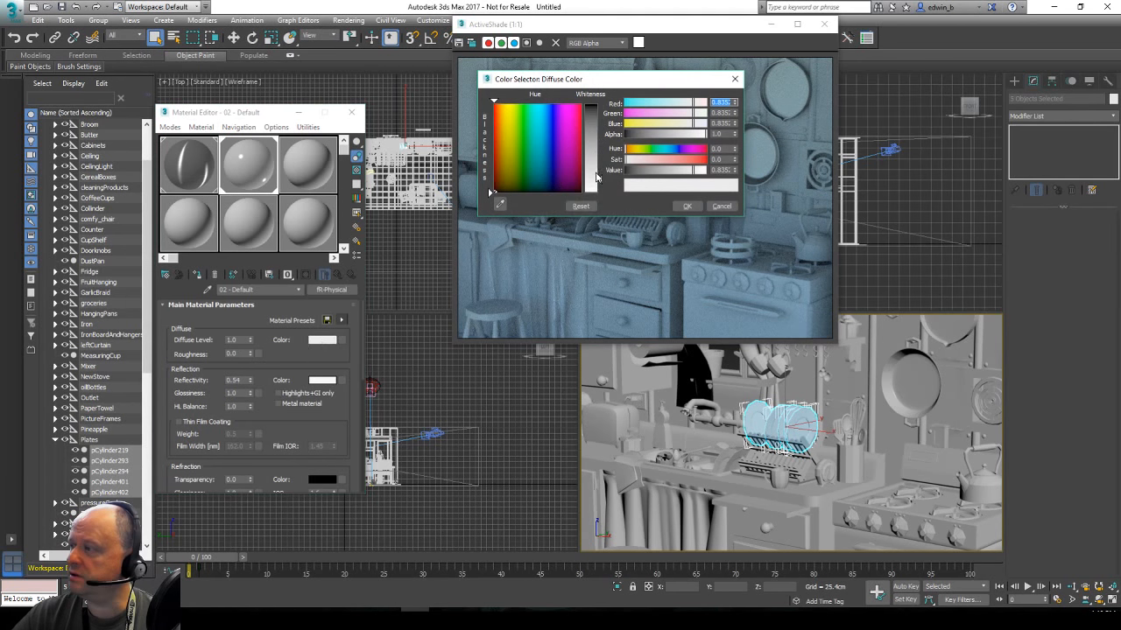
pyautogui.moveTo(601, 182); pyautogui.dragTo(601, 188)
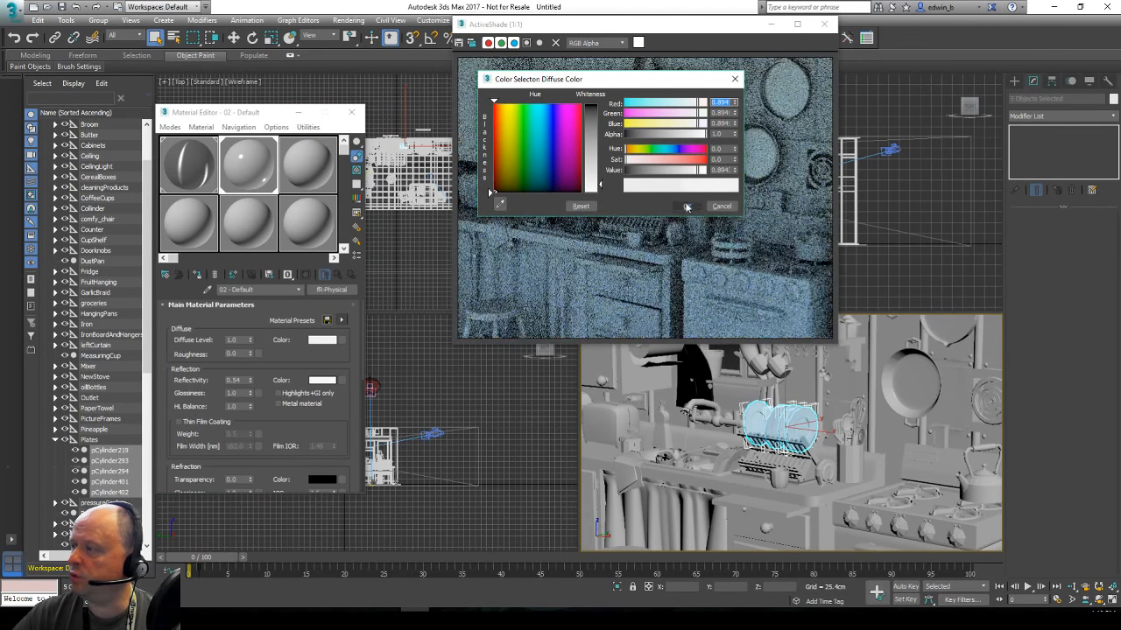
pyautogui.click(687, 206)
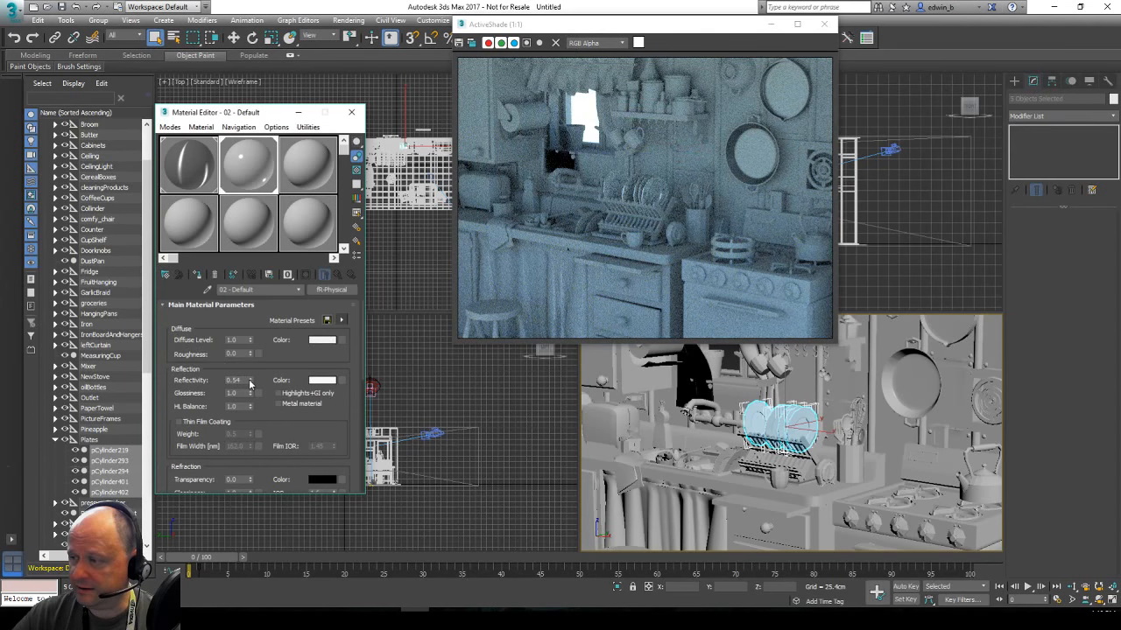
pyautogui.moveTo(251, 383); pyautogui.dragTo(250, 394)
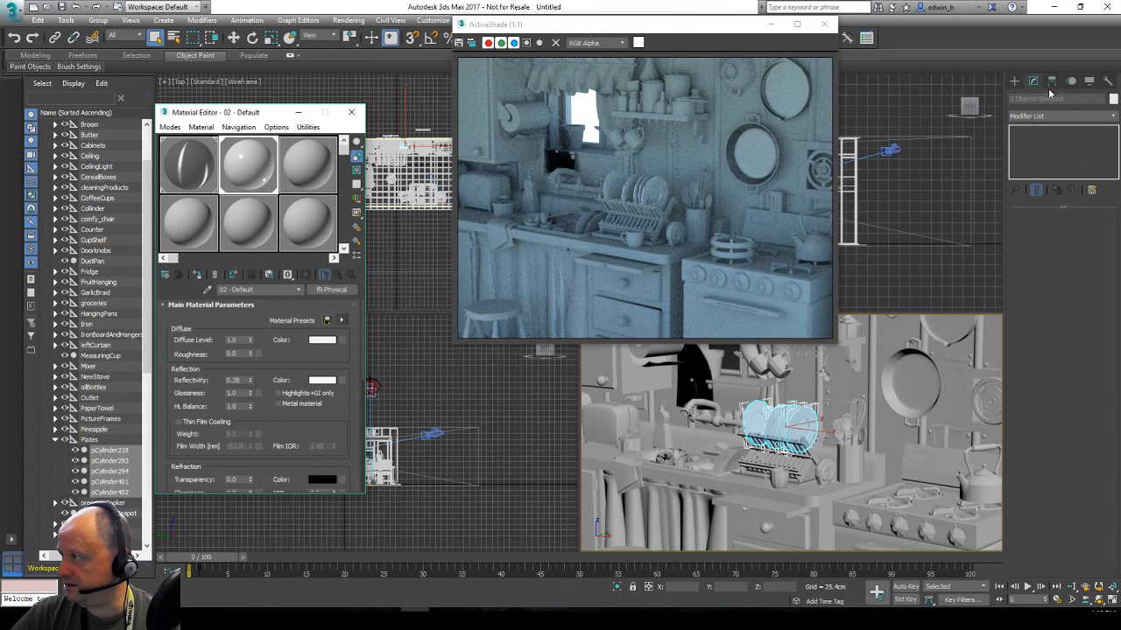
# Apply a TurboSmooth modifier with 2 iterations to the five selected plates.
pyautogui.click(1113, 116)
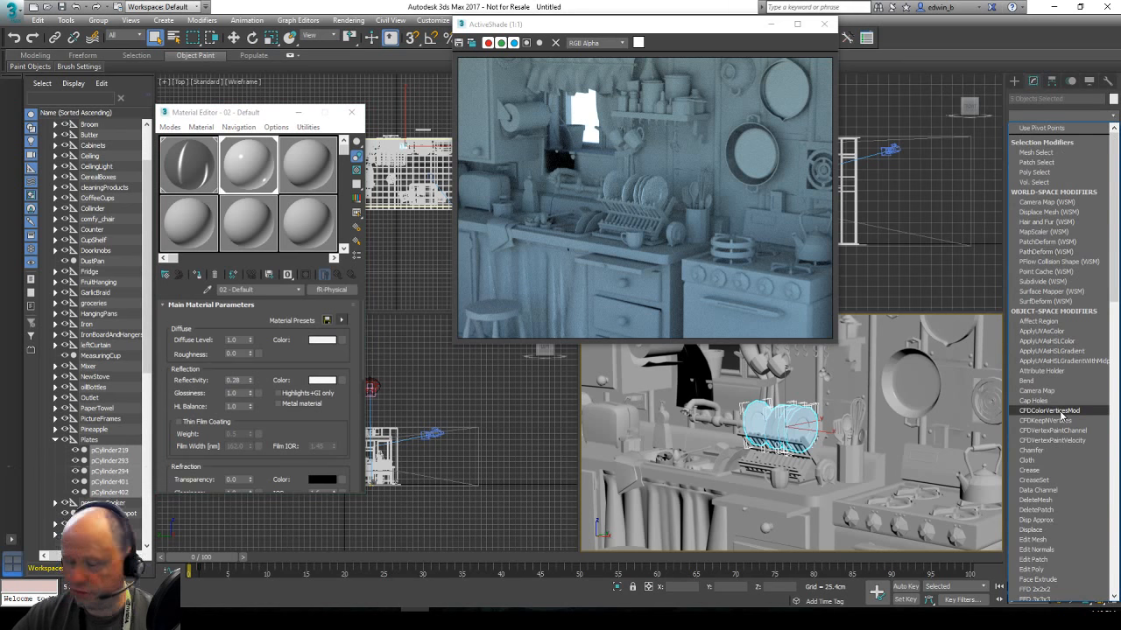
pyautogui.press('t')
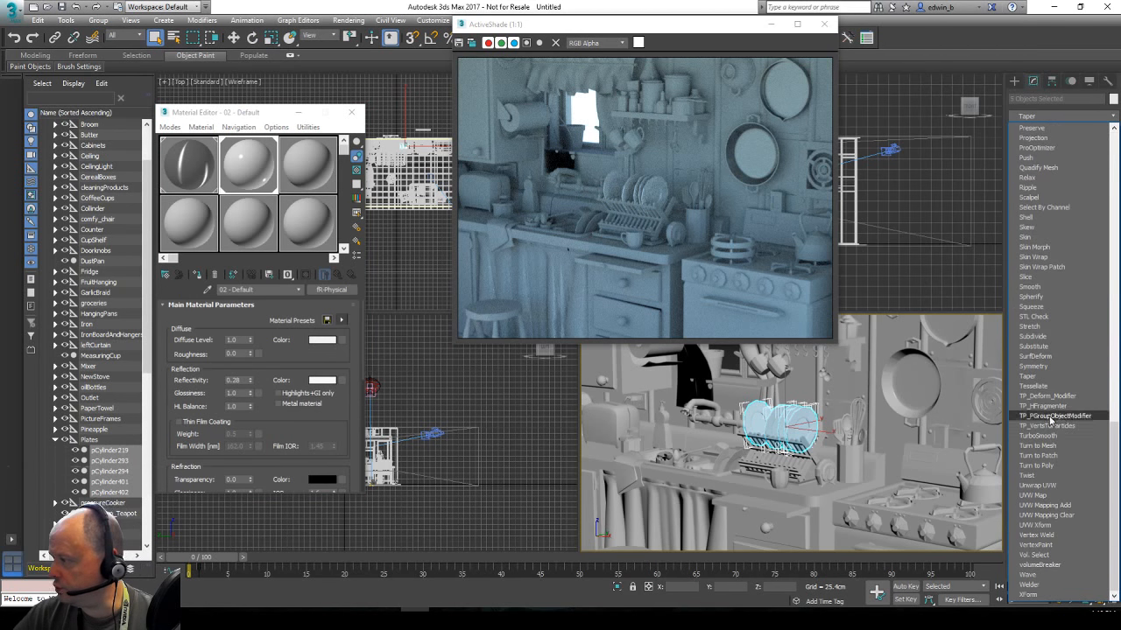
pyautogui.click(1054, 436)
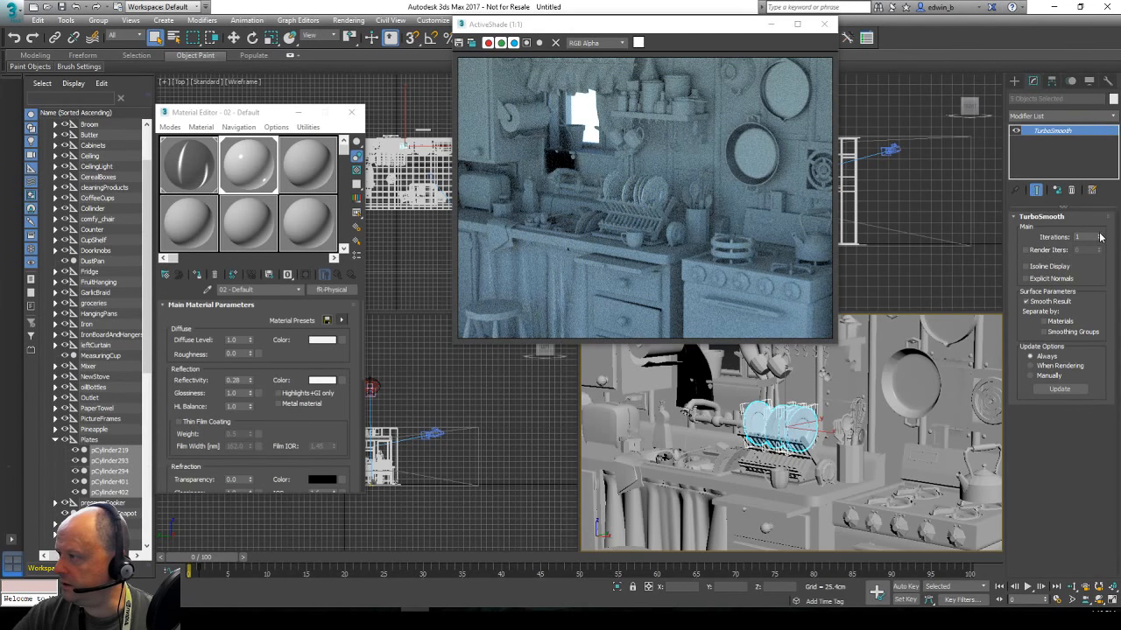
pyautogui.click(1099, 235)
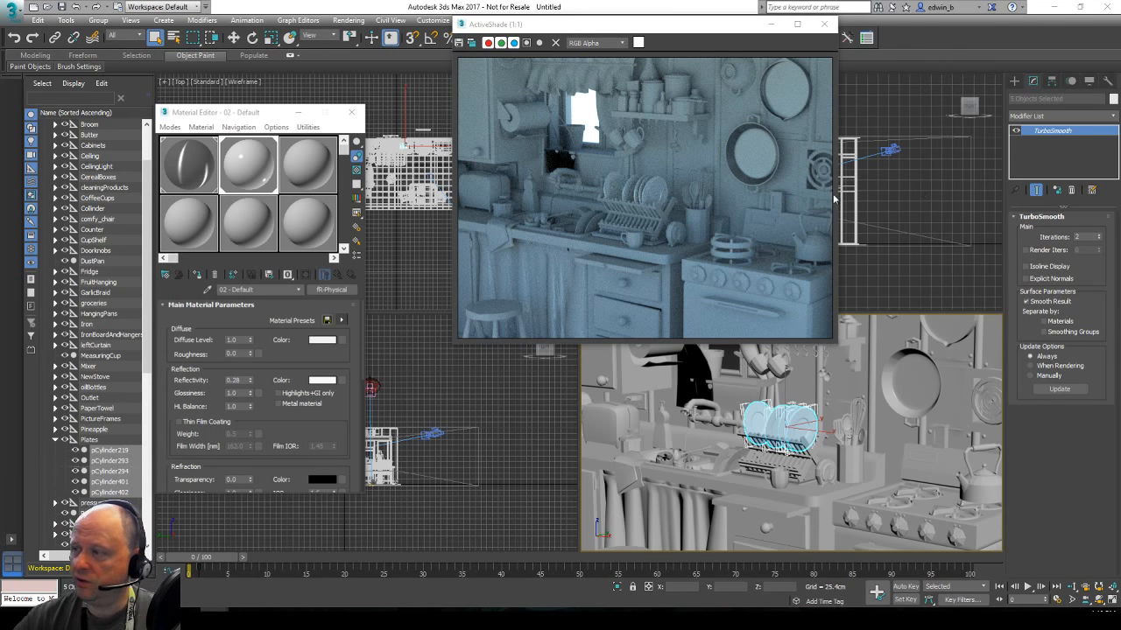
# Name the third sample material "chrome", change its type to fR-Physical and load the Chrome preset.
pyautogui.click(307, 164)
pyautogui.click(260, 290)
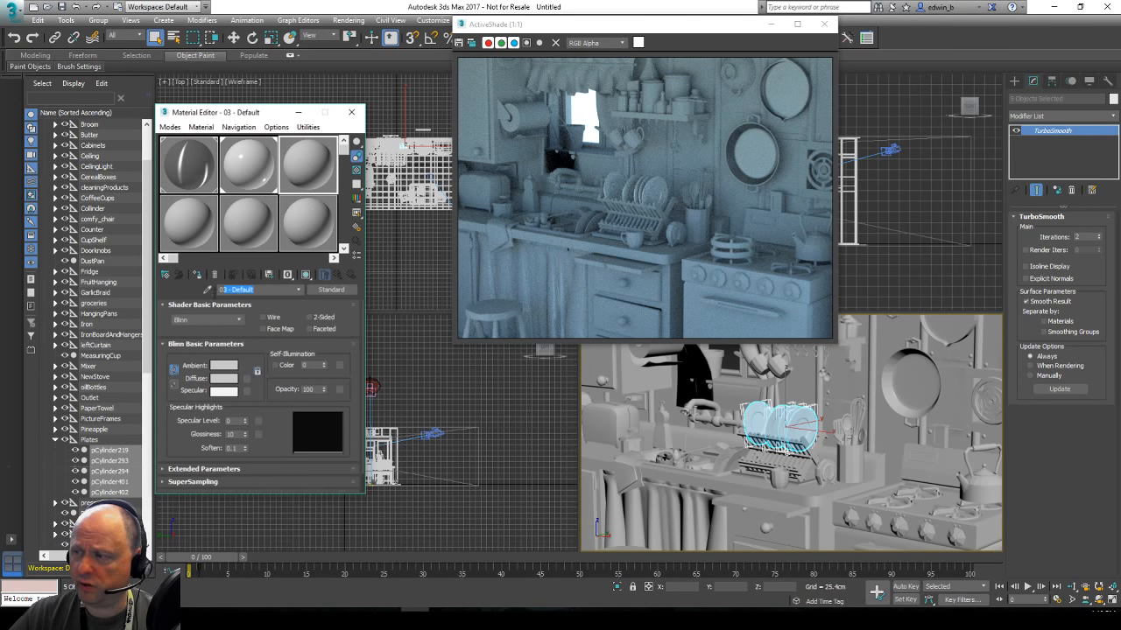
pyautogui.write('chrome')
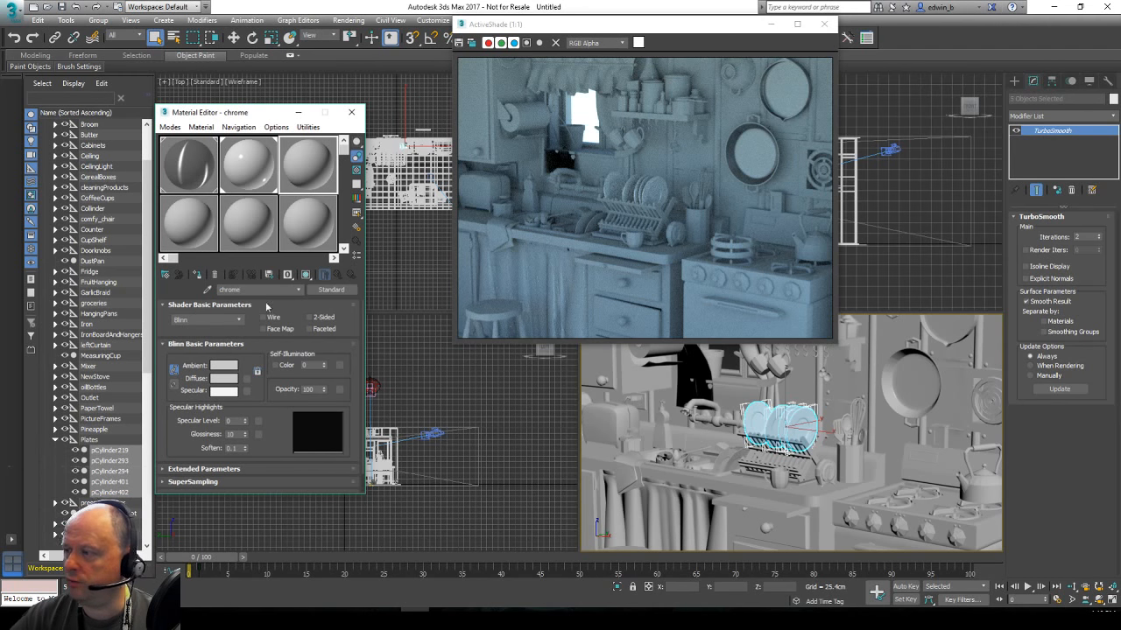
pyautogui.click(331, 290)
pyautogui.doubleClick(536, 350)
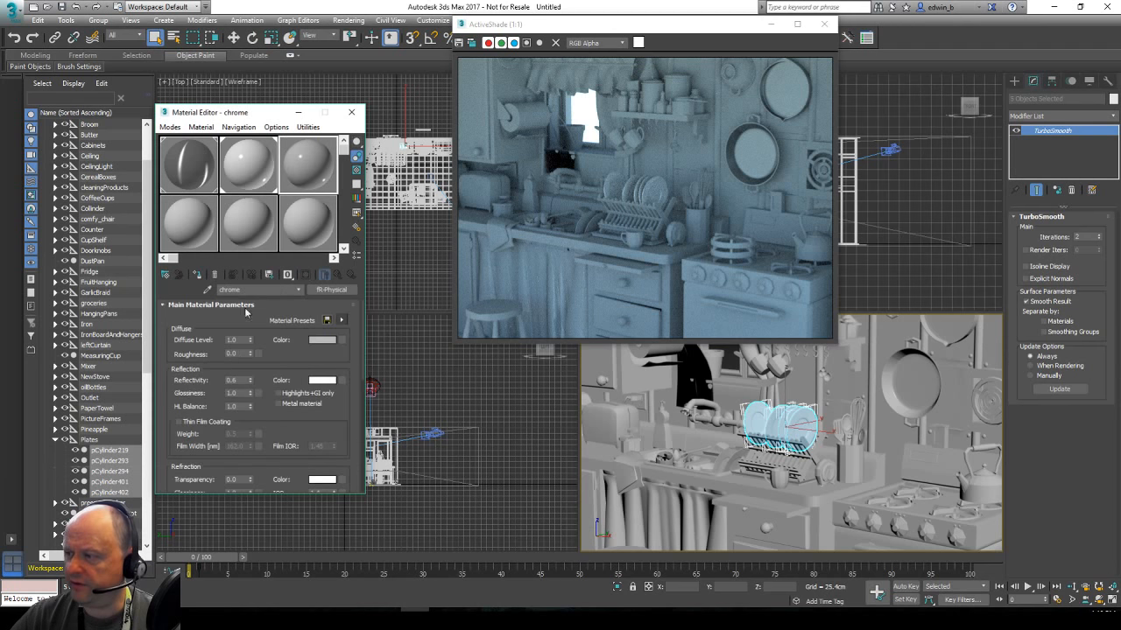
pyautogui.click(342, 320)
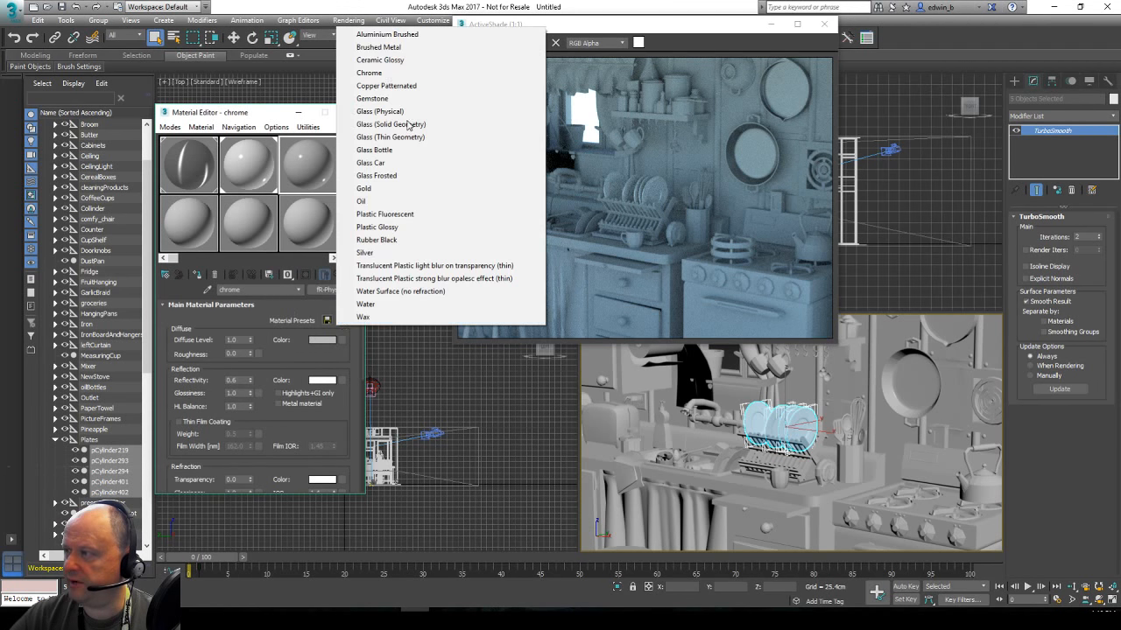
pyautogui.click(384, 72)
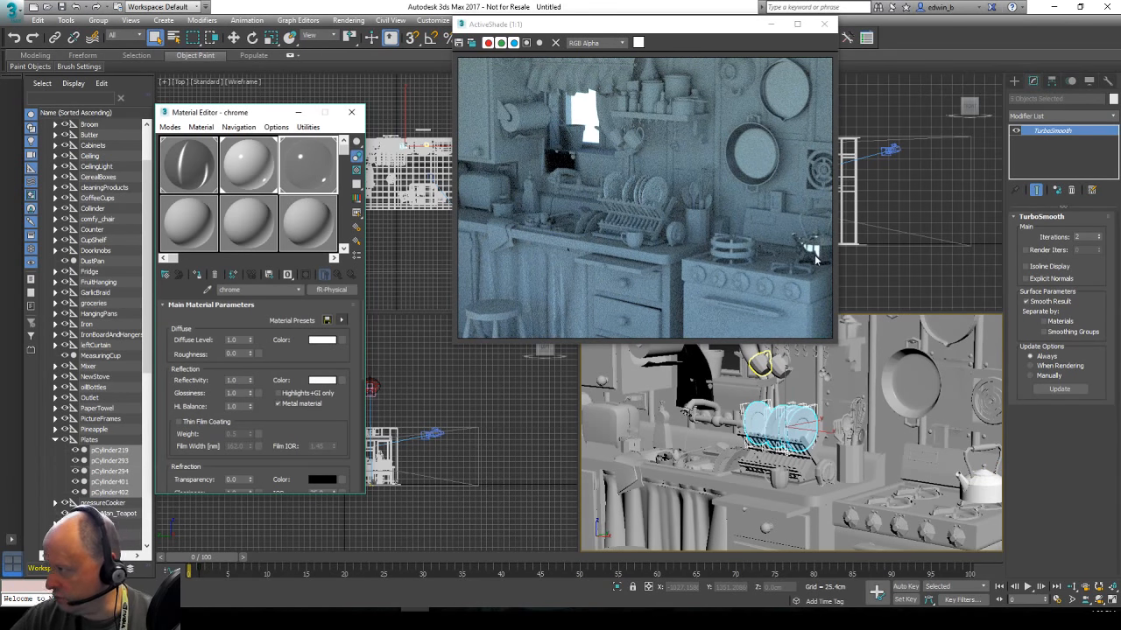
# Name the fourth sample material "black rubber", change its type to fR-Physical and load the Rubber Black preset.
pyautogui.click(202, 221)
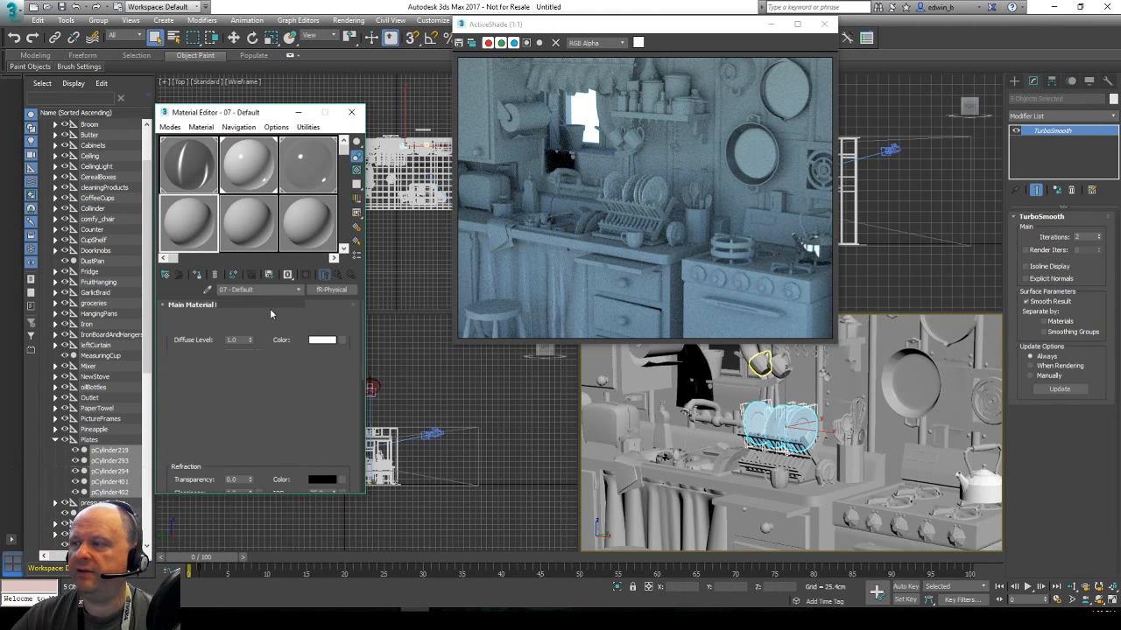
pyautogui.click(254, 290)
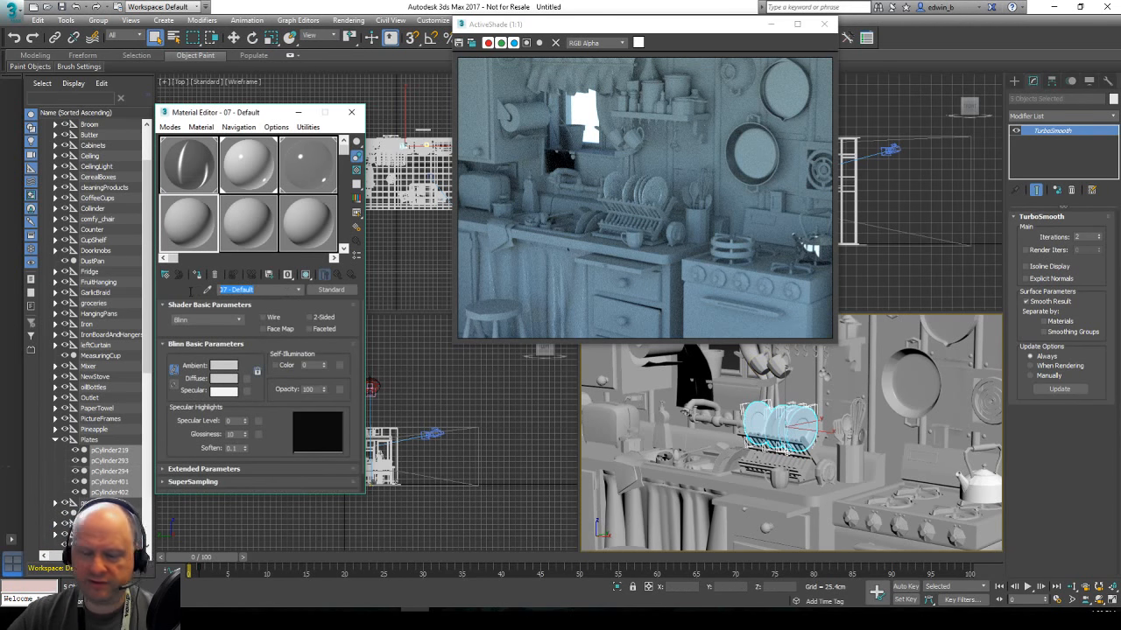
pyautogui.write('black')
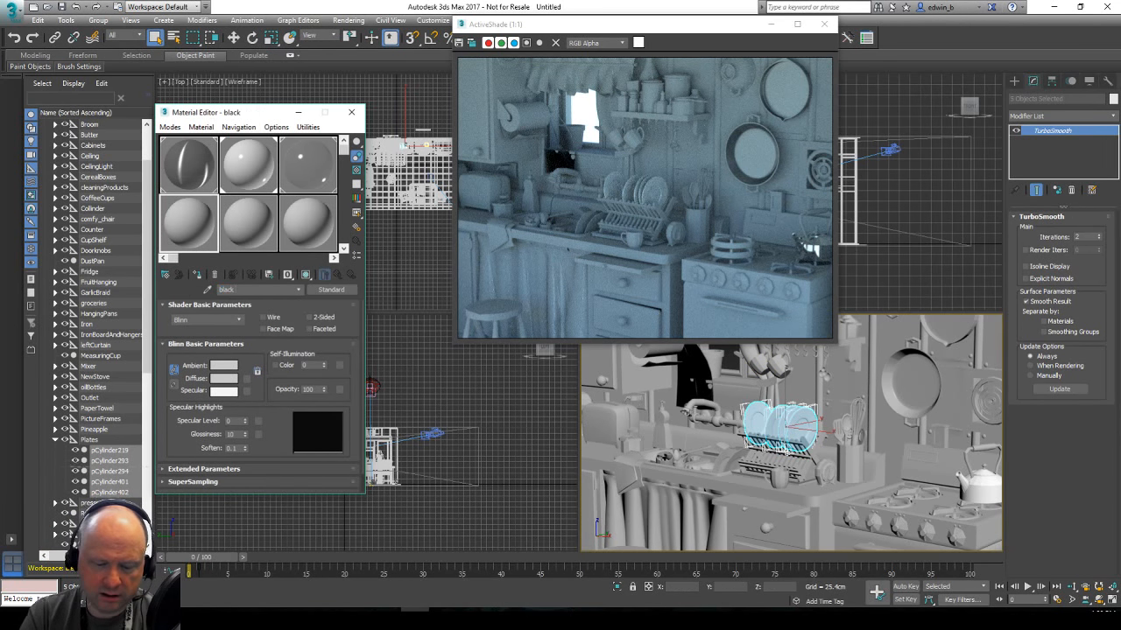
pyautogui.write(' rubbi')
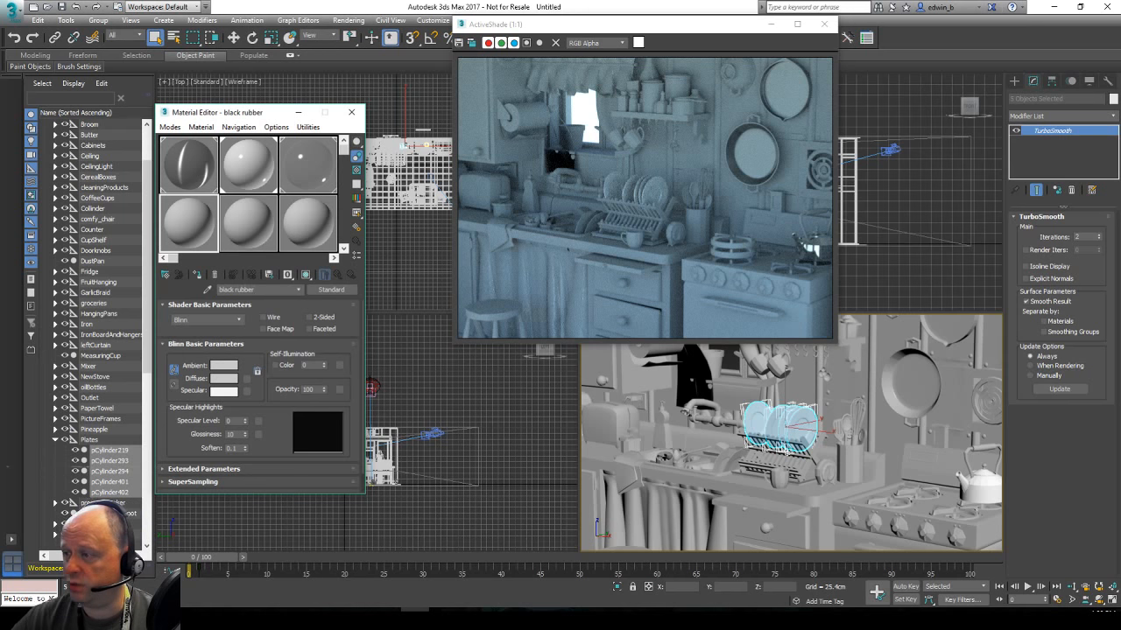
pyautogui.click(331, 289)
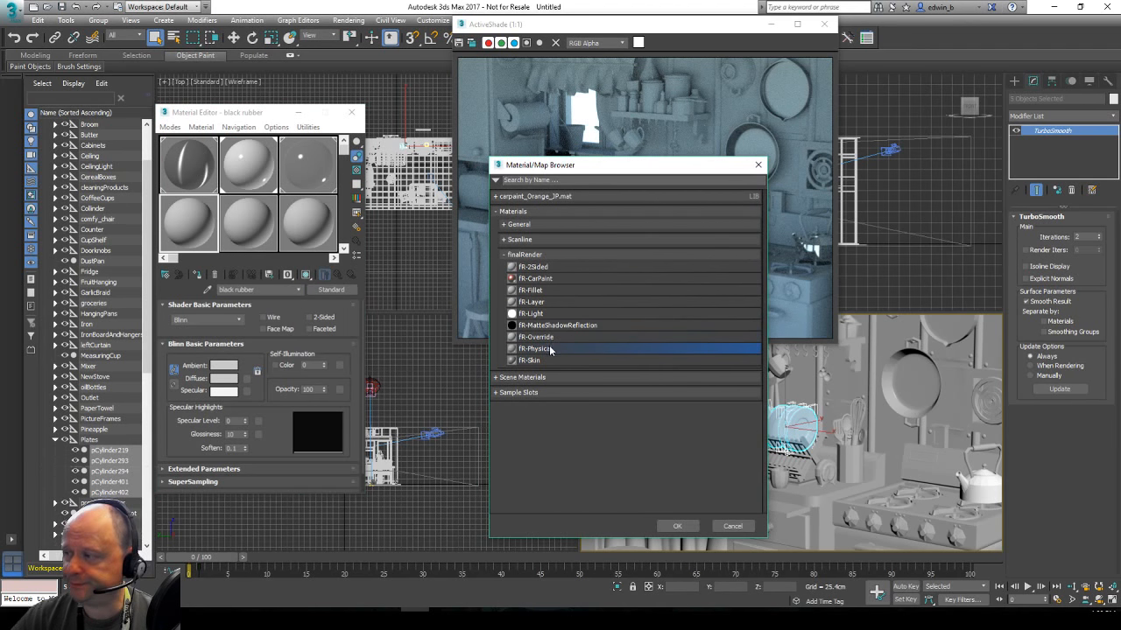
pyautogui.doubleClick(553, 349)
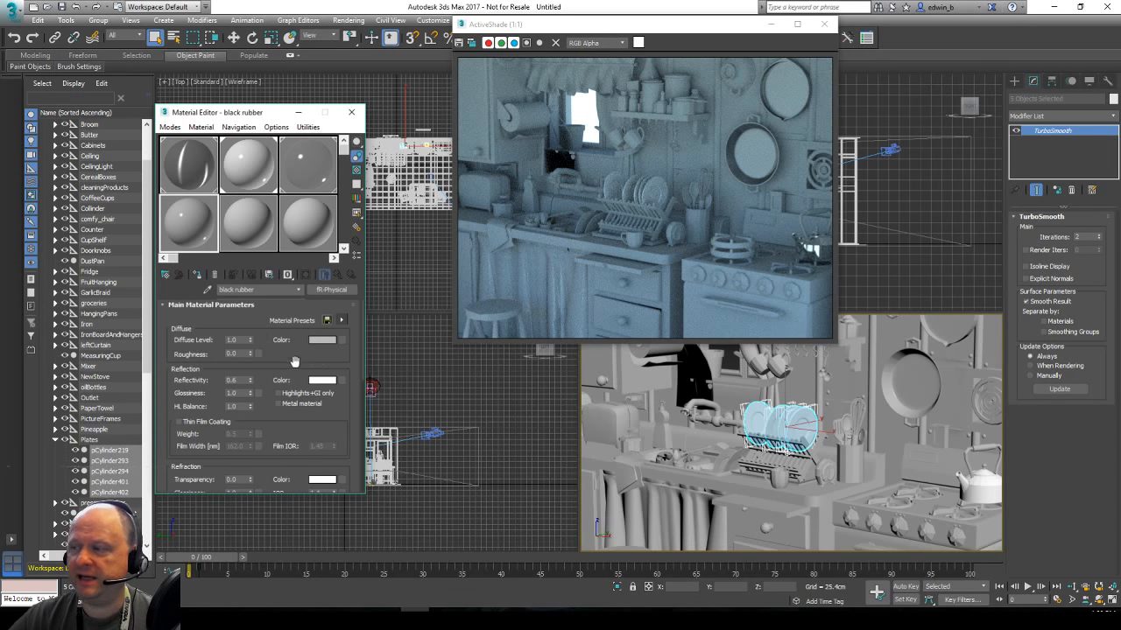
pyautogui.click(342, 321)
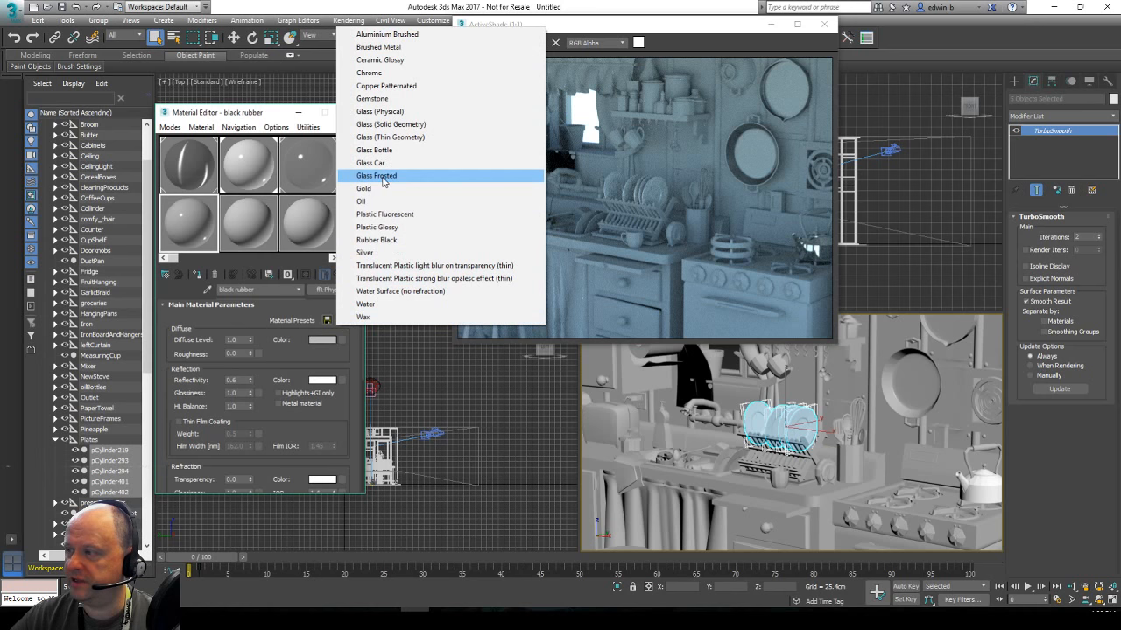
pyautogui.click(378, 241)
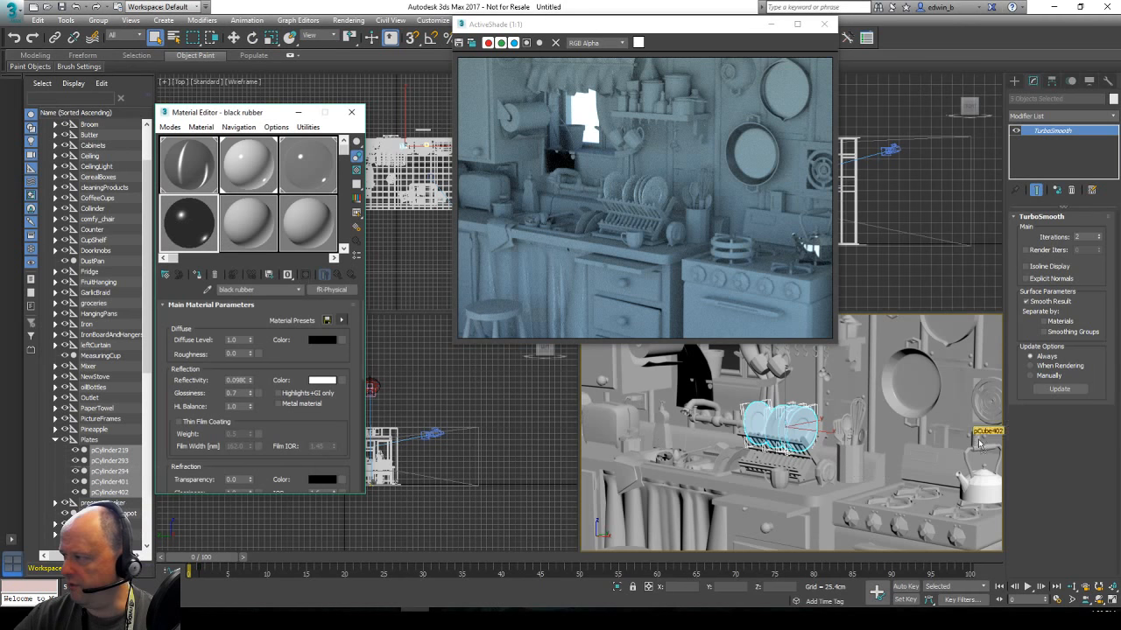
# Assign the black rubber material to the kettle's handle grip and chrome to the bracket holding it.
pyautogui.moveTo(983, 448); pyautogui.dragTo(984, 448)
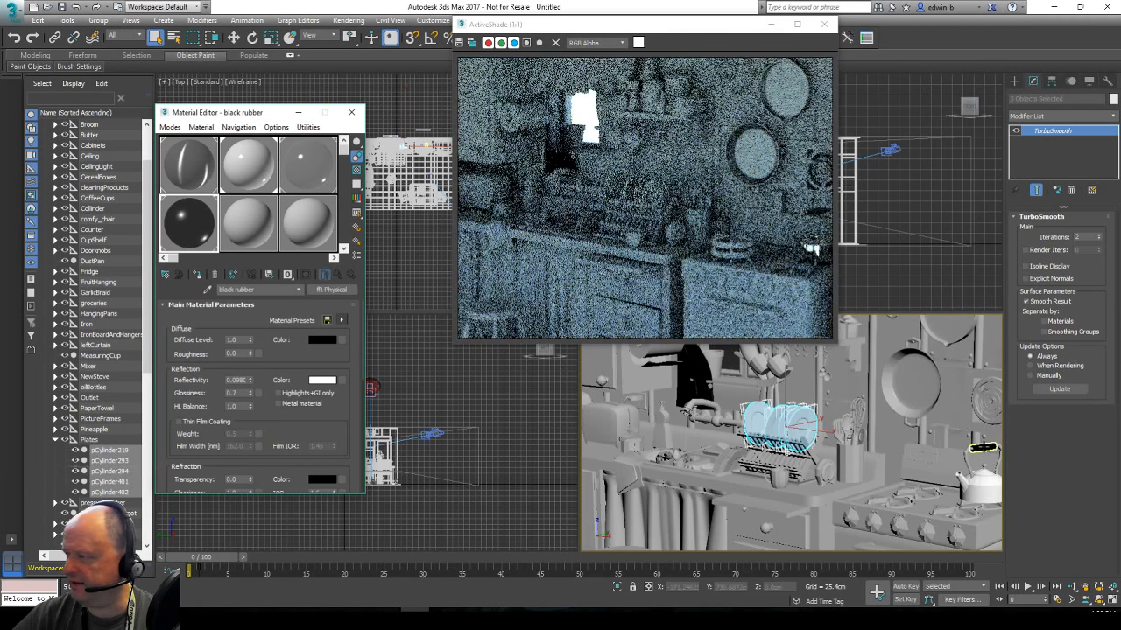
pyautogui.moveTo(313, 172); pyautogui.dragTo(968, 461)
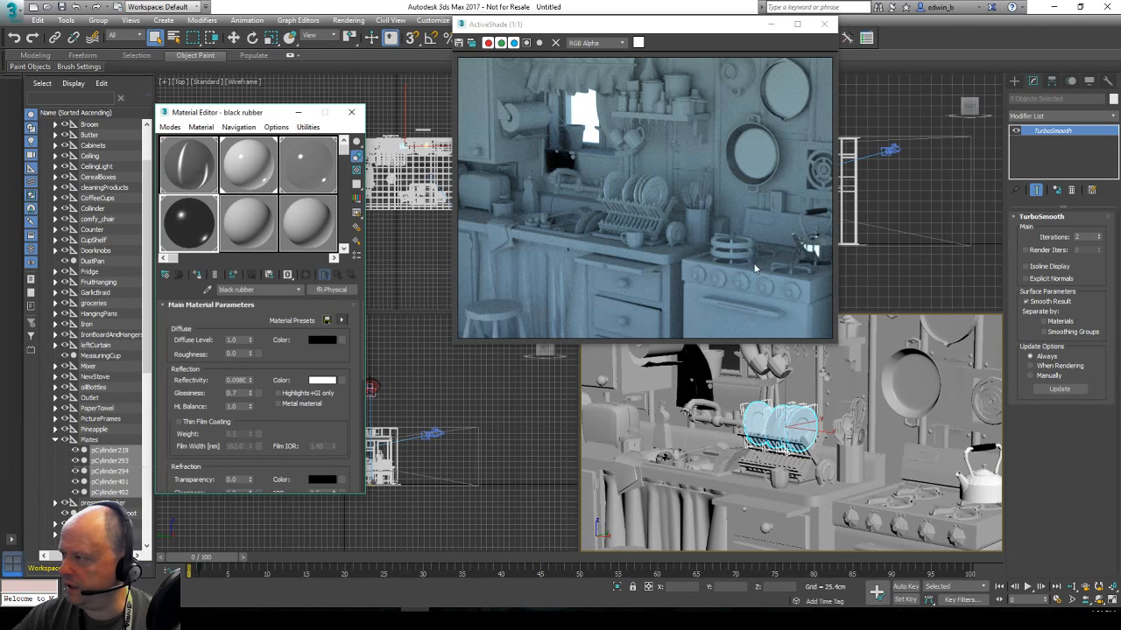
# Assign the black rubber material to the stove's burner grates and reapply chrome to the kettle body.
pyautogui.moveTo(171, 229); pyautogui.dragTo(906, 510)
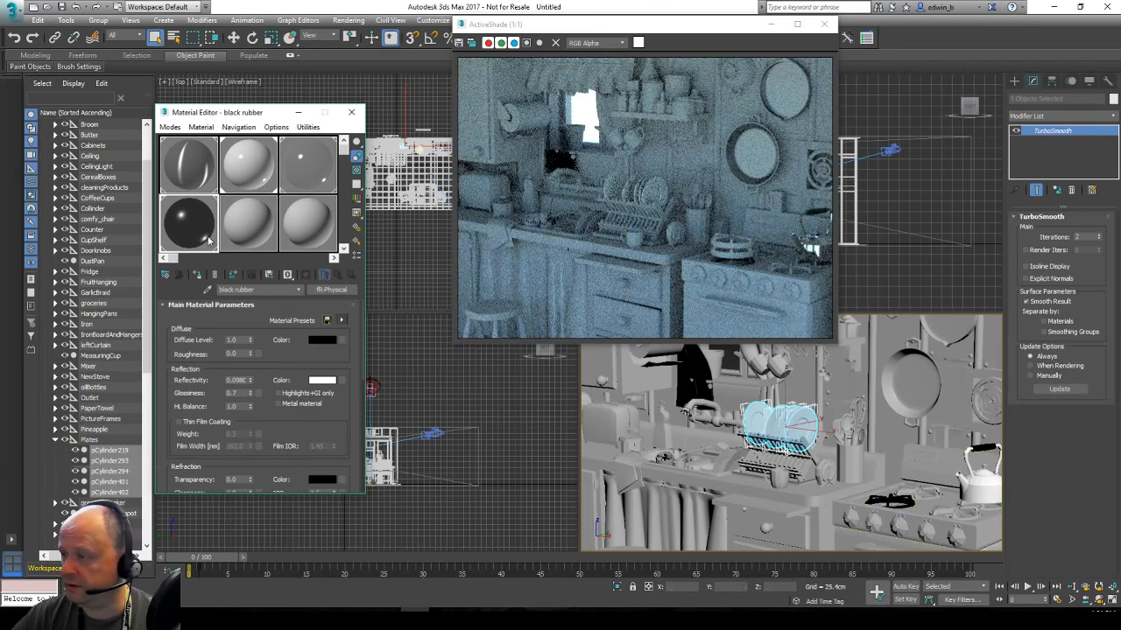
pyautogui.moveTo(208, 243); pyautogui.dragTo(933, 495)
pyautogui.moveTo(212, 245); pyautogui.dragTo(953, 515)
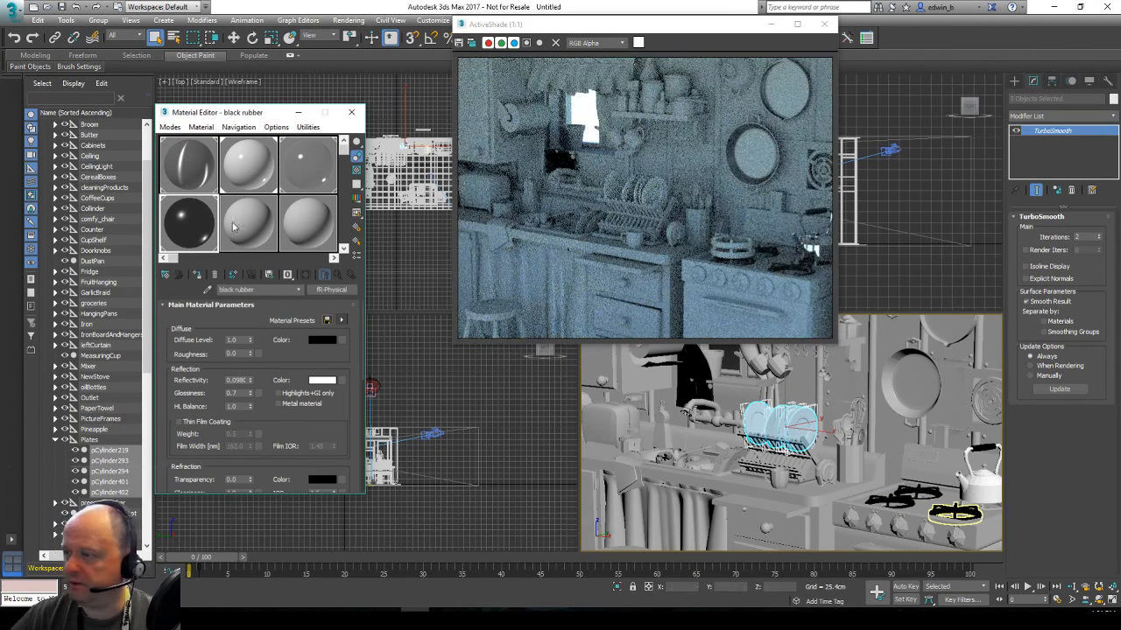
pyautogui.moveTo(192, 219); pyautogui.dragTo(988, 515)
pyautogui.moveTo(200, 232); pyautogui.dragTo(1000, 510)
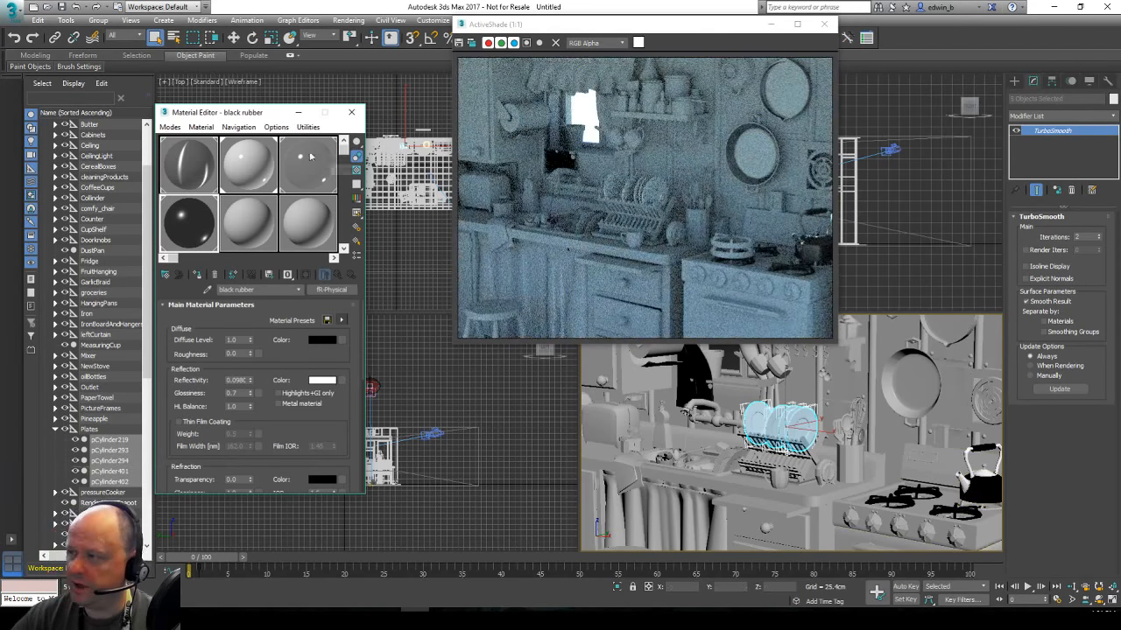
pyautogui.moveTo(305, 159); pyautogui.dragTo(986, 488)
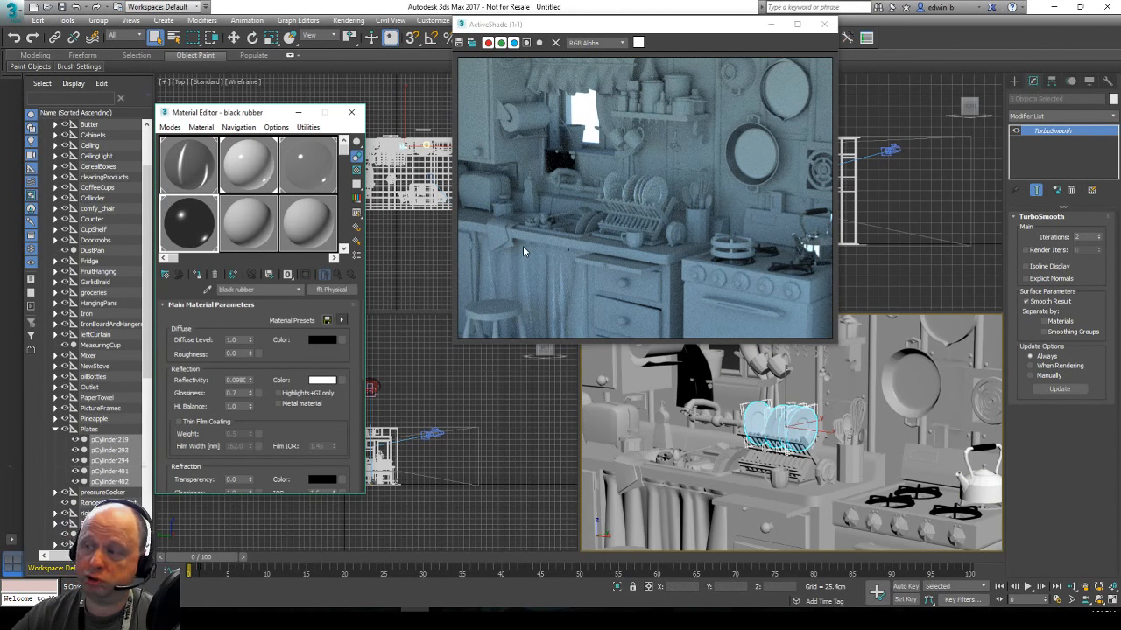
# Activate the unused fifth sample material and select all parts of the WoodenDishRack group.
pyautogui.click(250, 215)
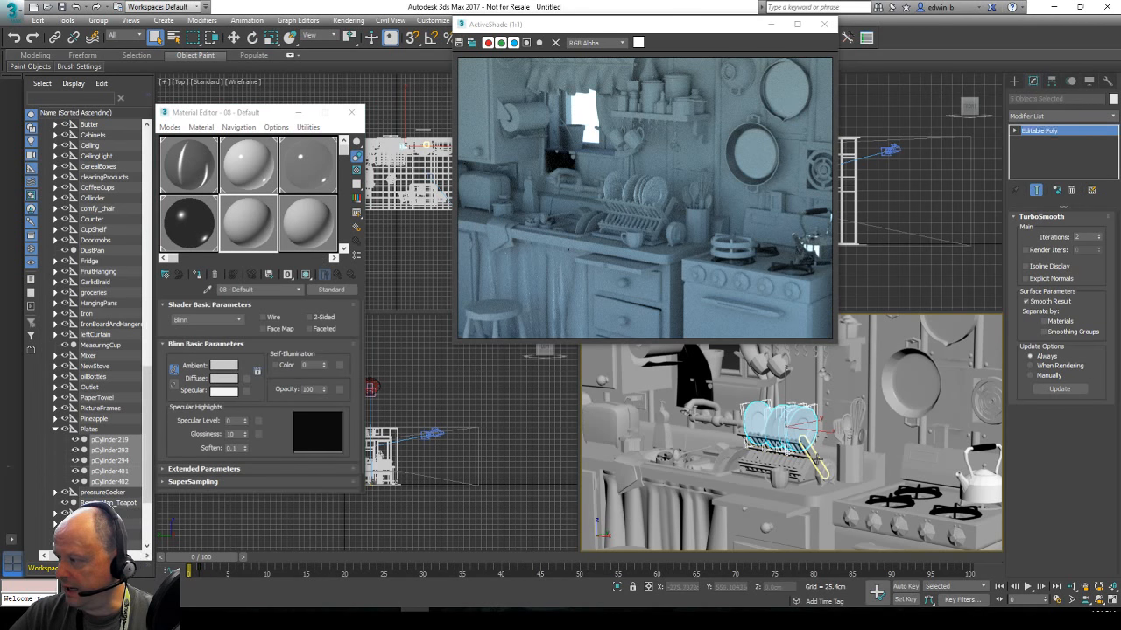
pyautogui.click(818, 462)
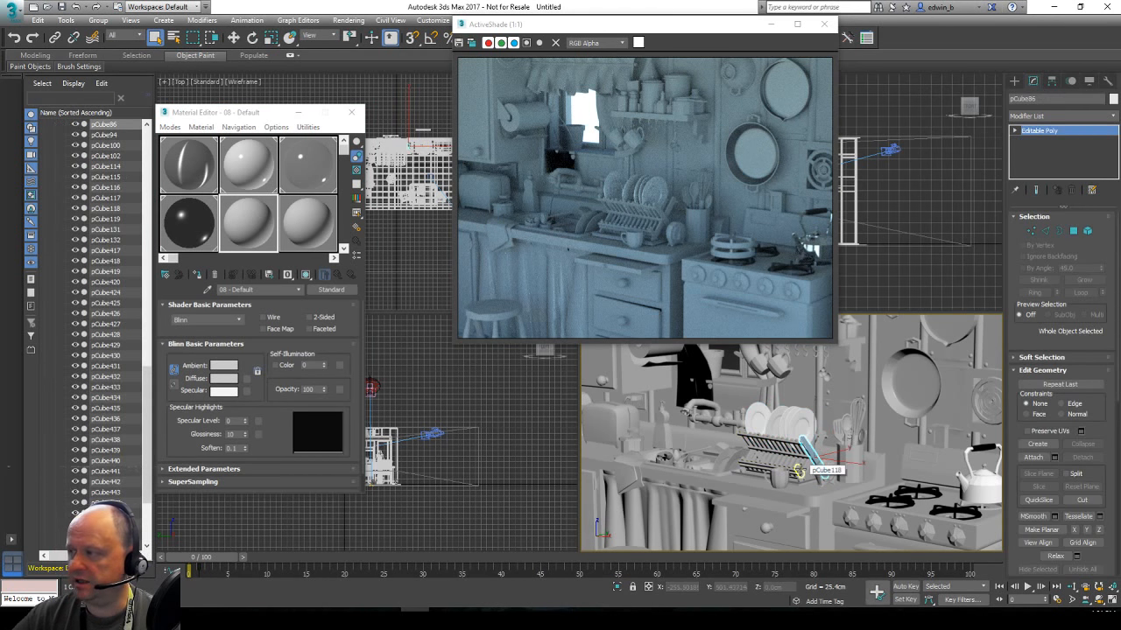
pyautogui.scroll(2, 97, 277)
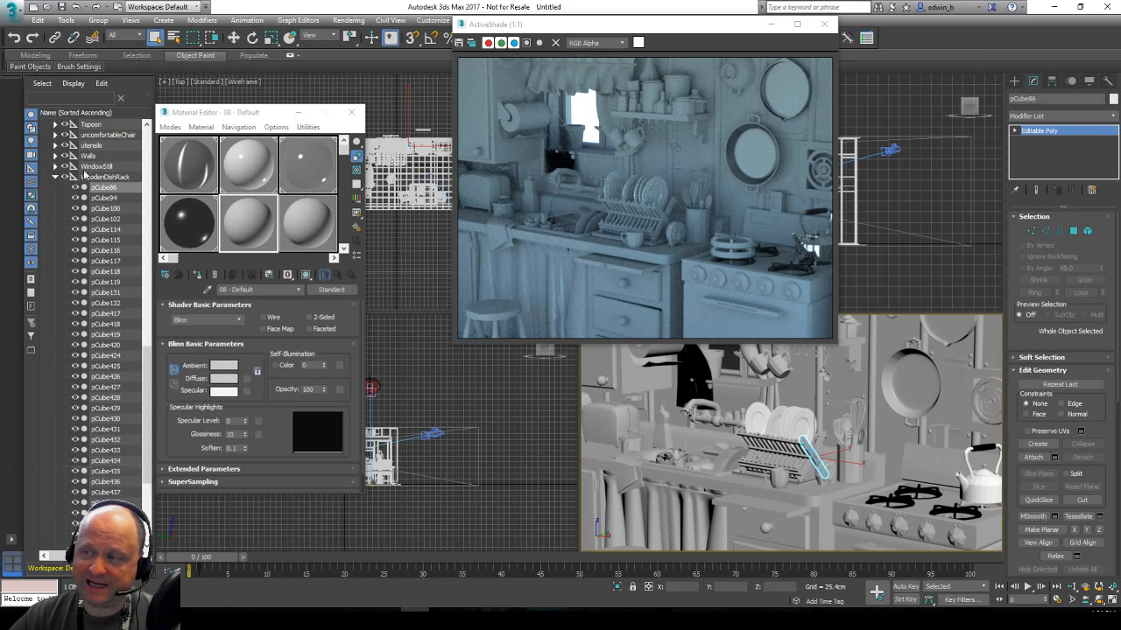
pyautogui.scroll(-6, 95, 305)
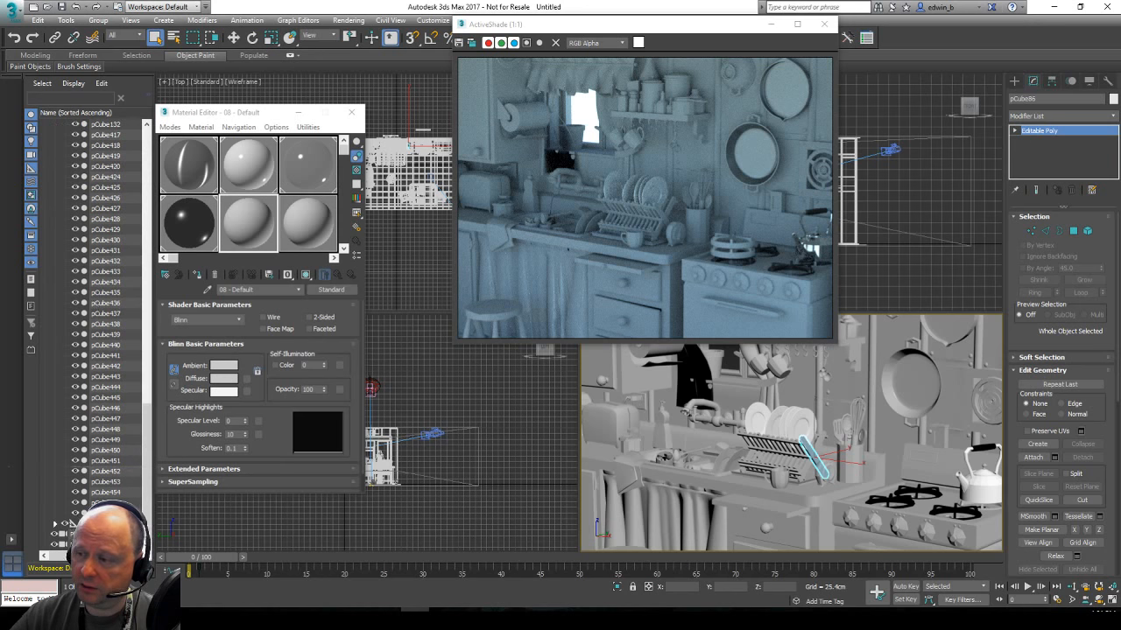
pyautogui.keyDown('shift'); pyautogui.click(109, 513); pyautogui.keyUp('shift')
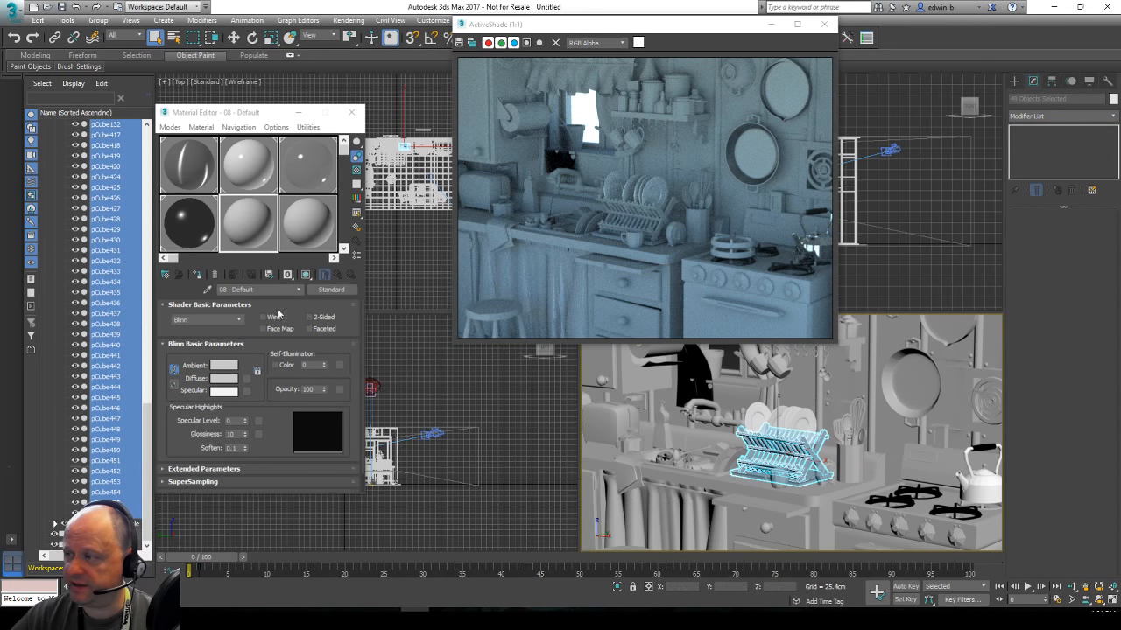
# Open the material type choices for the fifth sample material and make incompatible materials show in the list.
pyautogui.click(332, 291)
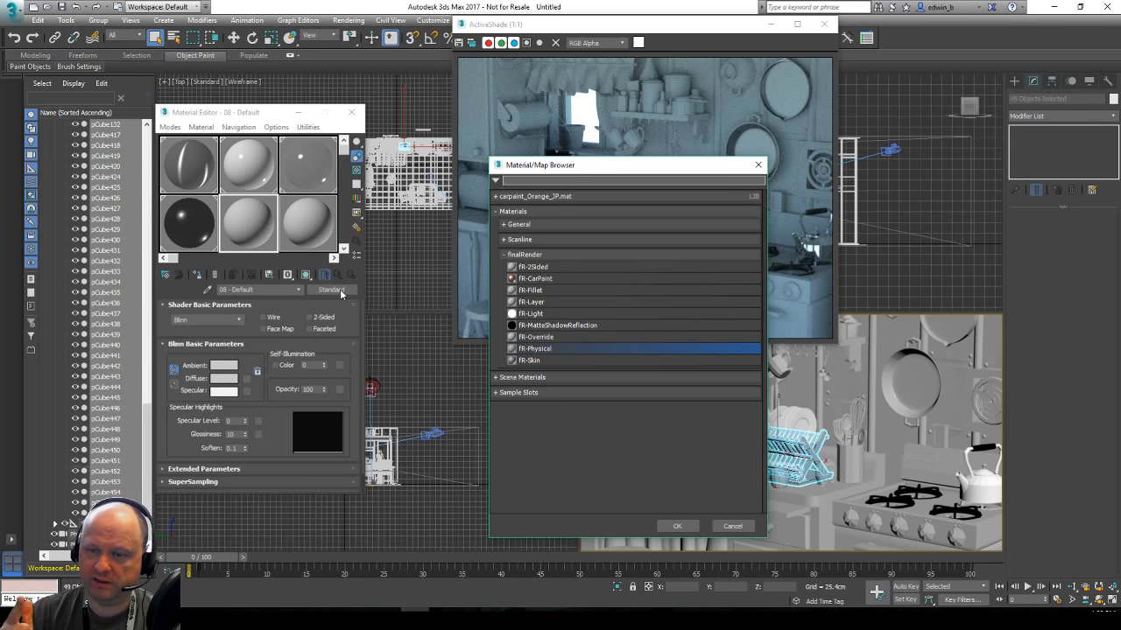
pyautogui.click(496, 180)
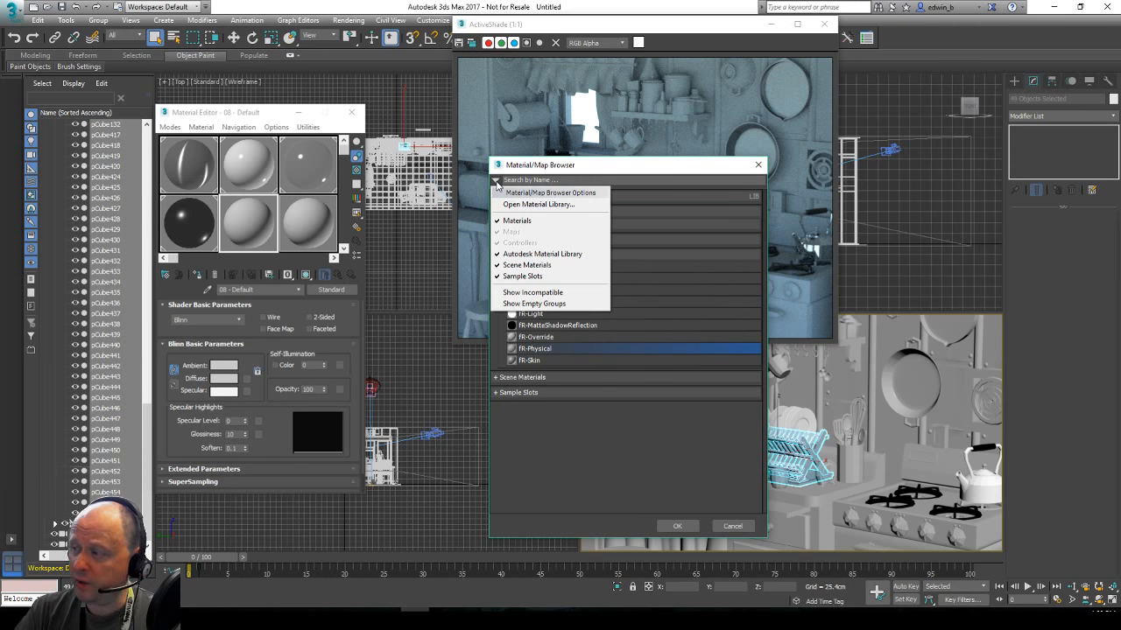
pyautogui.click(537, 294)
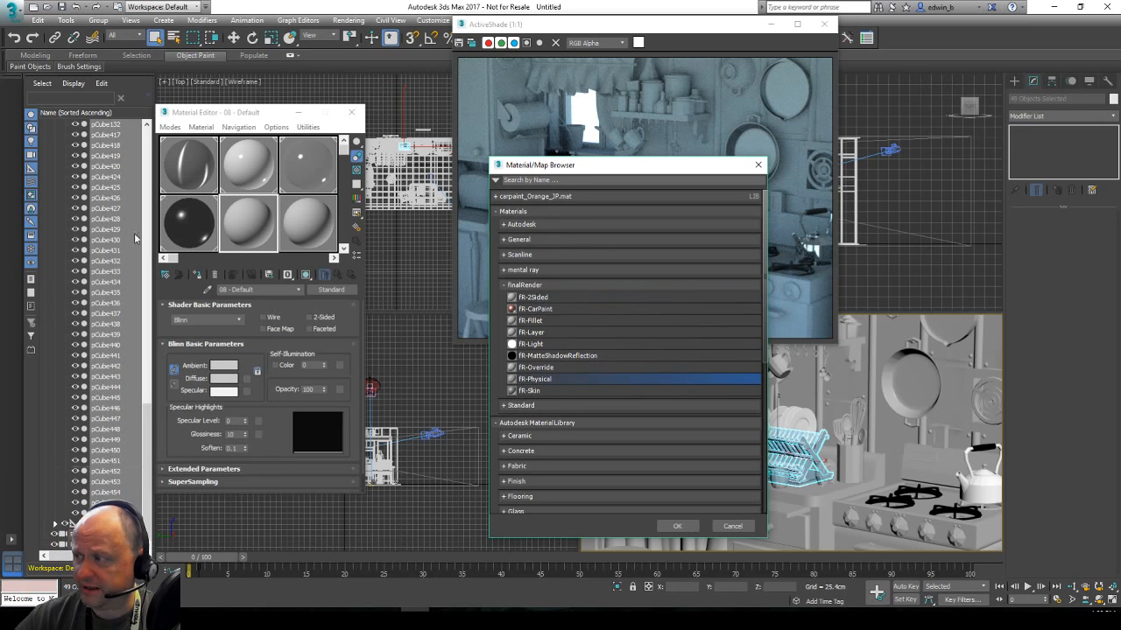
# Collapse the finalRender group in the material list and look through the mental ray materials.
pyautogui.click(504, 284)
pyautogui.click(504, 272)
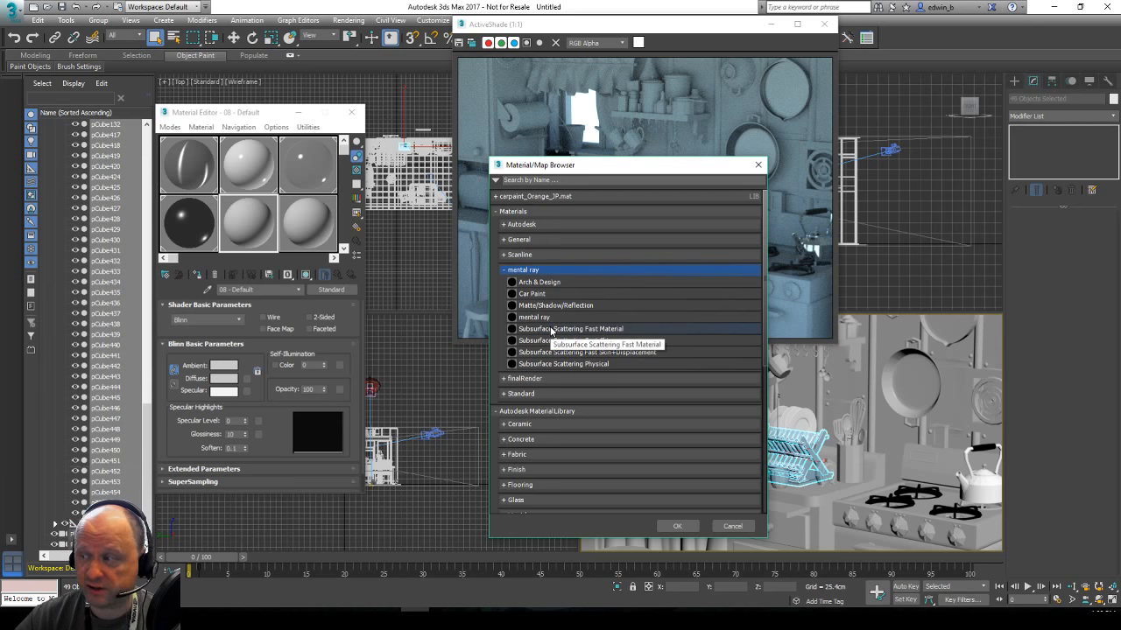
pyautogui.click(512, 269)
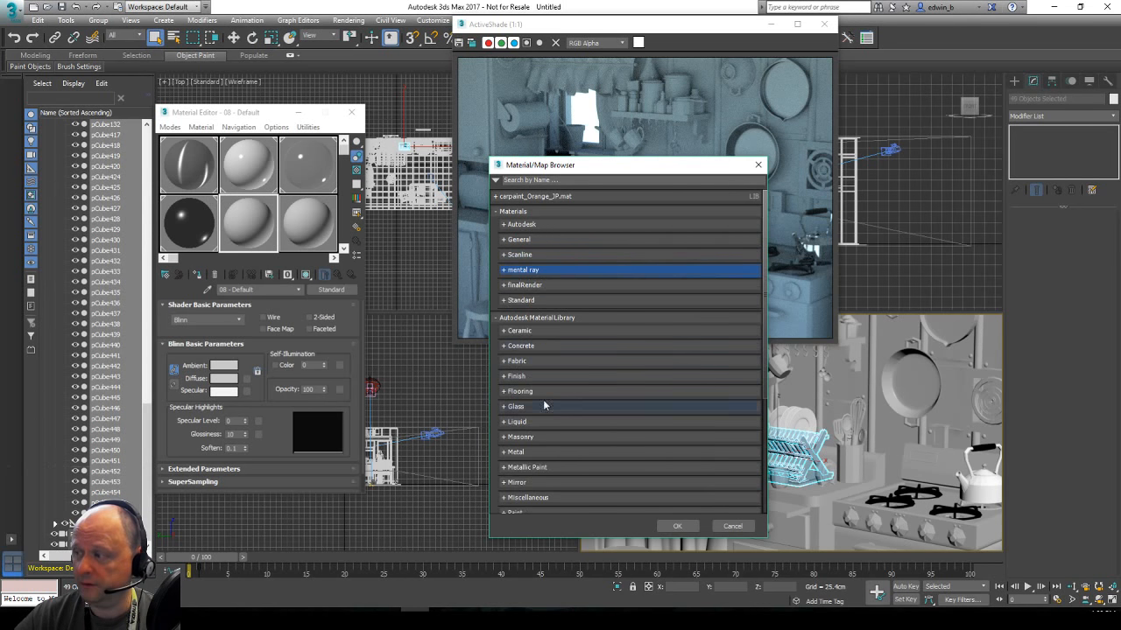
# Set the fifth sample material to Birch - Solid Stained Dark No Gloss from the Autodesk Material Library's Wood group.
pyautogui.scroll(-3, 541, 341)
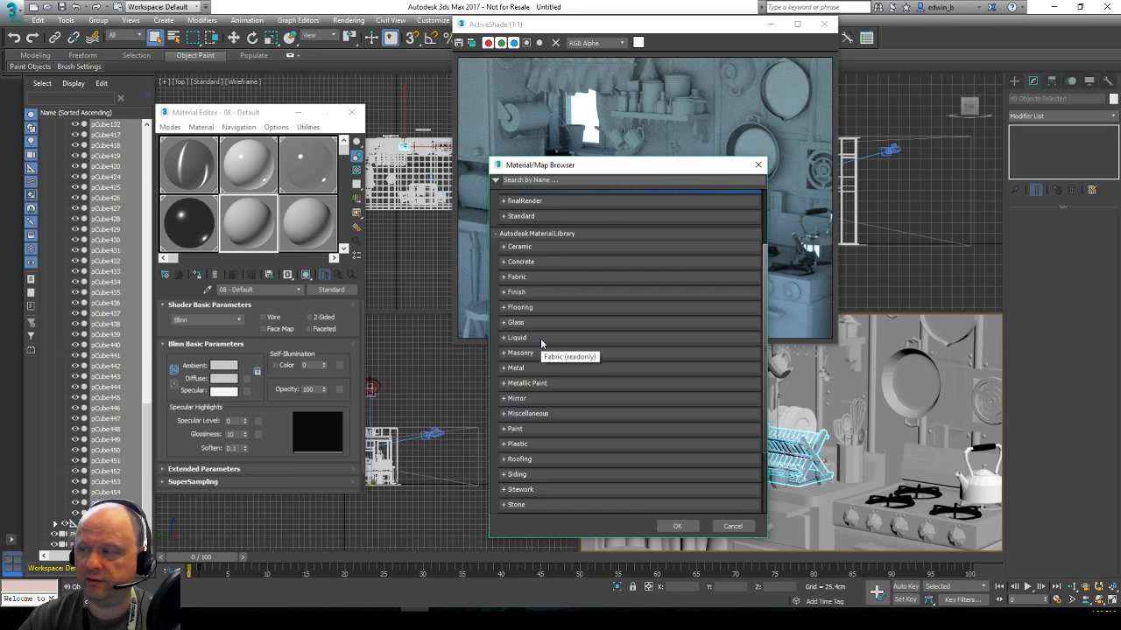
pyautogui.scroll(-1, 552, 368)
pyautogui.scroll(-1, 535, 390)
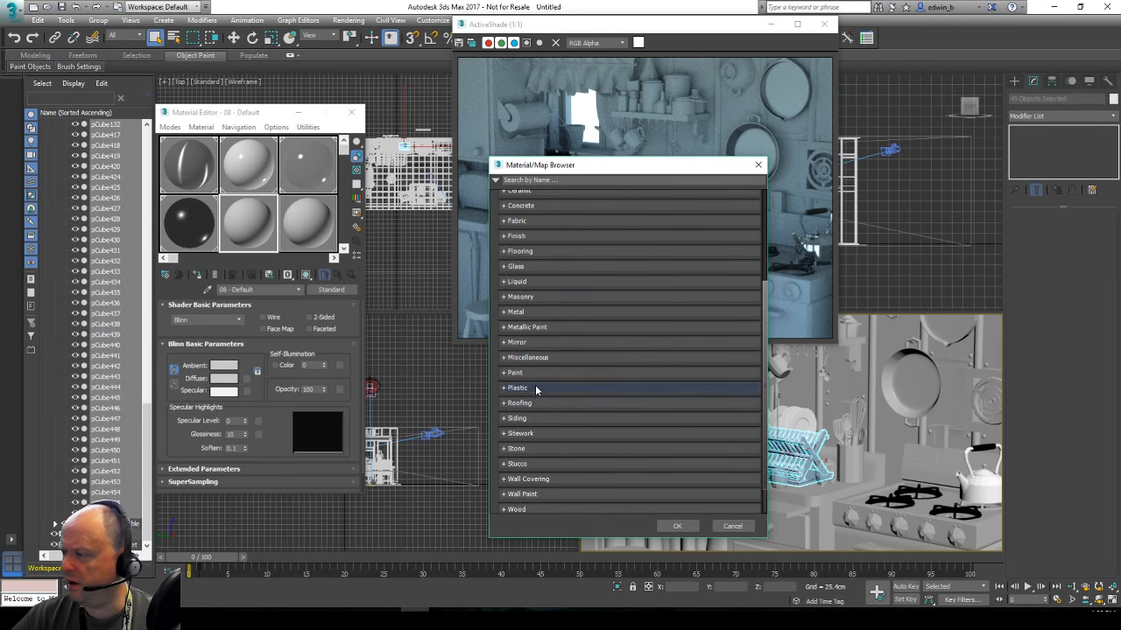
pyautogui.scroll(-2, 569, 388)
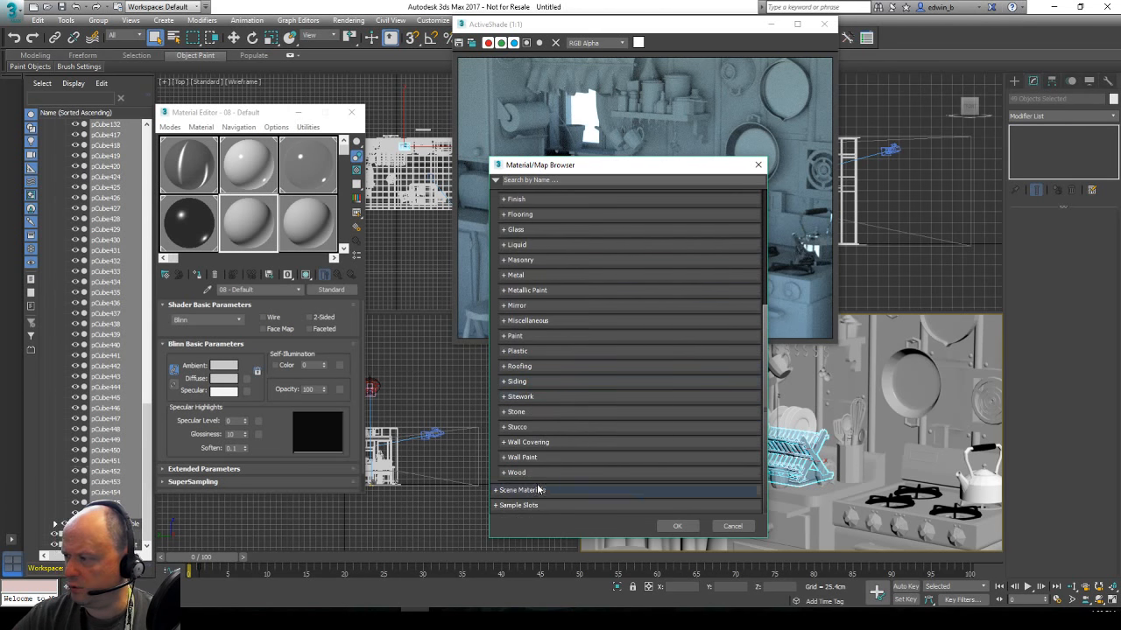
pyautogui.click(504, 473)
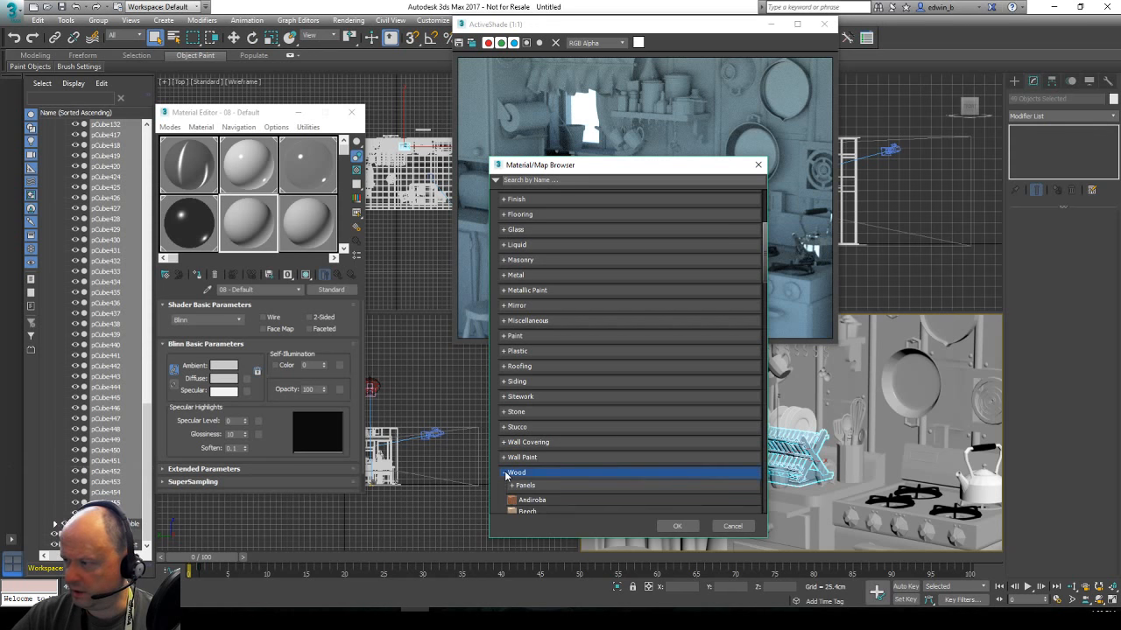
pyautogui.scroll(-5, 551, 437)
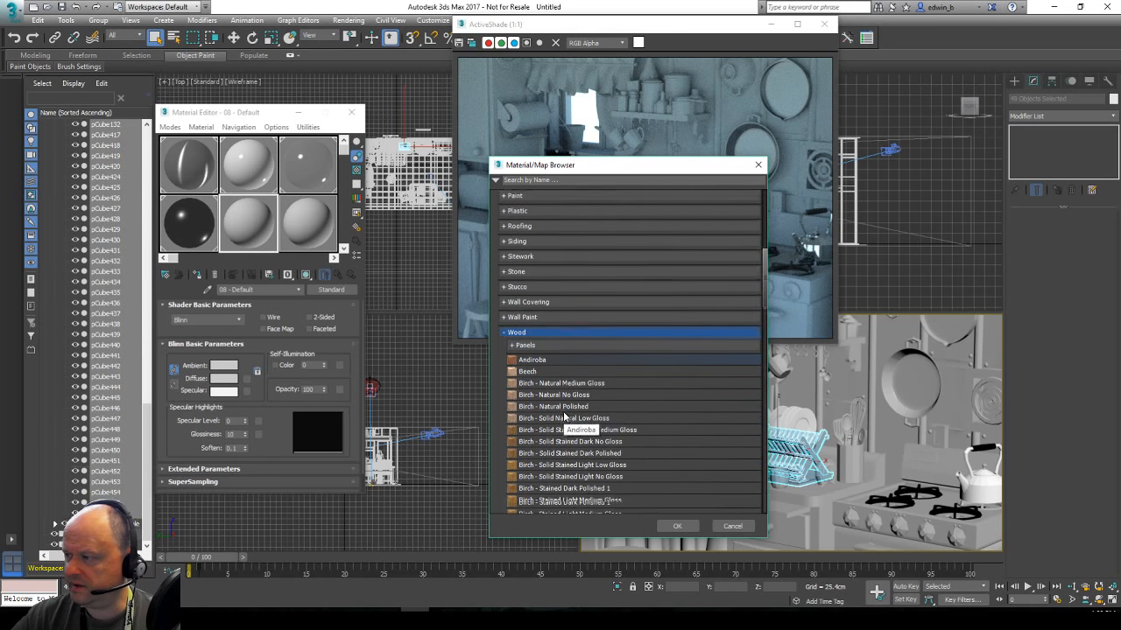
pyautogui.scroll(-1, 565, 418)
pyautogui.scroll(-1, 559, 423)
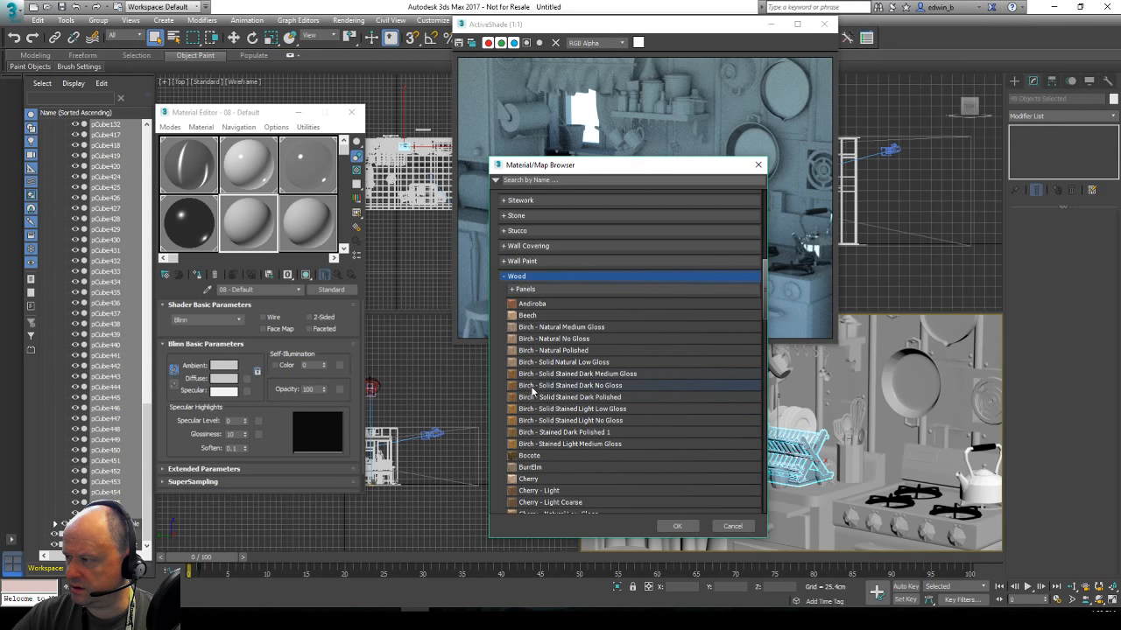
pyautogui.click(531, 388)
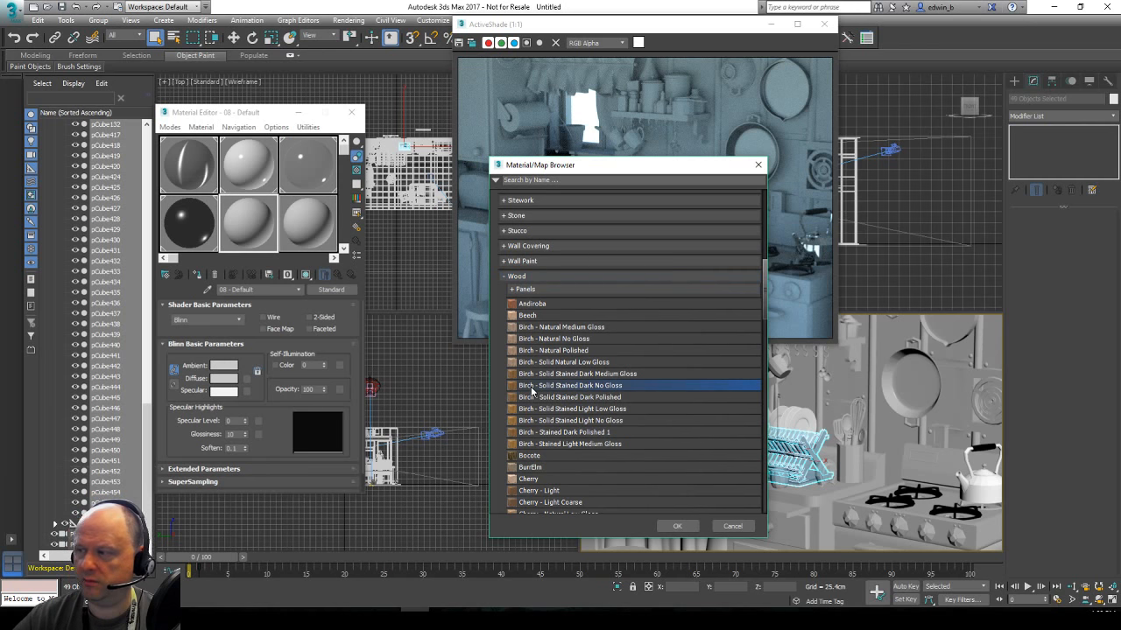
pyautogui.doubleClick(532, 386)
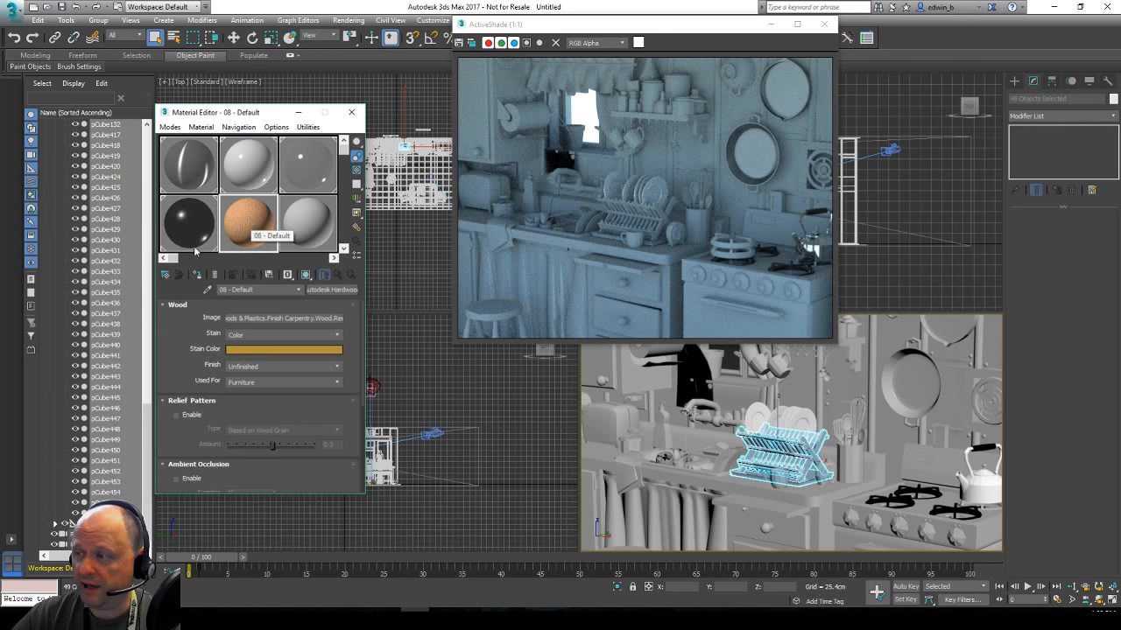
# Assign the birch wood material to the selected dish rack parts and the chrome material to the toaster.
pyautogui.click(198, 275)
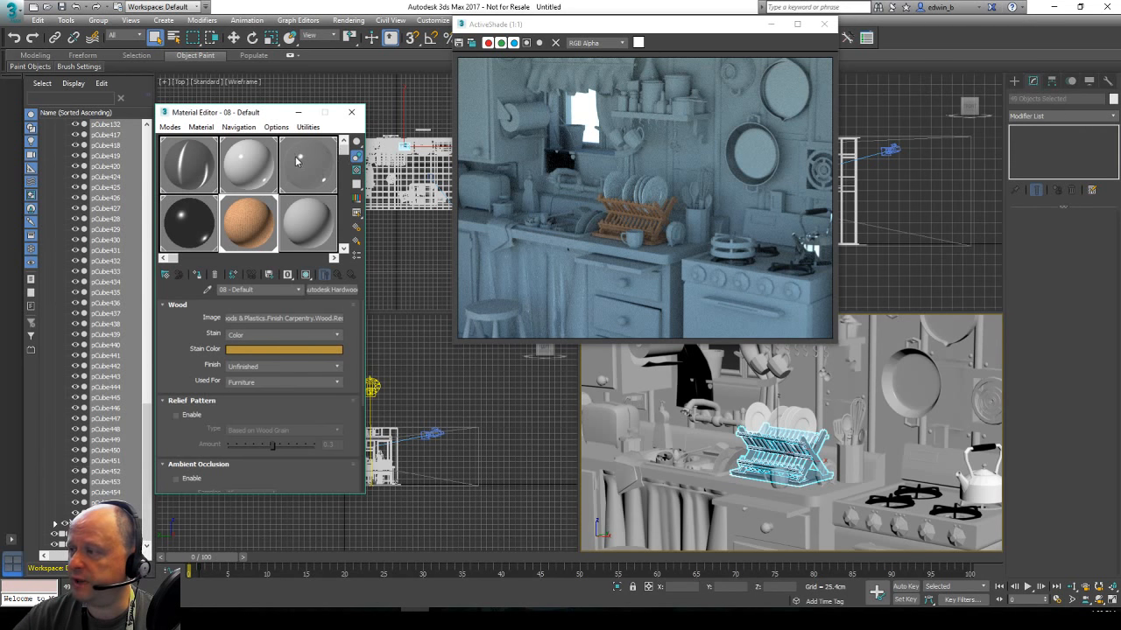
pyautogui.moveTo(609, 423); pyautogui.dragTo(609, 423)
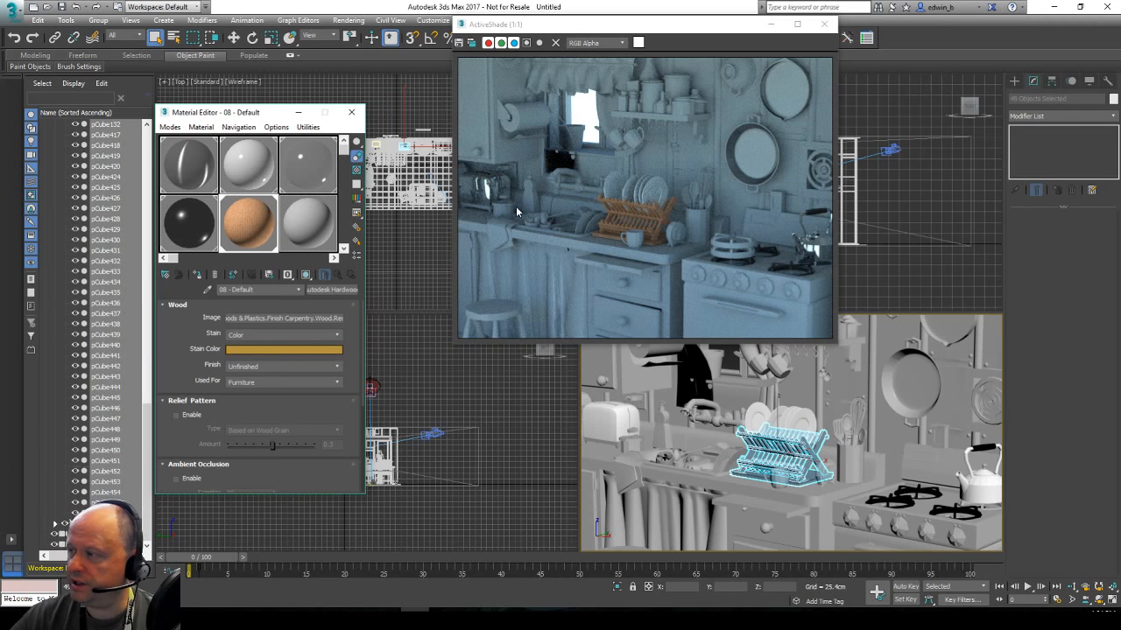
# Turn the sixth sample material into fR-Physical with the Glass (Solid Geometry) preset and assign it to the bottle beside the sink.
pyautogui.click(298, 226)
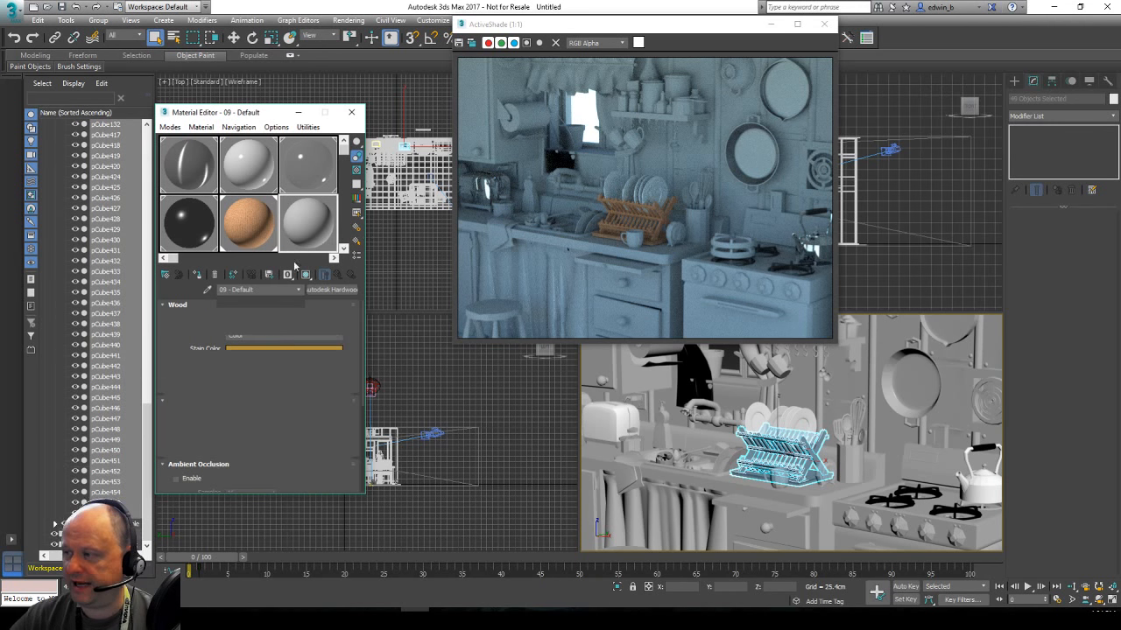
pyautogui.click(331, 290)
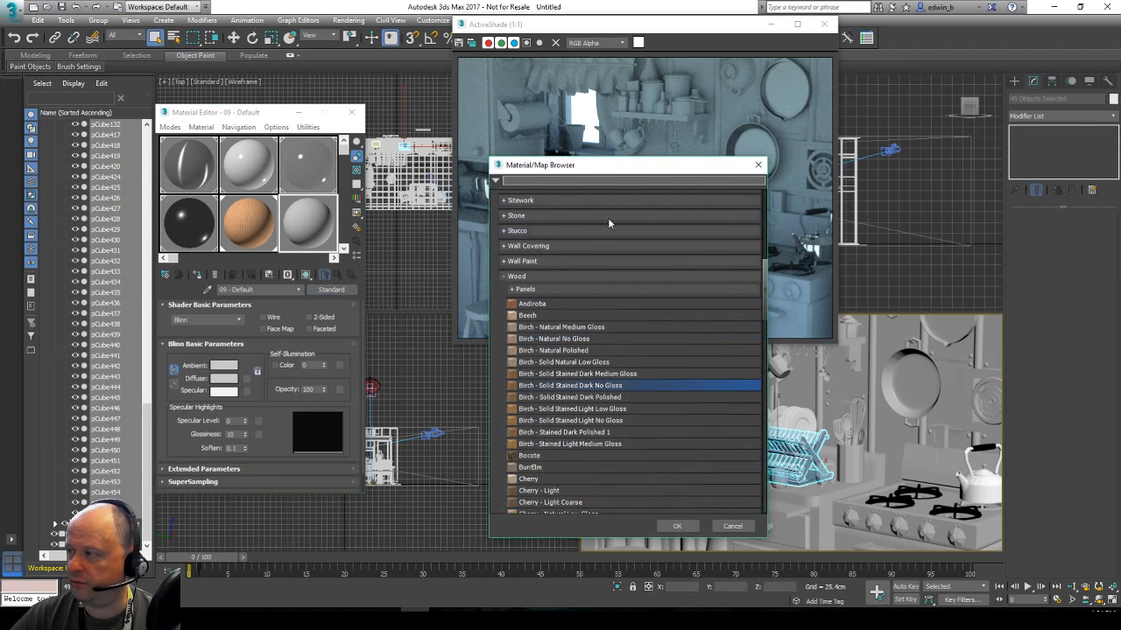
pyautogui.click(509, 277)
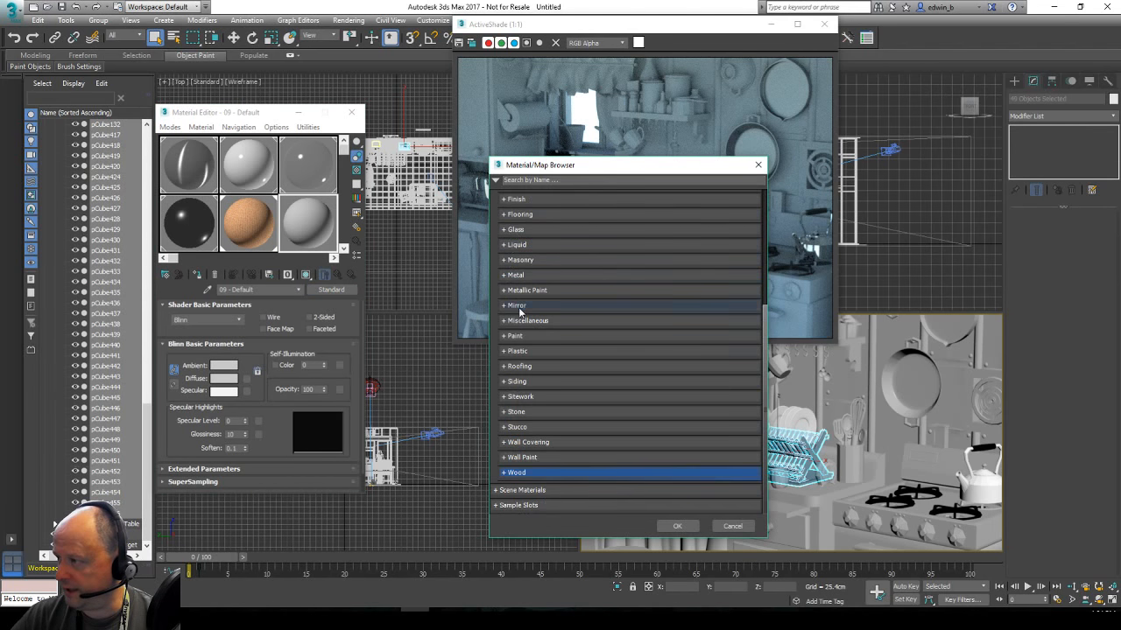
pyautogui.scroll(5, 518, 311)
pyautogui.click(503, 277)
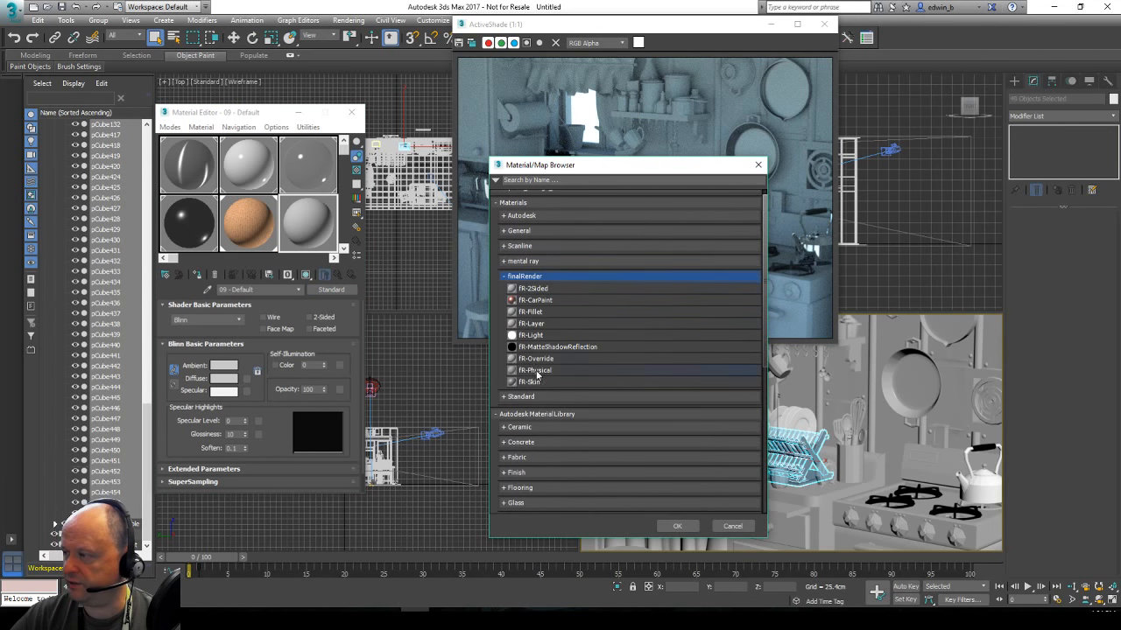
pyautogui.doubleClick(542, 370)
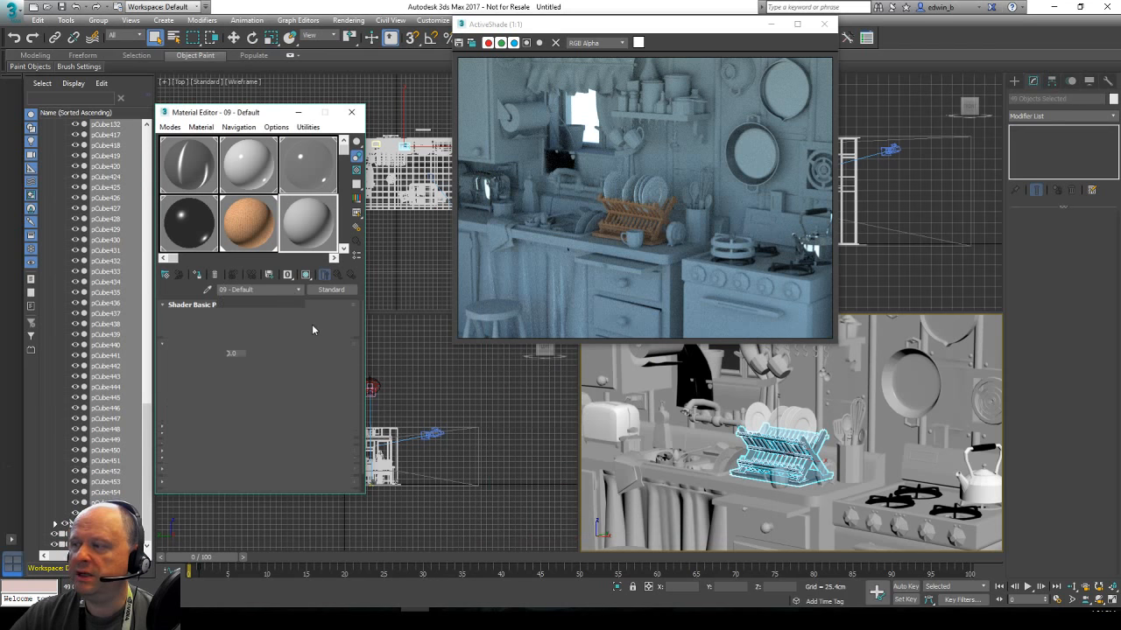
pyautogui.click(328, 320)
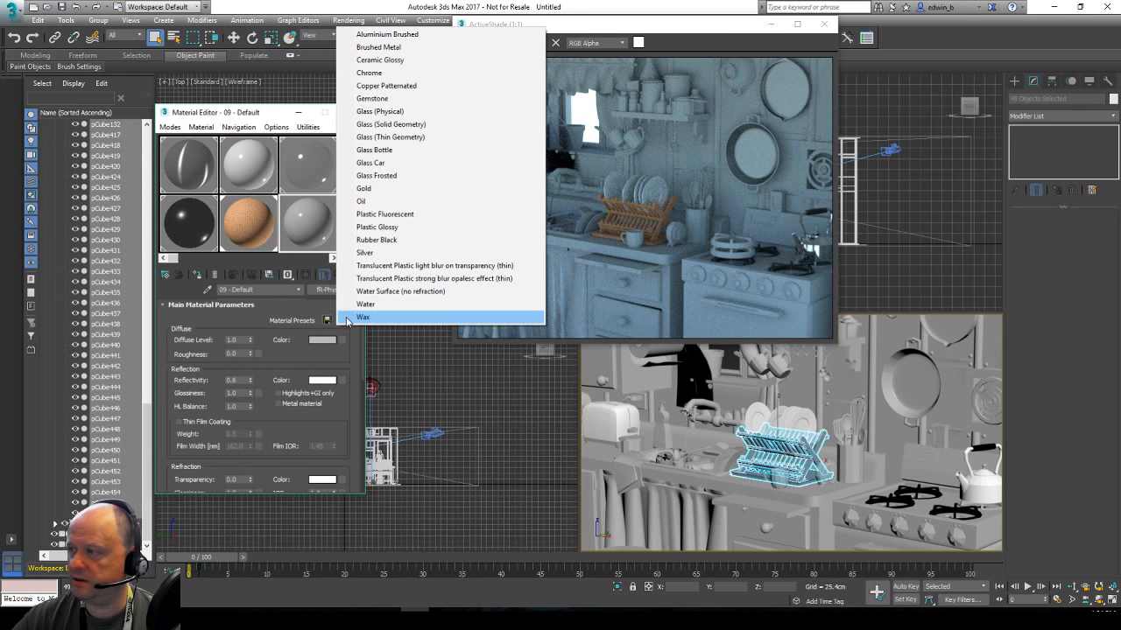
pyautogui.click(425, 124)
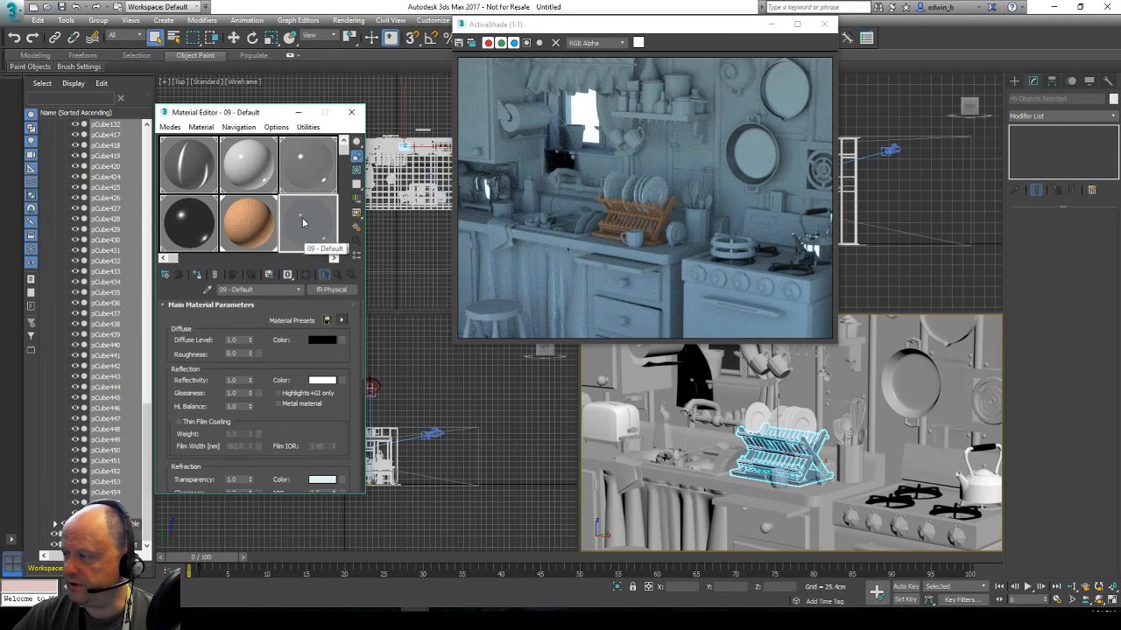
pyautogui.moveTo(665, 428); pyautogui.dragTo(664, 429)
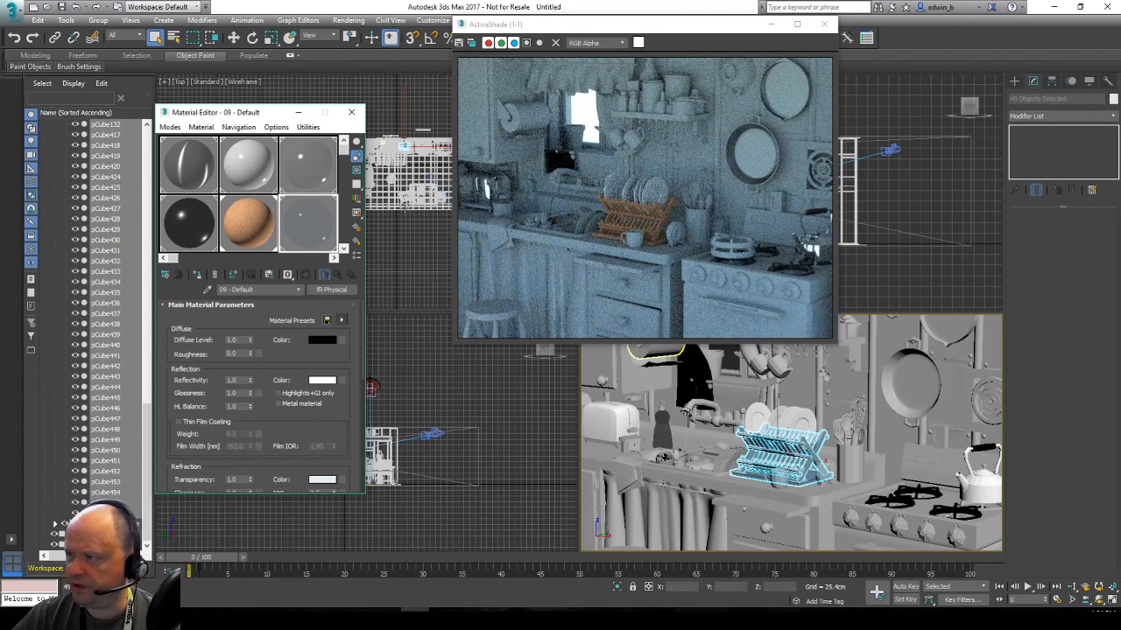
# Try yellow and orange for the glass material's refraction color, and settle on a light blue with hue 0.66.
pyautogui.moveTo(284, 418); pyautogui.dragTo(281, 324)
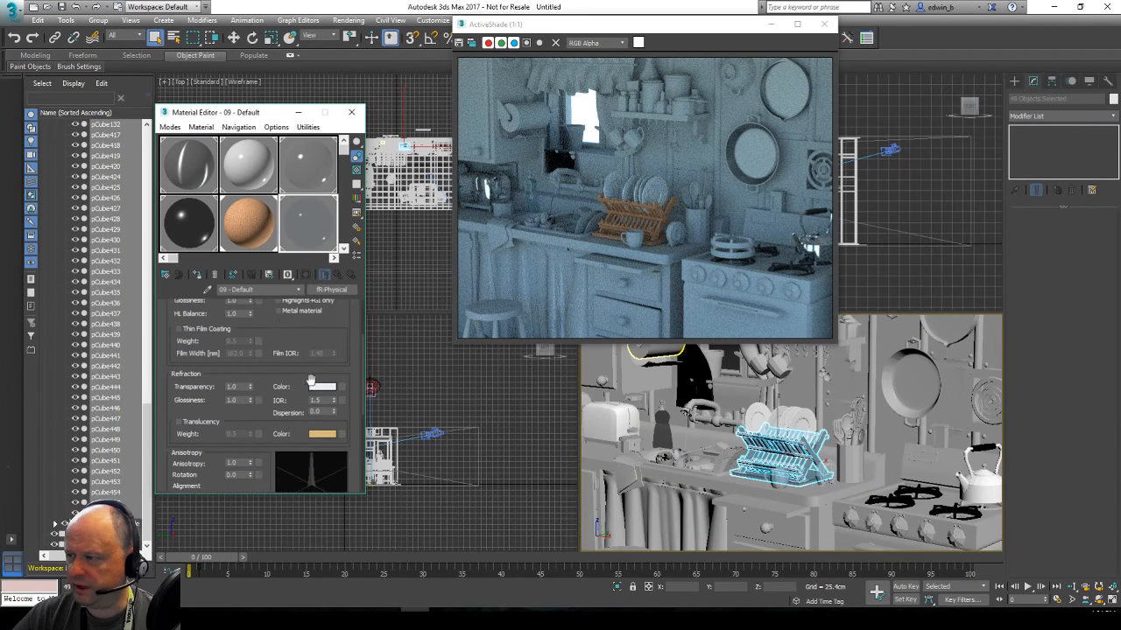
pyautogui.click(322, 386)
pyautogui.click(507, 115)
pyautogui.moveTo(601, 175); pyautogui.dragTo(348, 351)
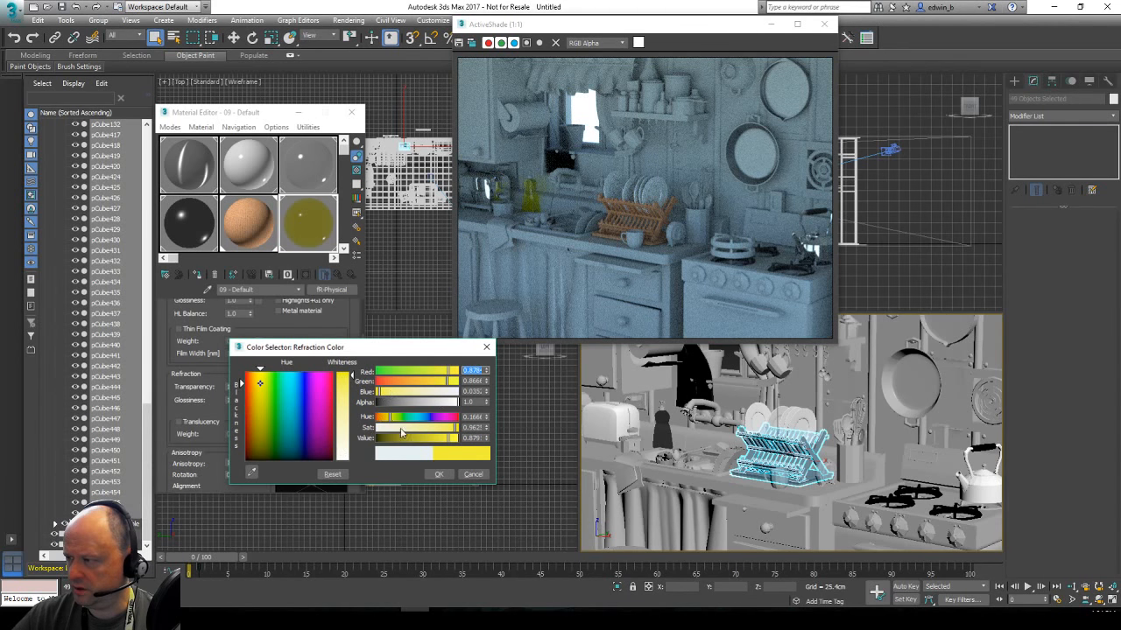
pyautogui.moveTo(413, 382); pyautogui.dragTo(423, 381)
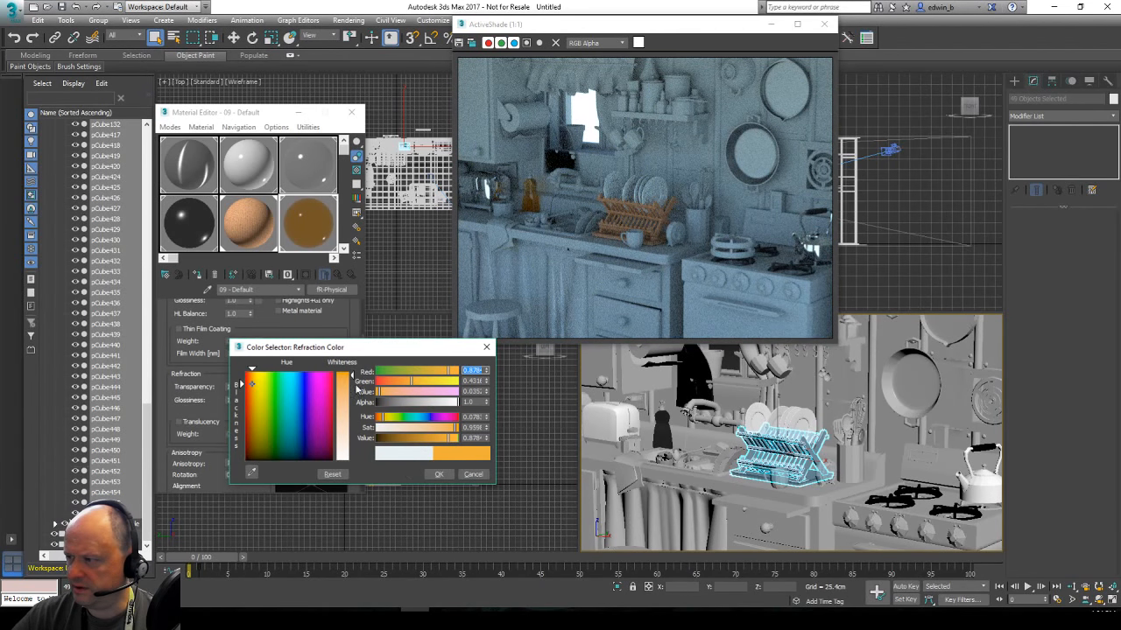
pyautogui.click(303, 385)
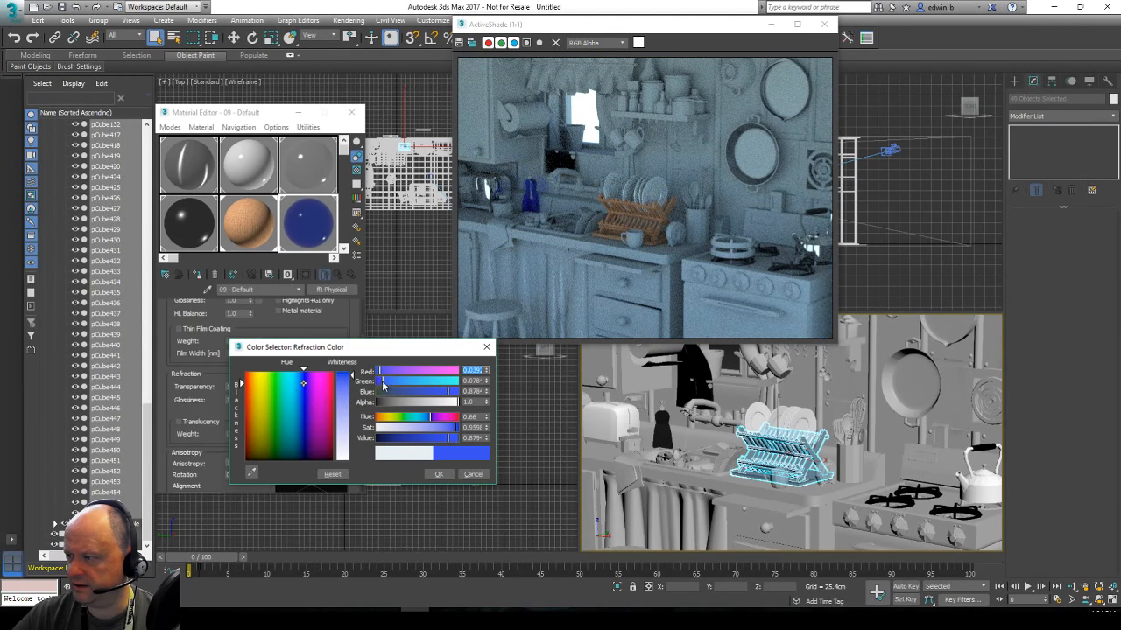
pyautogui.click(353, 400)
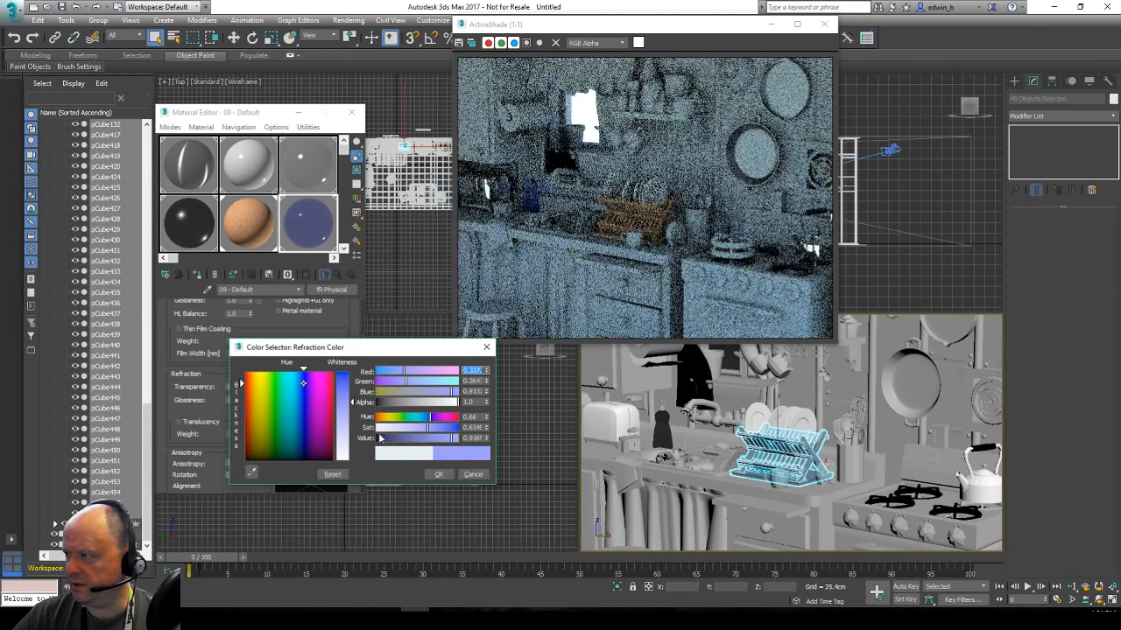
pyautogui.click(439, 473)
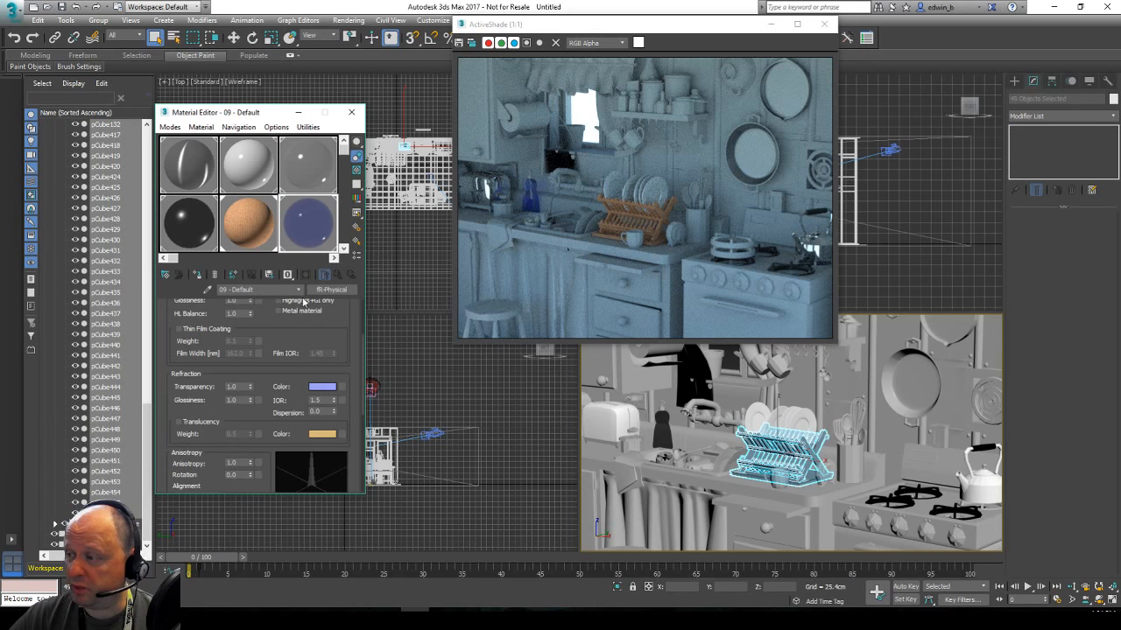
# Activate the unused seventh sample material, open its material type choices, collapse the finalRender group and check the list's display options.
pyautogui.moveTo(282, 241); pyautogui.dragTo(277, 149, button='middle')
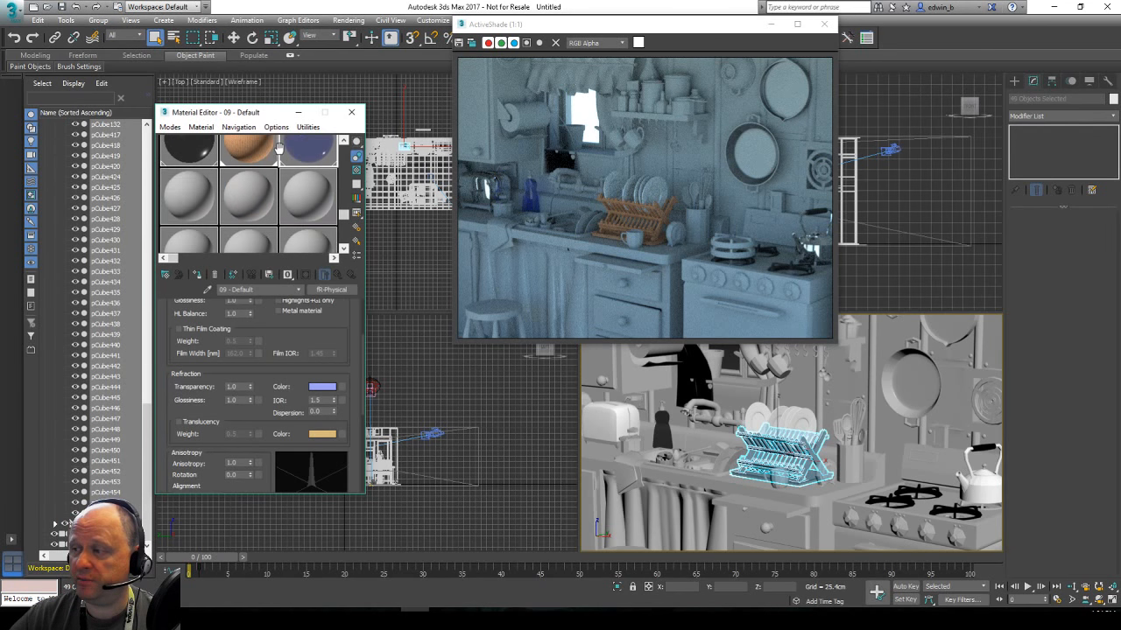
pyautogui.click(185, 194)
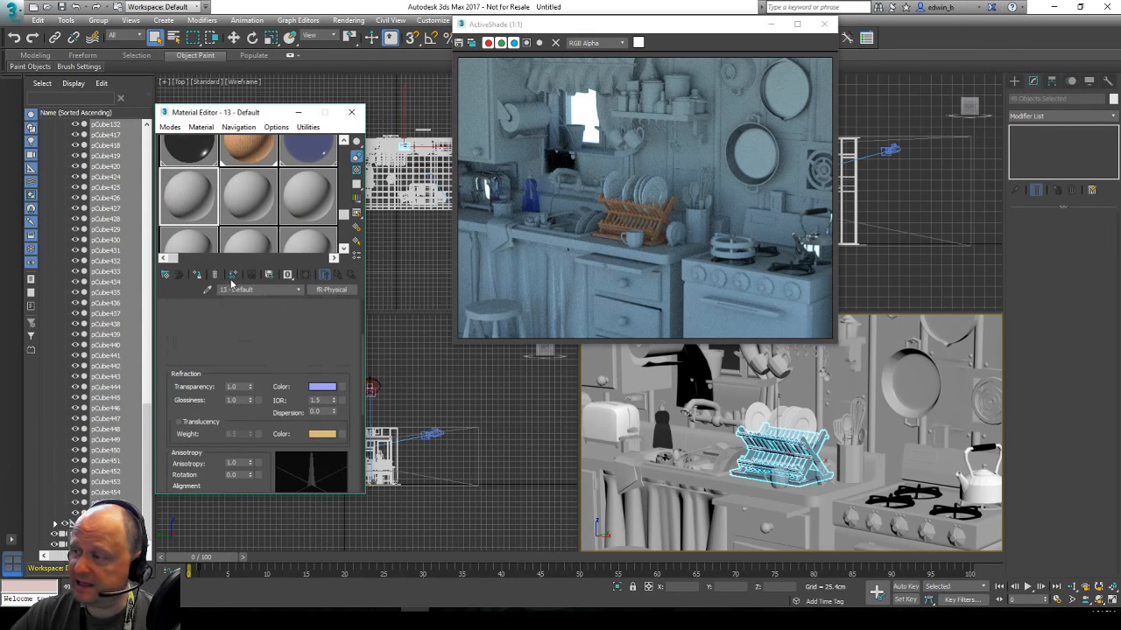
pyautogui.click(331, 289)
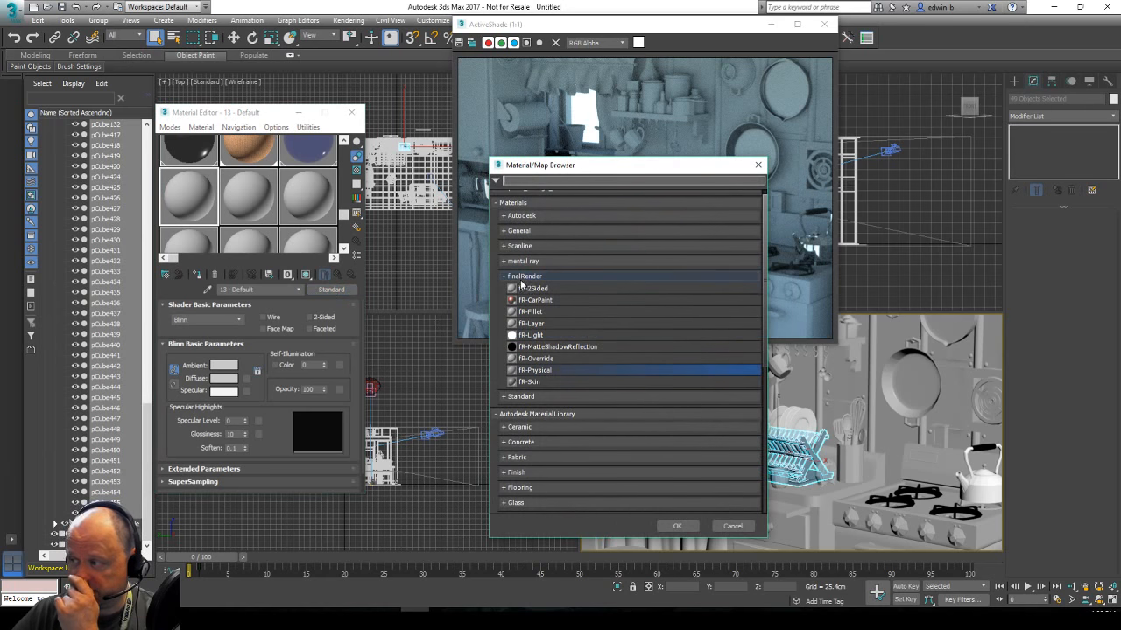
pyautogui.click(523, 277)
pyautogui.click(496, 181)
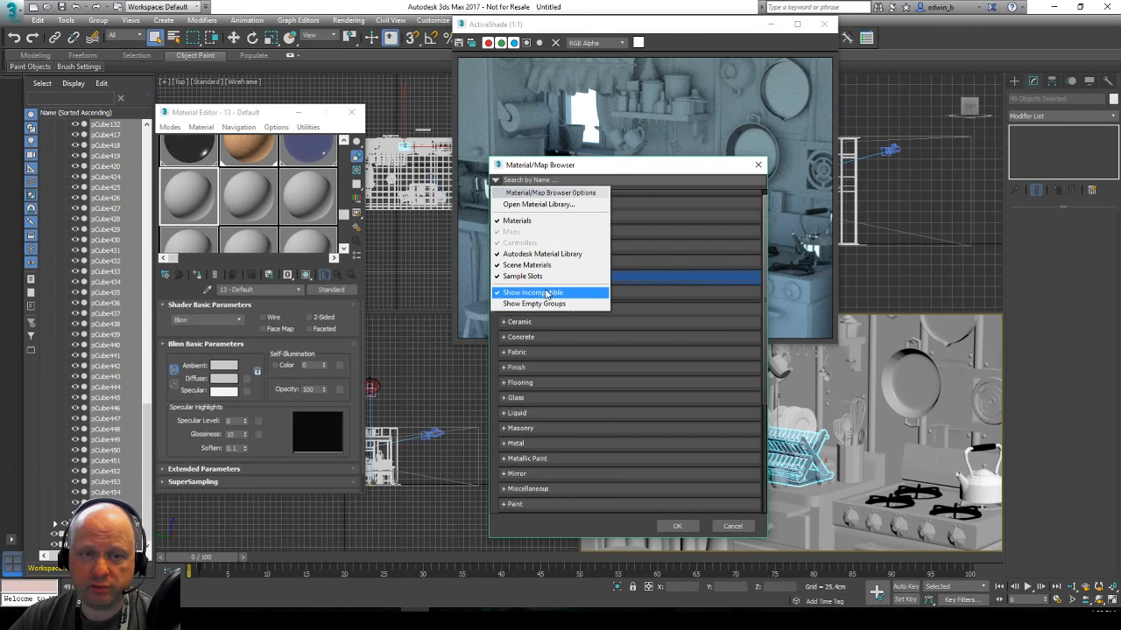
pyautogui.click(591, 166)
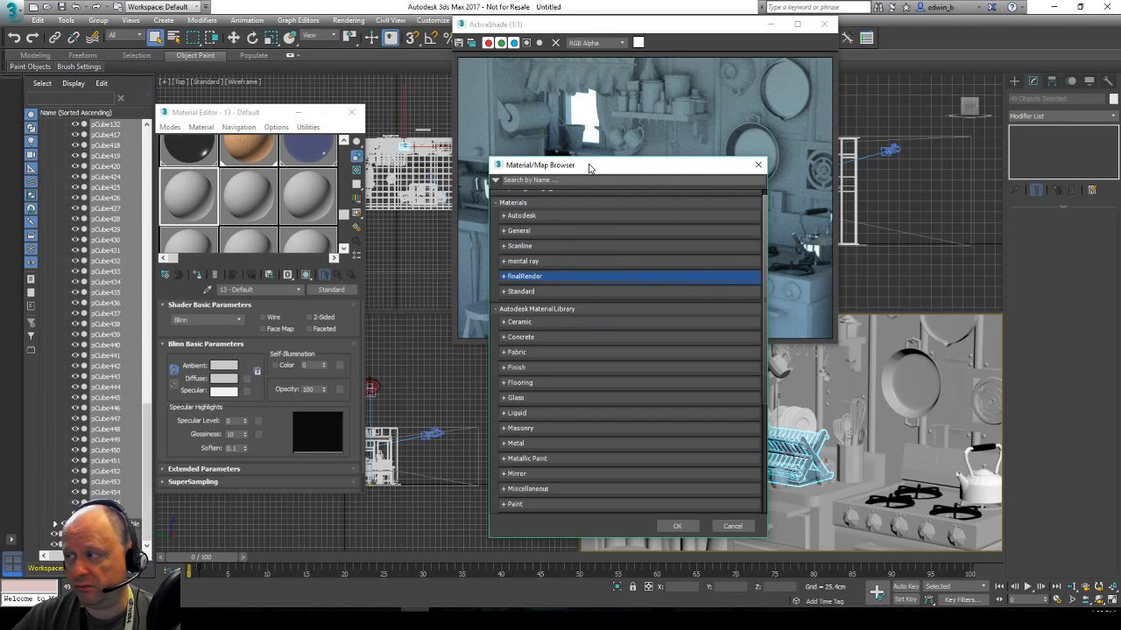
# Look through the Autodesk Material Library categories, including Ceramic, Finish and Masonry, for a countertop material.
pyautogui.click(525, 321)
pyautogui.click(503, 322)
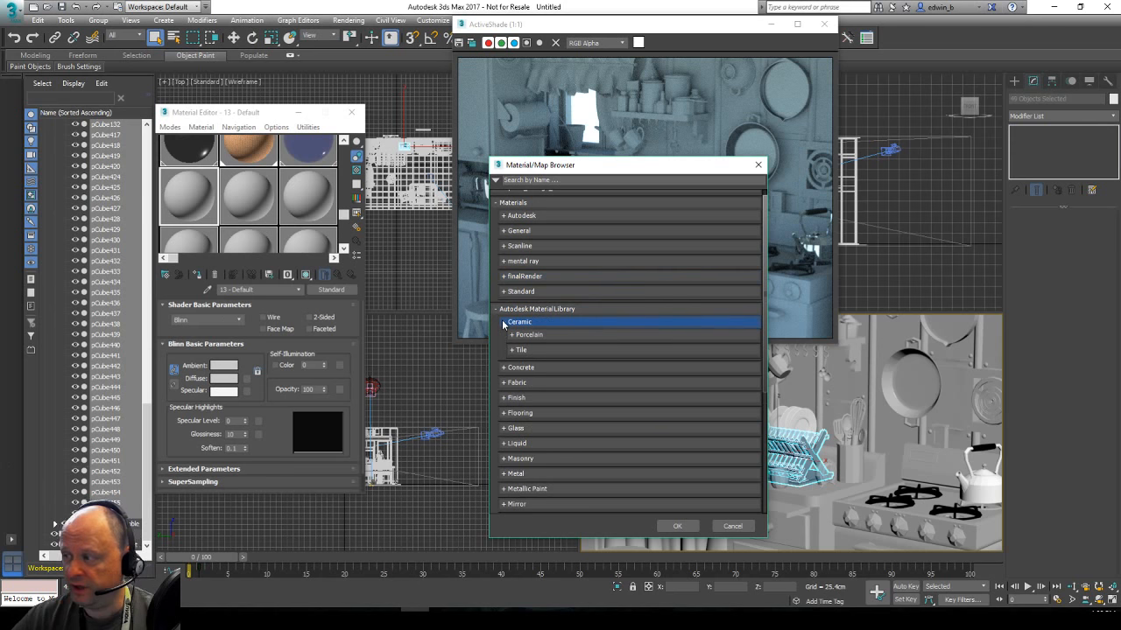
pyautogui.click(504, 322)
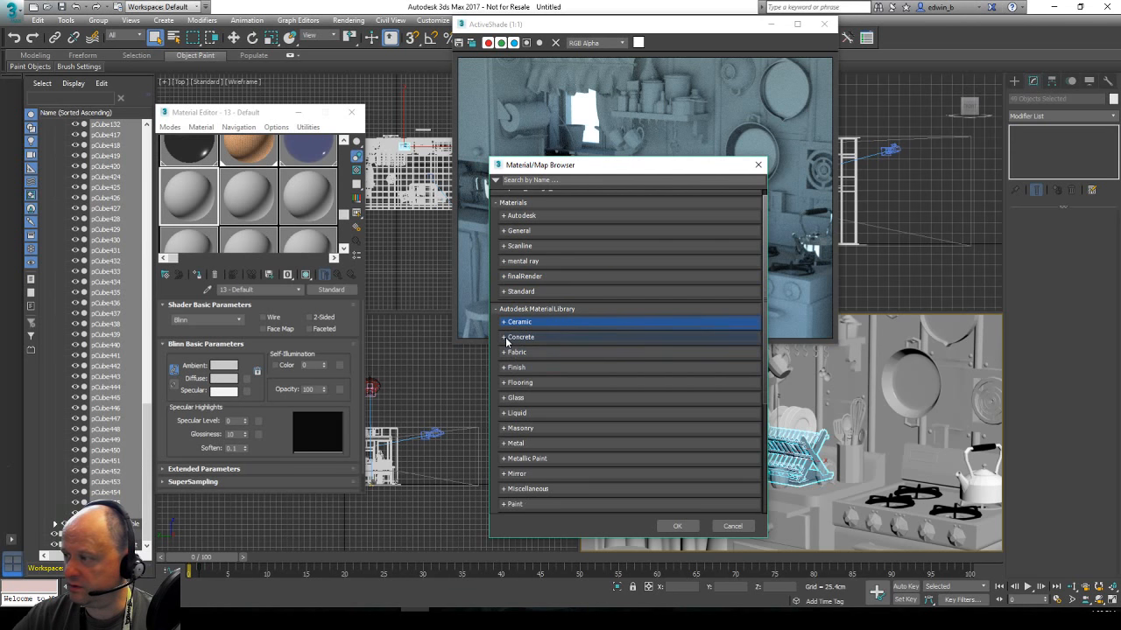
pyautogui.scroll(-1, 569, 368)
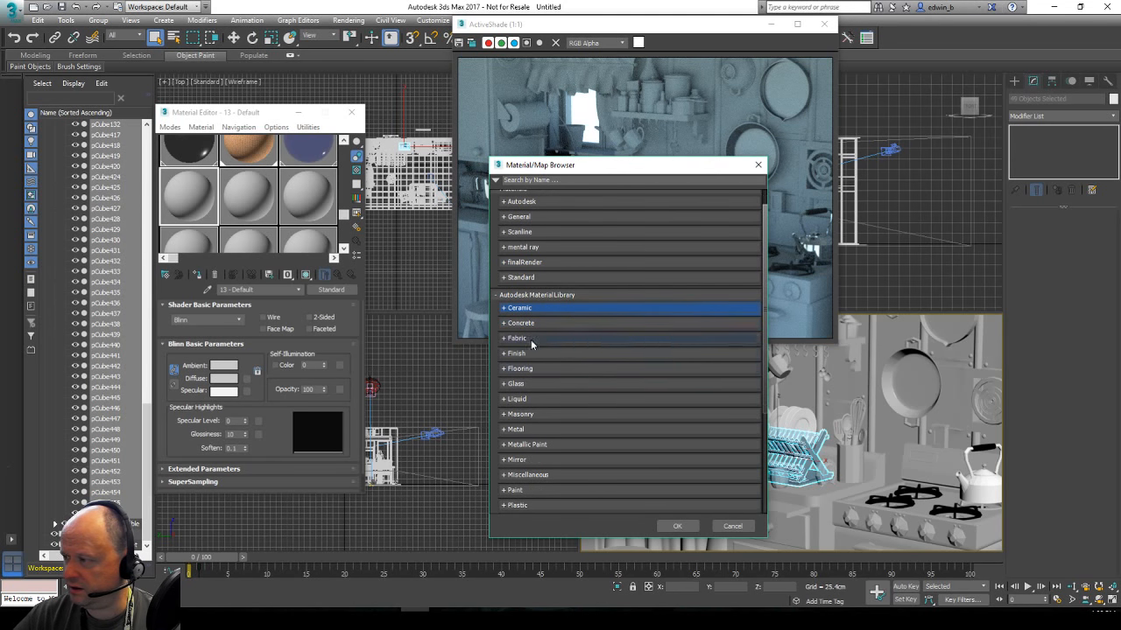
pyautogui.click(505, 352)
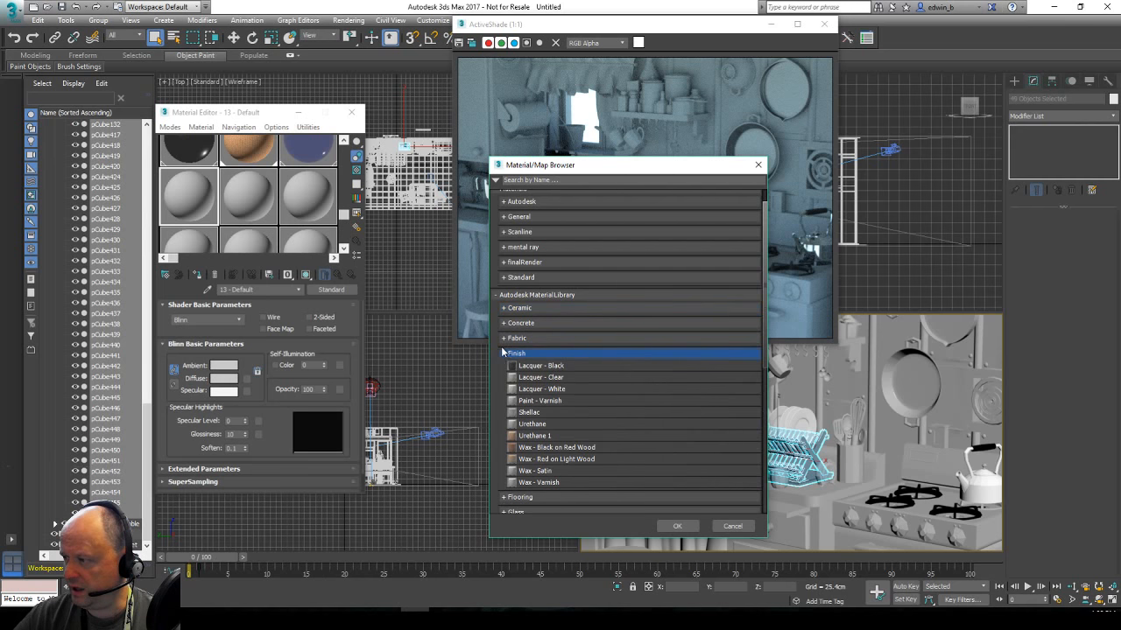
pyautogui.click(505, 352)
pyautogui.scroll(-1, 542, 388)
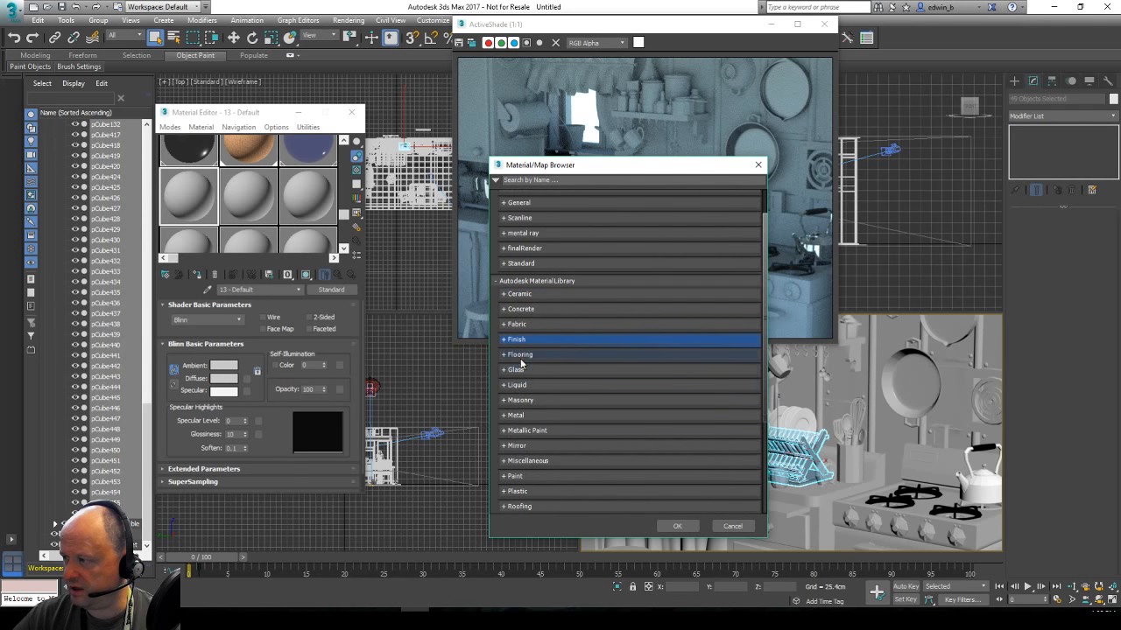
pyautogui.scroll(-1, 536, 402)
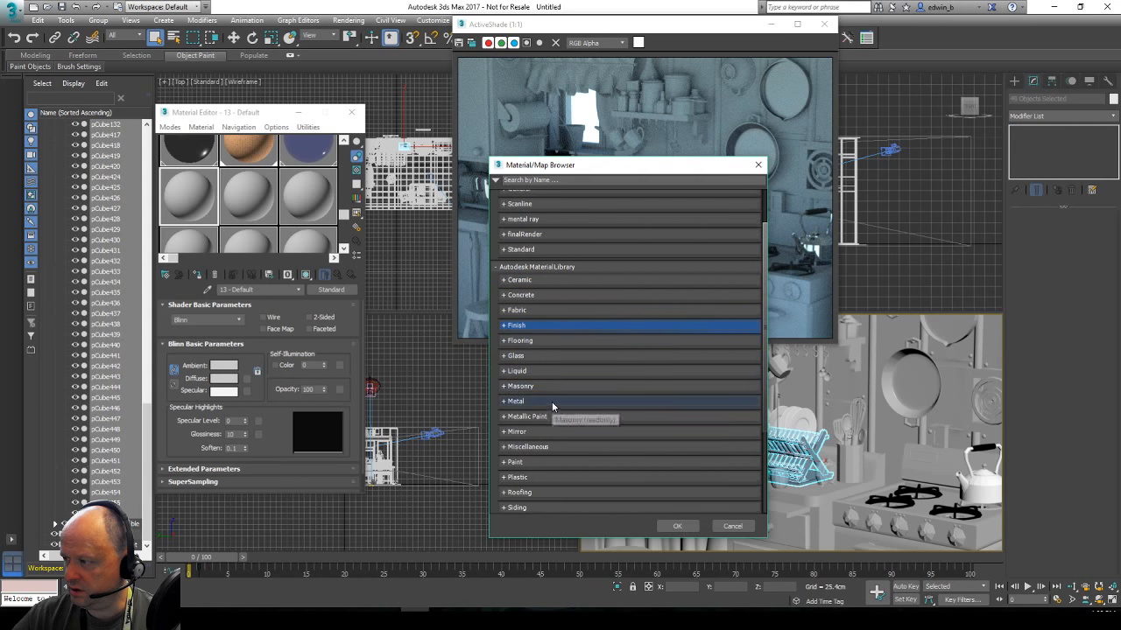
pyautogui.click(510, 389)
pyautogui.click(511, 391)
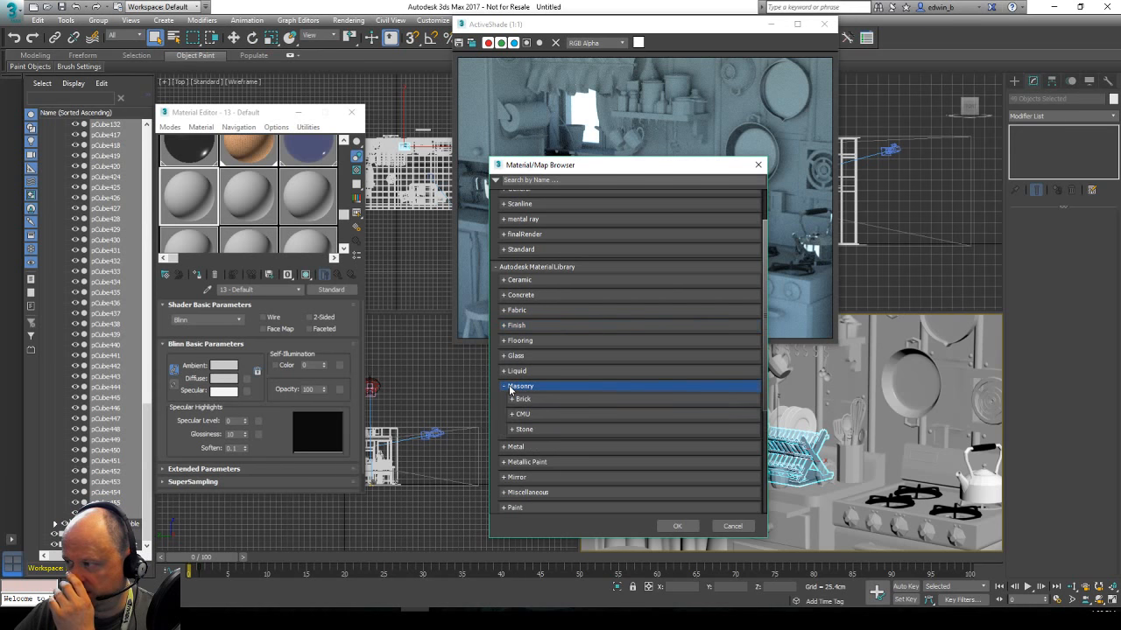
pyautogui.click(508, 391)
pyautogui.scroll(-1, 510, 388)
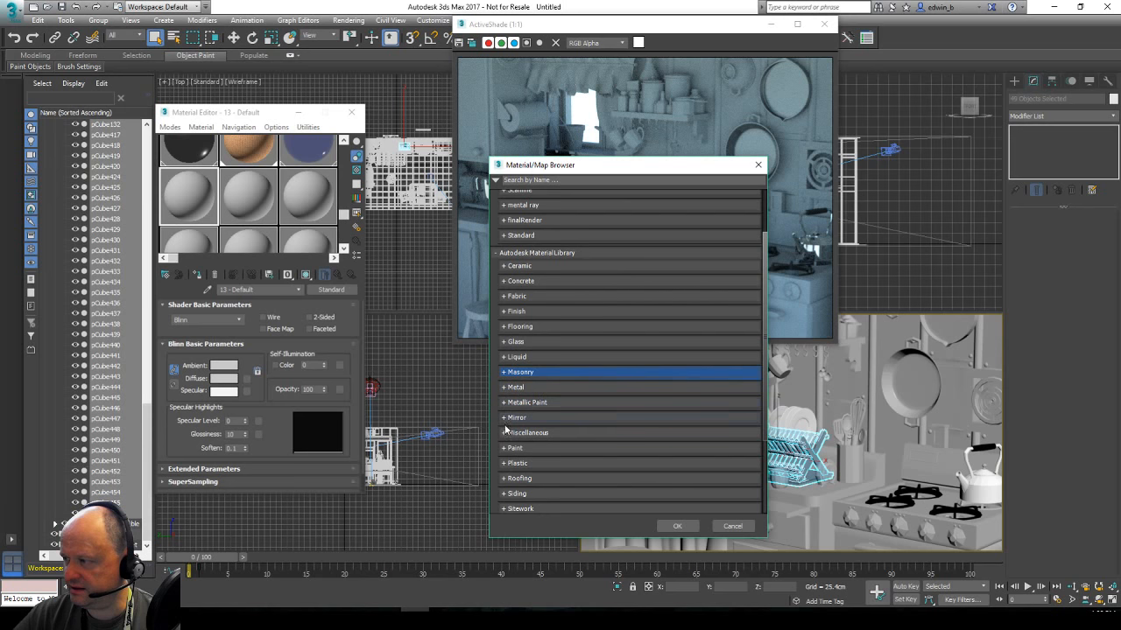
pyautogui.scroll(-5, 508, 467)
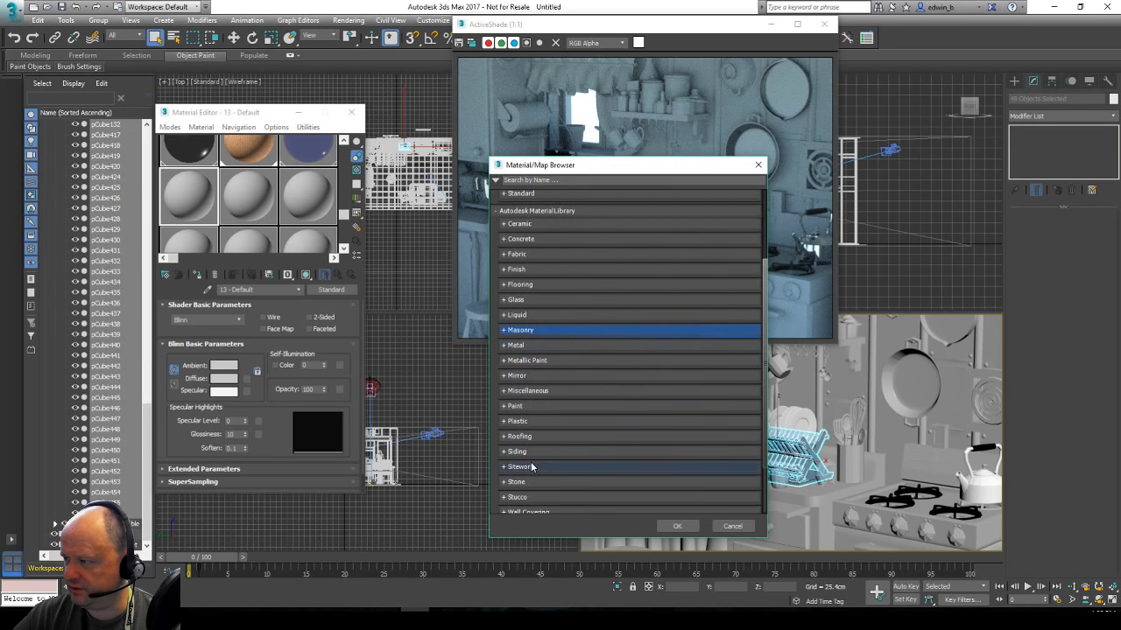
pyautogui.scroll(-2, 529, 471)
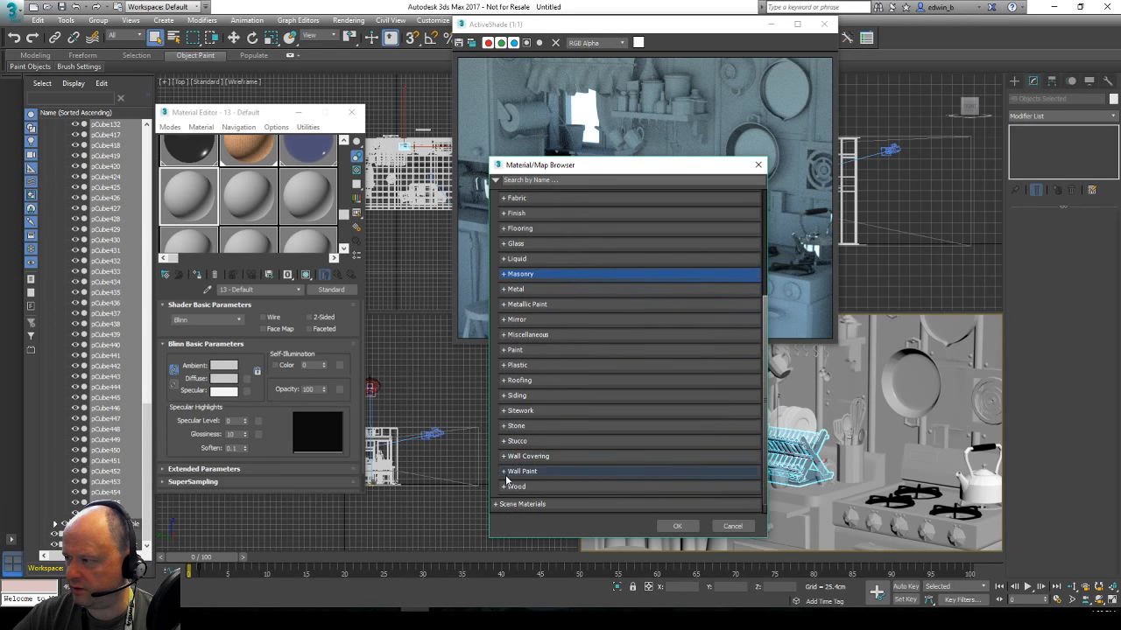
# Turn the seventh sample material into the Boards material from the Autodesk library's Wood Panels group.
pyautogui.click(505, 486)
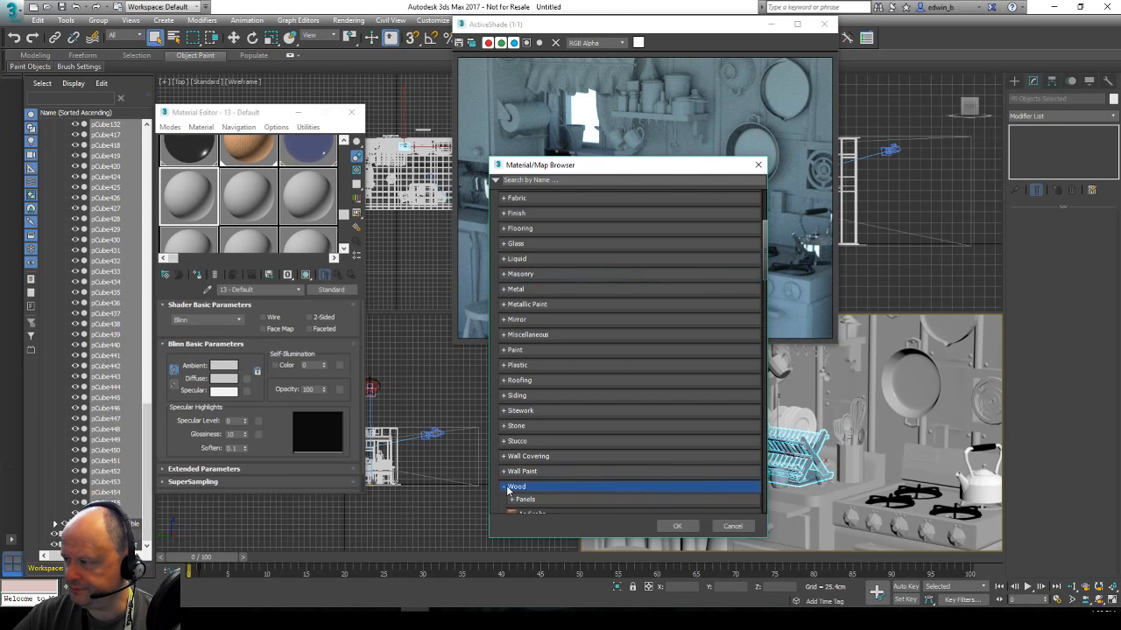
pyautogui.scroll(-3, 569, 443)
pyautogui.scroll(-1, 571, 433)
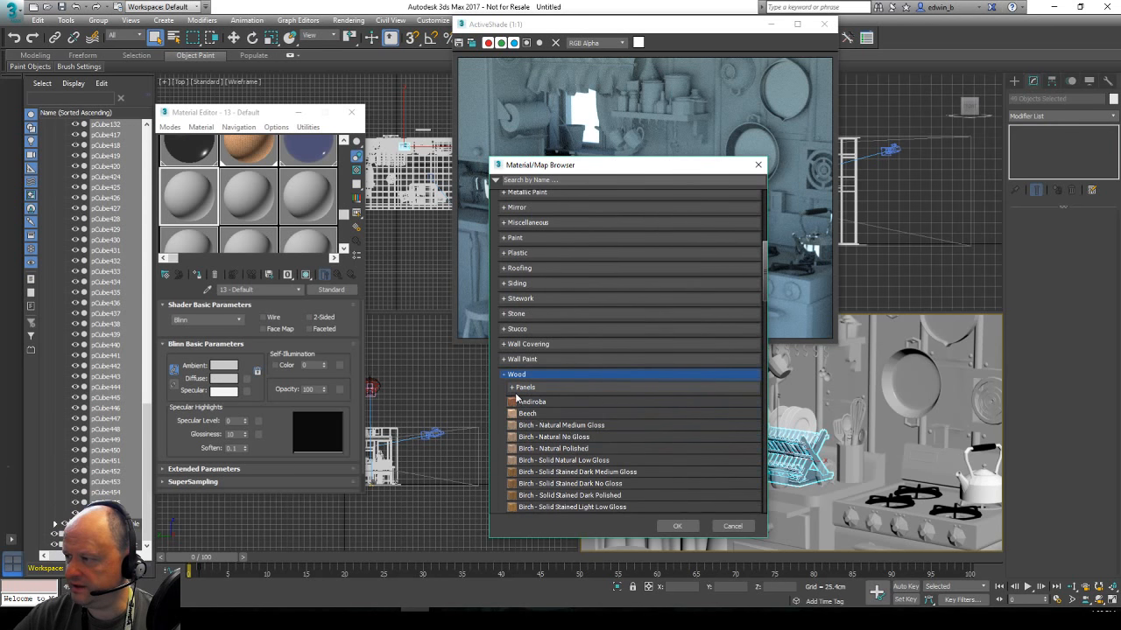
pyautogui.click(516, 389)
pyautogui.scroll(-2, 520, 390)
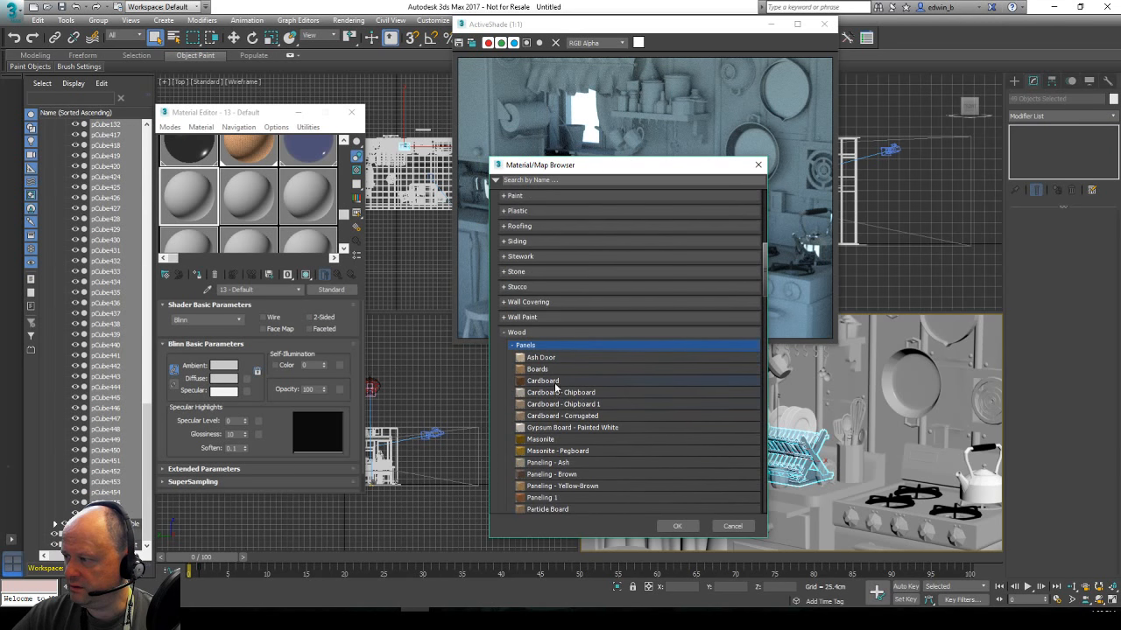
pyautogui.click(545, 370)
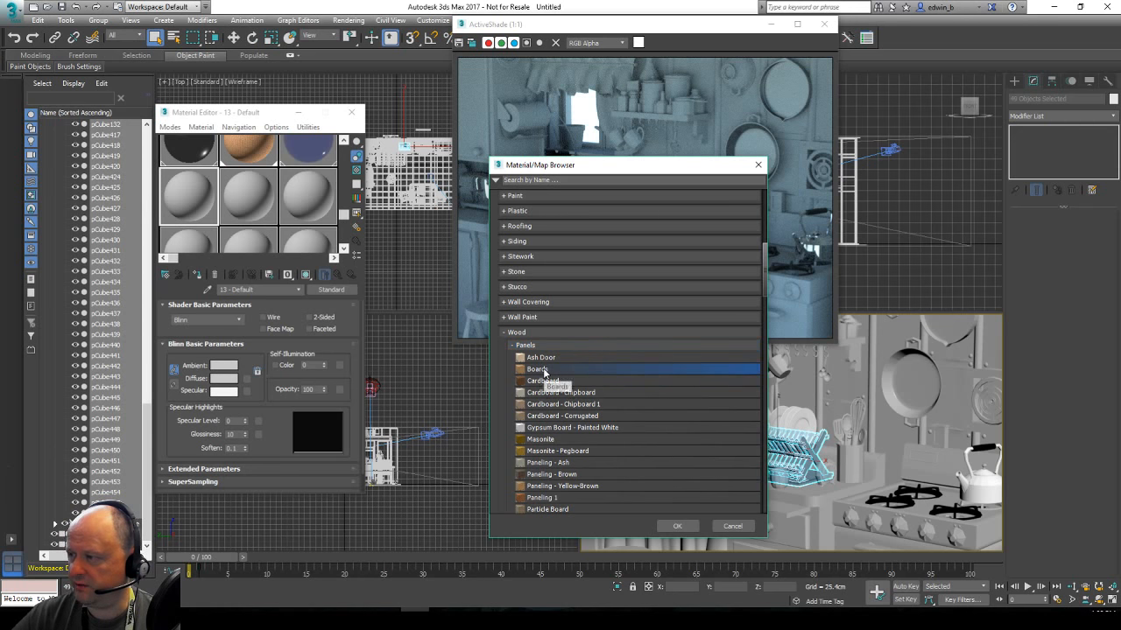
pyautogui.doubleClick(545, 370)
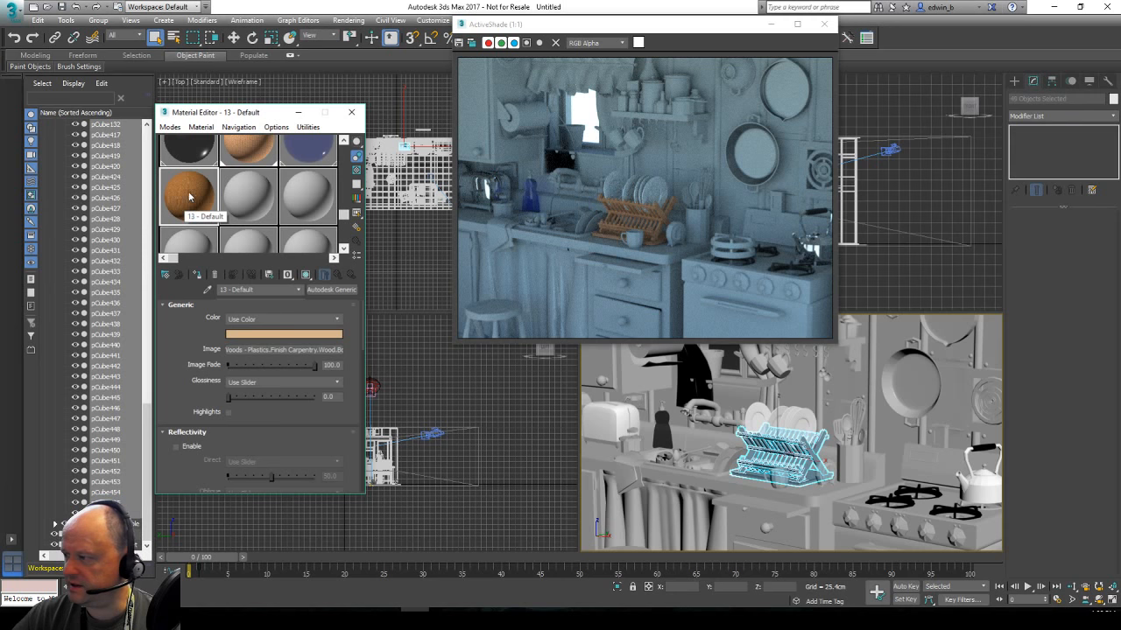
# Select both counter surfaces, polySurface24 and polySurface25, and assign the Boards wood material to them.
pyautogui.click(666, 464)
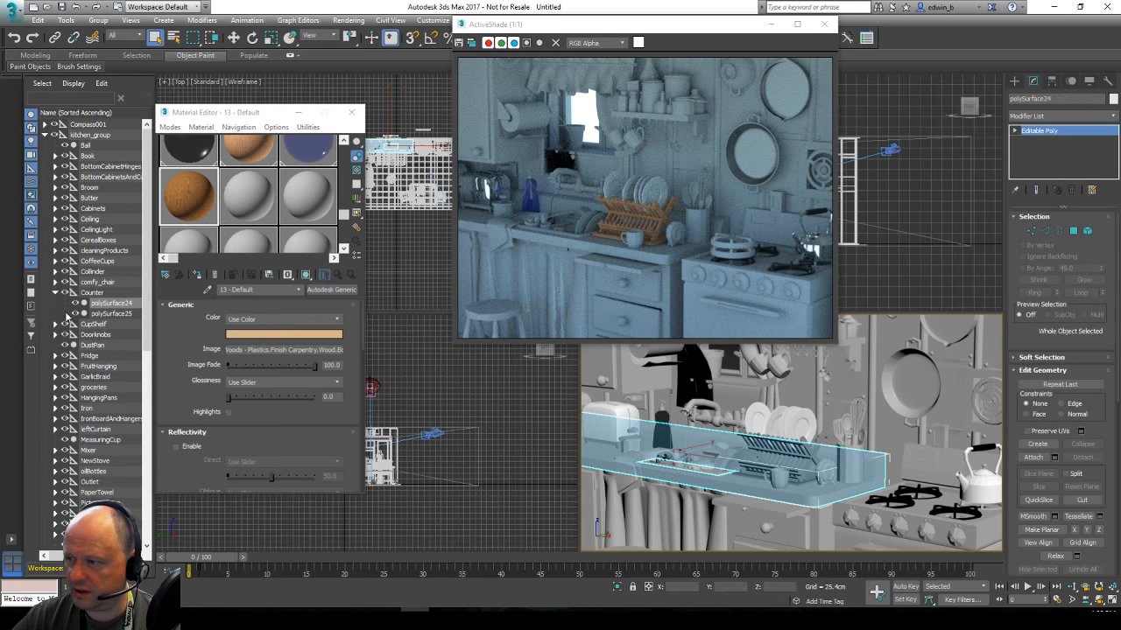
pyautogui.keyDown('ctrl'); pyautogui.click(112, 314); pyautogui.keyUp('ctrl')
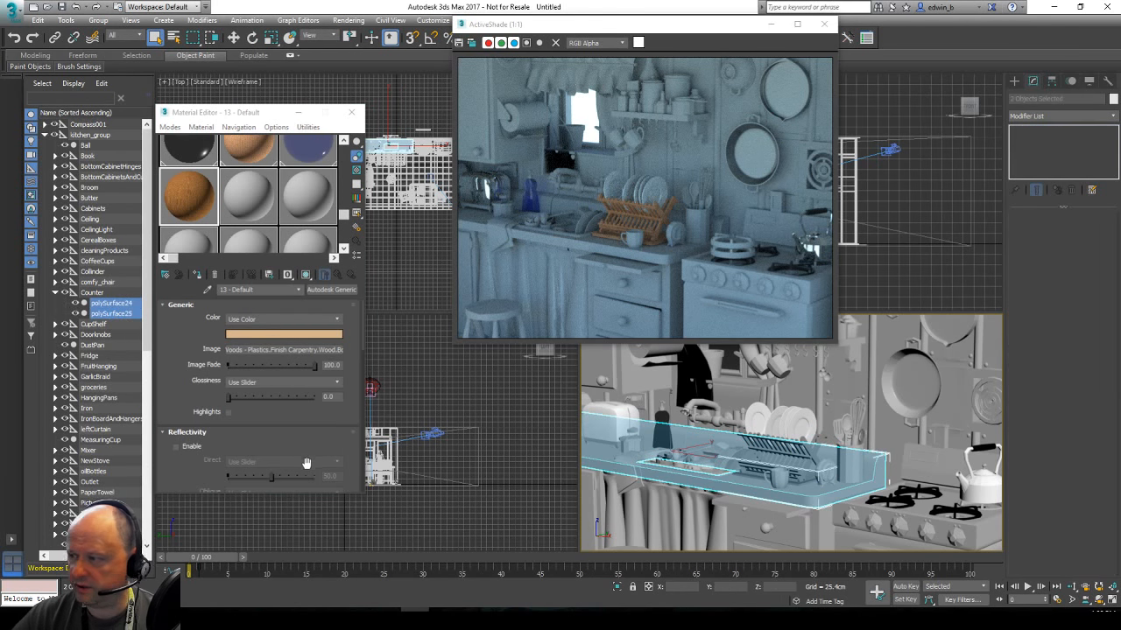
pyautogui.click(198, 275)
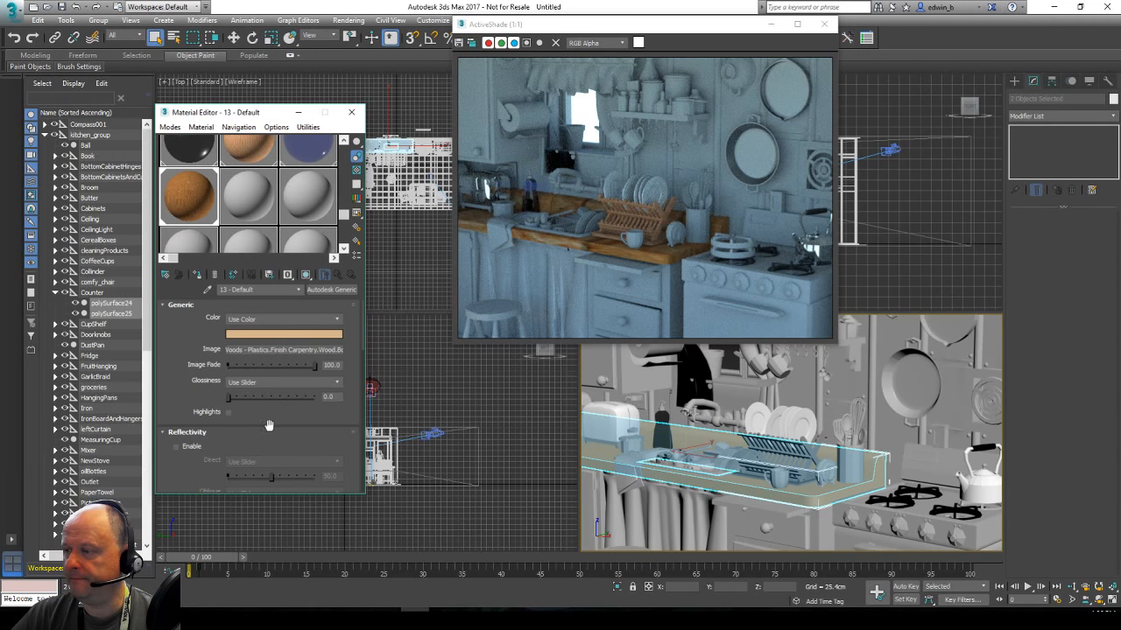
# Enable reflectivity on the Boards material, try direct values of about 21 and 61, and settle on about 46.9.
pyautogui.click(169, 432)
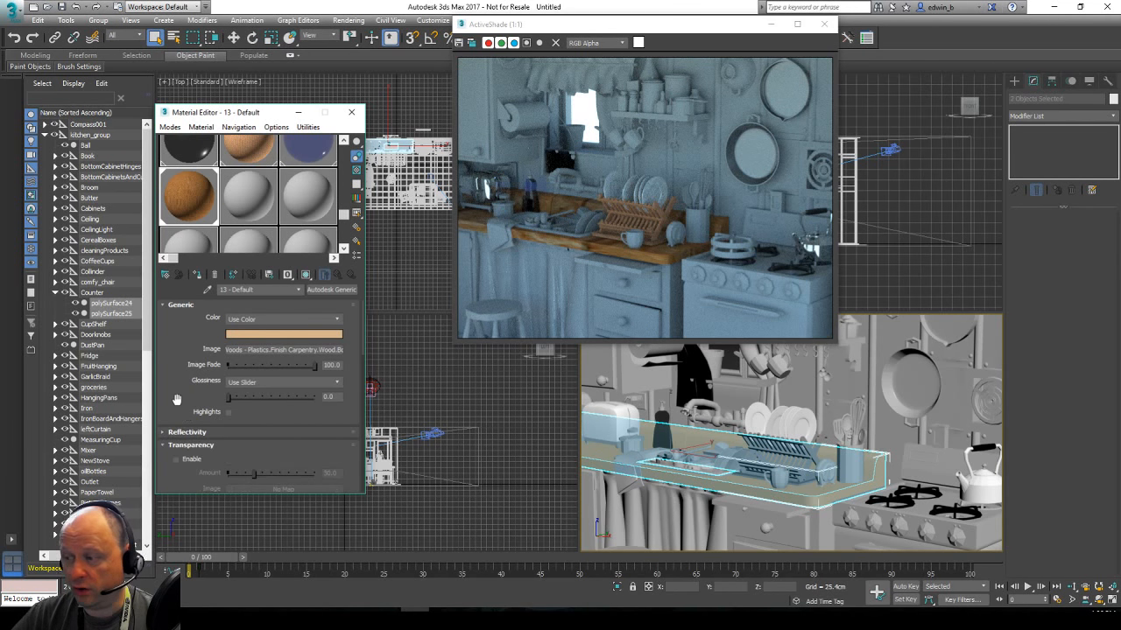
pyautogui.moveTo(173, 397); pyautogui.dragTo(165, 335)
pyautogui.click(165, 368)
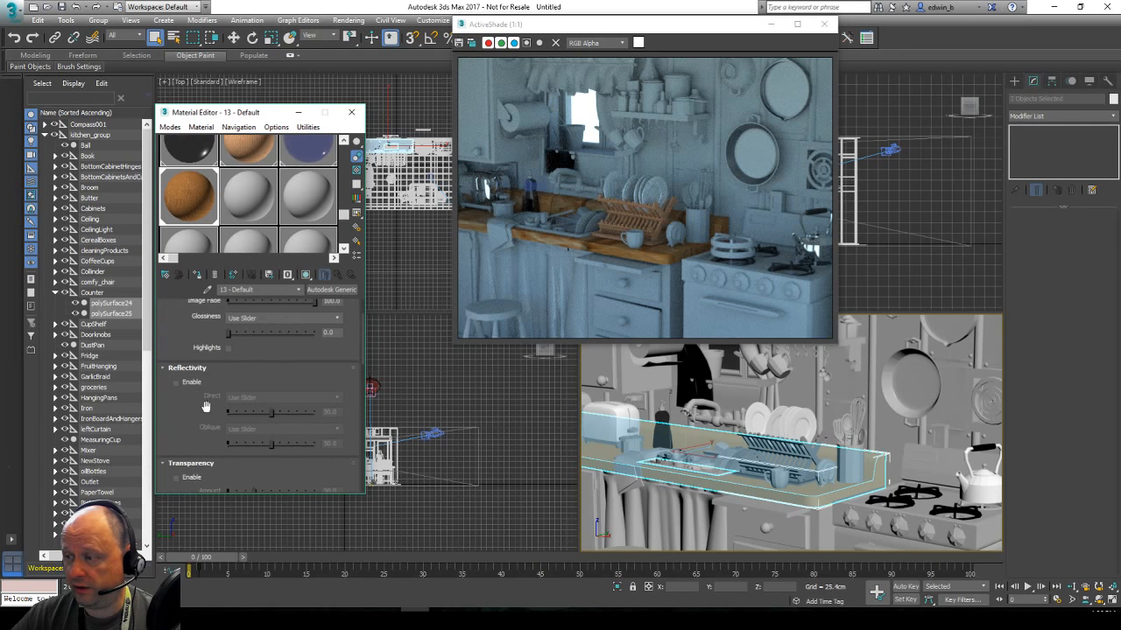
pyautogui.click(177, 383)
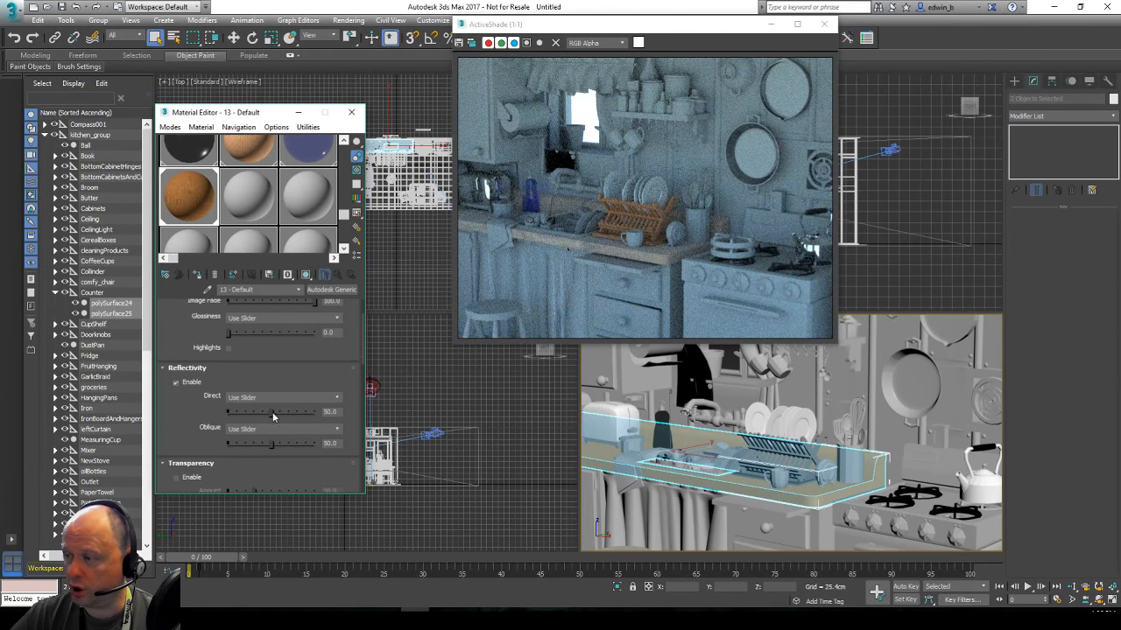
pyautogui.moveTo(273, 416); pyautogui.dragTo(250, 415)
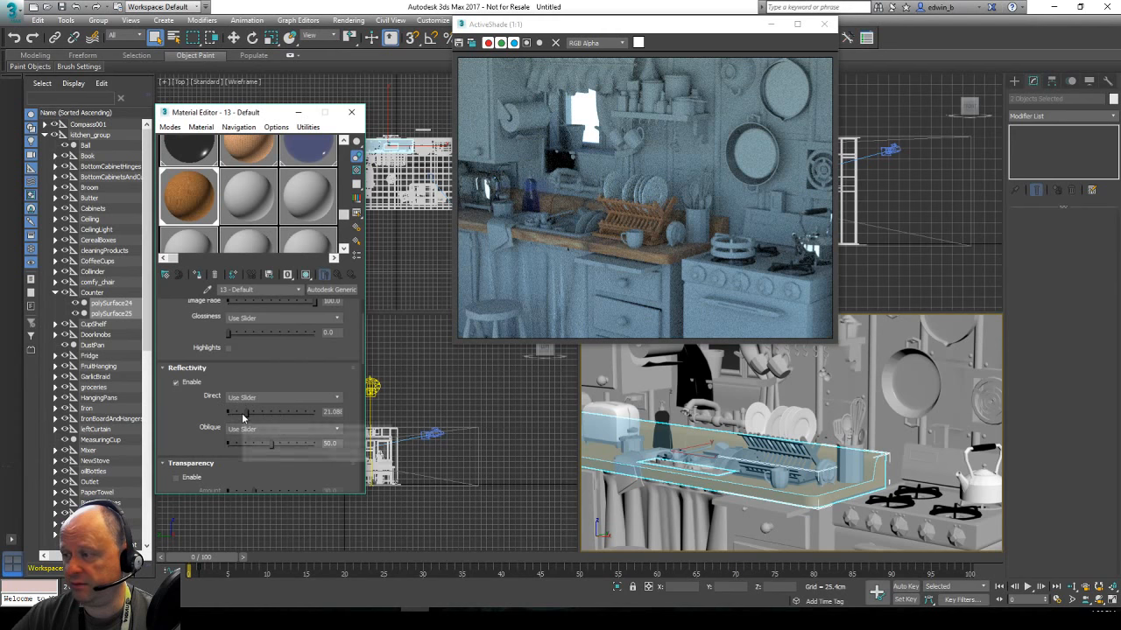
pyautogui.moveTo(243, 415); pyautogui.dragTo(280, 415)
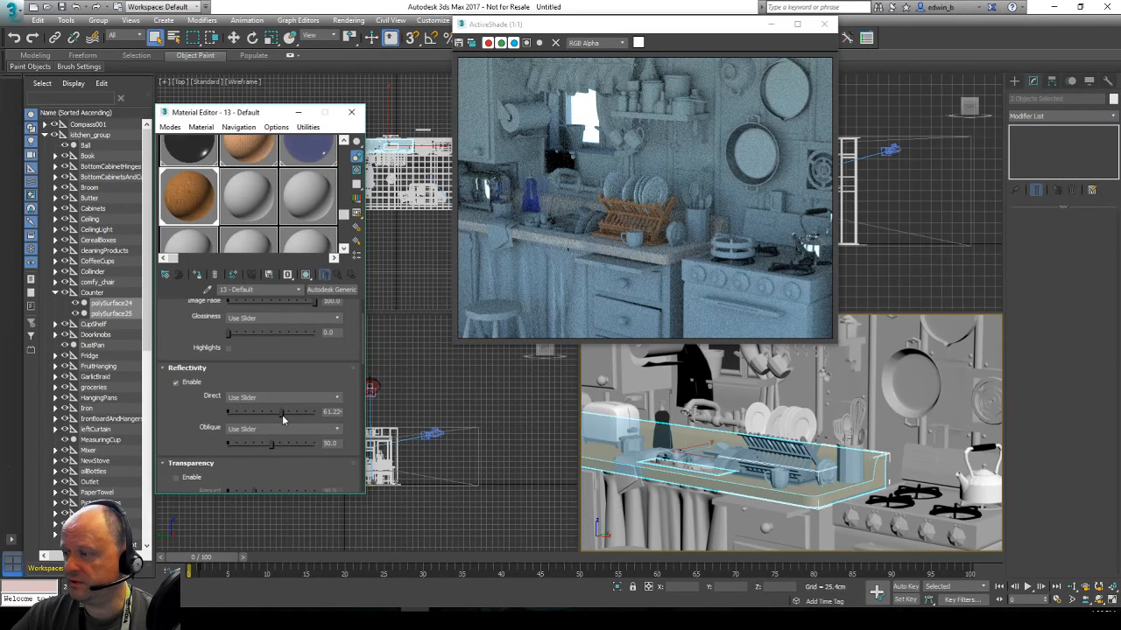
pyautogui.moveTo(282, 415); pyautogui.dragTo(269, 413)
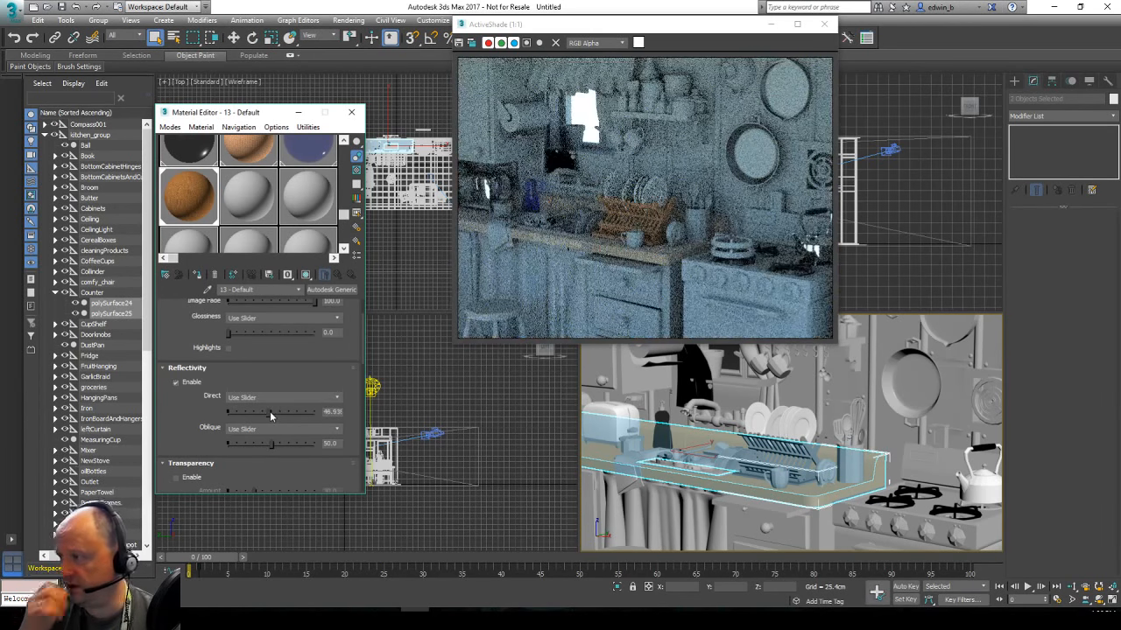
# Try a glossiness of 17 for the Boards material and settle on about 6.8.
pyautogui.moveTo(261, 349); pyautogui.dragTo(255, 436)
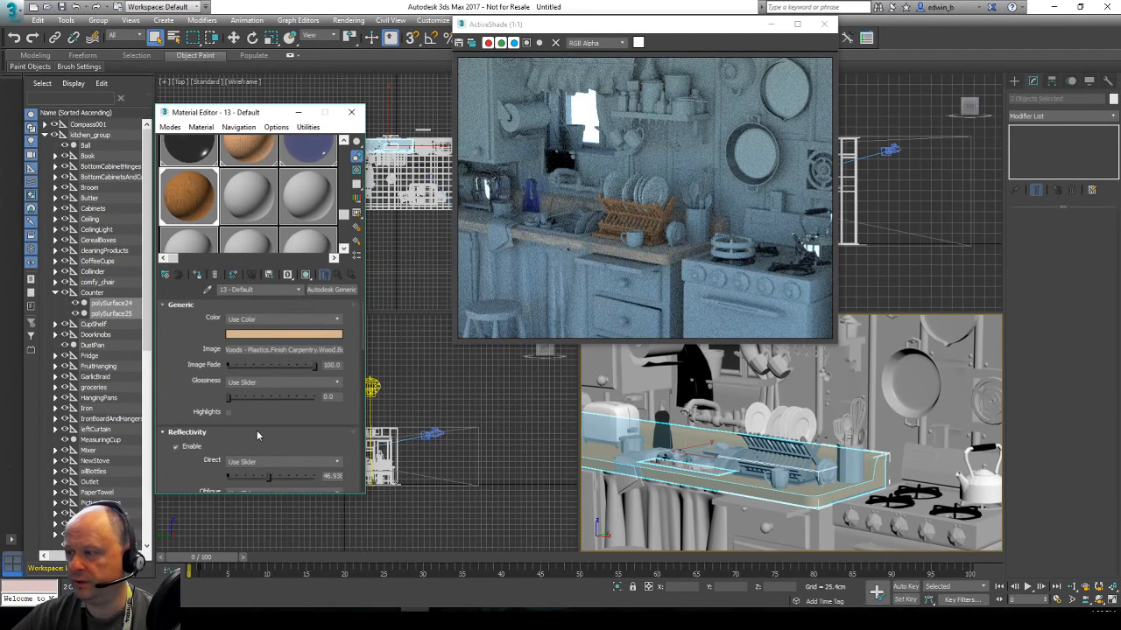
pyautogui.click(243, 397)
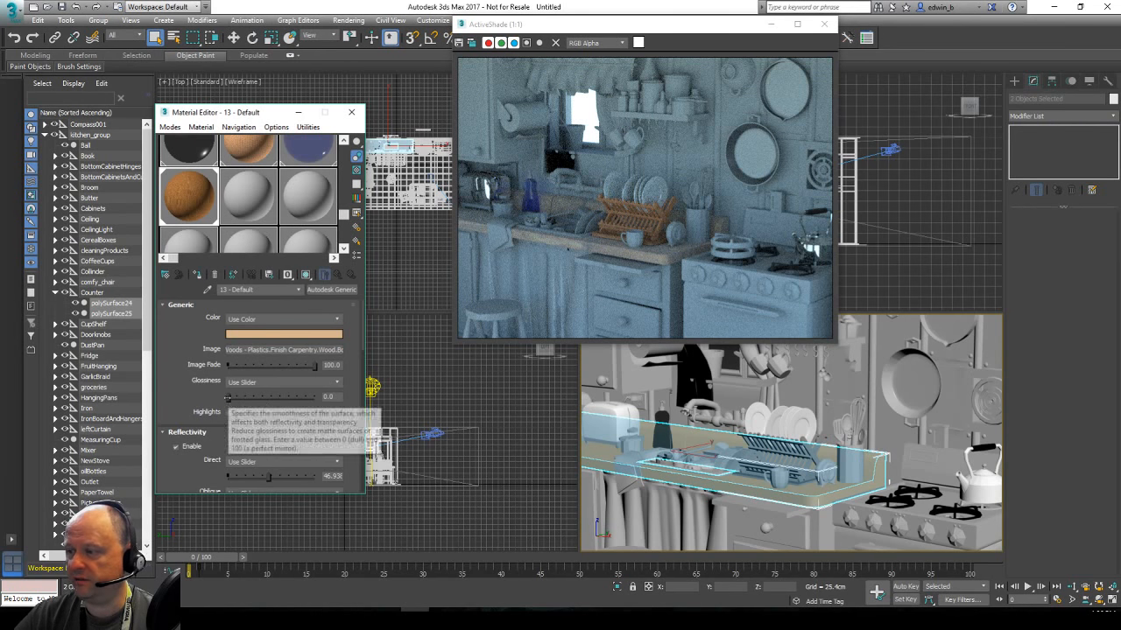
pyautogui.click(244, 399)
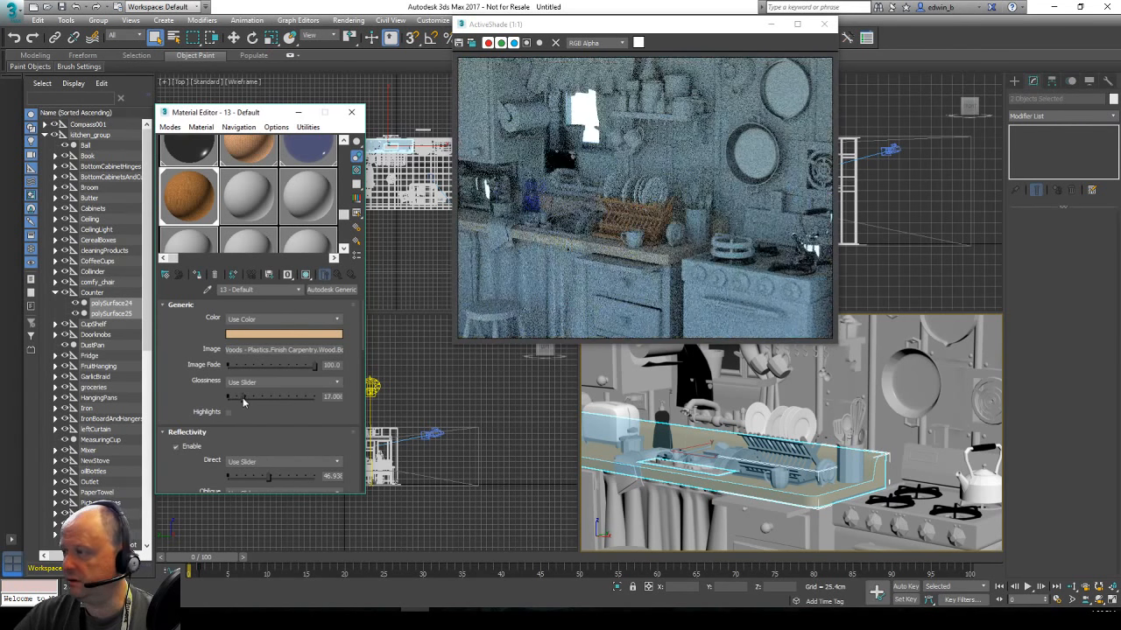
pyautogui.moveTo(244, 401); pyautogui.dragTo(233, 398)
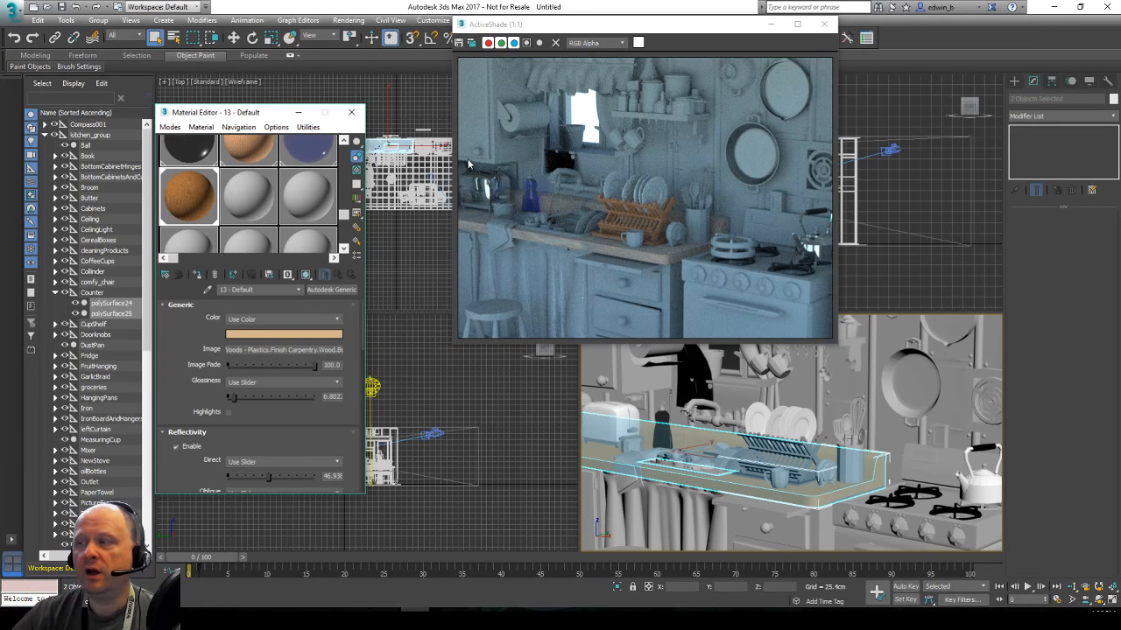
# Close the Material Editor and move the ActiveShade window clear of the Top and Left viewports.
pyautogui.click(352, 113)
pyautogui.scroll(5, 357, 452)
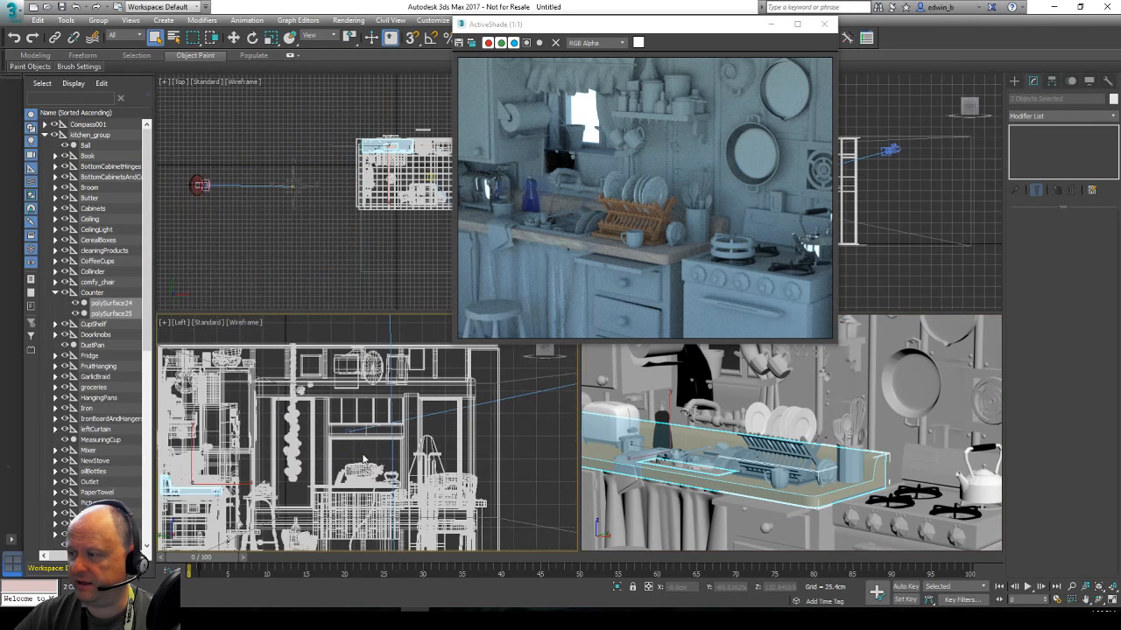
pyautogui.moveTo(602, 29); pyautogui.dragTo(235, 64)
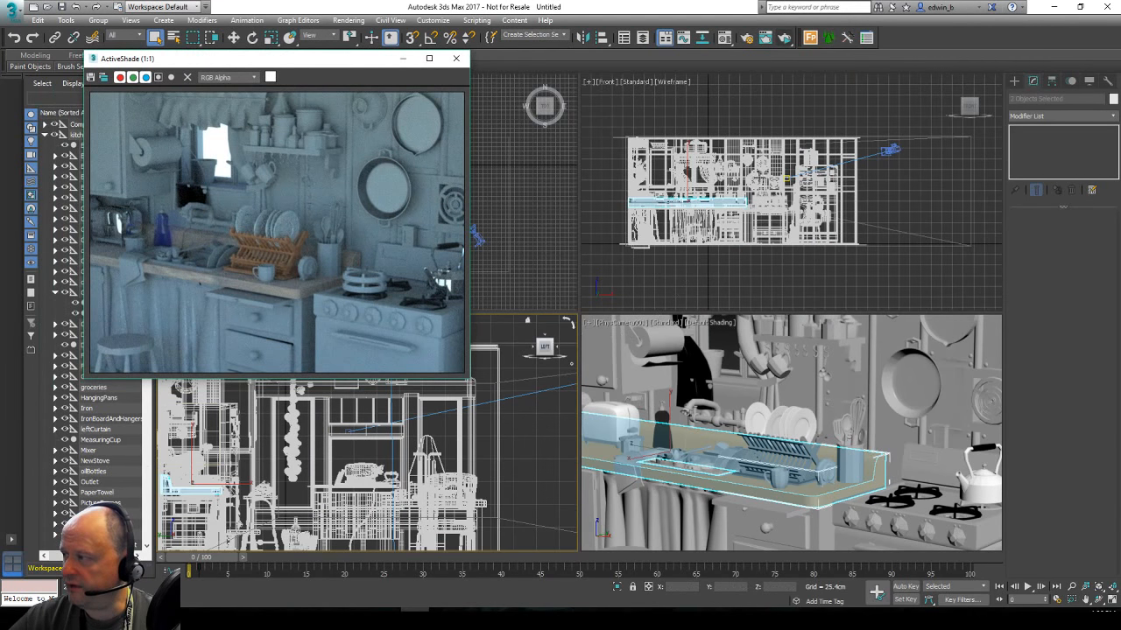
pyautogui.moveTo(322, 67); pyautogui.dragTo(849, 55)
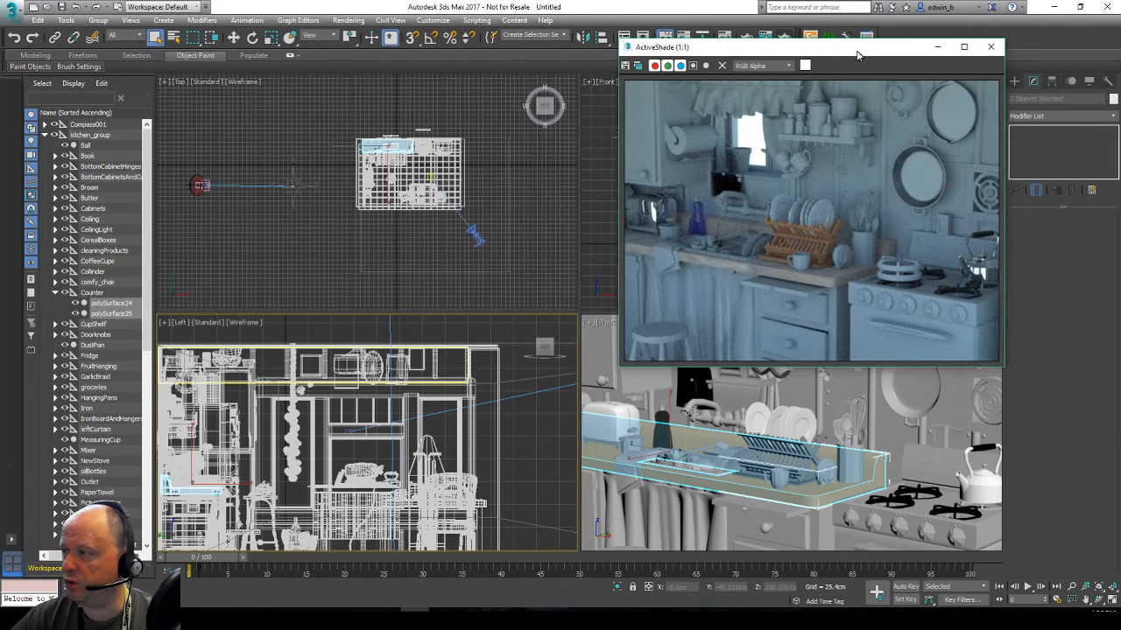
pyautogui.scroll(5, 394, 178)
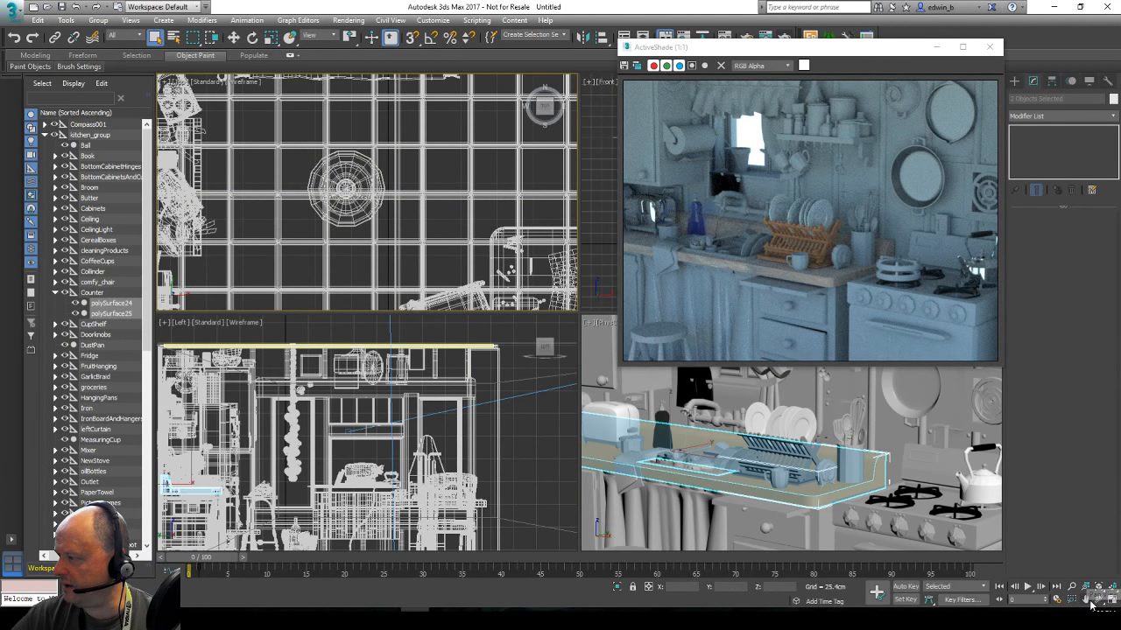
# Widen the camera view to frame the whole kitchen, including the table, ceiling lamp and refrigerator.
pyautogui.rightClick(851, 473)
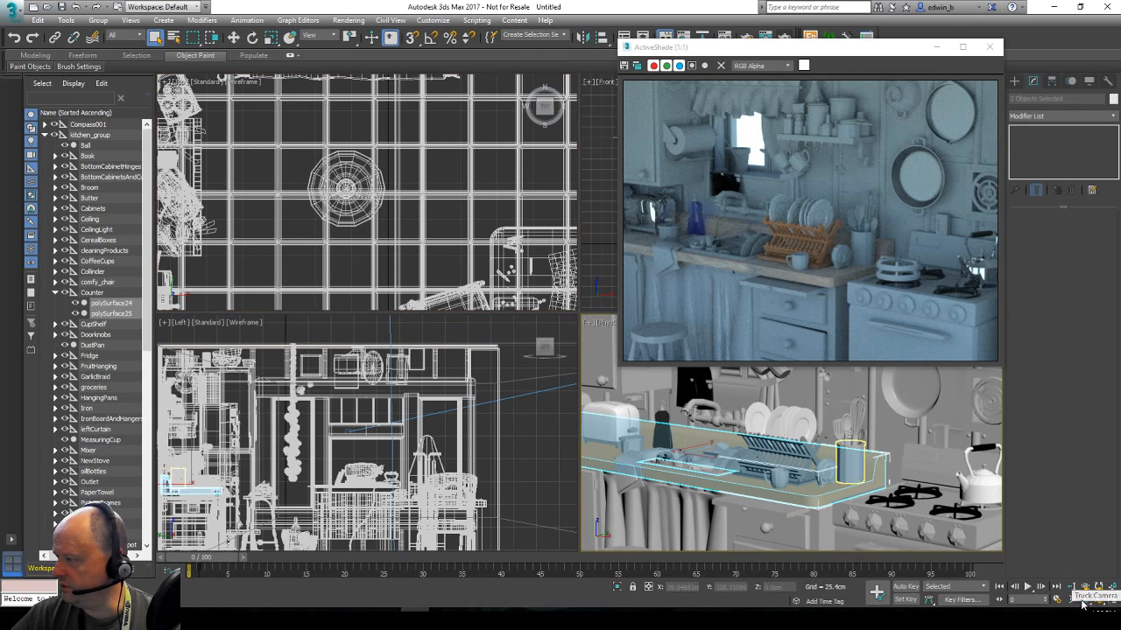
pyautogui.click(1072, 601)
pyautogui.moveTo(760, 440)
pyautogui.mouseDown()
pyautogui.moveTo(764, 468)
pyautogui.moveTo(790, 470)
pyautogui.moveTo(711, 471)
pyautogui.moveTo(748, 427)
pyautogui.moveTo(745, 448)
pyautogui.mouseUp()
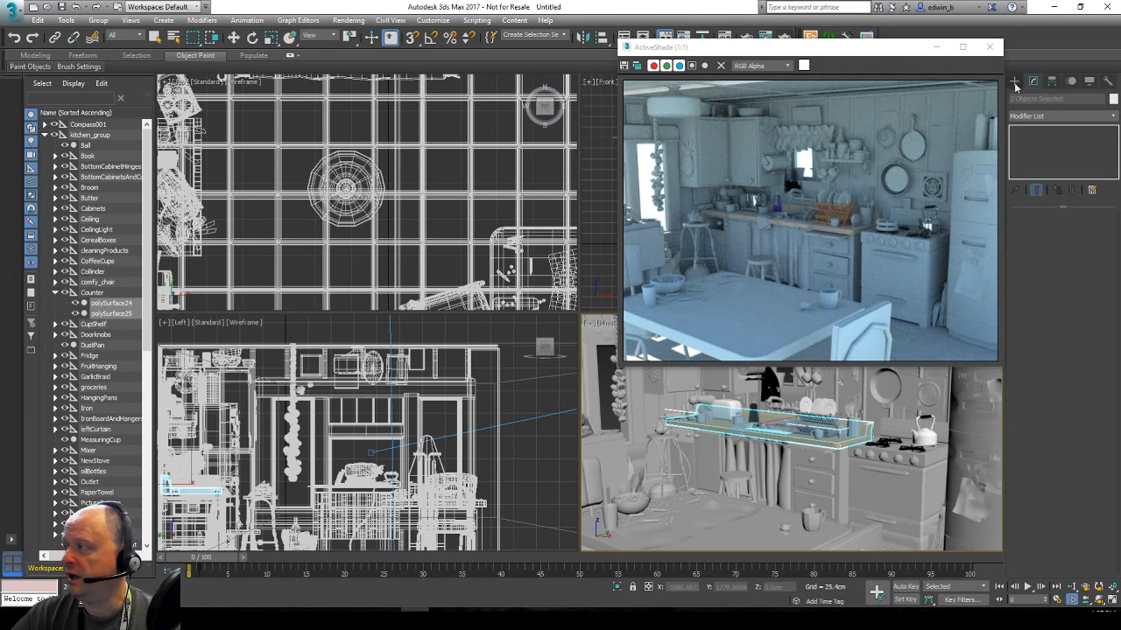
# Create a finalRender area light of about 45 by 50 cm beside the ceiling lamp in the Top view.
pyautogui.click(1015, 82)
pyautogui.click(1043, 98)
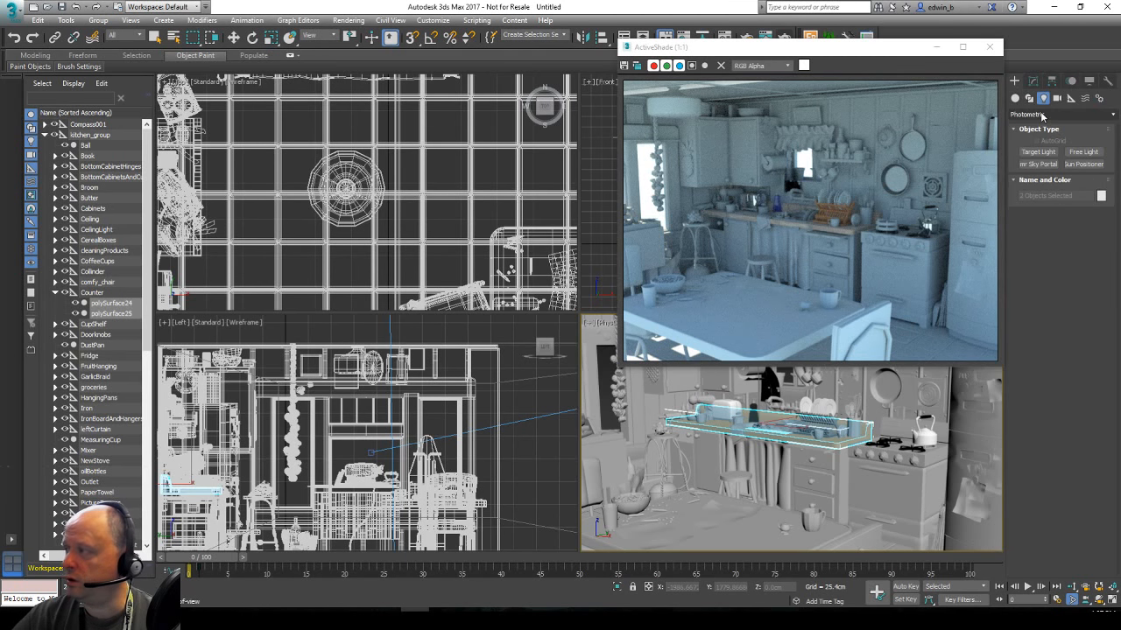
pyautogui.click(1044, 114)
pyautogui.click(1033, 147)
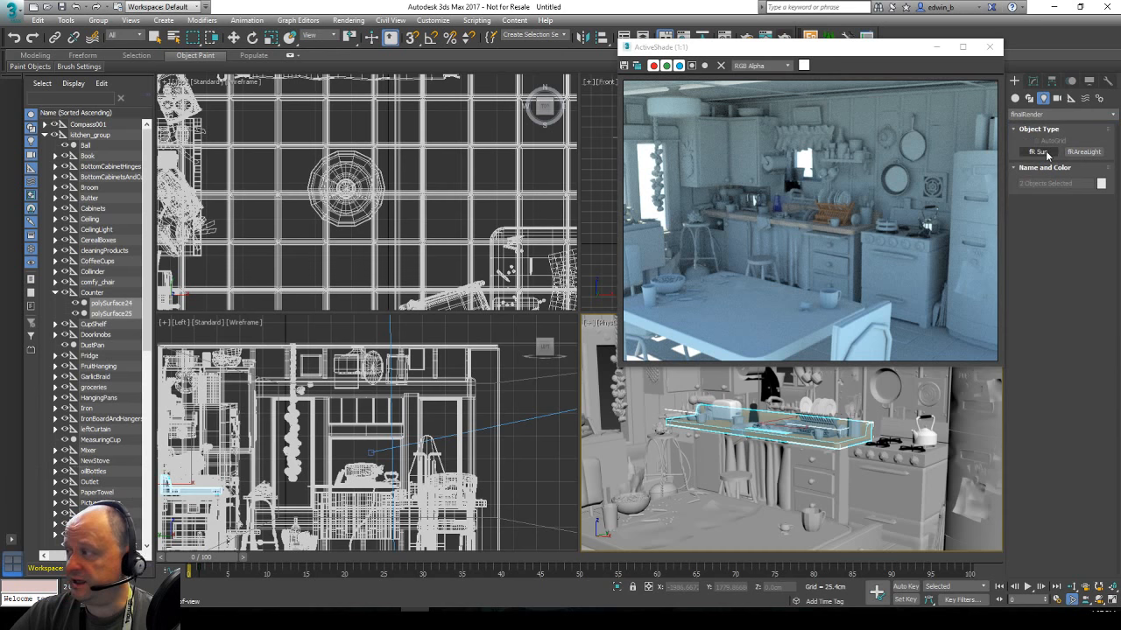
pyautogui.click(1086, 152)
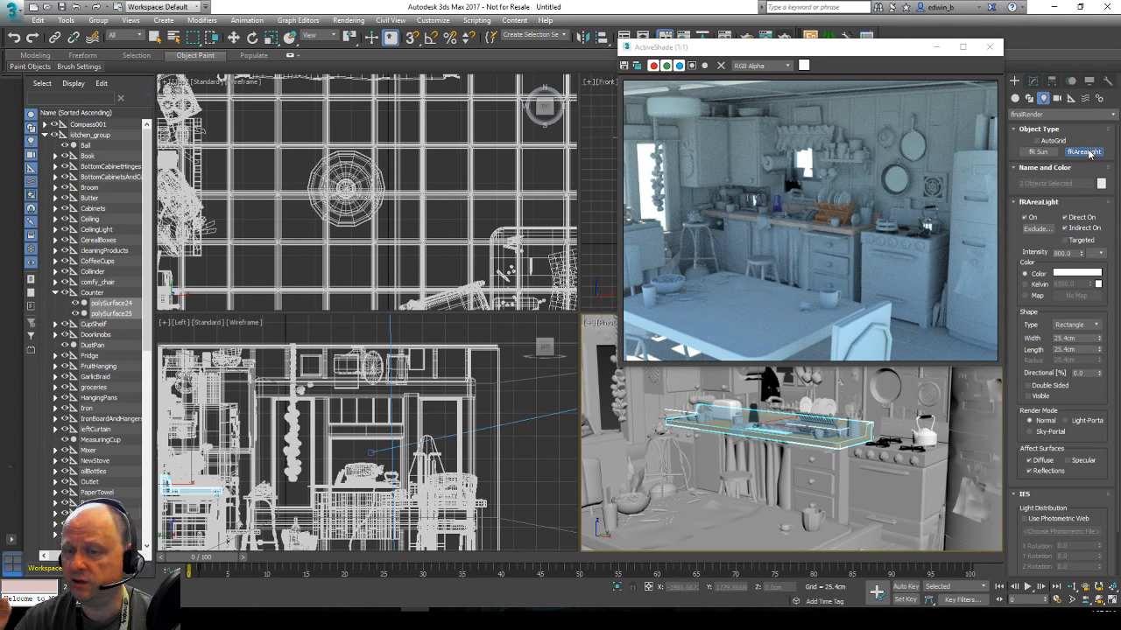
pyautogui.click(1088, 153)
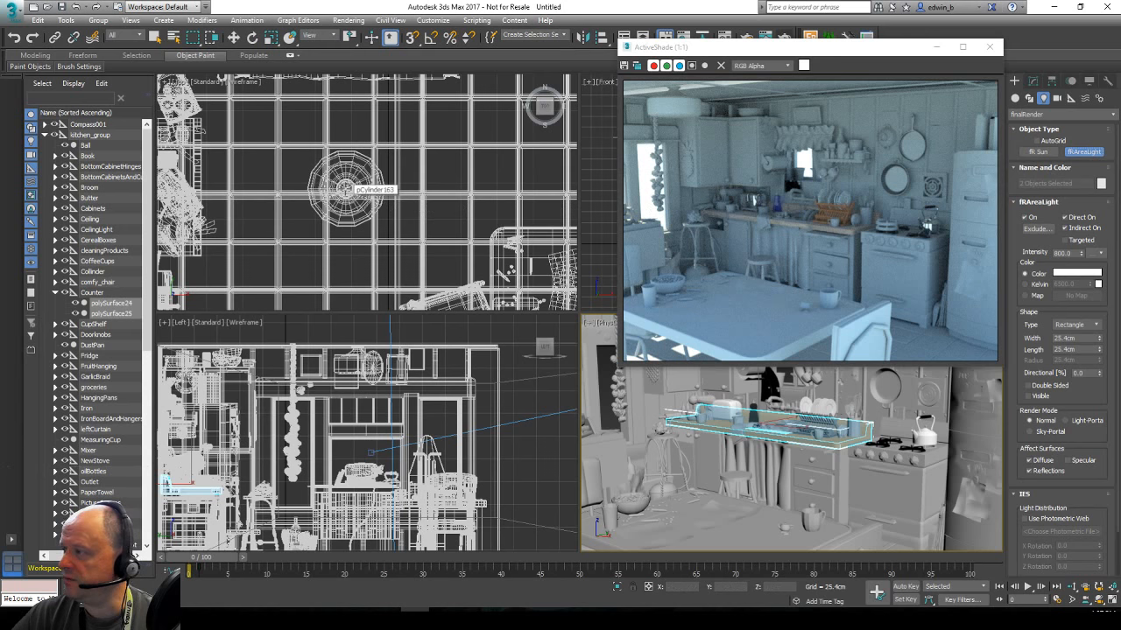
pyautogui.moveTo(345, 188); pyautogui.dragTo(410, 117)
# Raise the area light to the ceiling lamp's height and move it over the lamp's centre in the Top view.
pyautogui.scroll(-4, 402, 335)
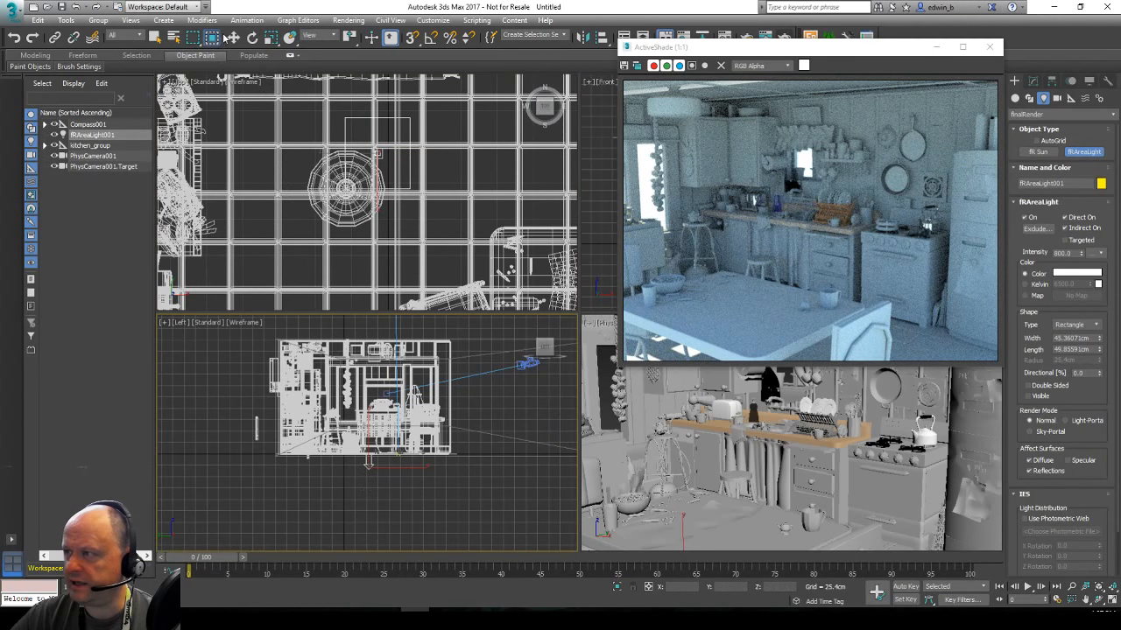
pyautogui.click(233, 36)
pyautogui.moveTo(368, 420); pyautogui.dragTo(367, 326)
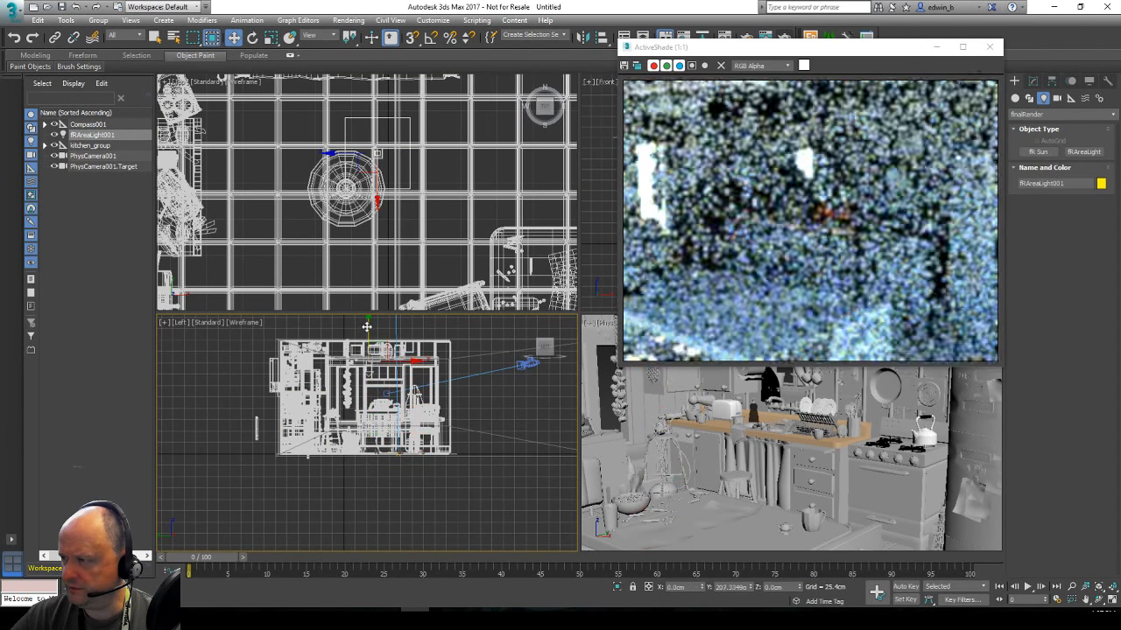
pyautogui.scroll(7, 360, 383)
pyautogui.moveTo(369, 373); pyautogui.dragTo(323, 514, button='middle')
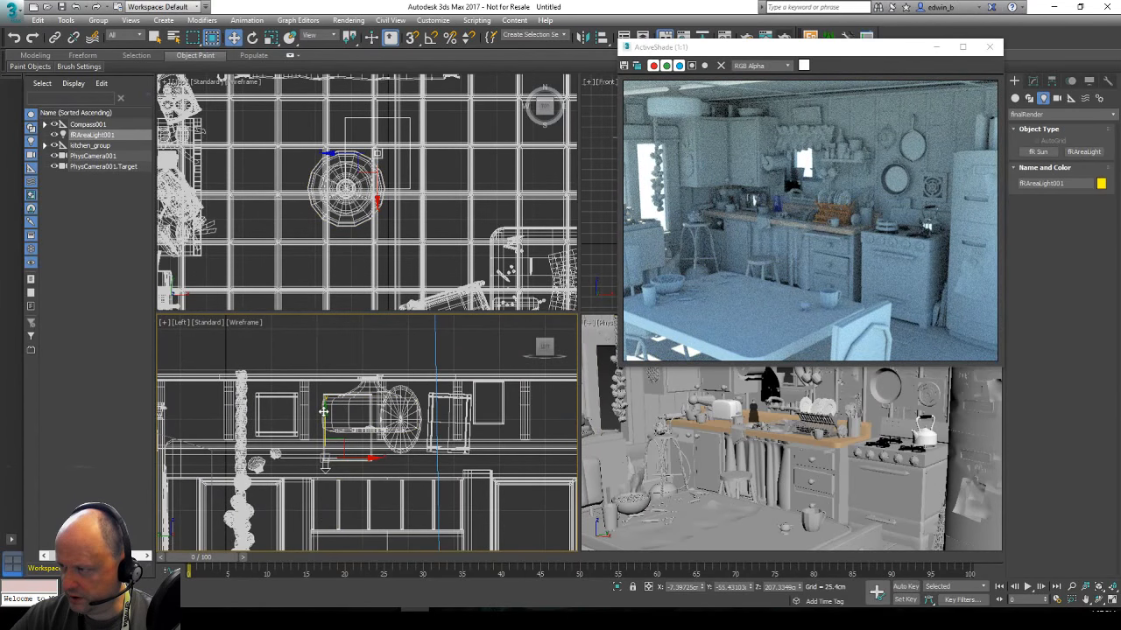
pyautogui.moveTo(324, 412); pyautogui.dragTo(327, 388)
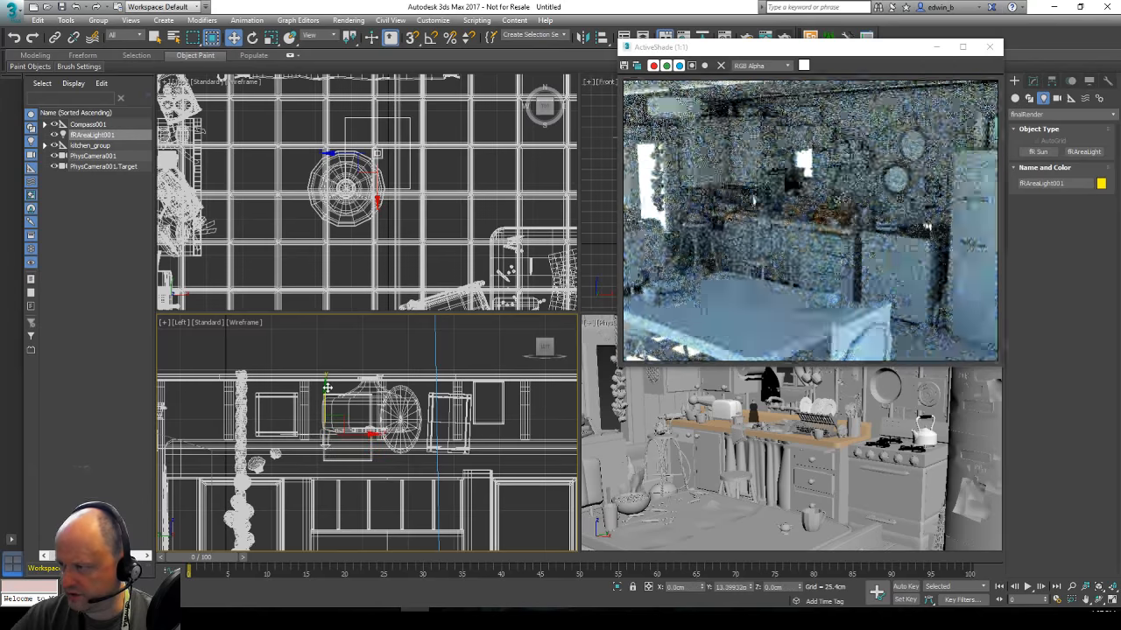
pyautogui.click(383, 142)
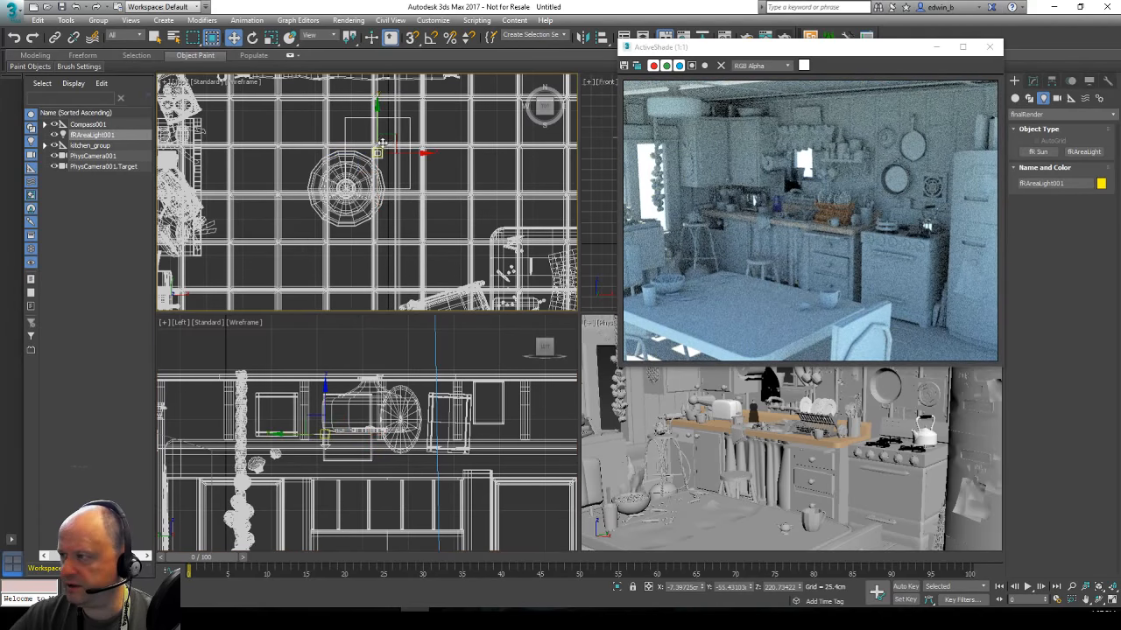
pyautogui.moveTo(383, 142); pyautogui.dragTo(354, 178)
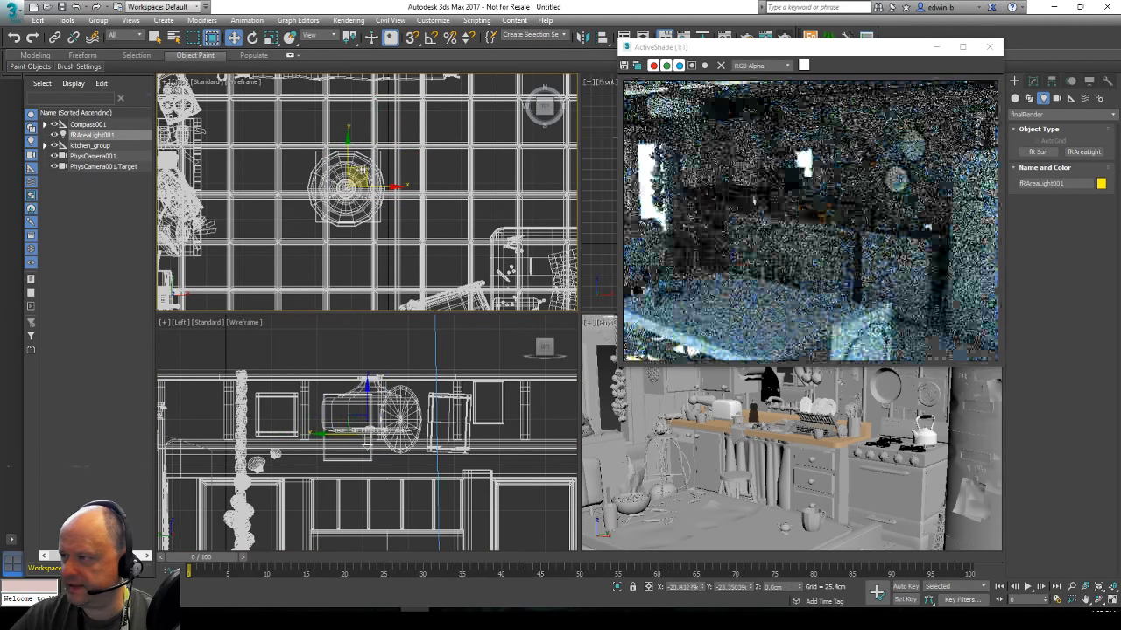
# Change the area light's shape type to Disc.
pyautogui.click(1033, 81)
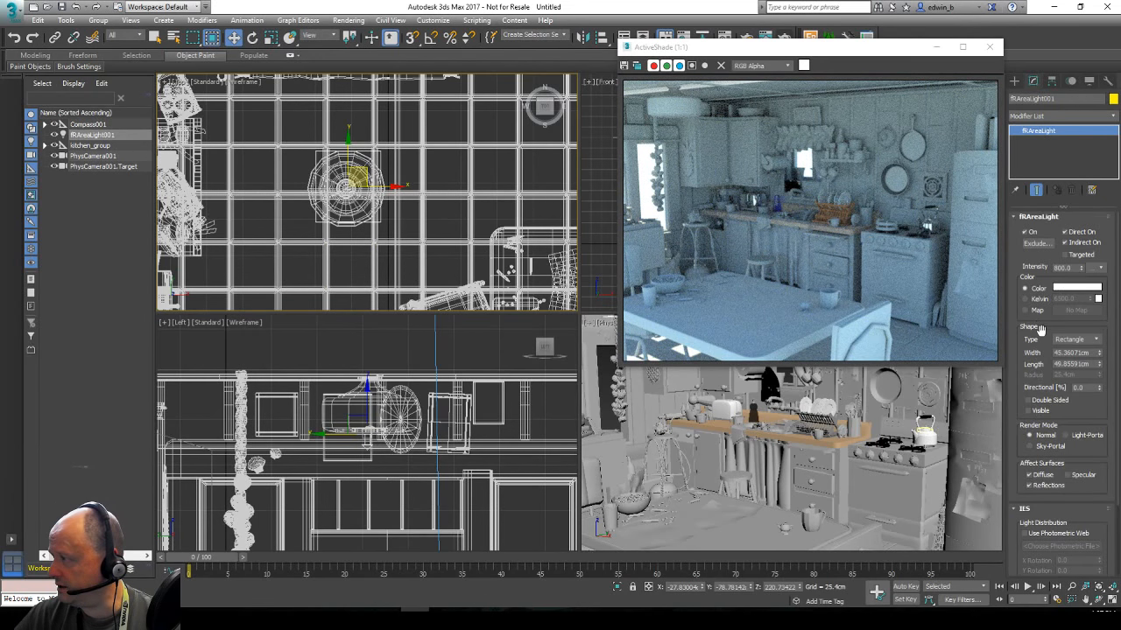
pyautogui.click(1077, 339)
pyautogui.click(1069, 366)
# Set the disc light's intensity to 200 and make the light visible in the render.
pyautogui.click(1100, 268)
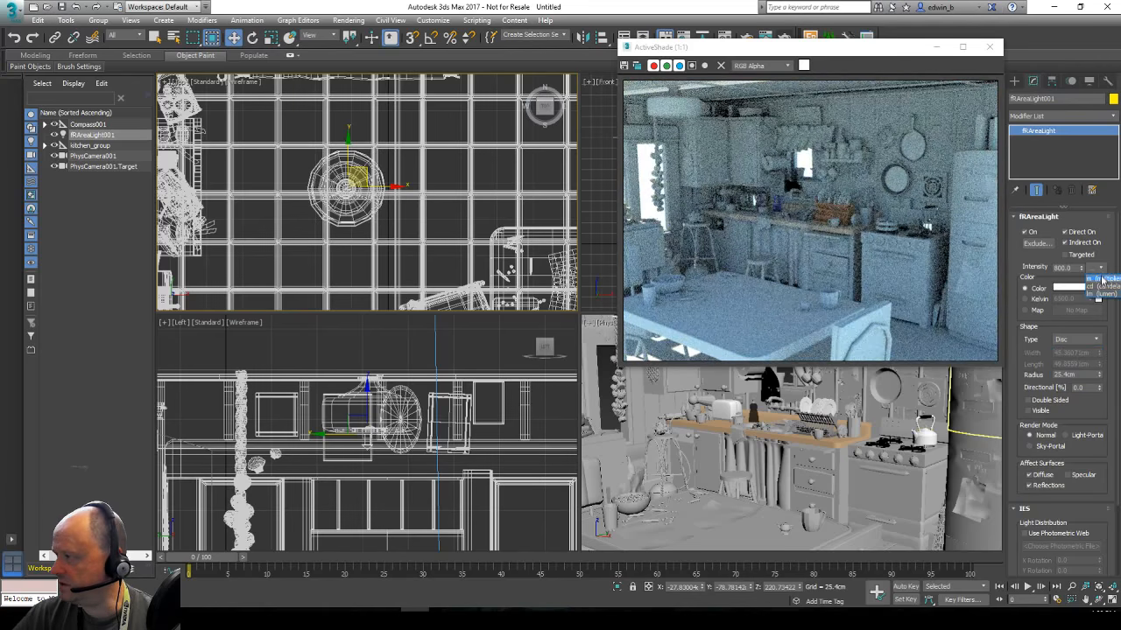
pyautogui.click(1103, 279)
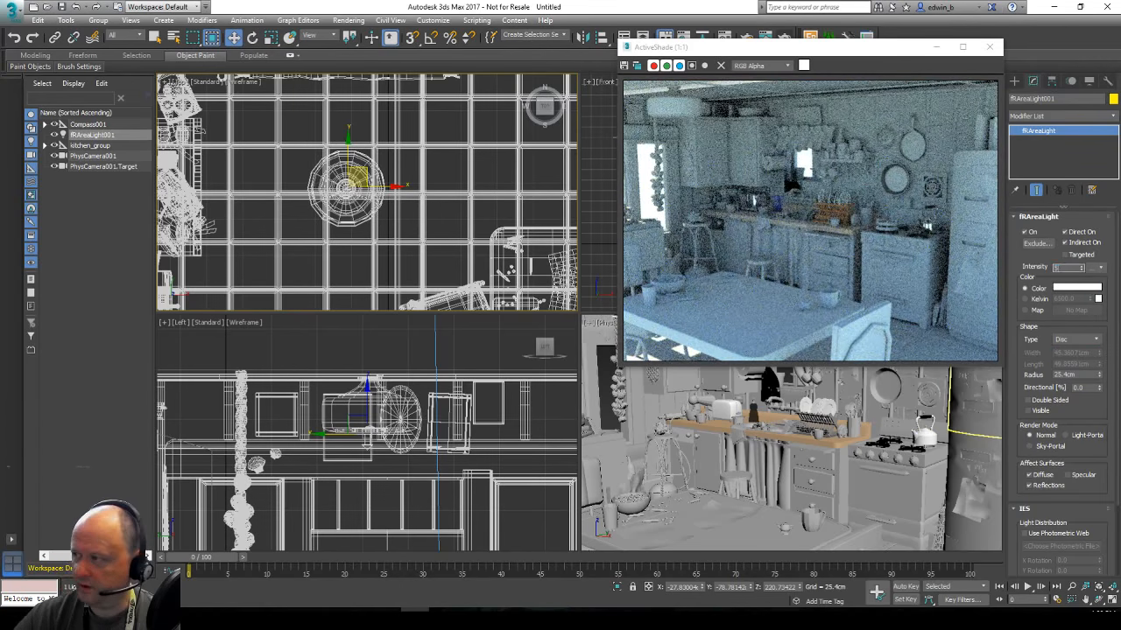
pyautogui.press('Return')
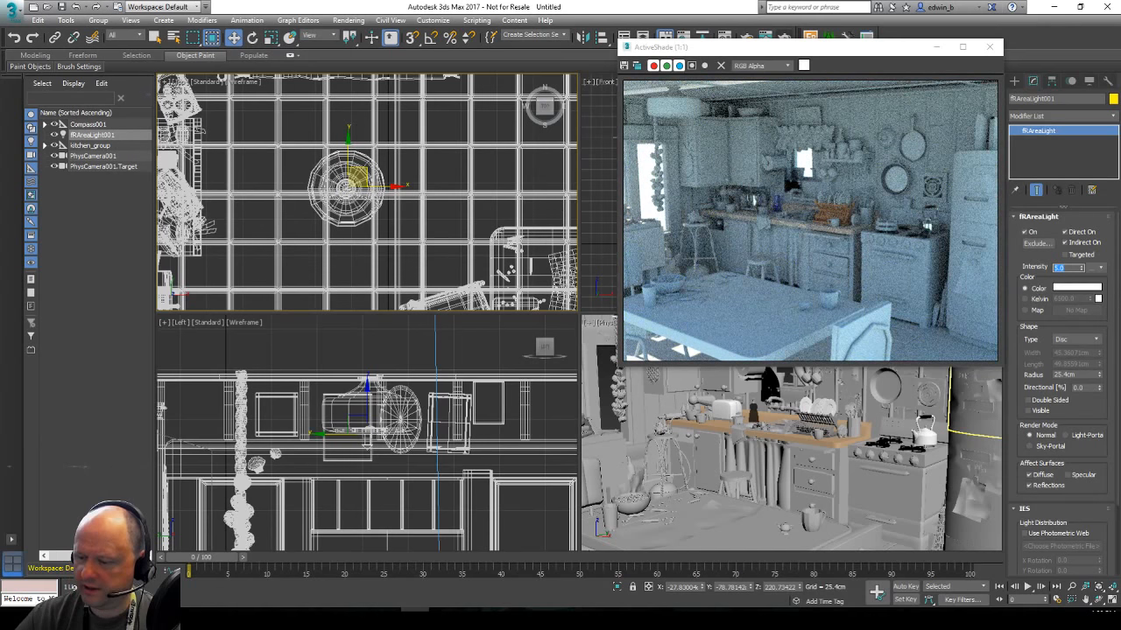
pyautogui.write('200')
pyautogui.press('Return')
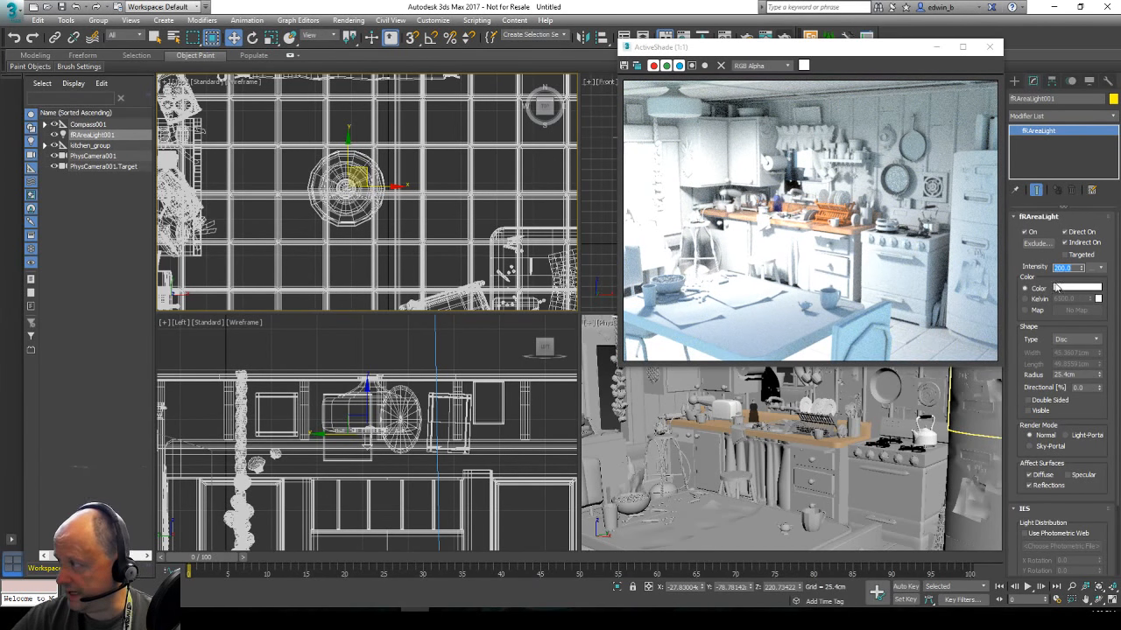
pyautogui.click(1037, 410)
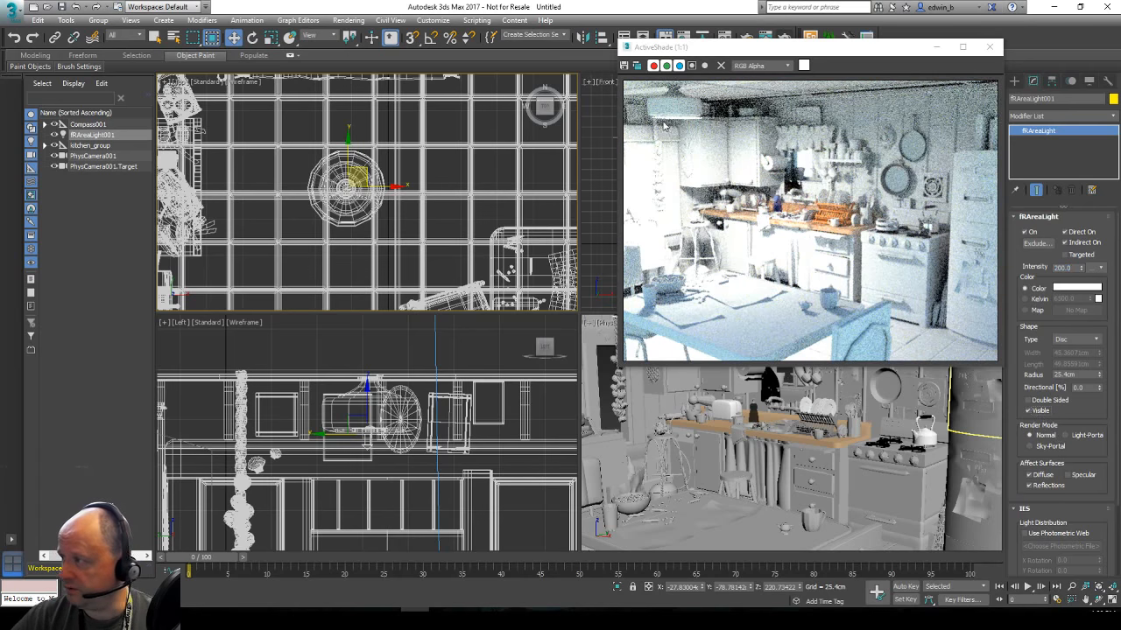
# Lower the physical camera in the Left view to a height of about 152 cm.
pyautogui.click(1098, 599)
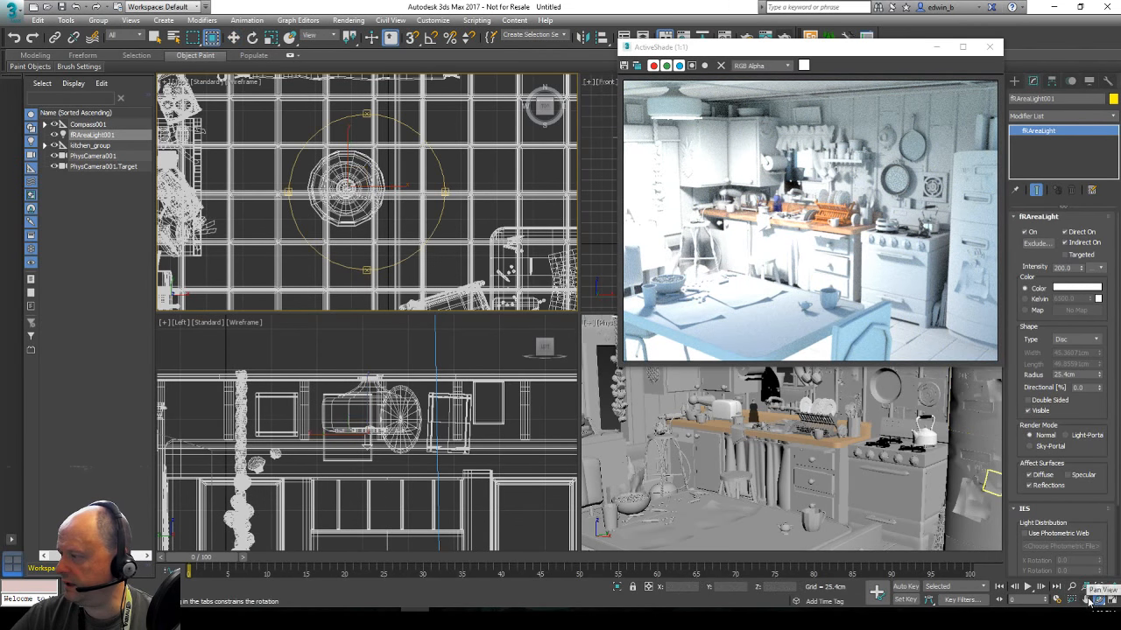
pyautogui.click(1097, 599)
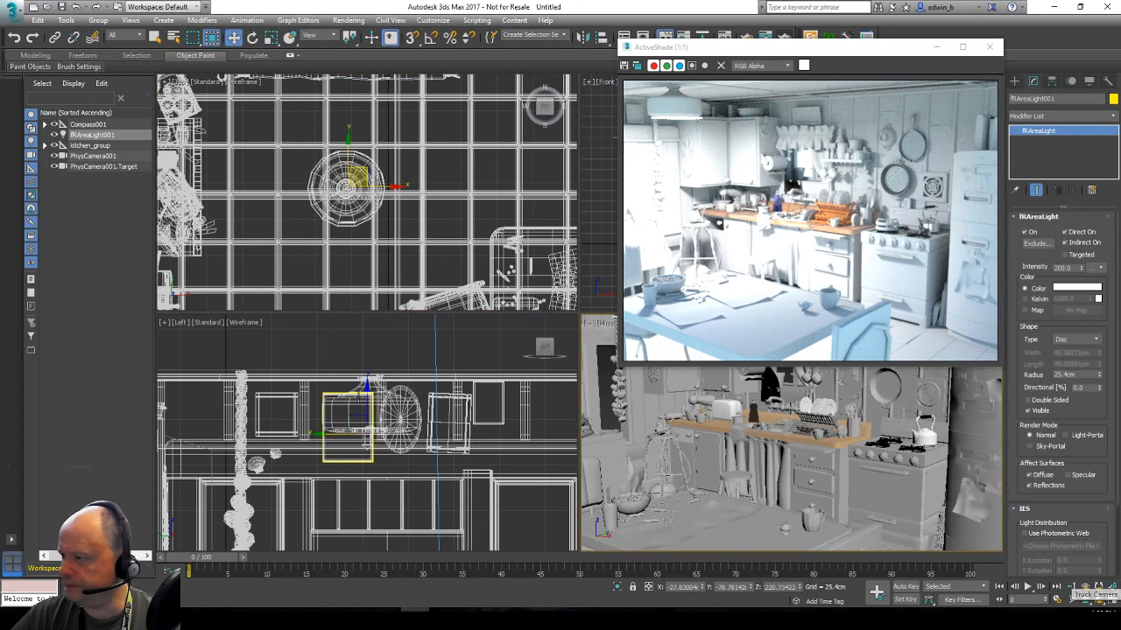
pyautogui.scroll(-5, 378, 404)
pyautogui.moveTo(378, 404); pyautogui.dragTo(285, 348, button='middle')
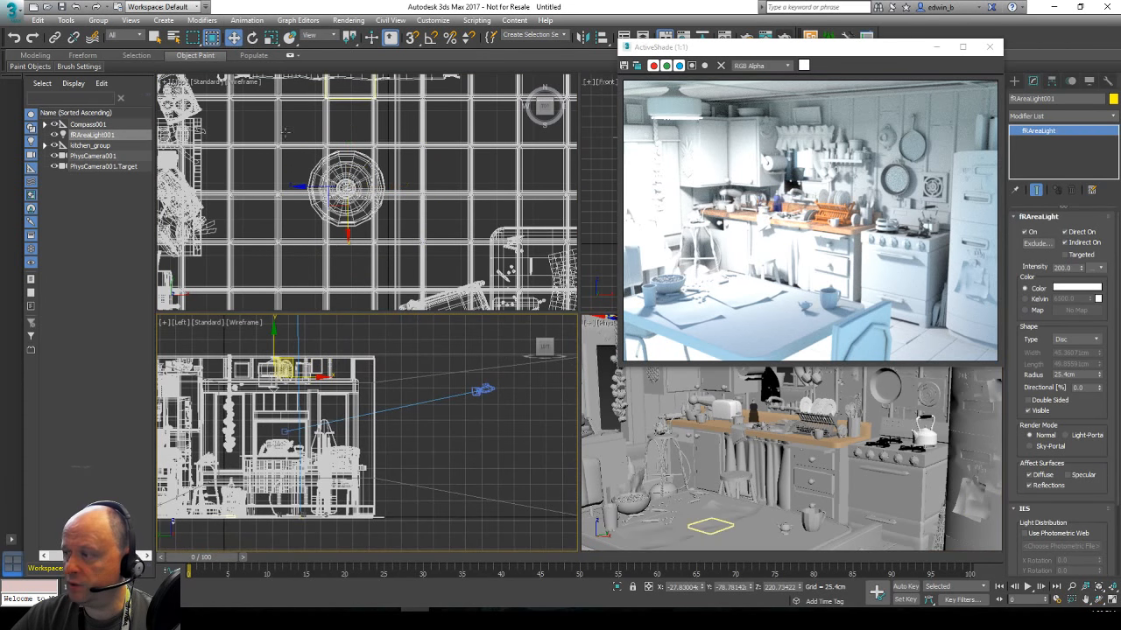
pyautogui.click(483, 389)
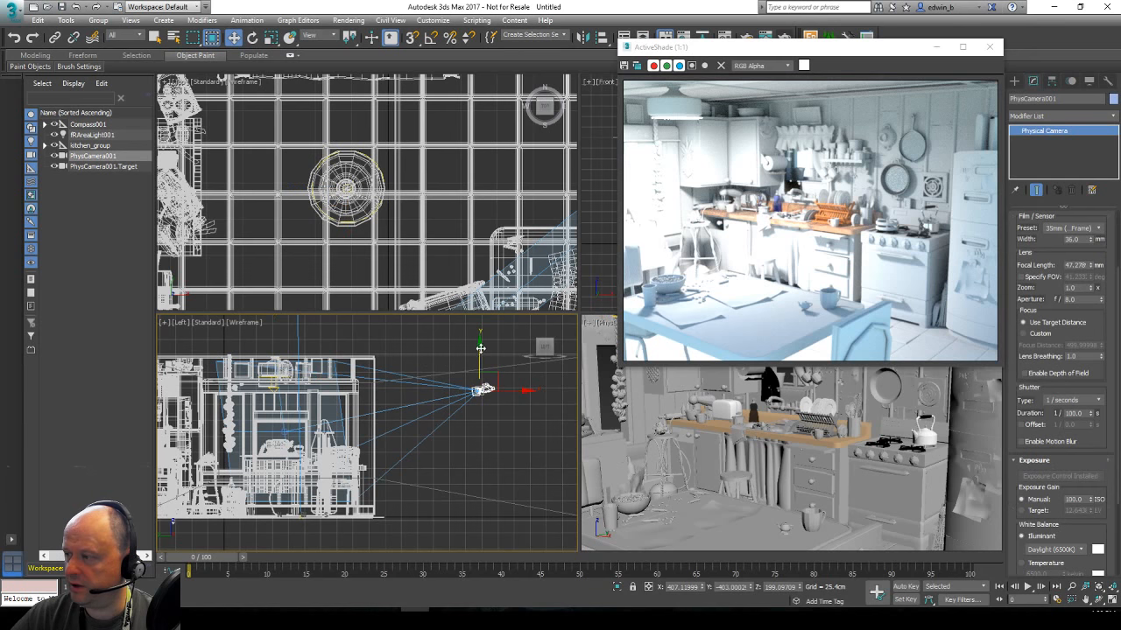
pyautogui.moveTo(479, 349); pyautogui.dragTo(482, 378)
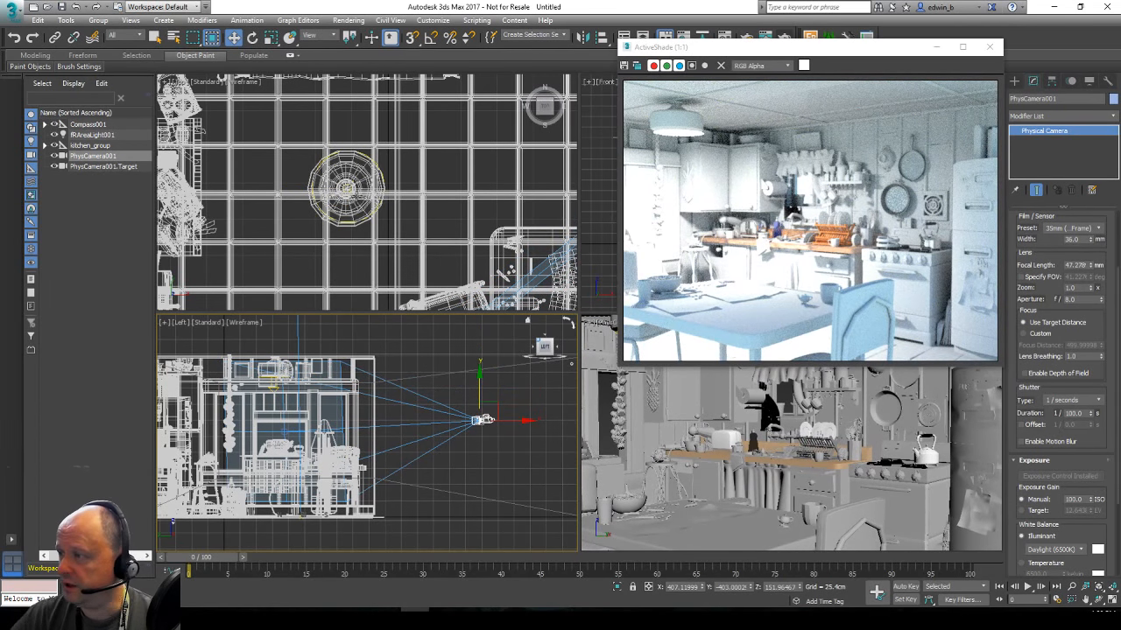
# Centre the area light precisely on the ceiling lamp and raise it slightly to a height of about 221.4 cm.
pyautogui.scroll(2, 342, 176)
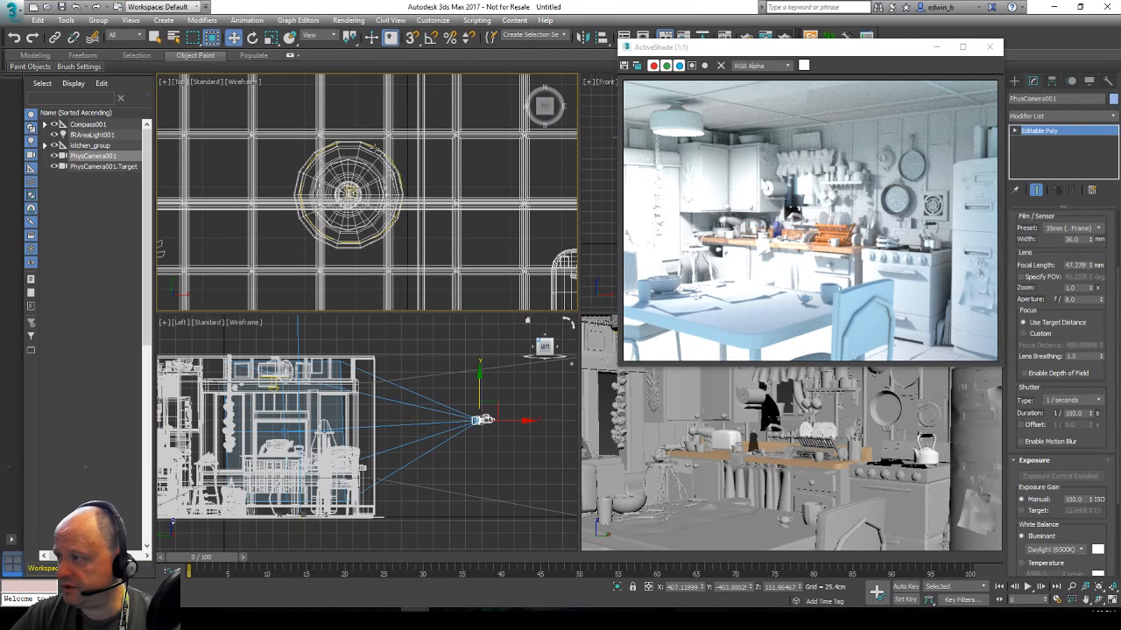
pyautogui.click(375, 147)
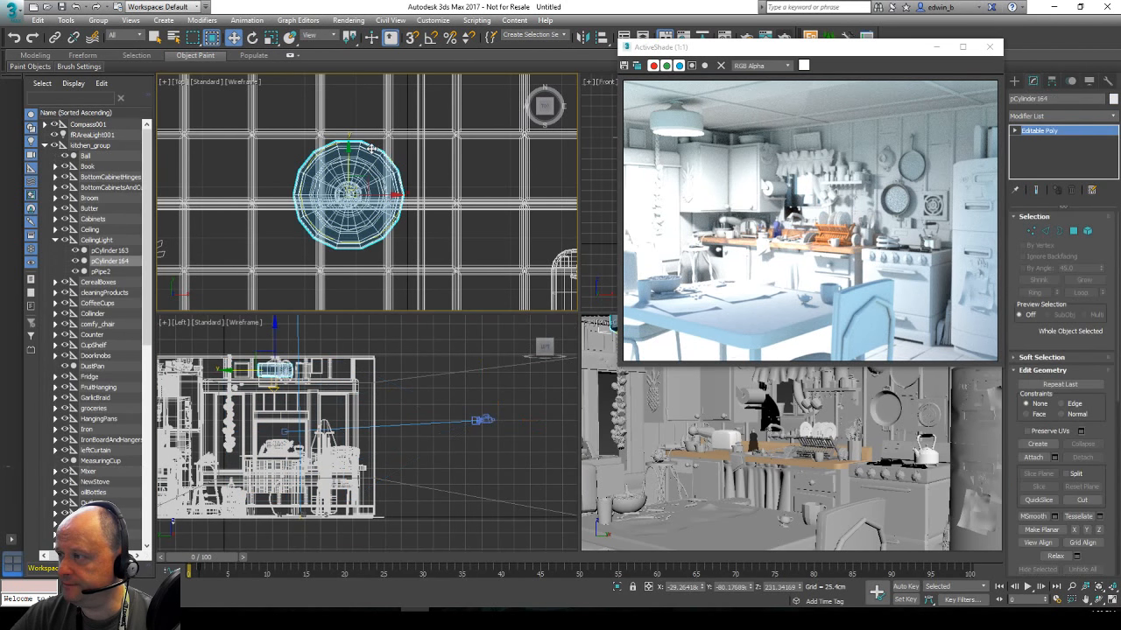
pyautogui.click(369, 153)
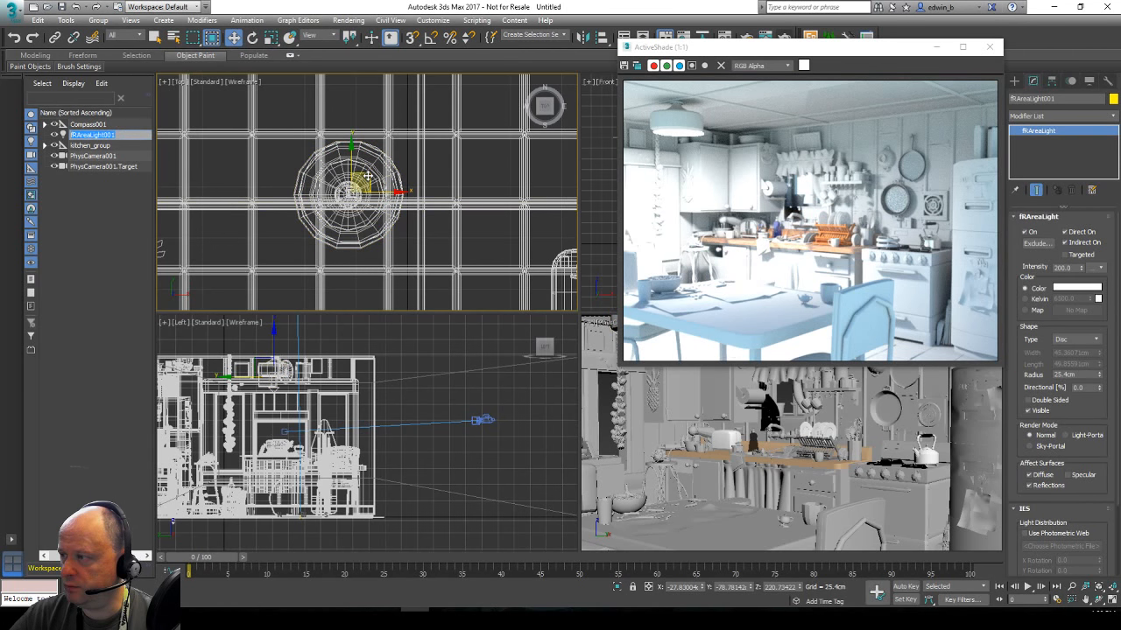
pyautogui.moveTo(367, 176); pyautogui.dragTo(366, 178)
pyautogui.scroll(9, 274, 377)
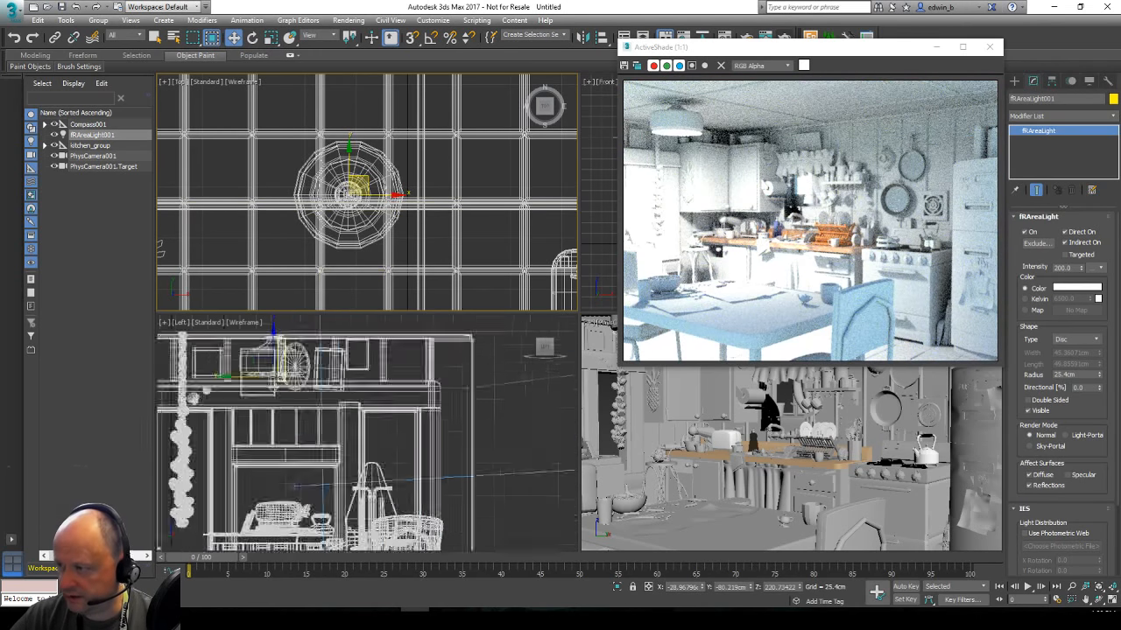
pyautogui.scroll(3, 271, 375)
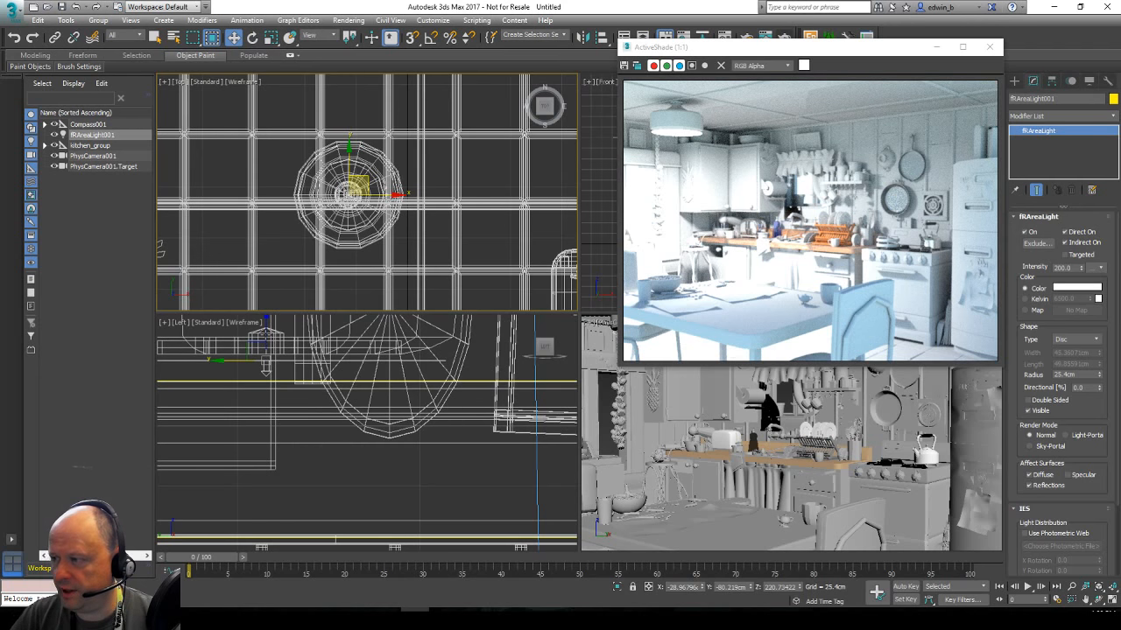
pyautogui.rightClick(271, 376)
pyautogui.moveTo(266, 330); pyautogui.dragTo(266, 327)
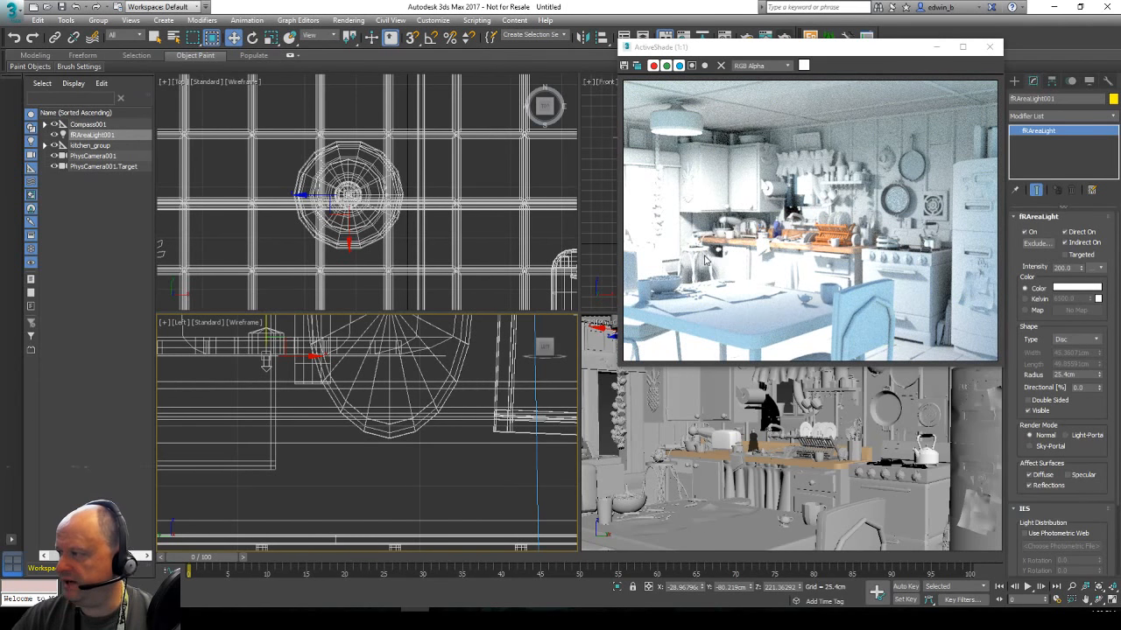
# Shift the camera framing to show more of the window side and reduce the area light's intensity to 50.
pyautogui.moveTo(703, 469); pyautogui.dragTo(734, 460, button='middle')
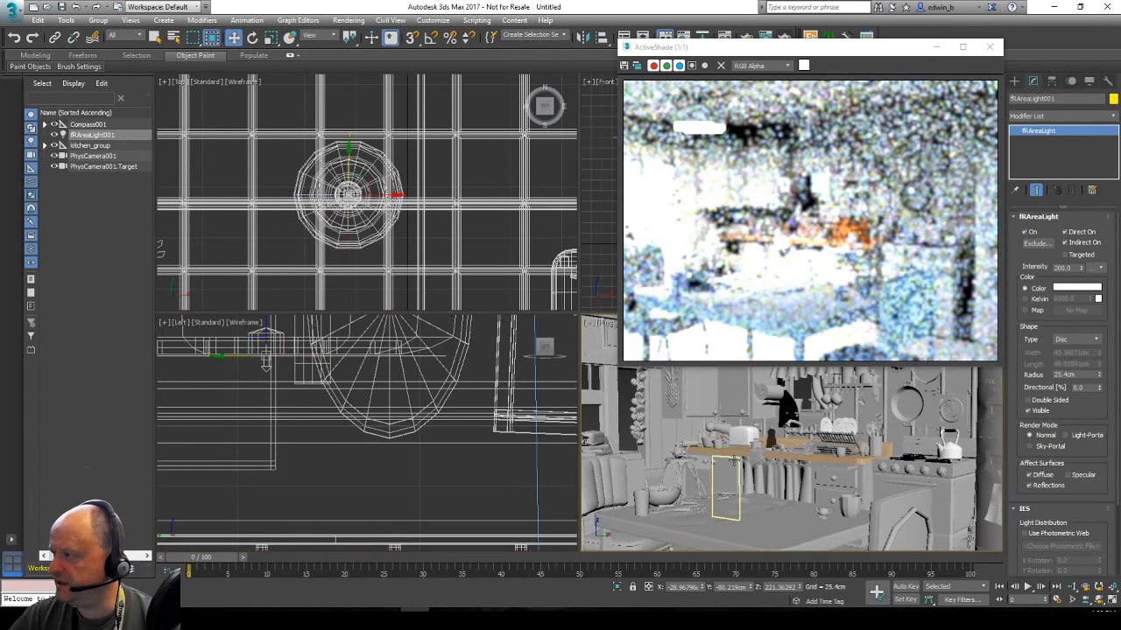
pyautogui.doubleClick(1062, 267)
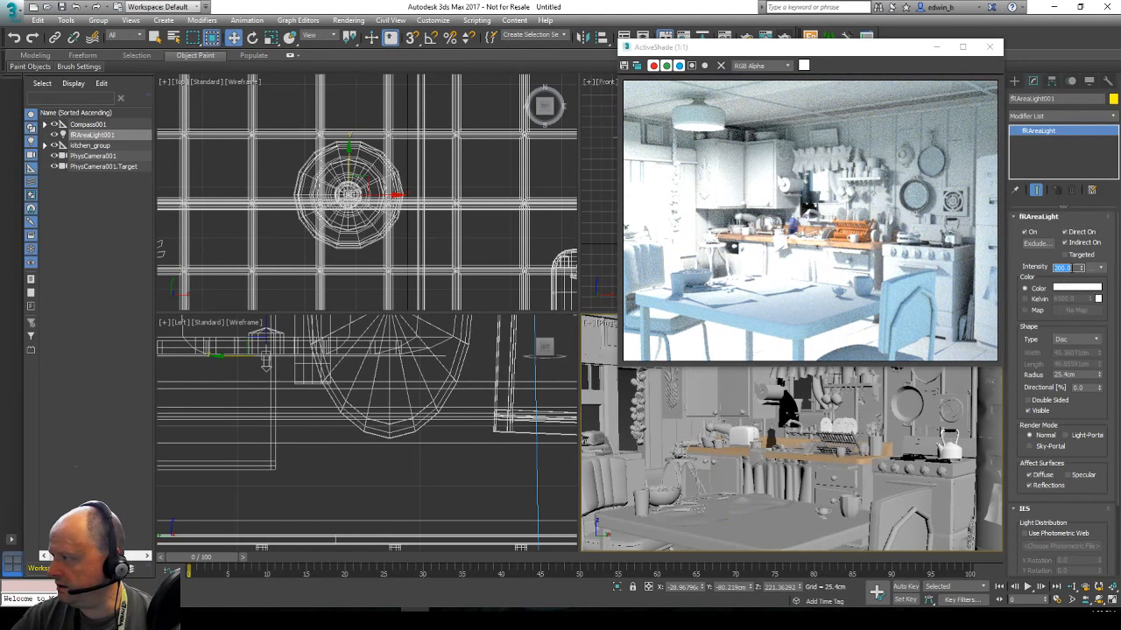
pyautogui.press('Return')
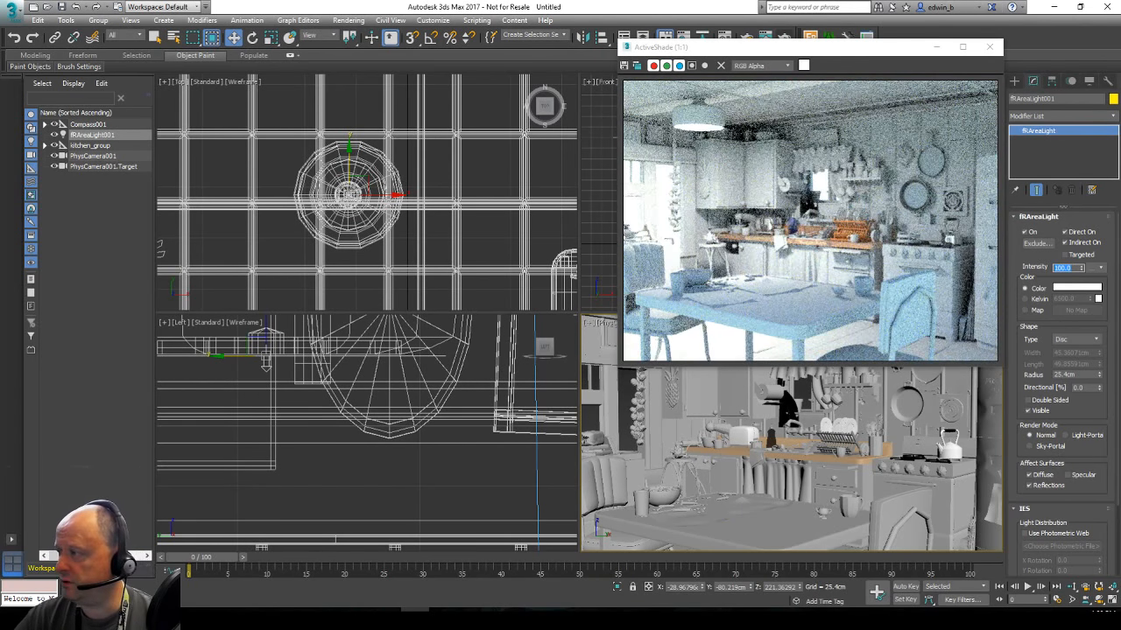
pyautogui.write('50')
pyautogui.press('Return')
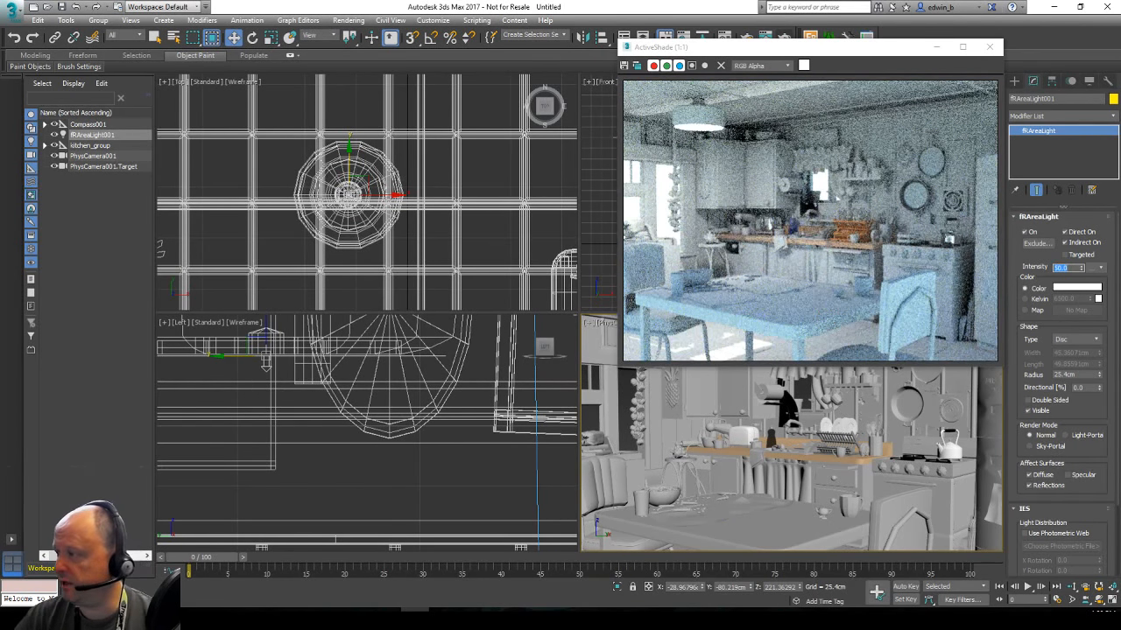
# Tint the area light pale yellow with an RGB colour of 252, 253, 216.
pyautogui.click(1076, 289)
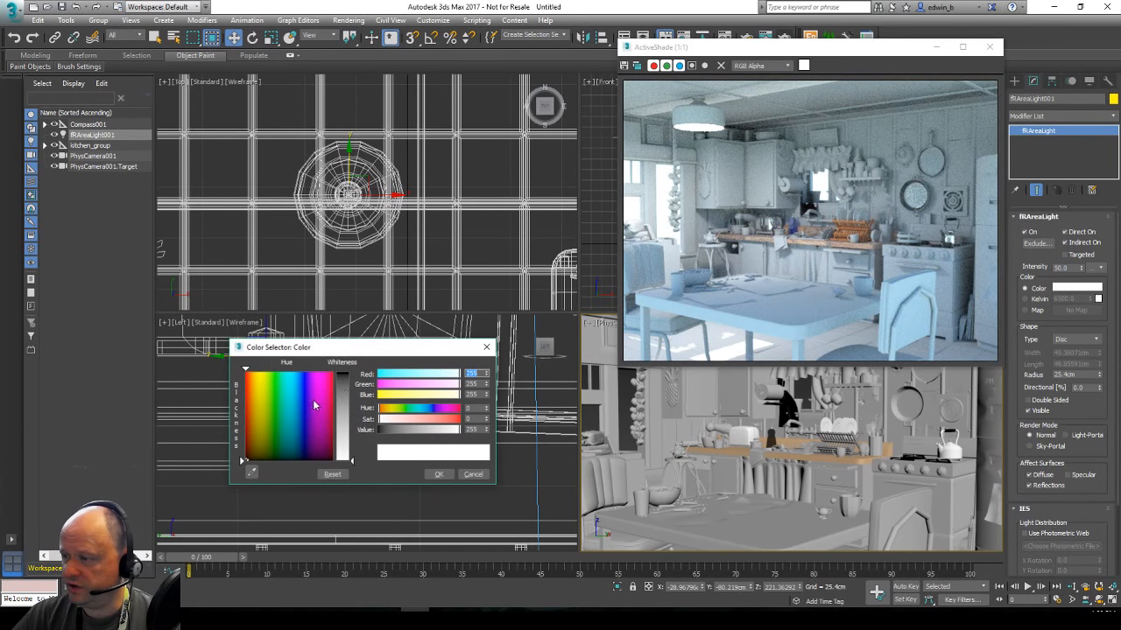
pyautogui.click(260, 378)
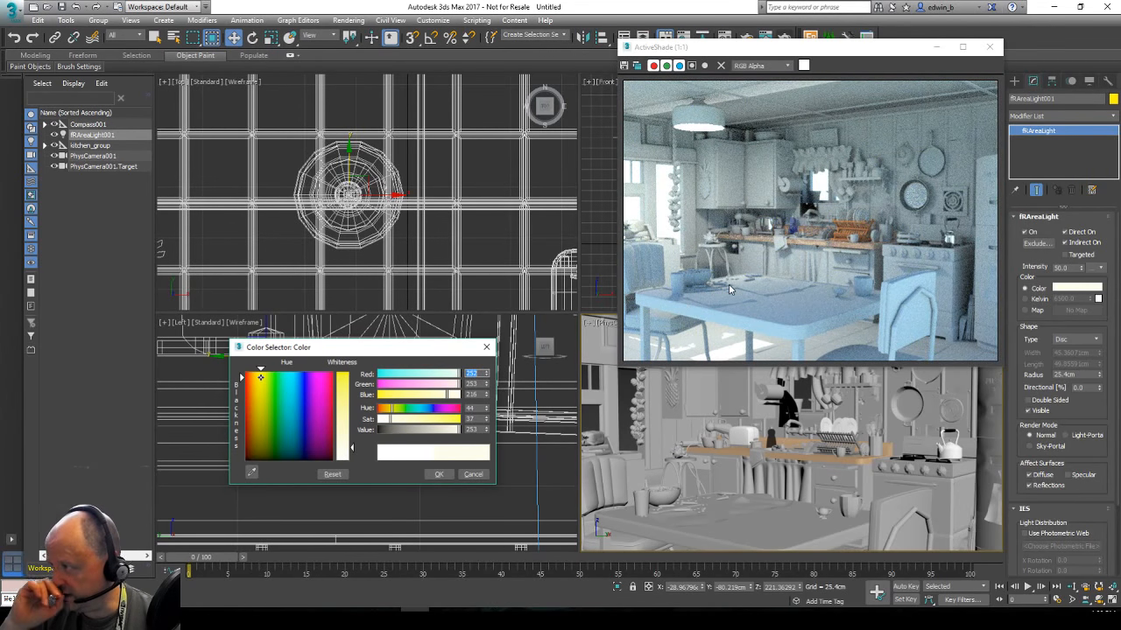
pyautogui.click(438, 474)
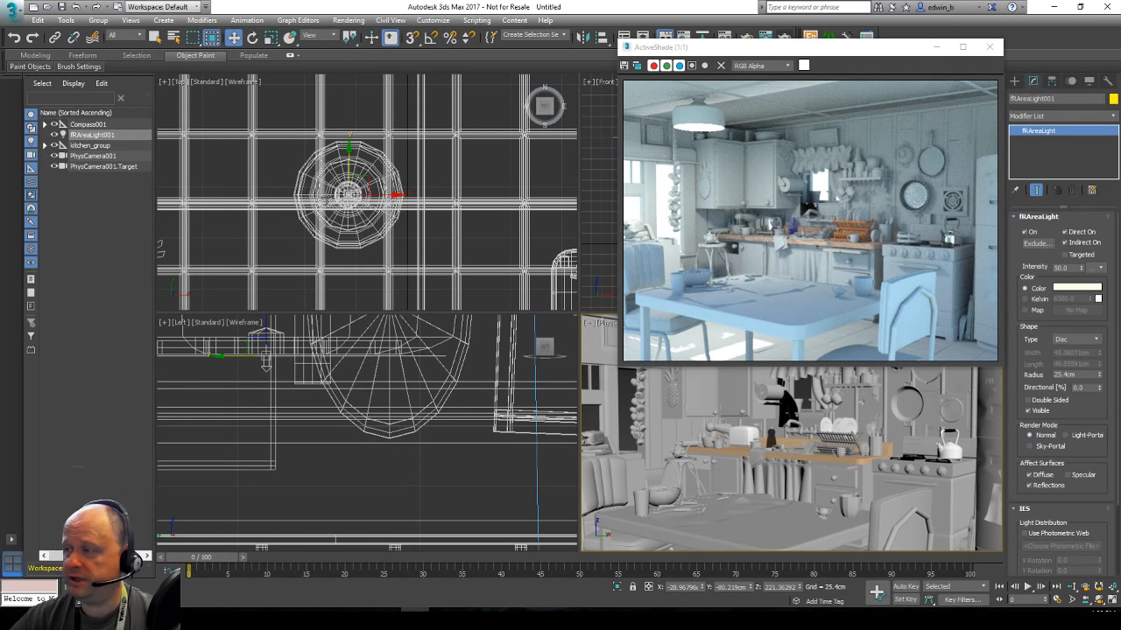
pyautogui.scroll(-8, 483, 152)
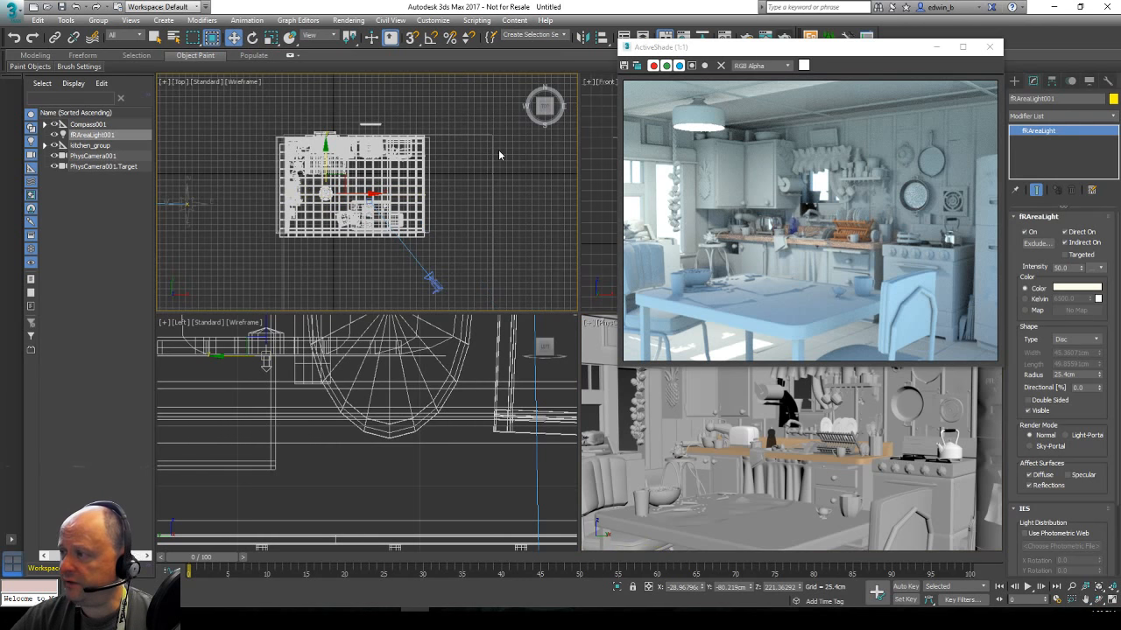
# Dolly the physical camera back until the table, chairs and fridge are in frame, with a slight final move closer.
pyautogui.moveTo(493, 155); pyautogui.dragTo(464, 128, button='middle')
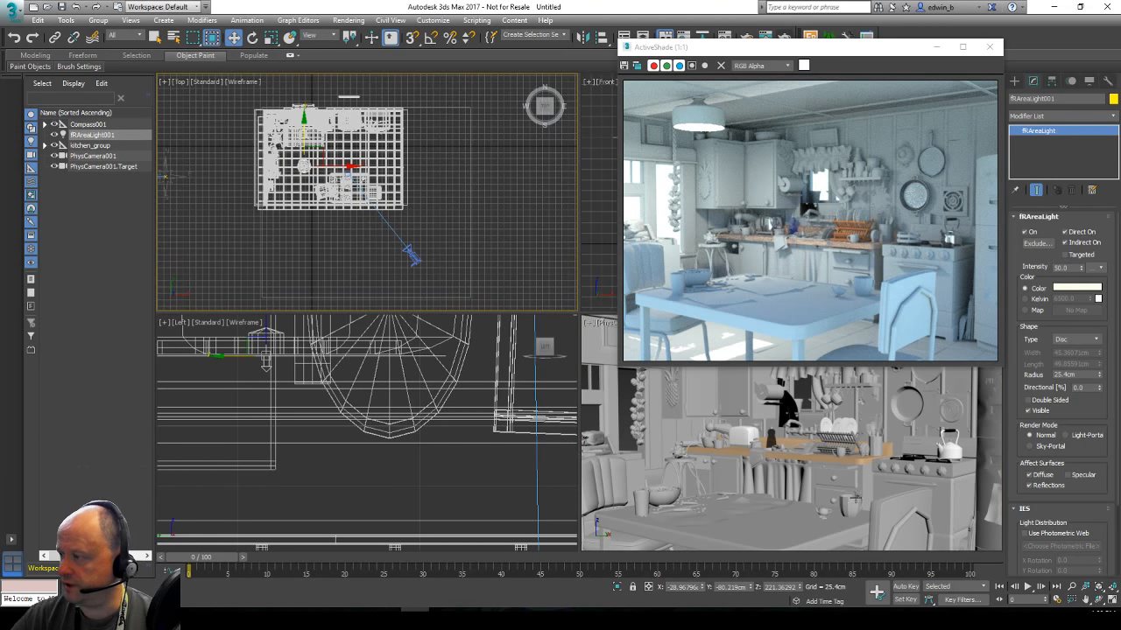
pyautogui.rightClick(911, 503)
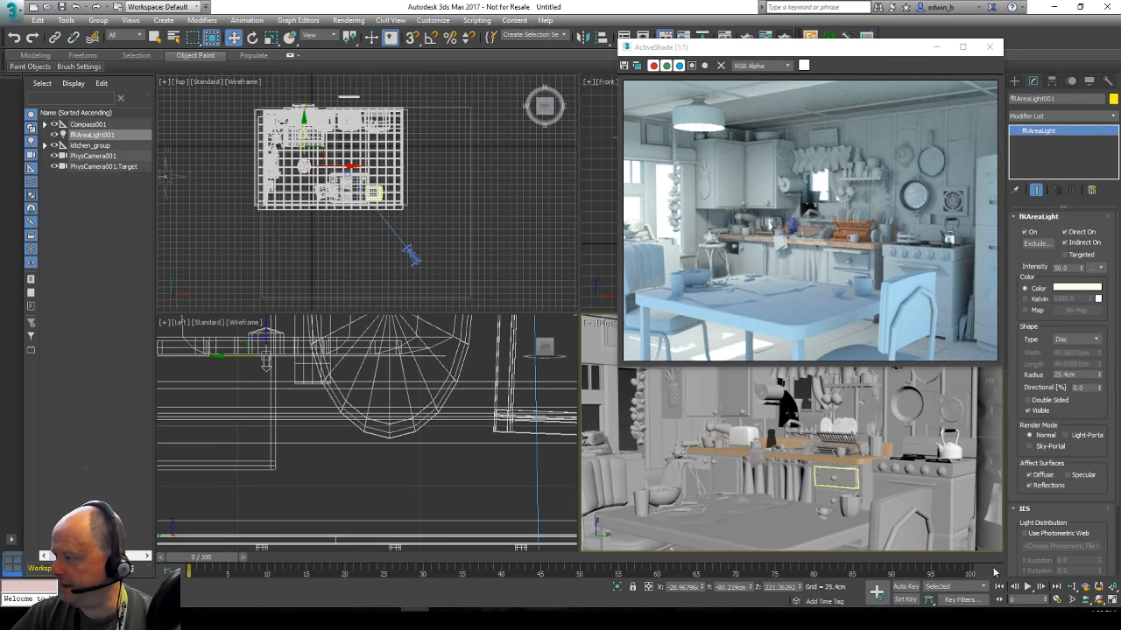
pyautogui.click(1072, 588)
pyautogui.moveTo(761, 437); pyautogui.dragTo(757, 468)
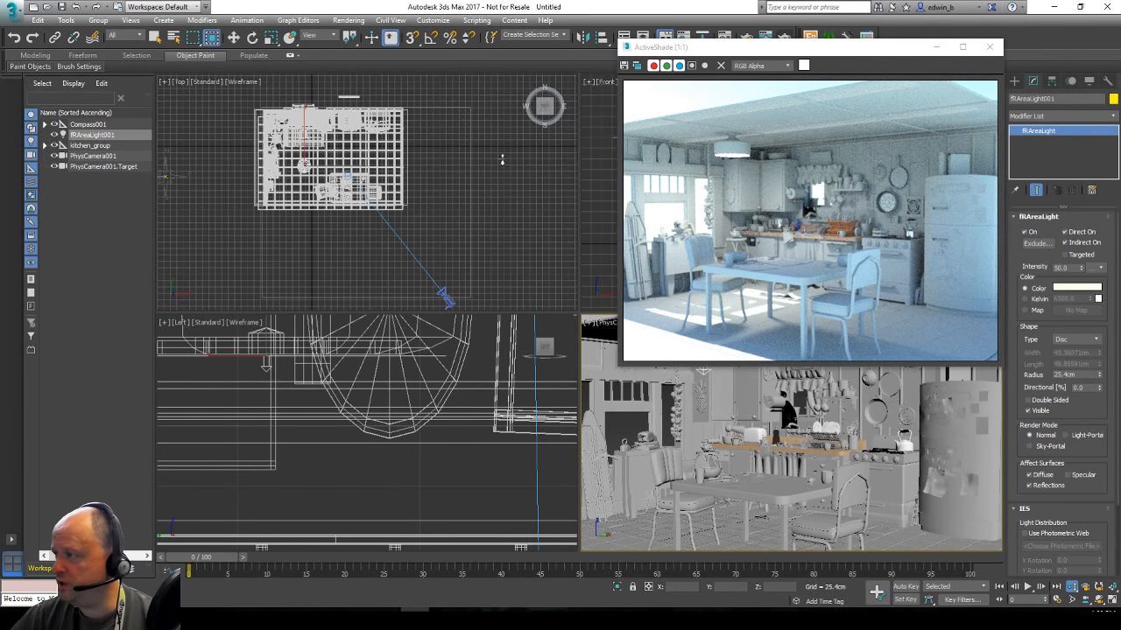
pyautogui.moveTo(446, 299); pyautogui.dragTo(437, 289)
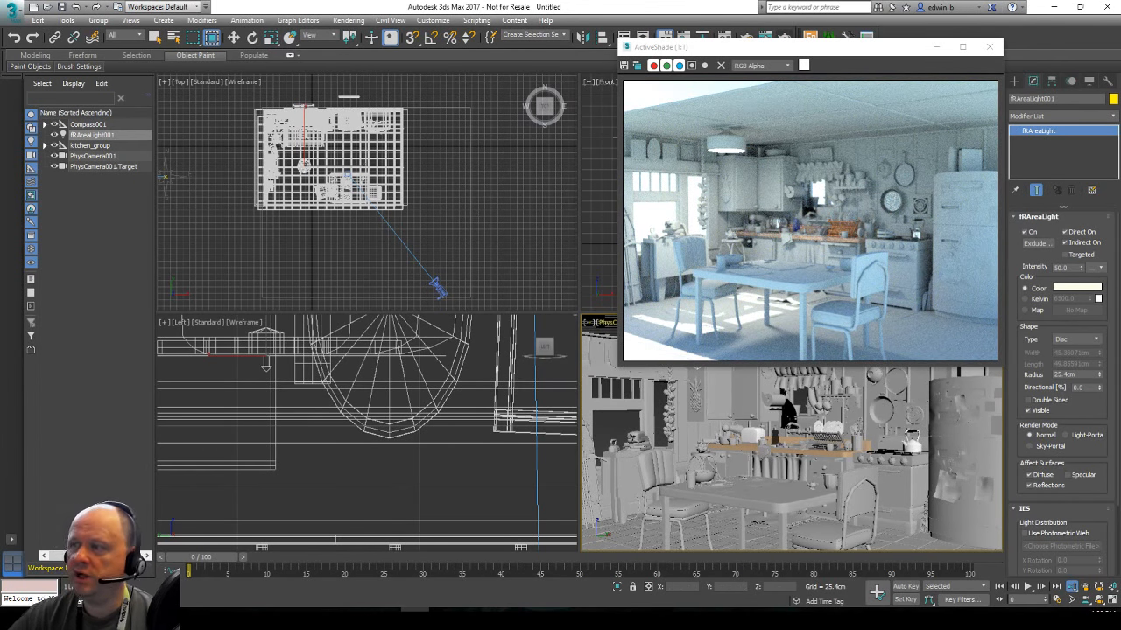
# Find the frozen room_blocker object in kitchen_group and unfreeze all objects and layers.
pyautogui.click(50, 149)
pyautogui.click(45, 146)
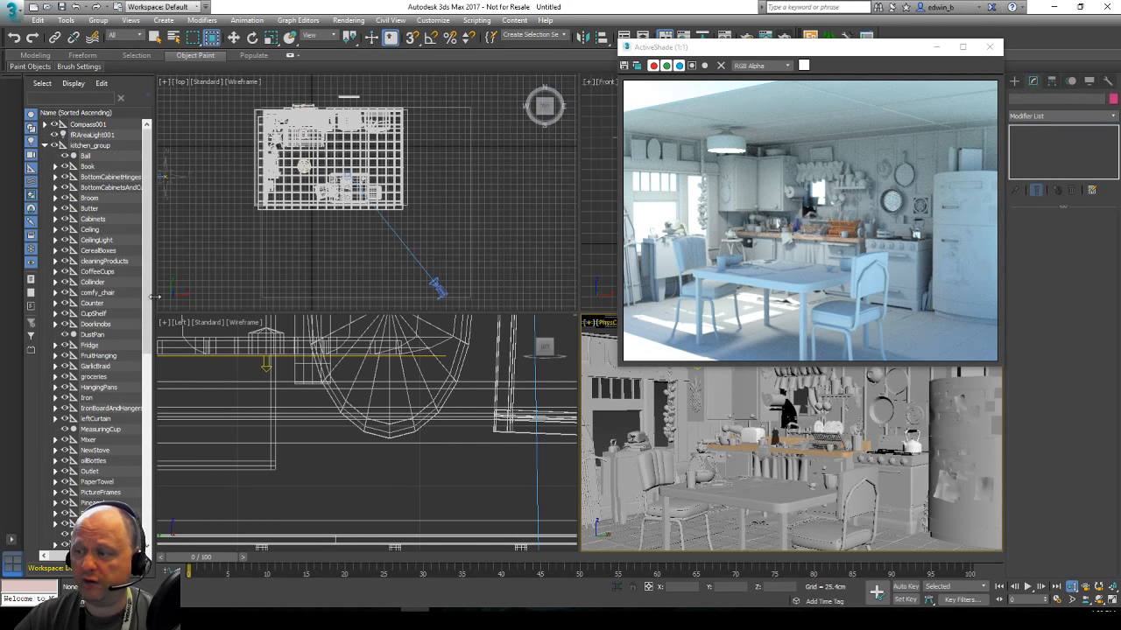
pyautogui.scroll(-5, 140, 331)
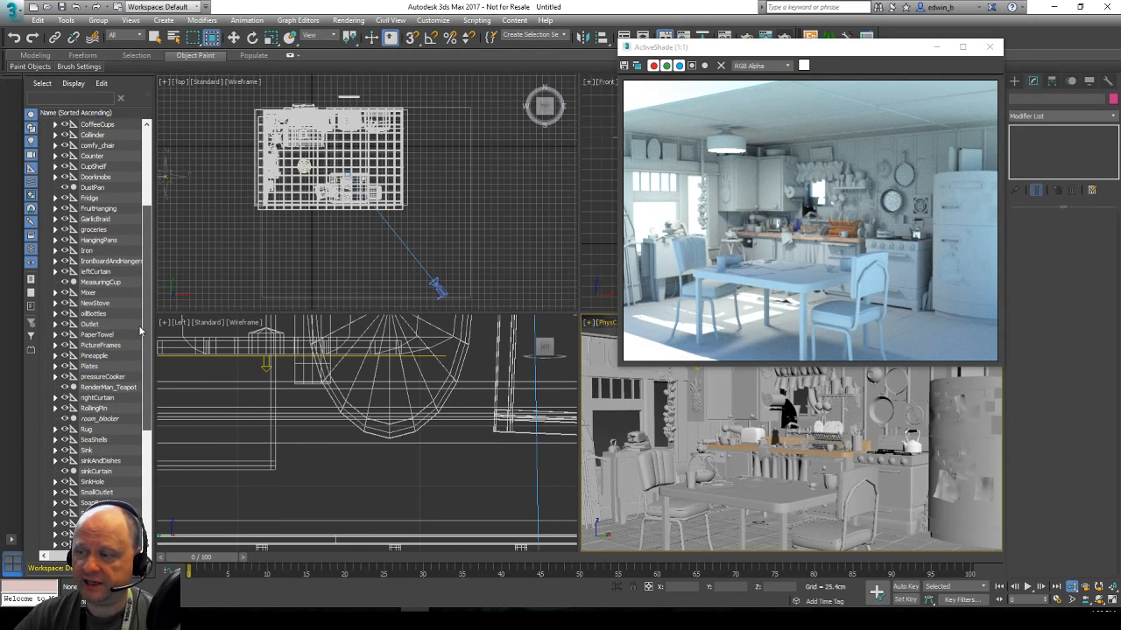
pyautogui.scroll(-4, 140, 331)
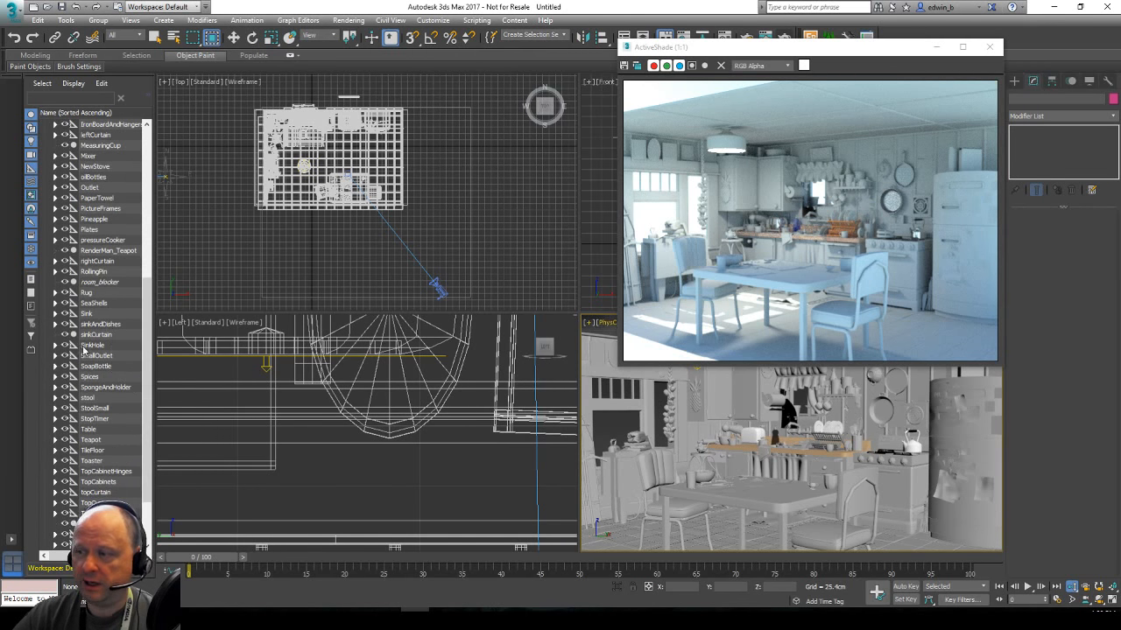
pyautogui.click(100, 282)
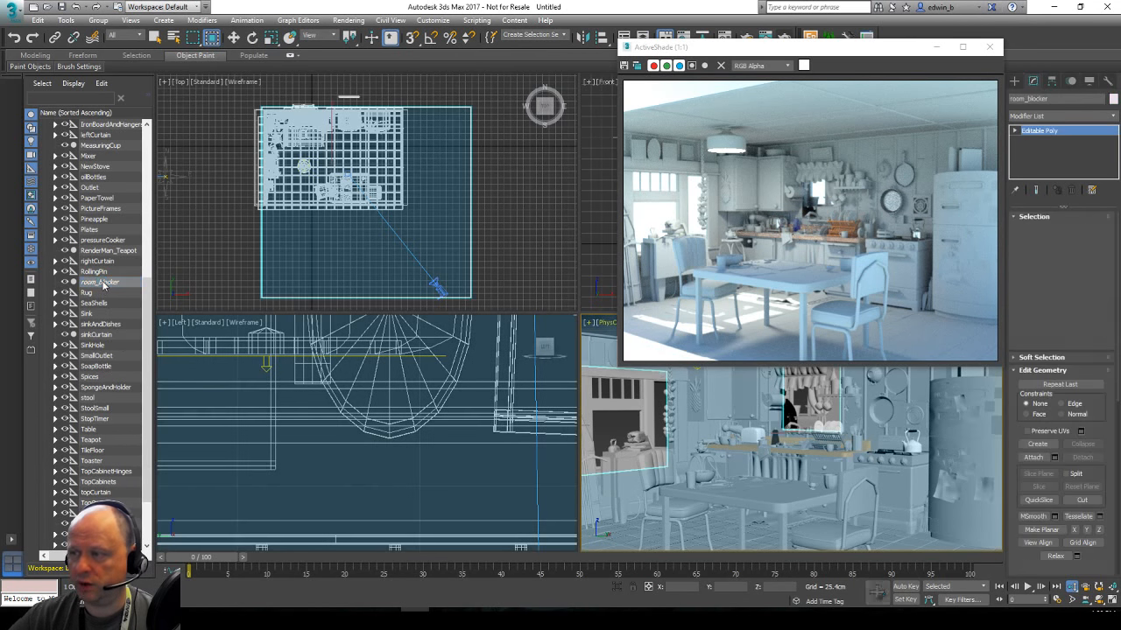
pyautogui.rightClick(116, 283)
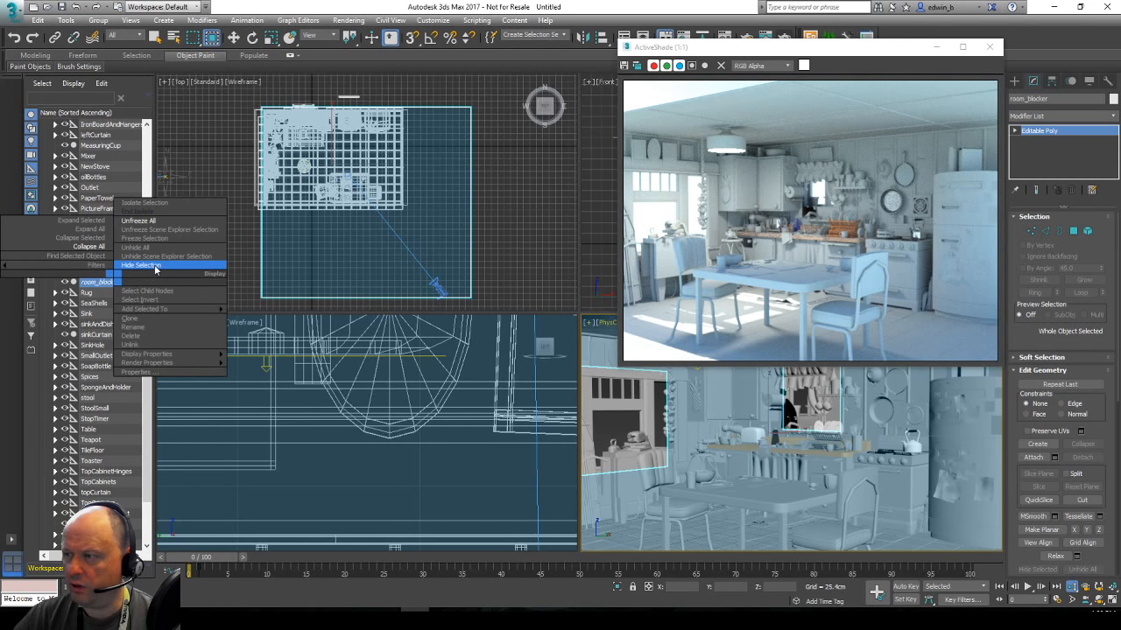
pyautogui.click(157, 230)
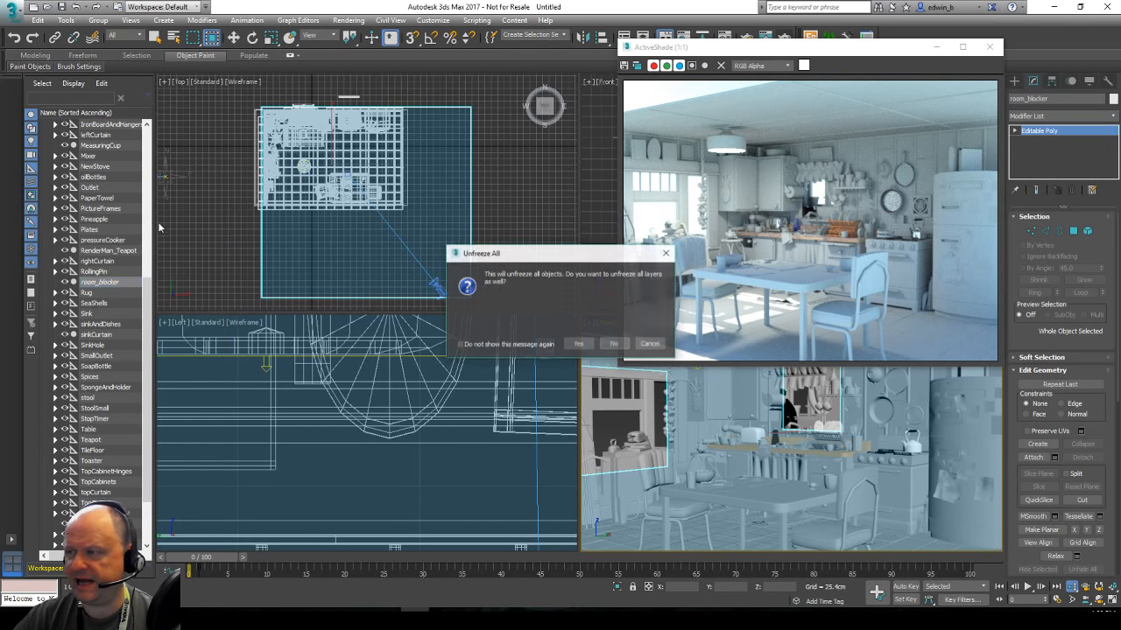
pyautogui.click(583, 346)
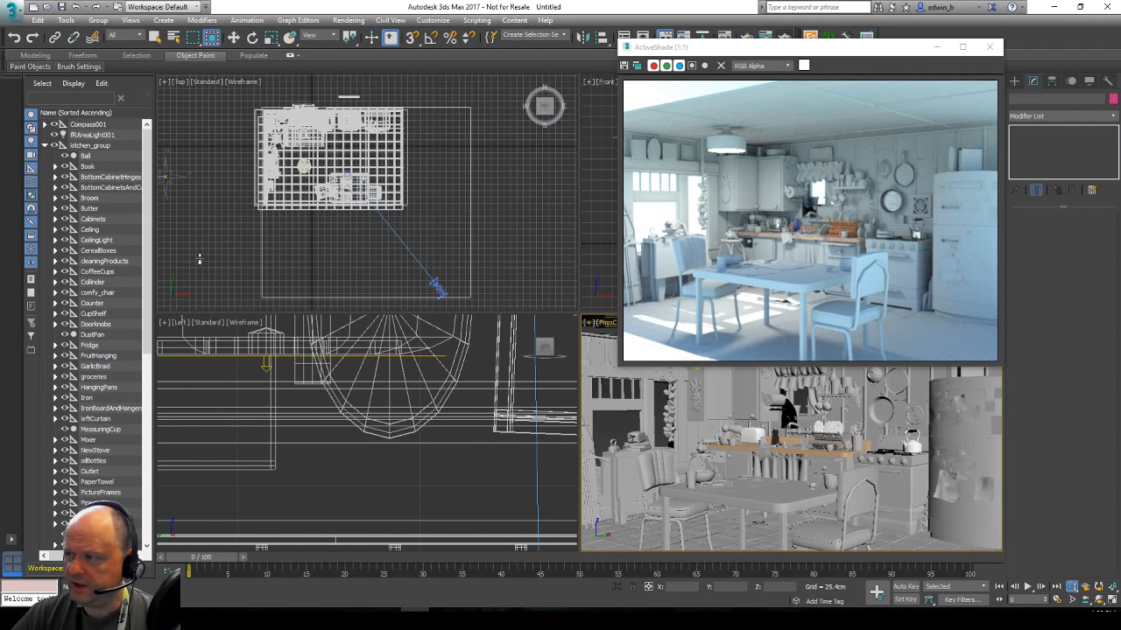
# Give the room_blocker object a new fR-Physical material from an unused sample slot, with reflectivity 0.
pyautogui.click(262, 252)
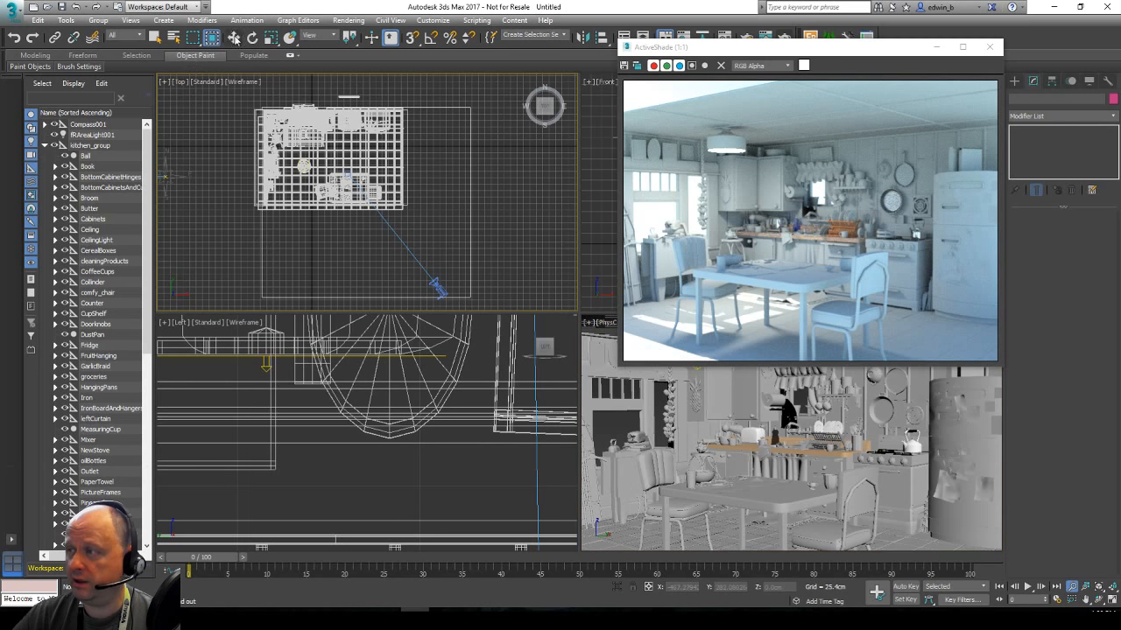
pyautogui.click(233, 37)
pyautogui.click(261, 268)
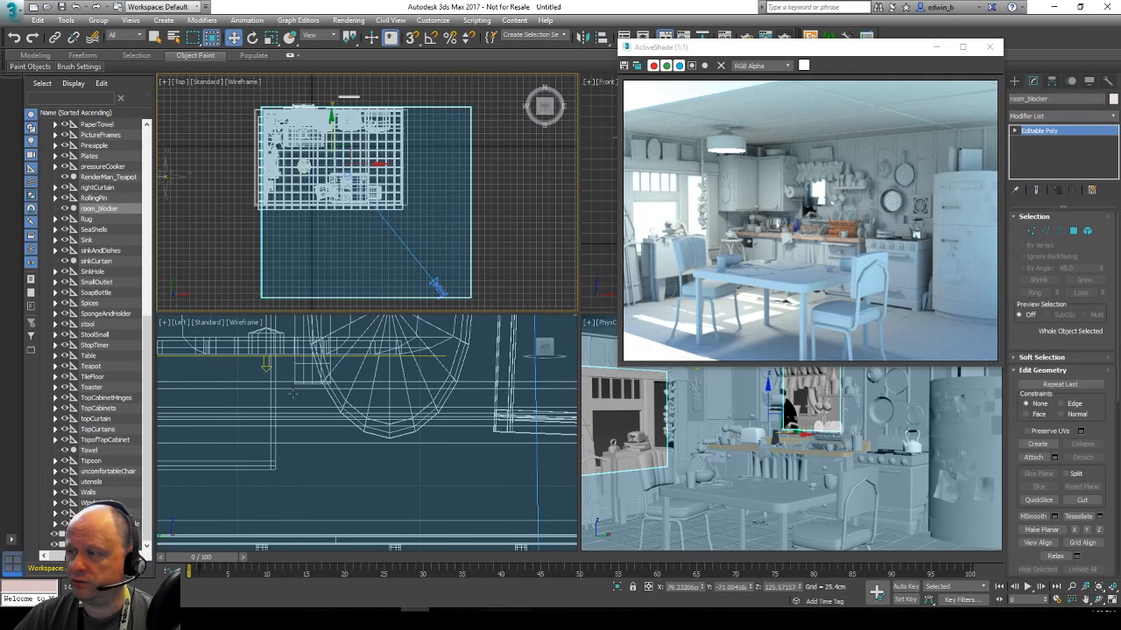
pyautogui.moveTo(759, 47); pyautogui.dragTo(763, 64)
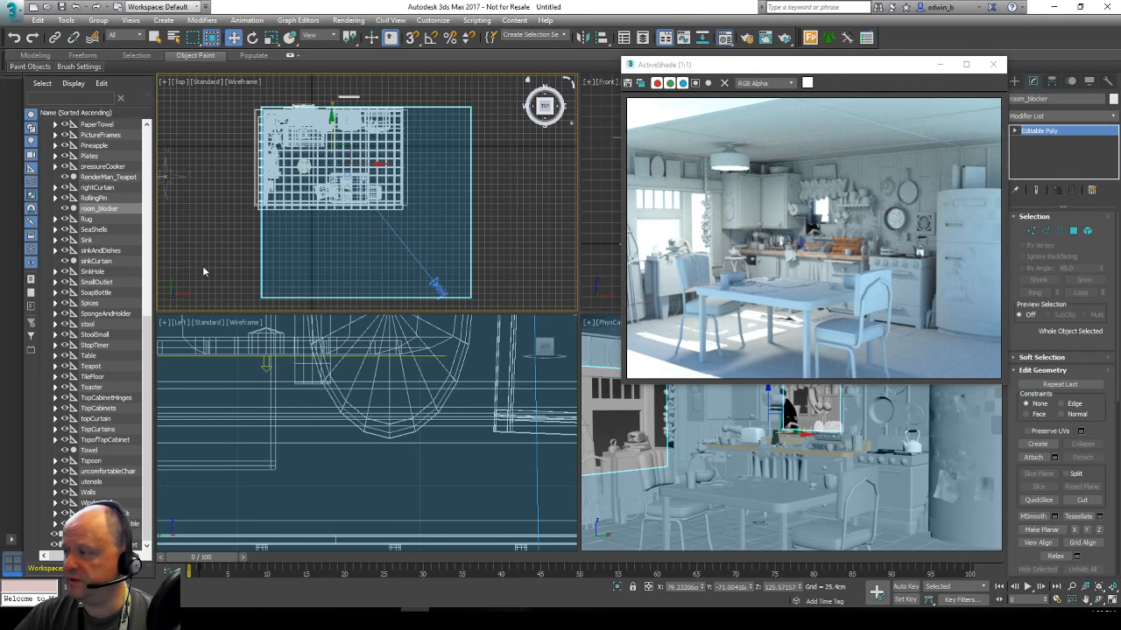
pyautogui.press('m')
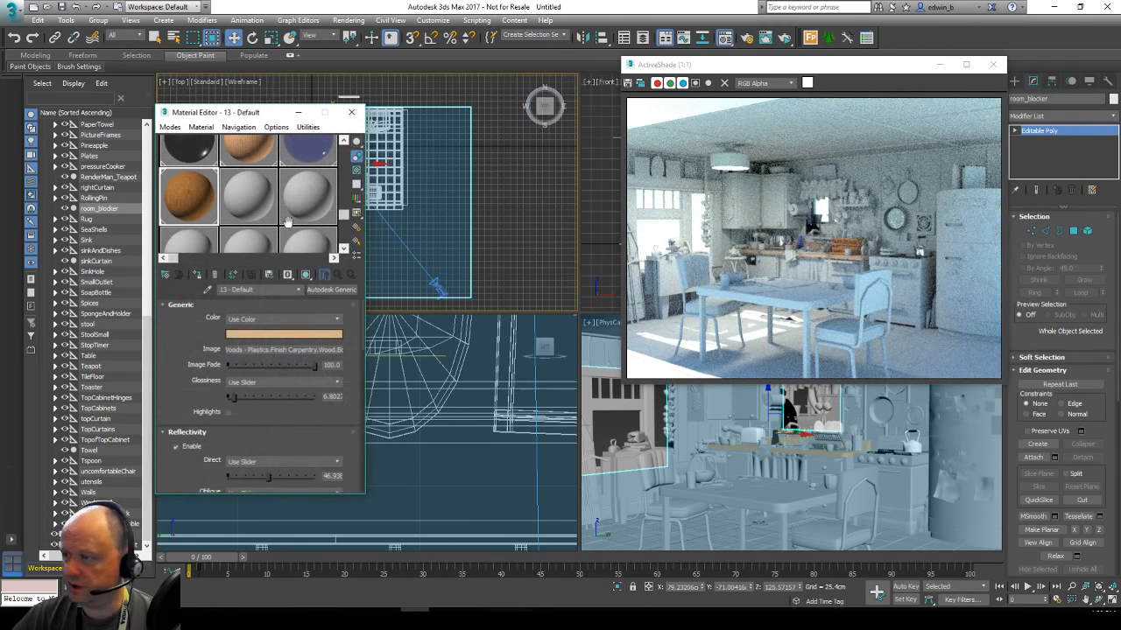
pyautogui.click(248, 196)
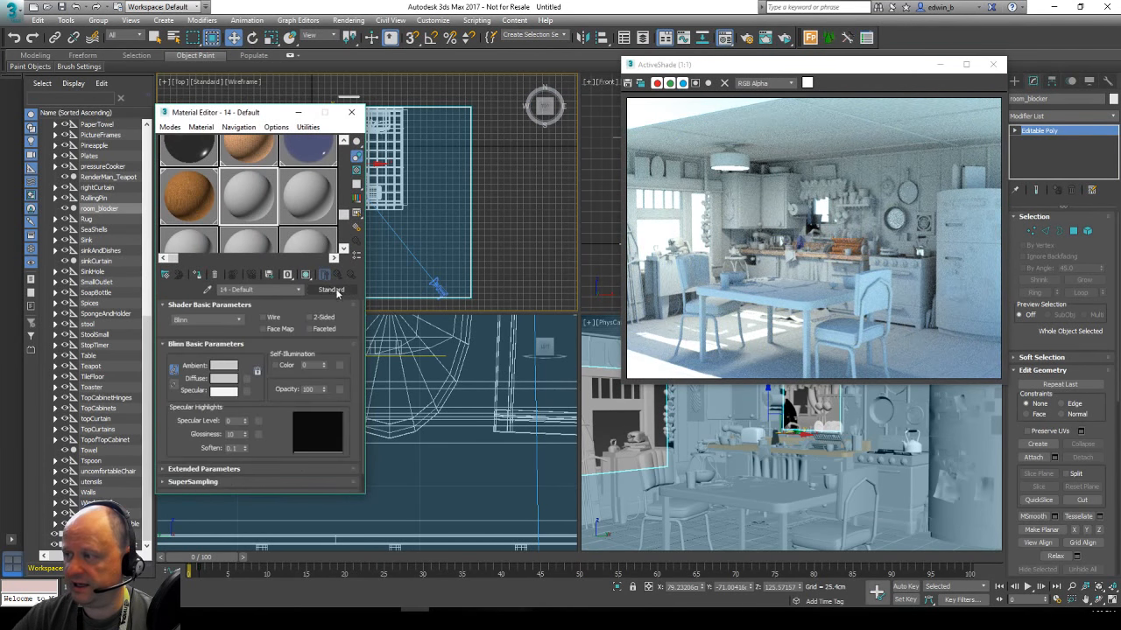
pyautogui.click(333, 289)
pyautogui.click(512, 333)
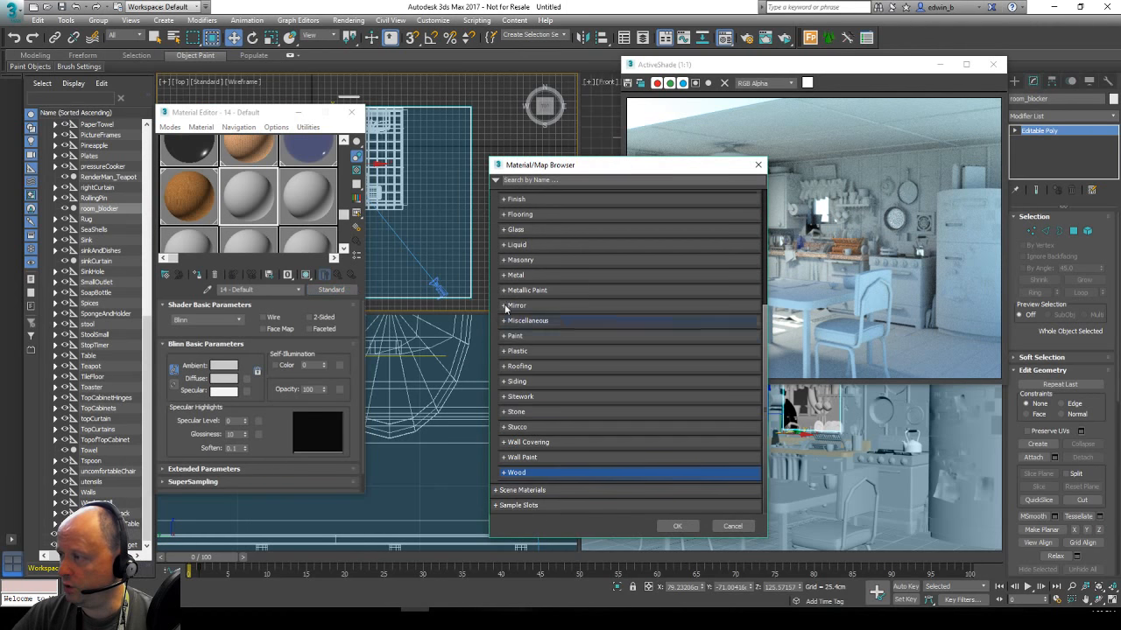
pyautogui.scroll(8, 507, 280)
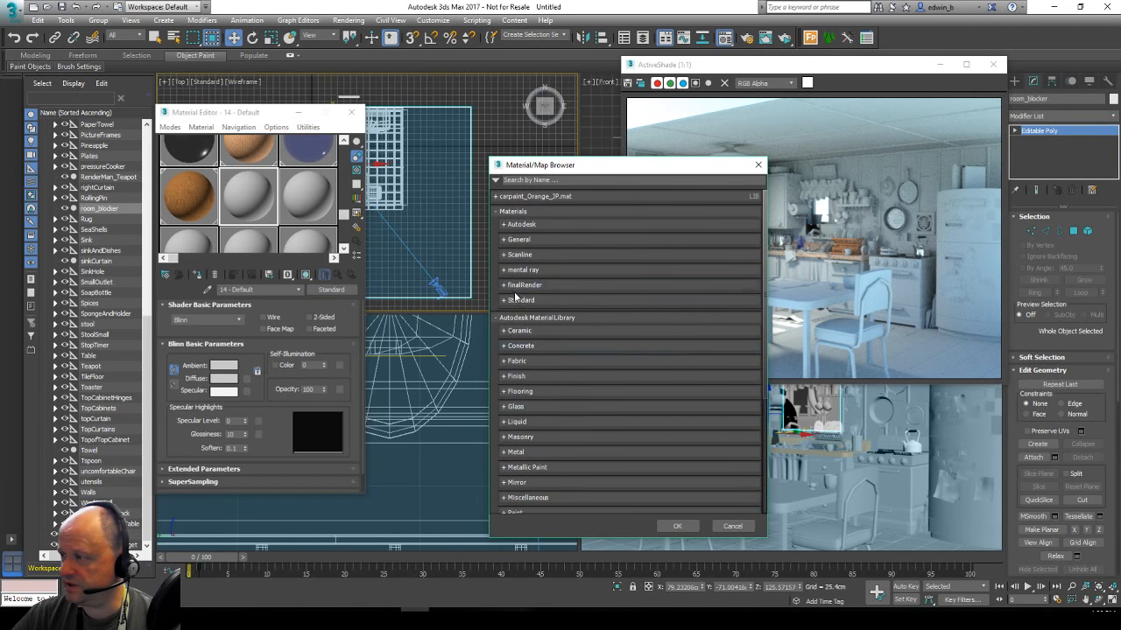
pyautogui.click(524, 285)
pyautogui.doubleClick(534, 382)
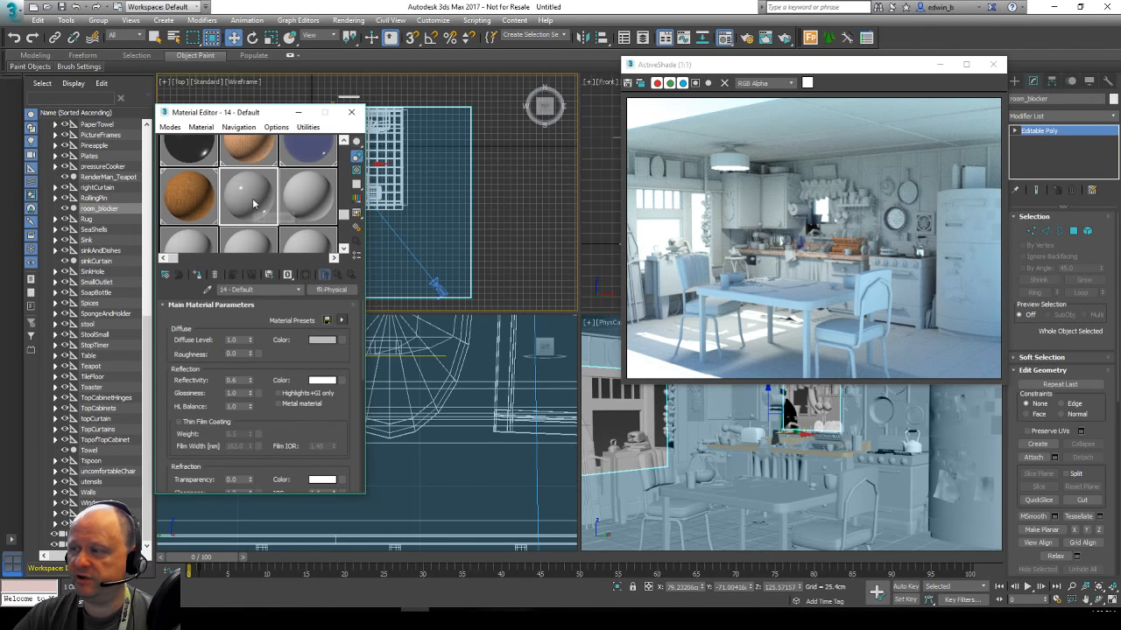
pyautogui.rightClick(251, 380)
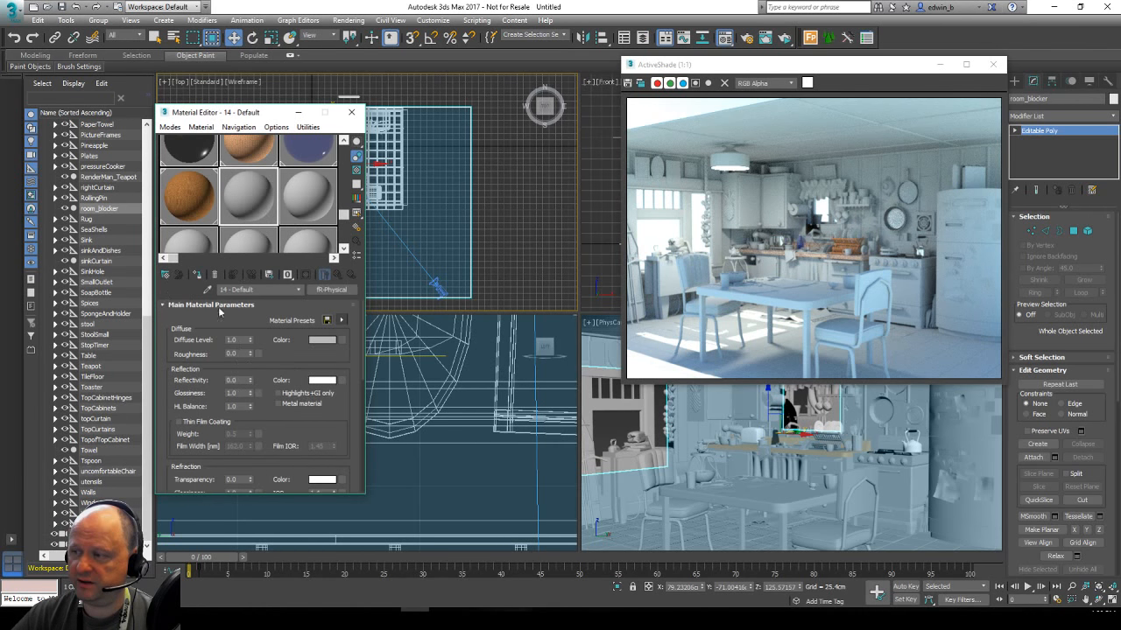
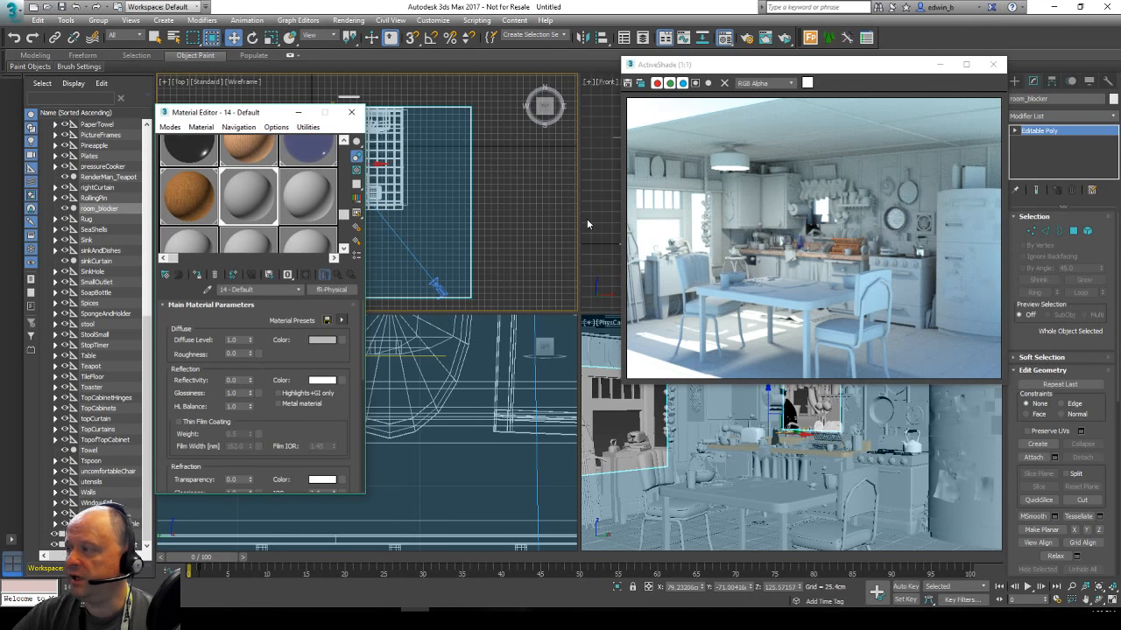
# Restart the ActiveShade rendering of the camera view and close the Material Editor.
pyautogui.click(993, 64)
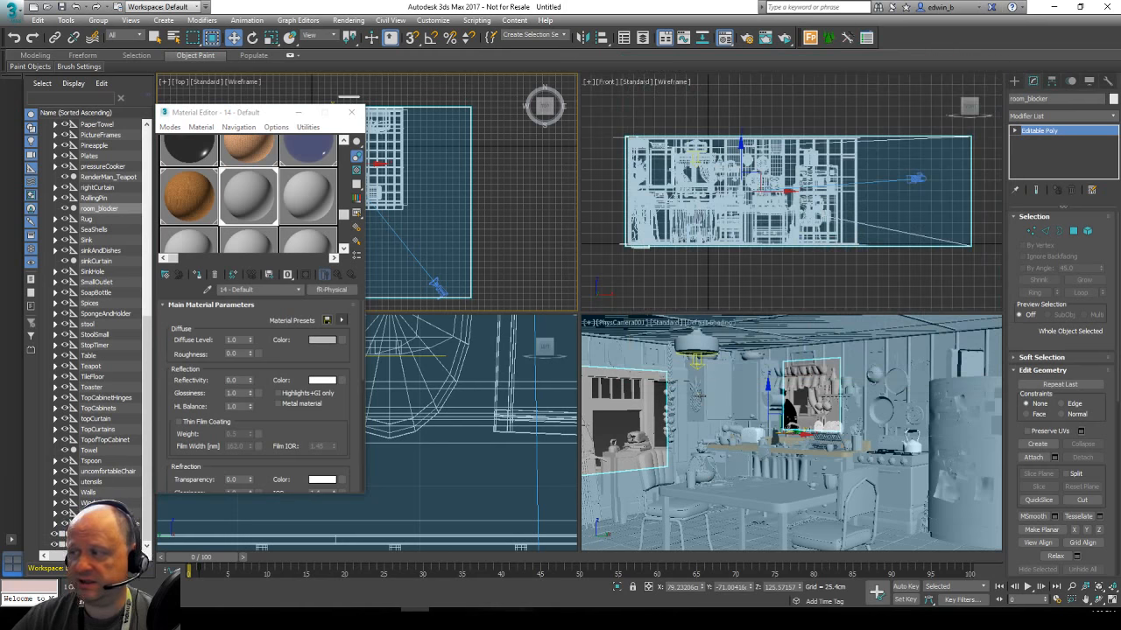
pyautogui.click(785, 39)
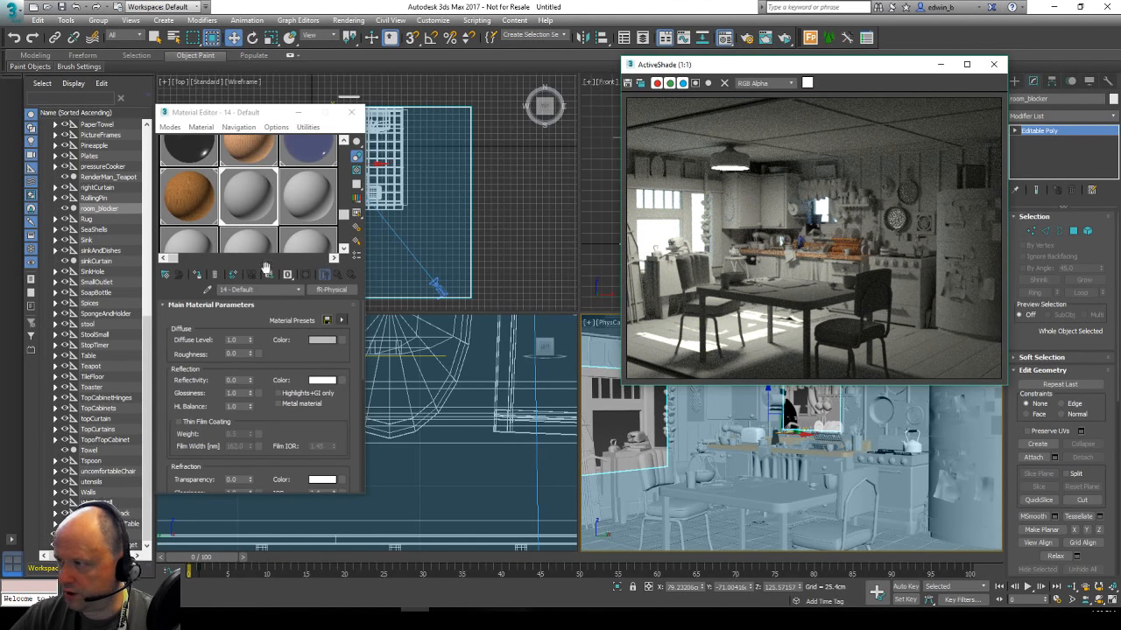
pyautogui.click(352, 114)
pyautogui.click(353, 116)
pyautogui.press('z')
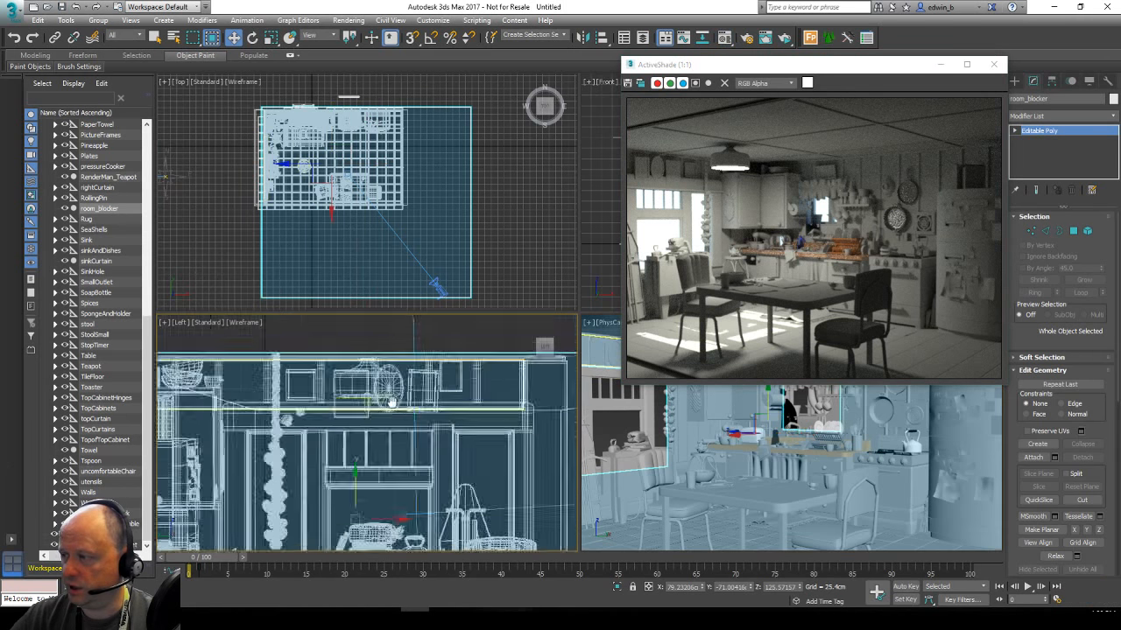
pyautogui.scroll(3, 439, 370)
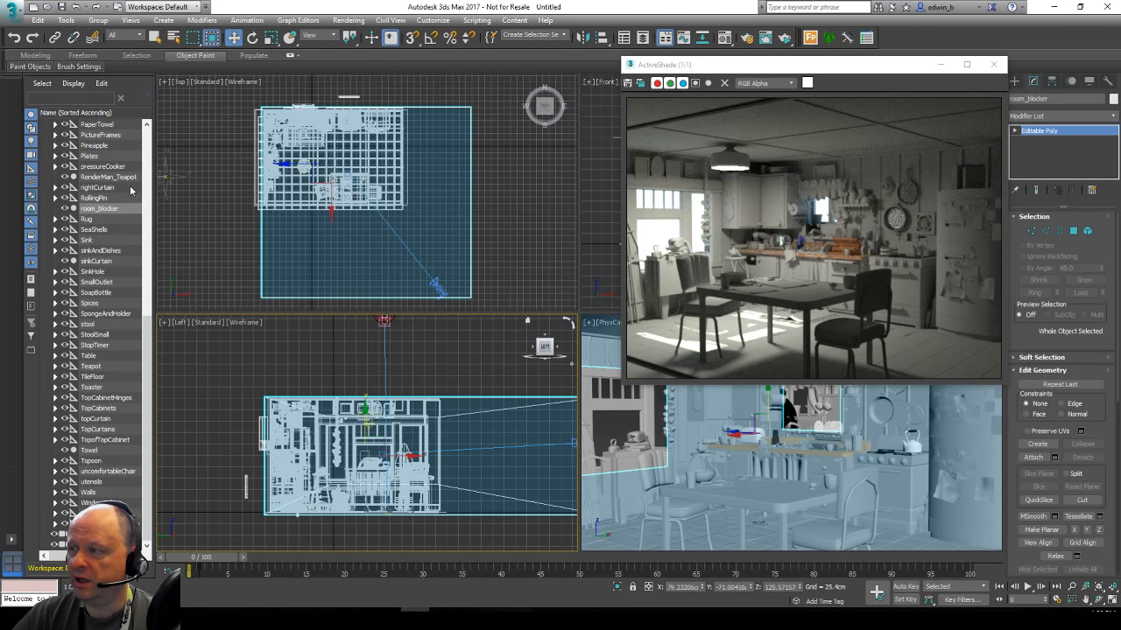
# Select the Daylight001 system under Compass001 and switch its sunlight off and back on to compare the lighting.
pyautogui.scroll(11, 105, 219)
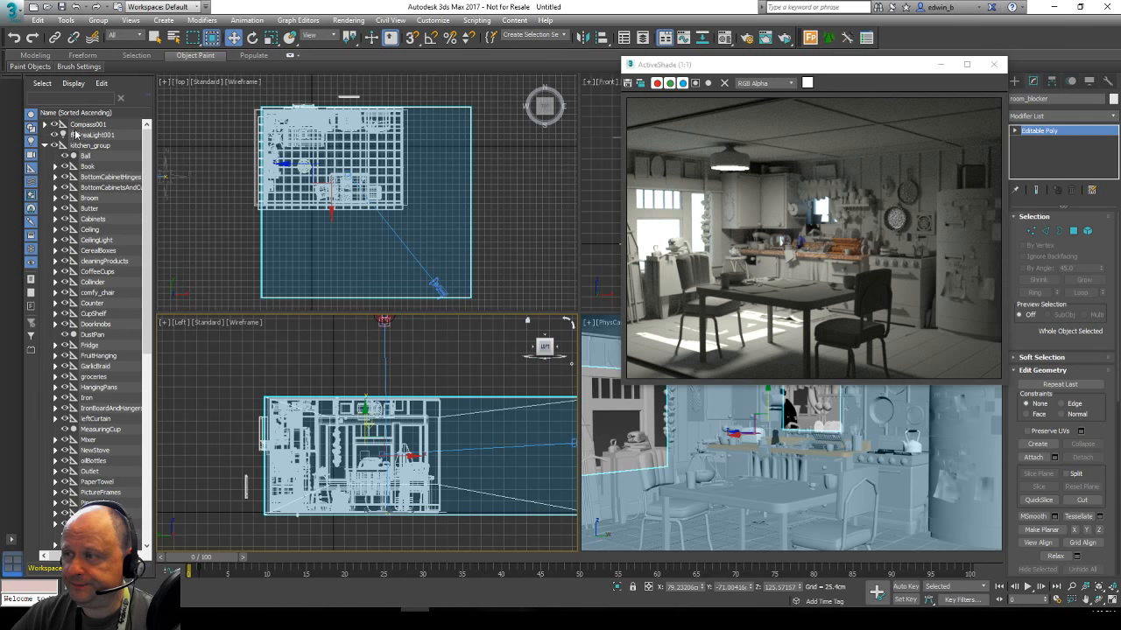
pyautogui.click(88, 125)
pyautogui.click(45, 125)
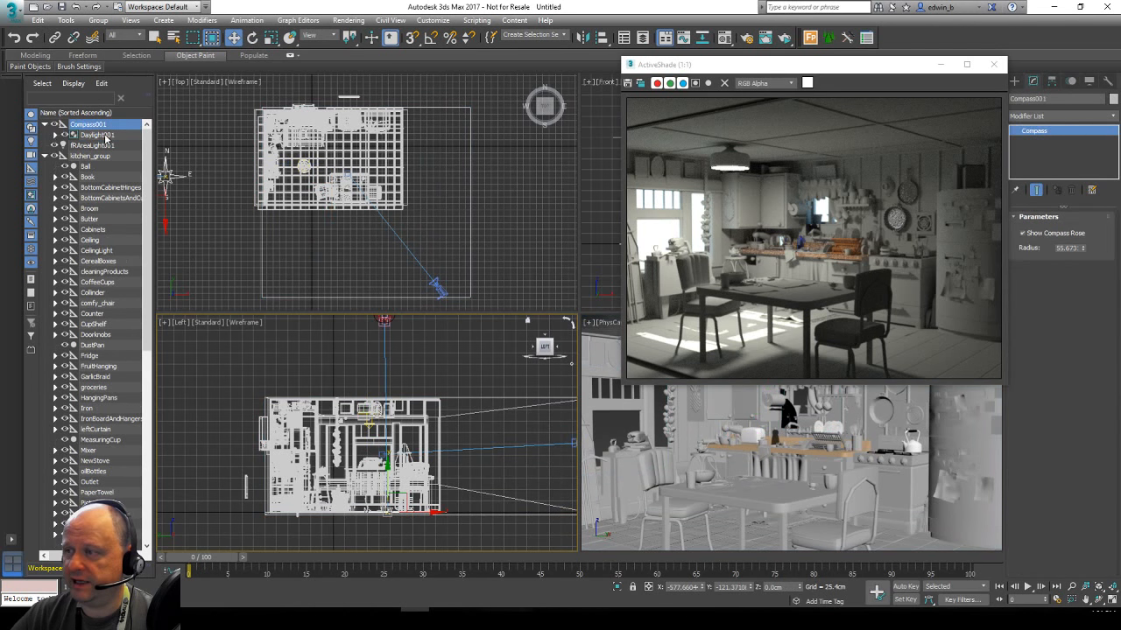
pyautogui.click(98, 134)
pyautogui.click(55, 135)
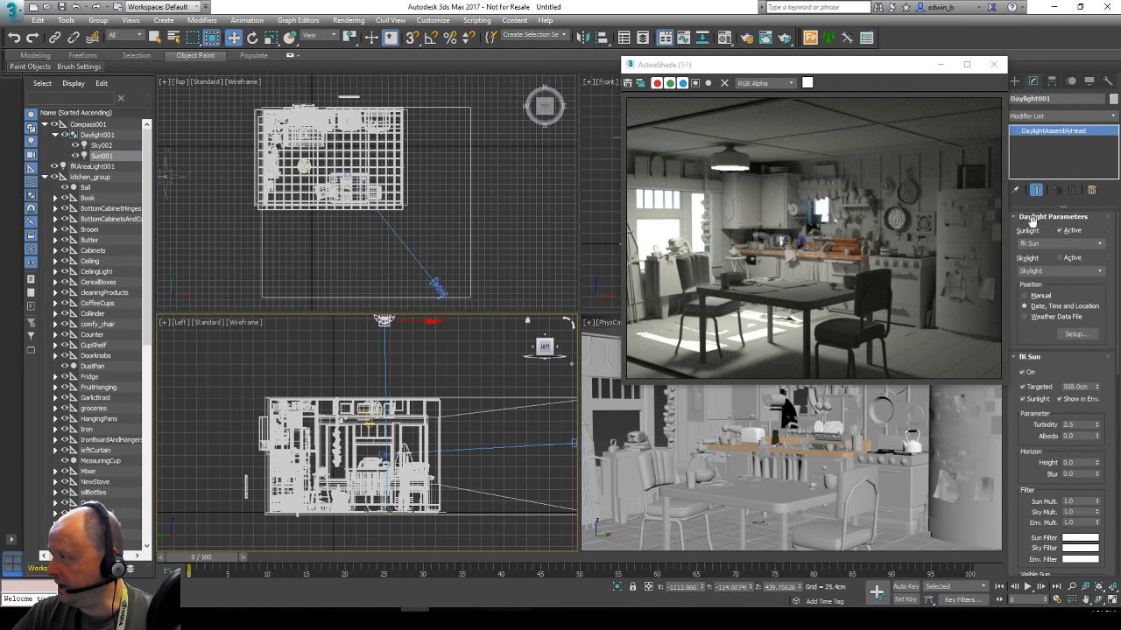
pyautogui.click(1065, 232)
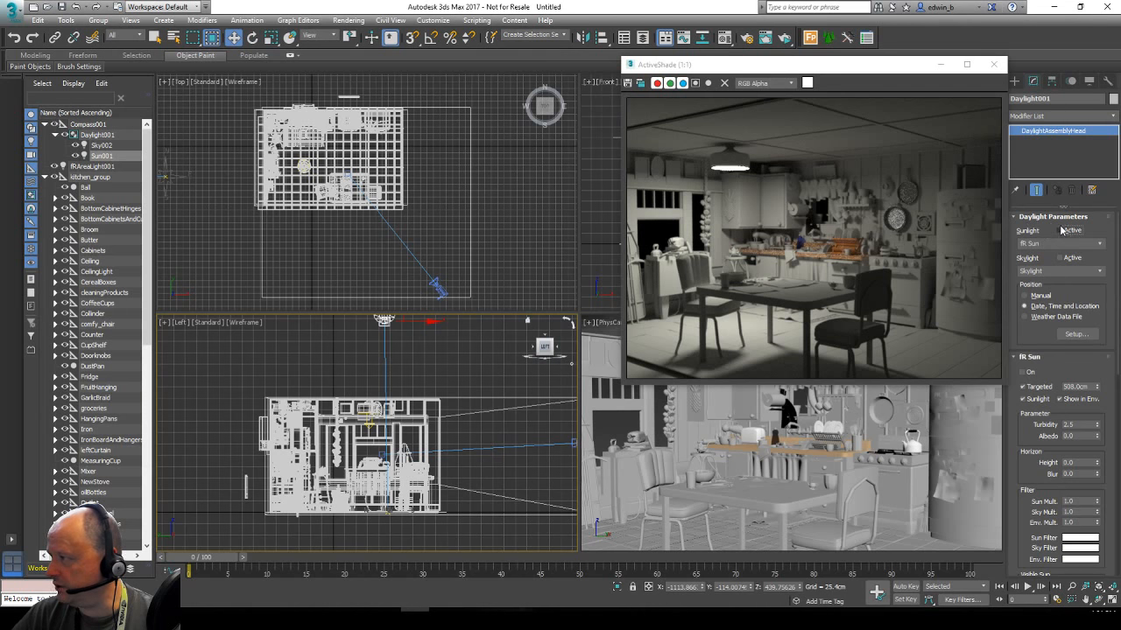
pyautogui.click(1059, 230)
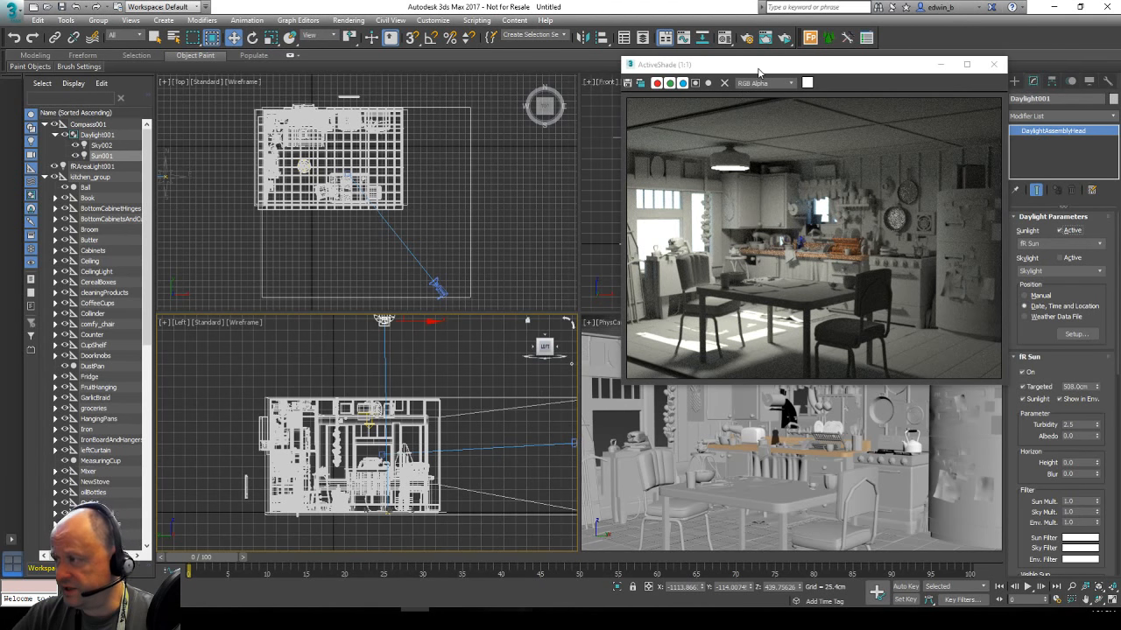
# Advance the daylight system's time of day to 21 hours, with the ActiveShade window moved off the camera view.
pyautogui.moveTo(758, 72); pyautogui.dragTo(316, 70)
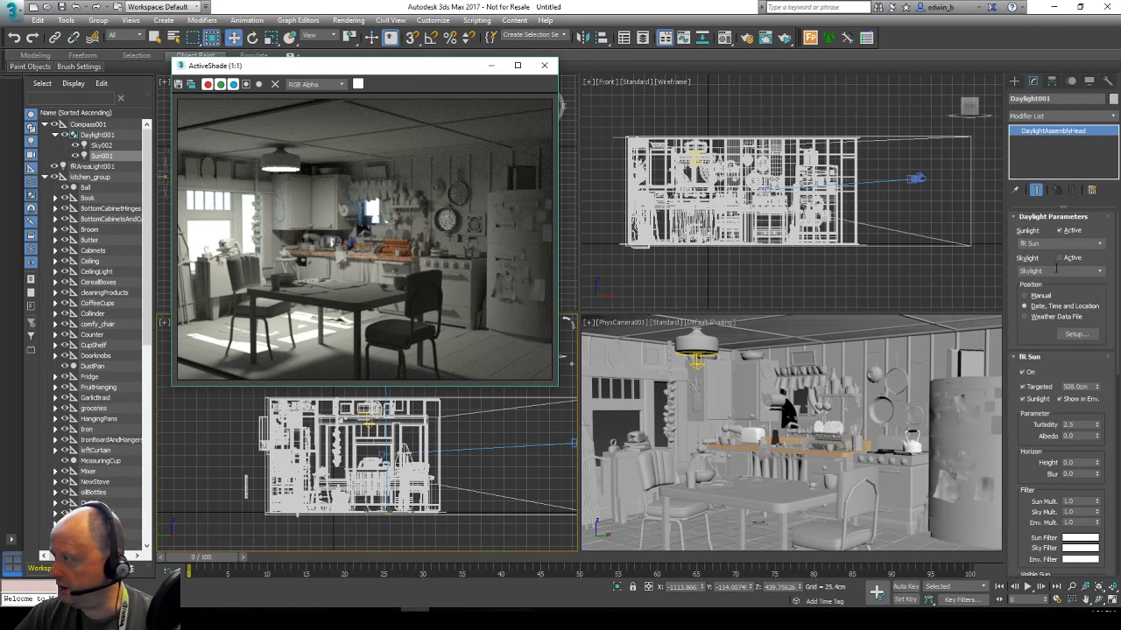
pyautogui.click(1076, 333)
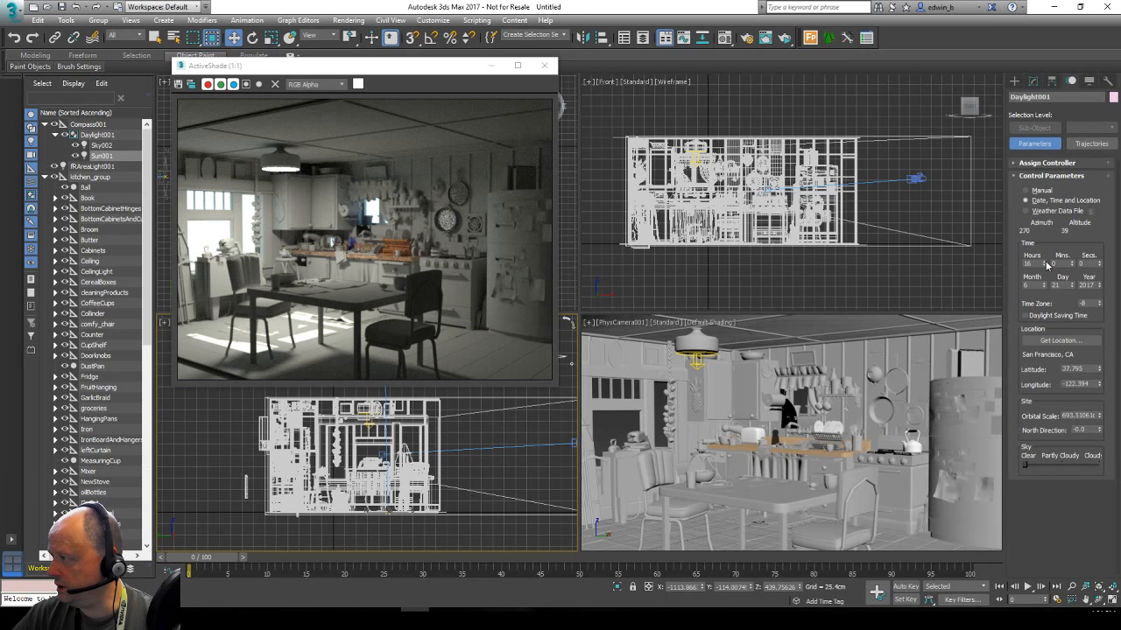
pyautogui.click(1045, 262)
pyautogui.click(1045, 261)
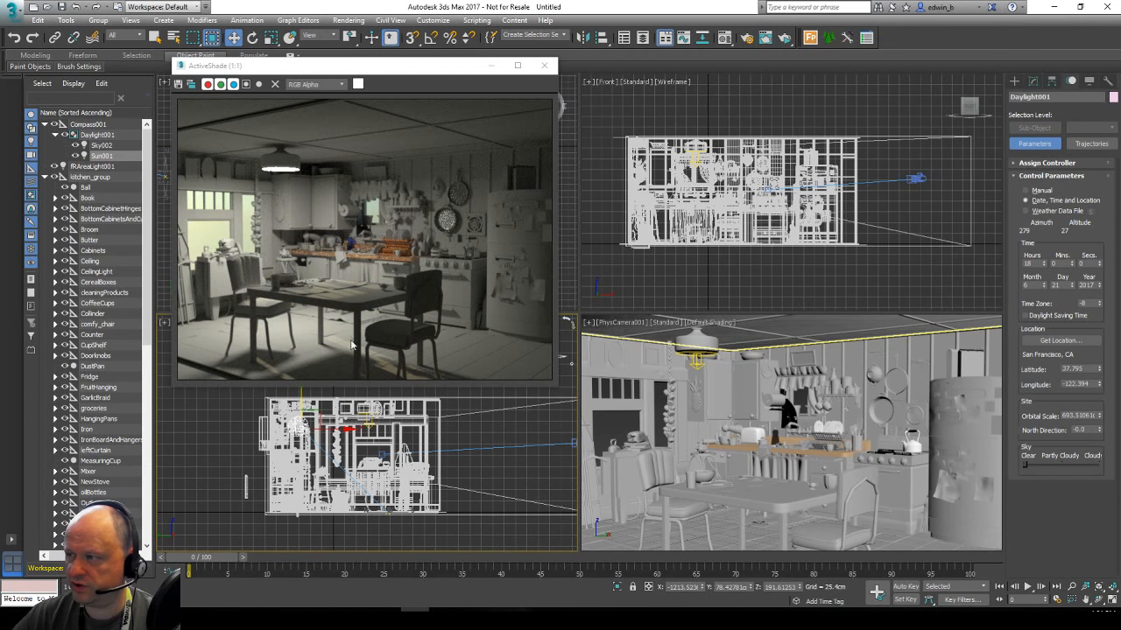
pyautogui.click(1044, 263)
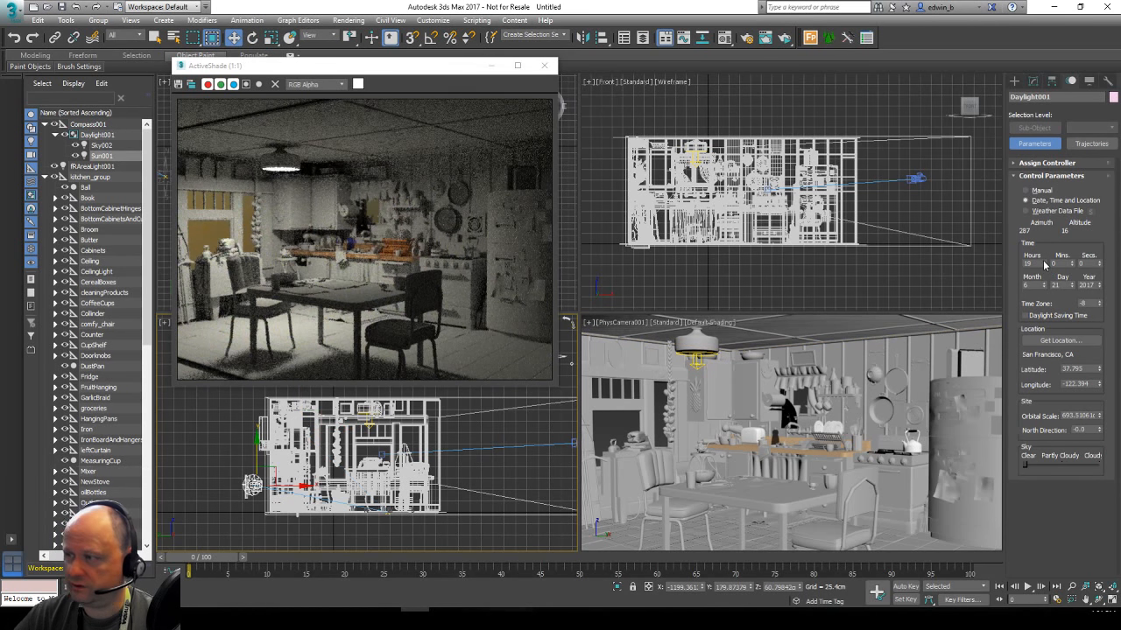
pyautogui.click(1044, 262)
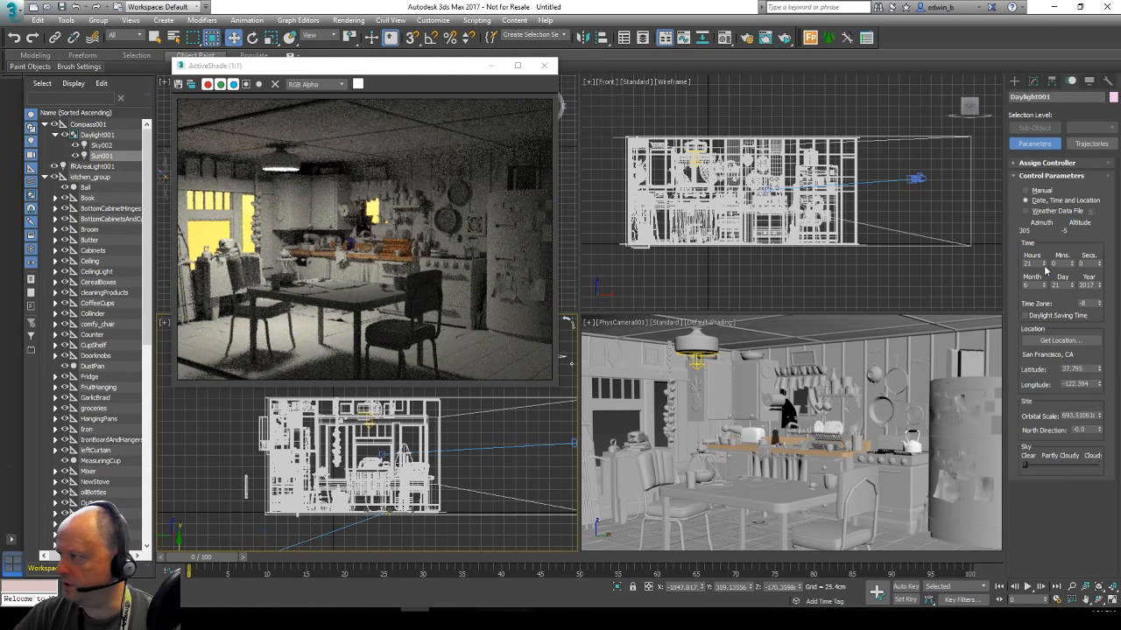
# Bring the daylight system's time of day back to 16 hours, comparing evening hours along the way.
pyautogui.click(1043, 263)
pyautogui.click(1044, 267)
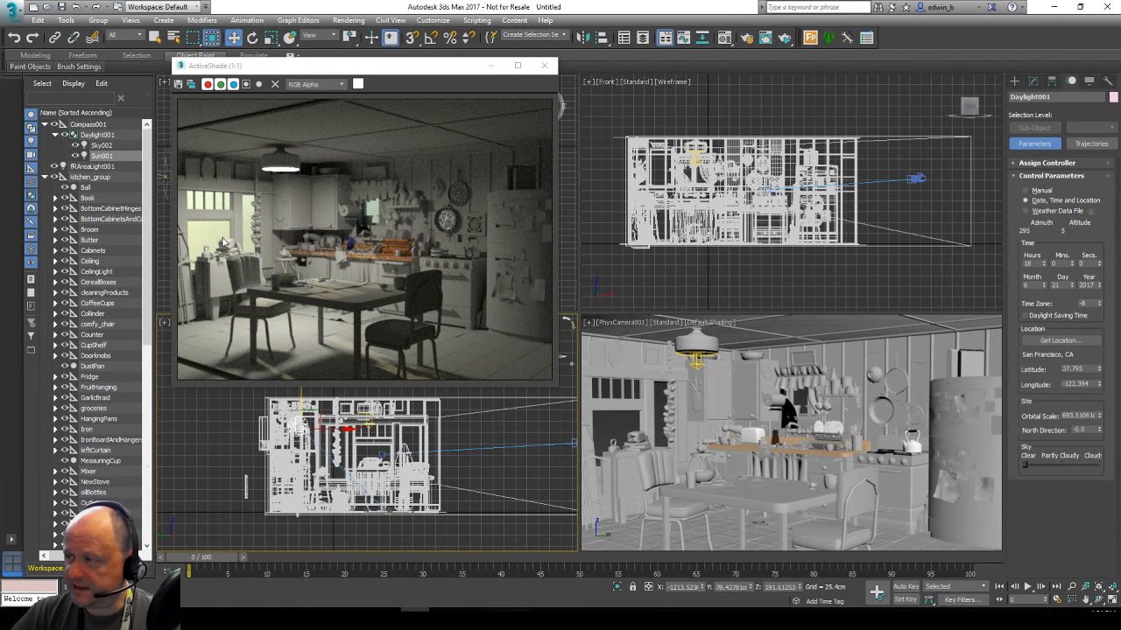
pyautogui.click(1044, 264)
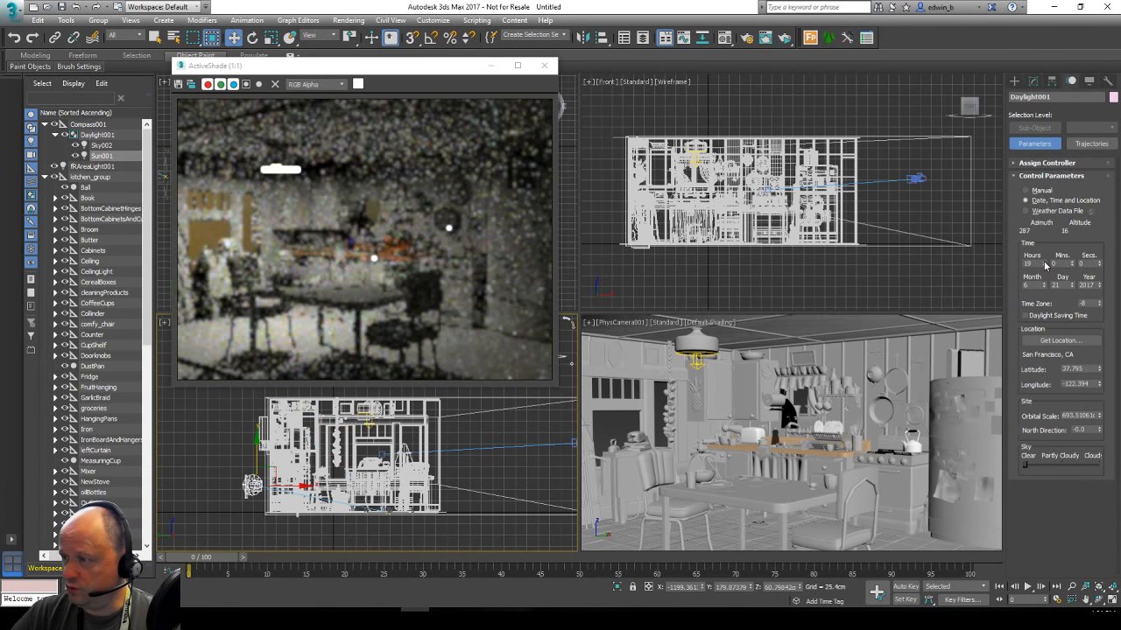
pyautogui.click(1043, 265)
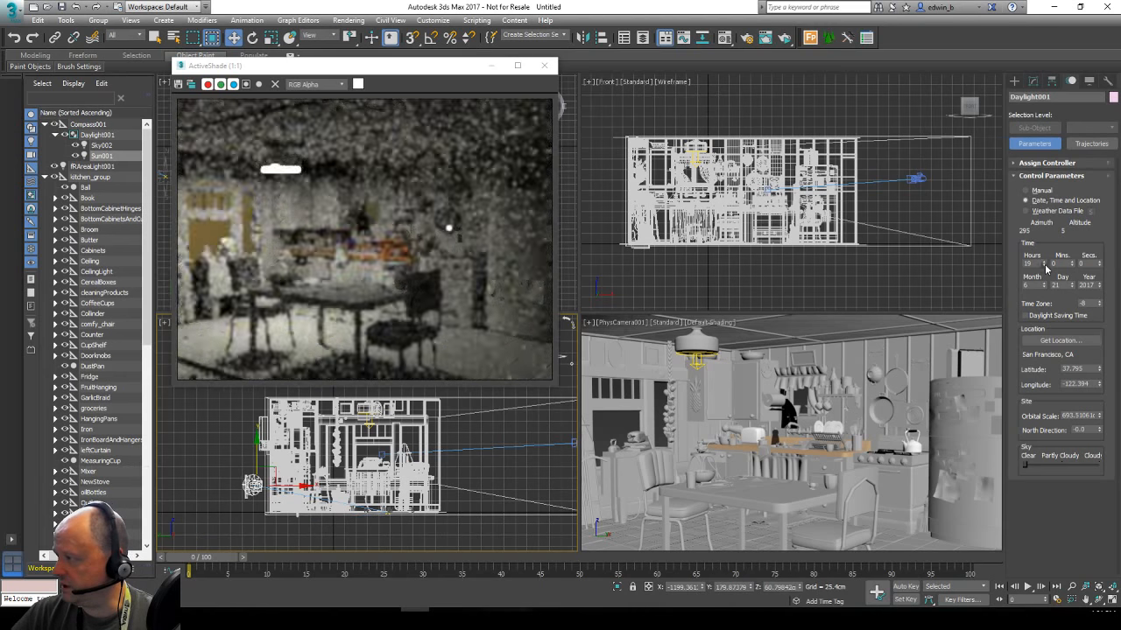
pyautogui.click(1044, 265)
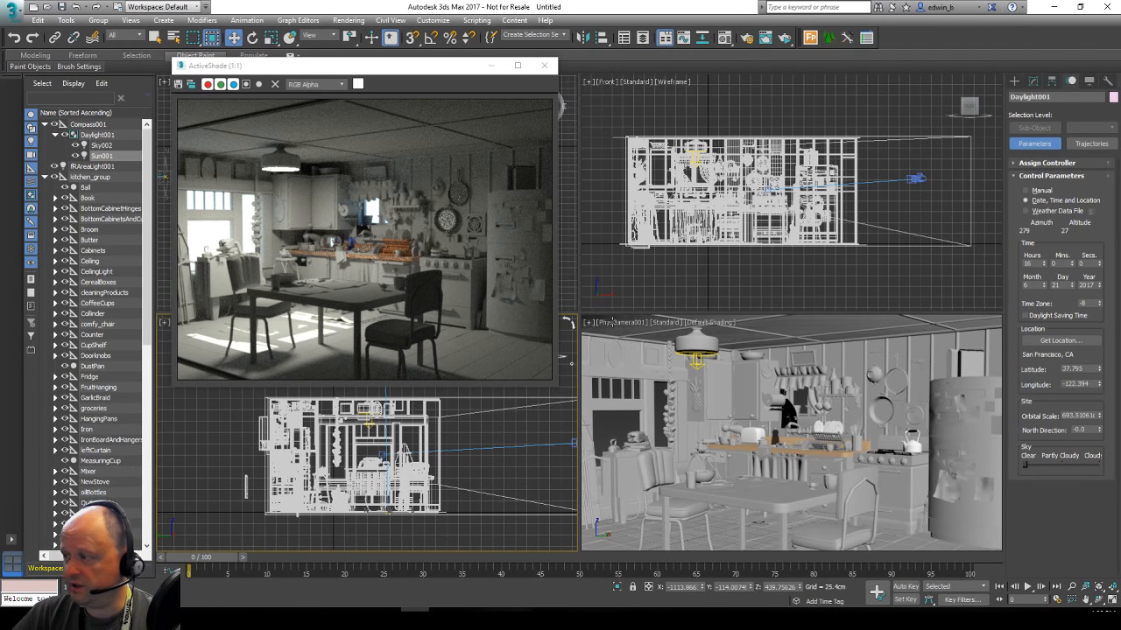
# Select the camera of the PhysCamera001 view and set its shutter duration to 1/80 second.
pyautogui.rightClick(614, 364)
pyautogui.click(626, 324)
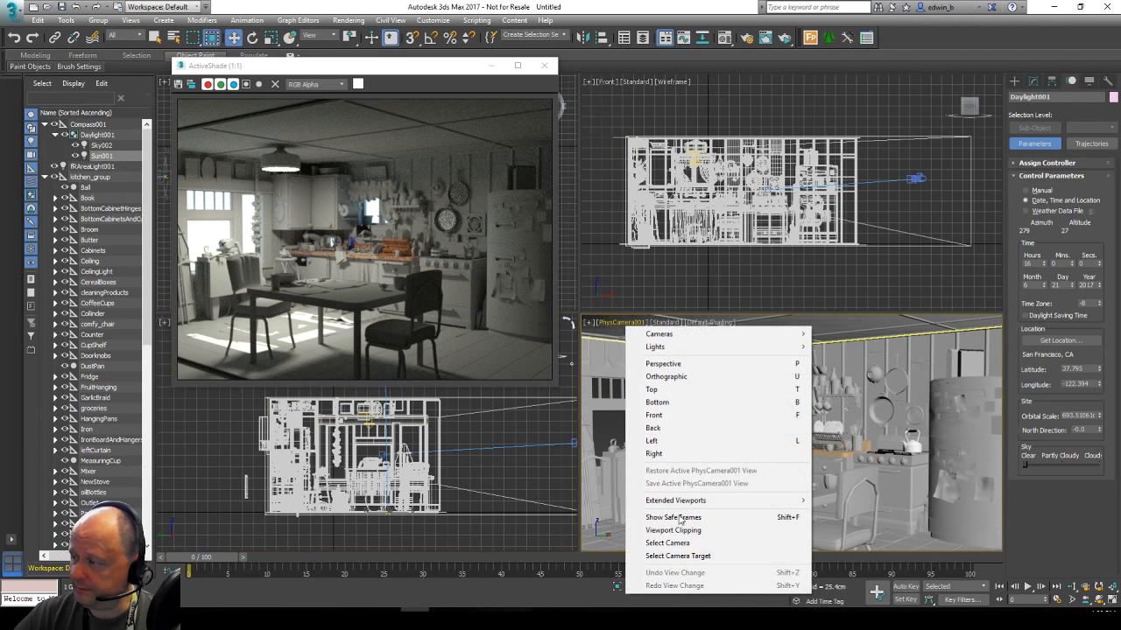
pyautogui.click(669, 543)
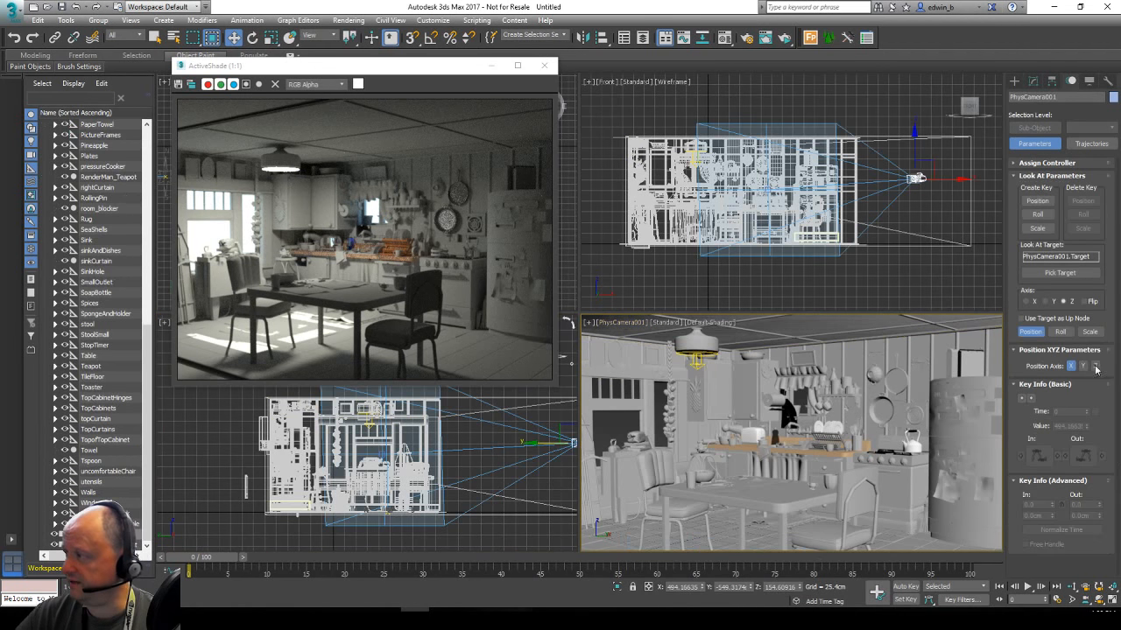
pyautogui.click(1032, 81)
pyautogui.scroll(-3, 1073, 289)
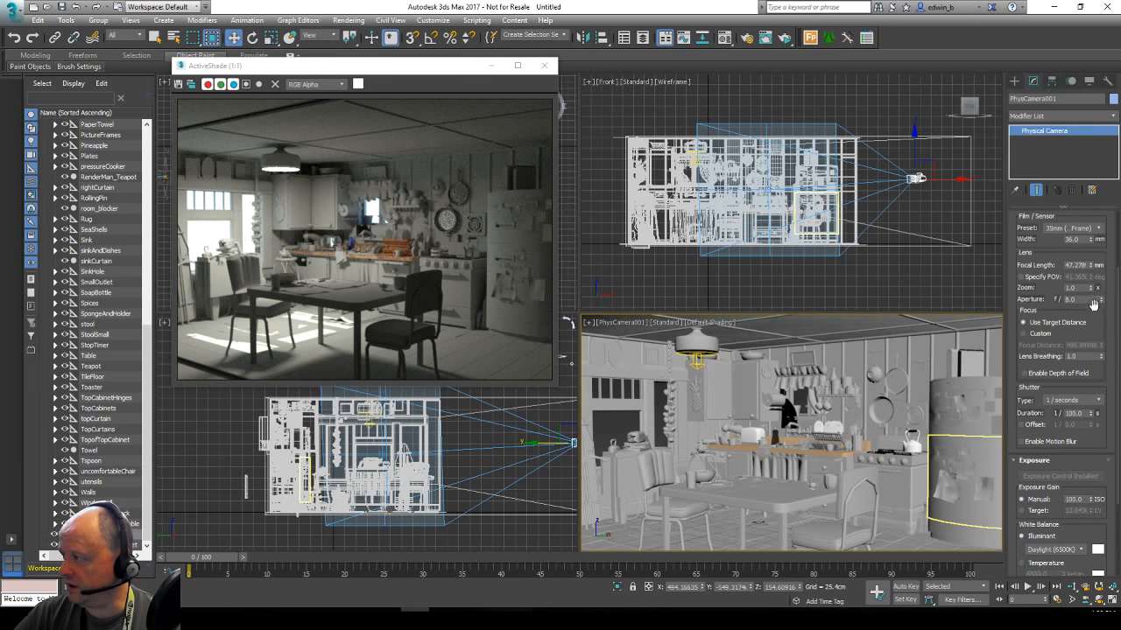
pyautogui.doubleClick(1075, 413)
pyautogui.write('8.0')
pyautogui.press('Return')
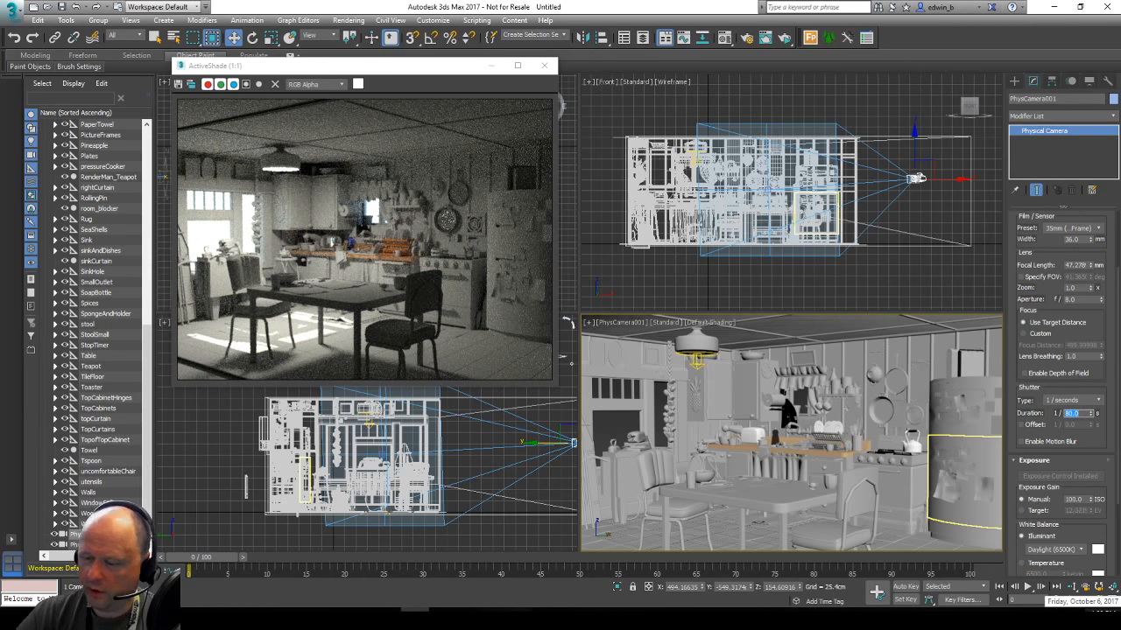
# Test camera shutter durations of 1/50 and 1/20 second, and return the shutter to 1/100 second.
pyautogui.write('50')
pyautogui.press('Return')
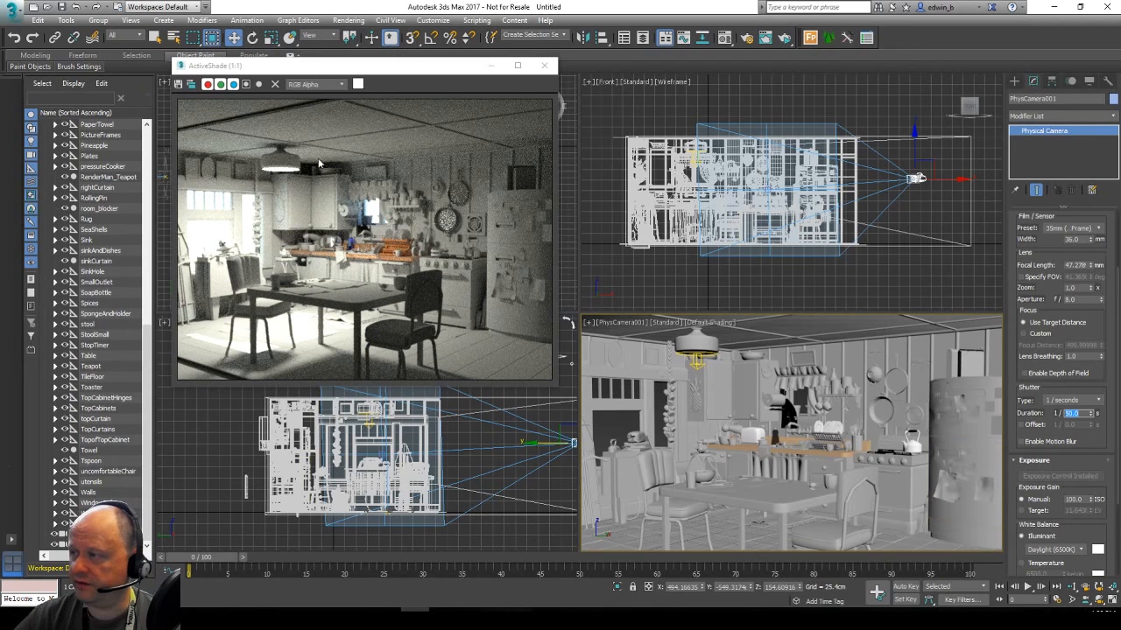
pyautogui.write('20')
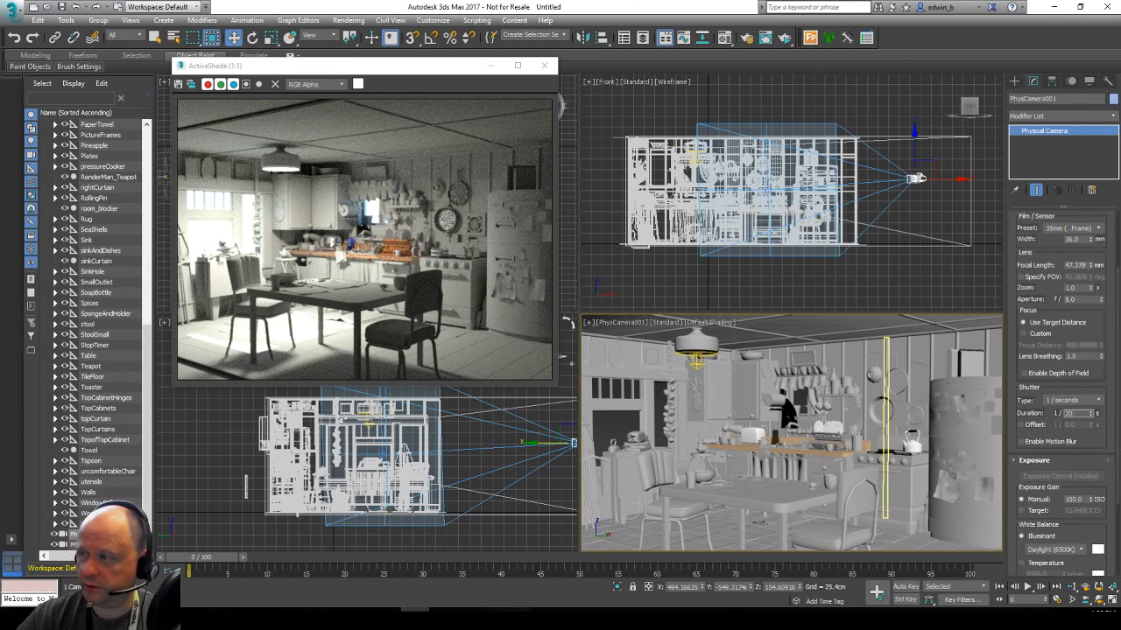
pyautogui.press('Return')
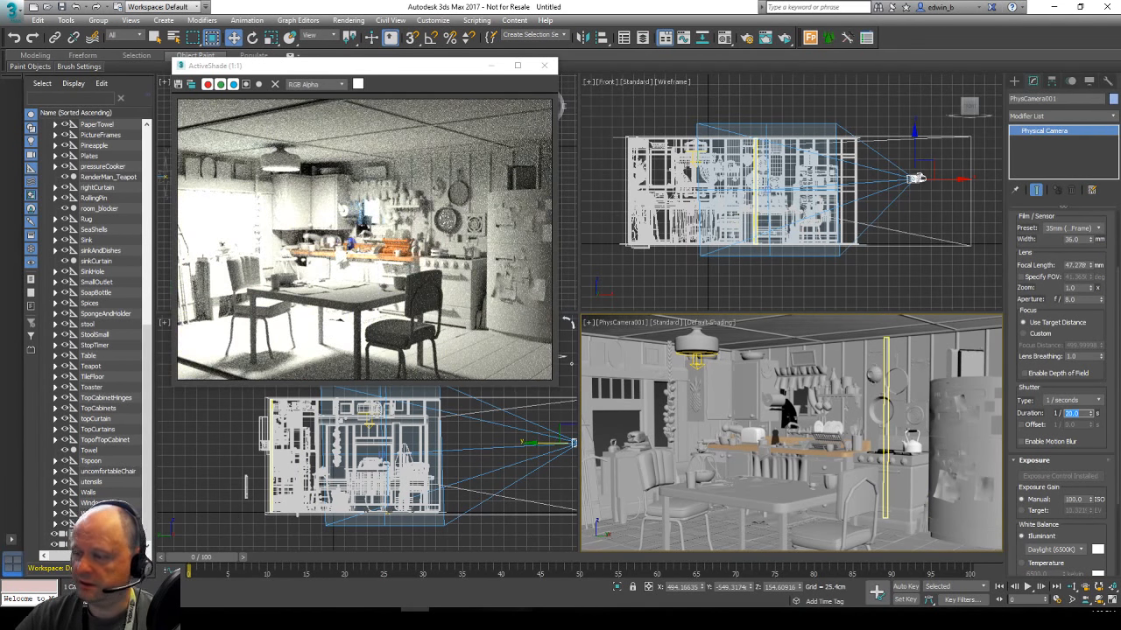
pyautogui.write('100')
pyautogui.press('Return')
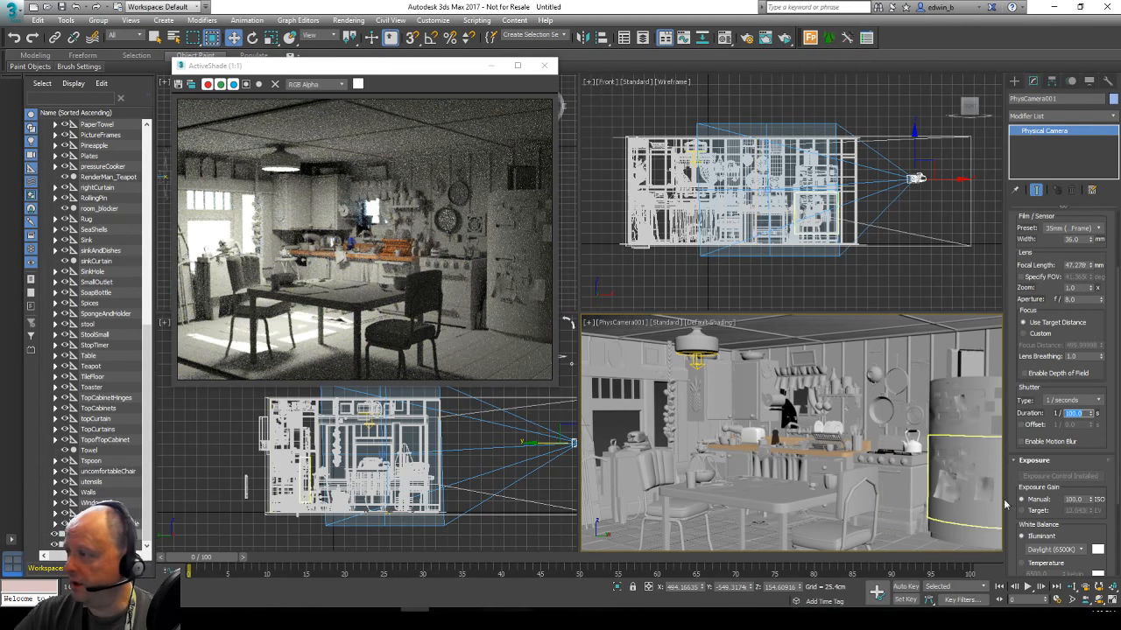
# Try a manual exposure gain of 400 ISO on the camera and restore it to 100 ISO.
pyautogui.click(1077, 499)
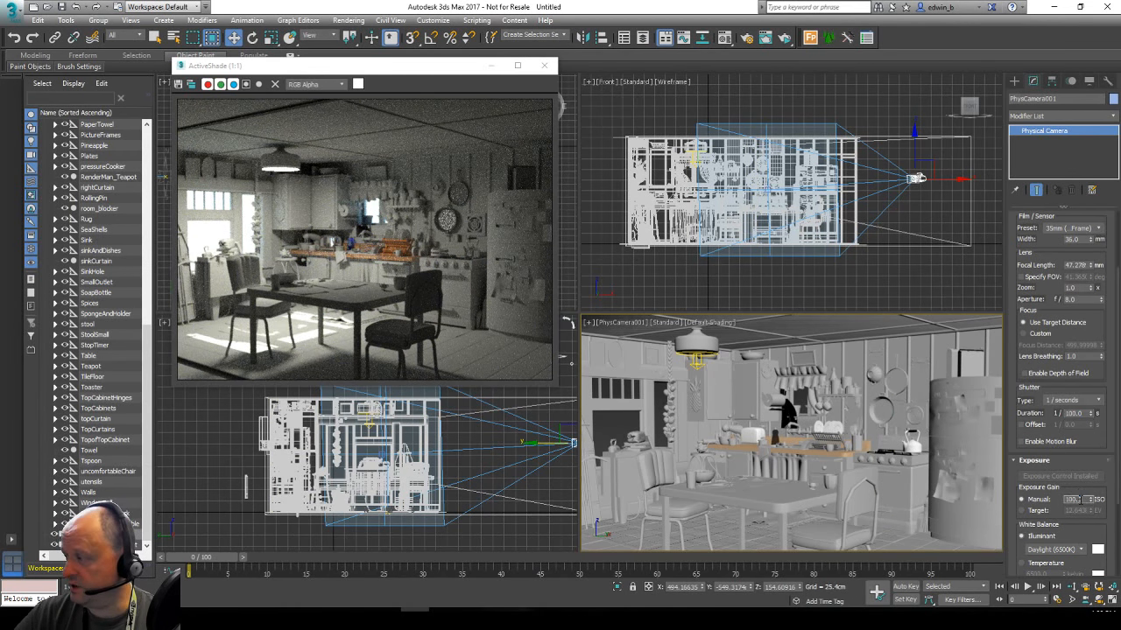
pyautogui.write('400')
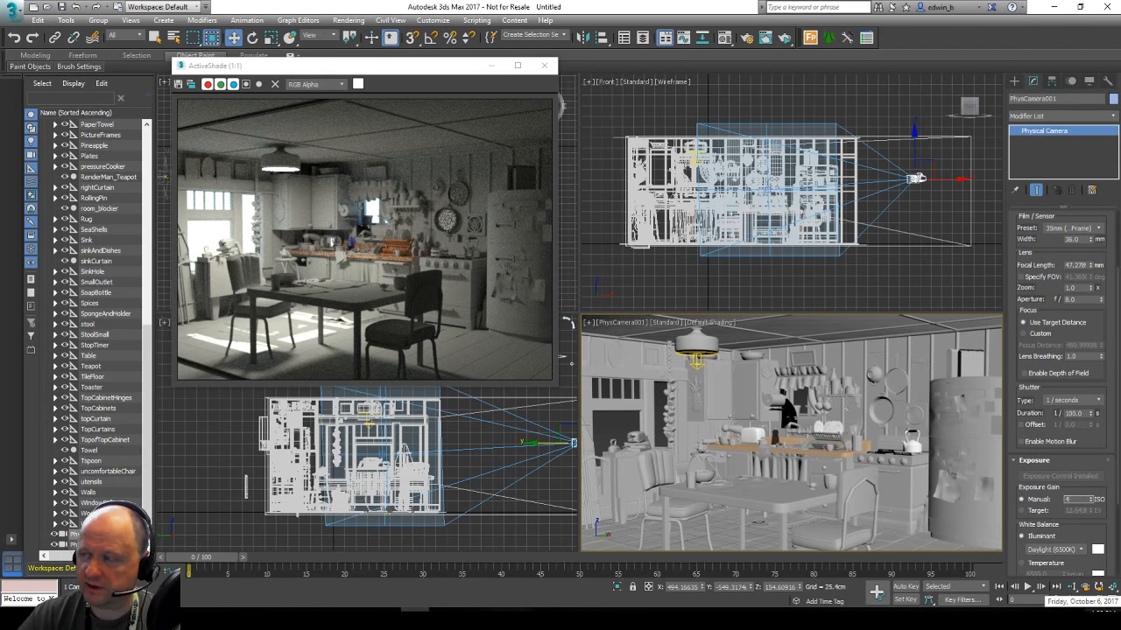
pyautogui.press('Return')
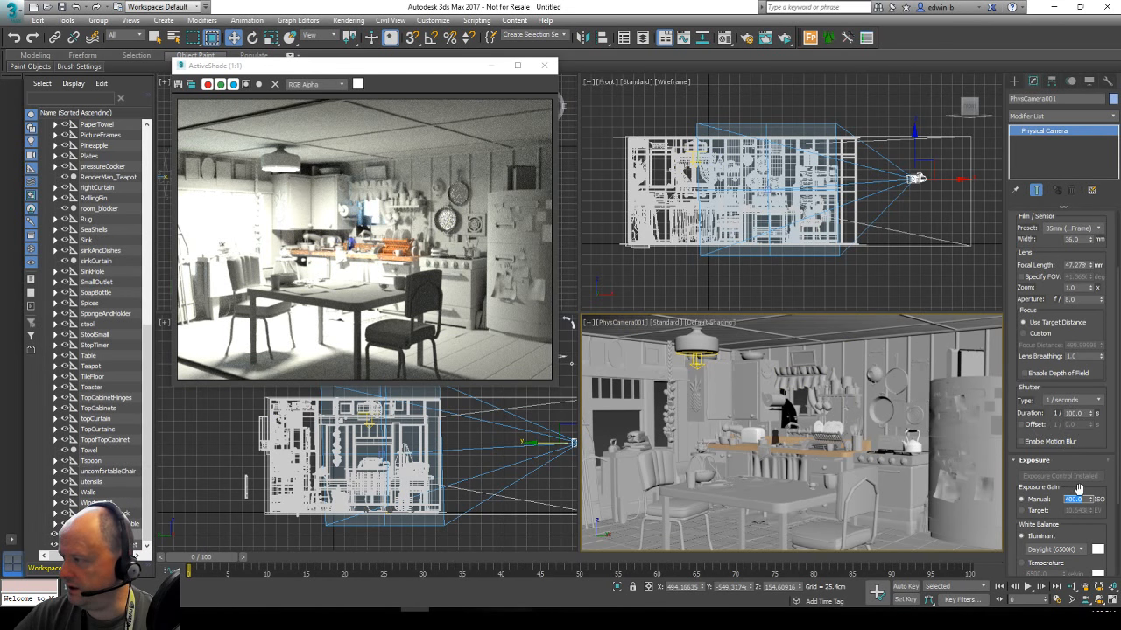
pyautogui.write('100')
pyautogui.press('Return')
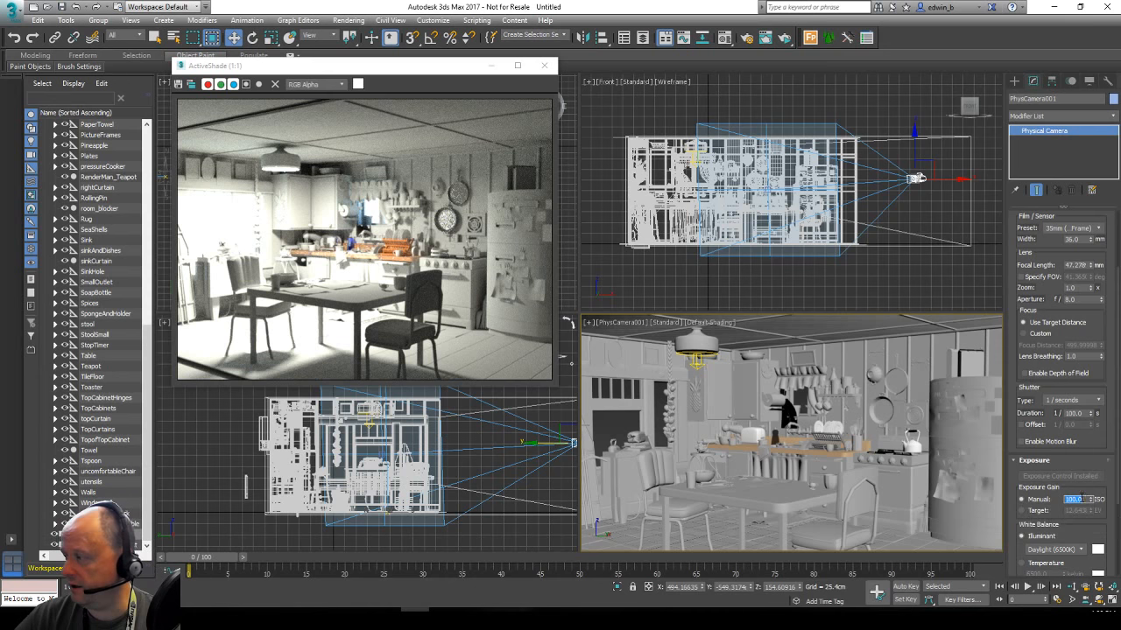
# Nudge the camera's manual exposure gain slightly up and down, and reset it to exactly 100 ISO.
pyautogui.click(1091, 498)
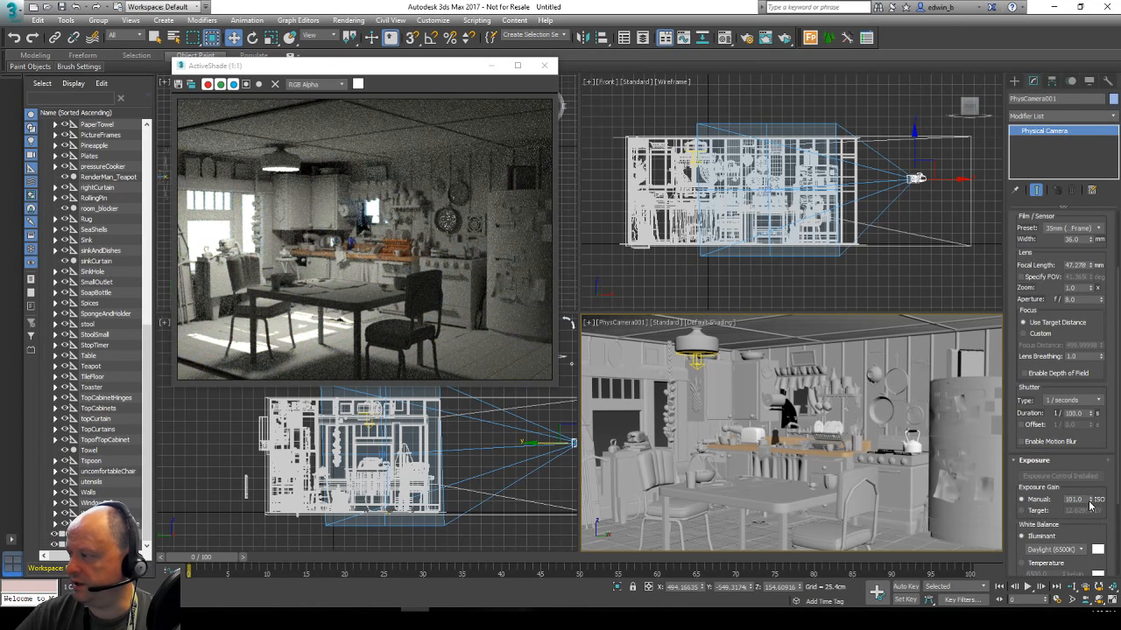
pyautogui.click(1091, 503)
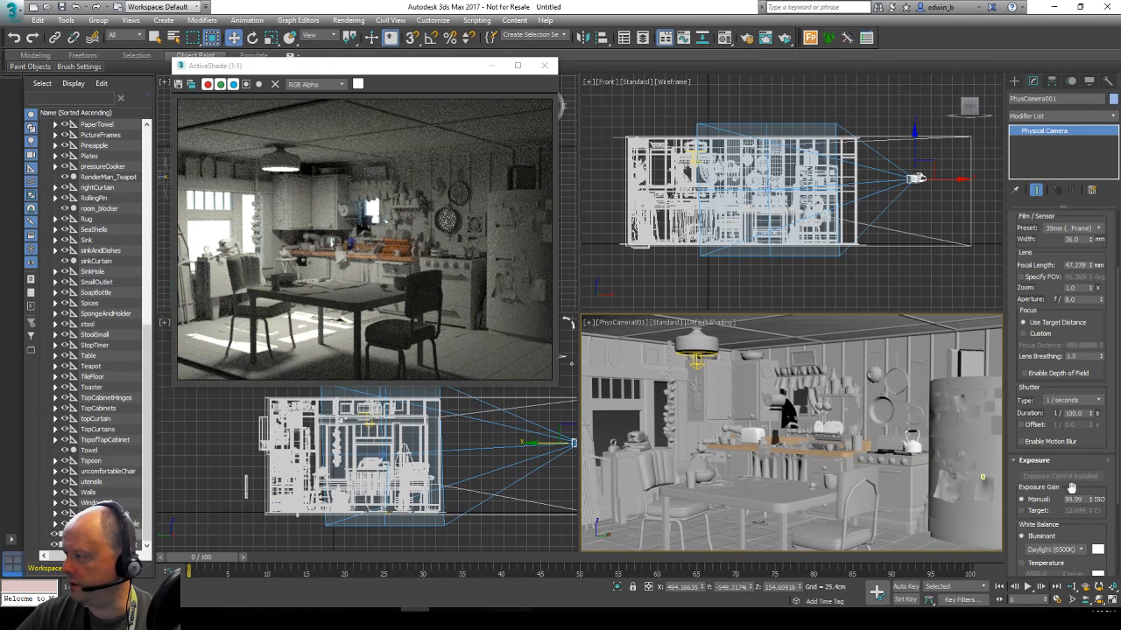
pyautogui.doubleClick(1075, 499)
pyautogui.write('10')
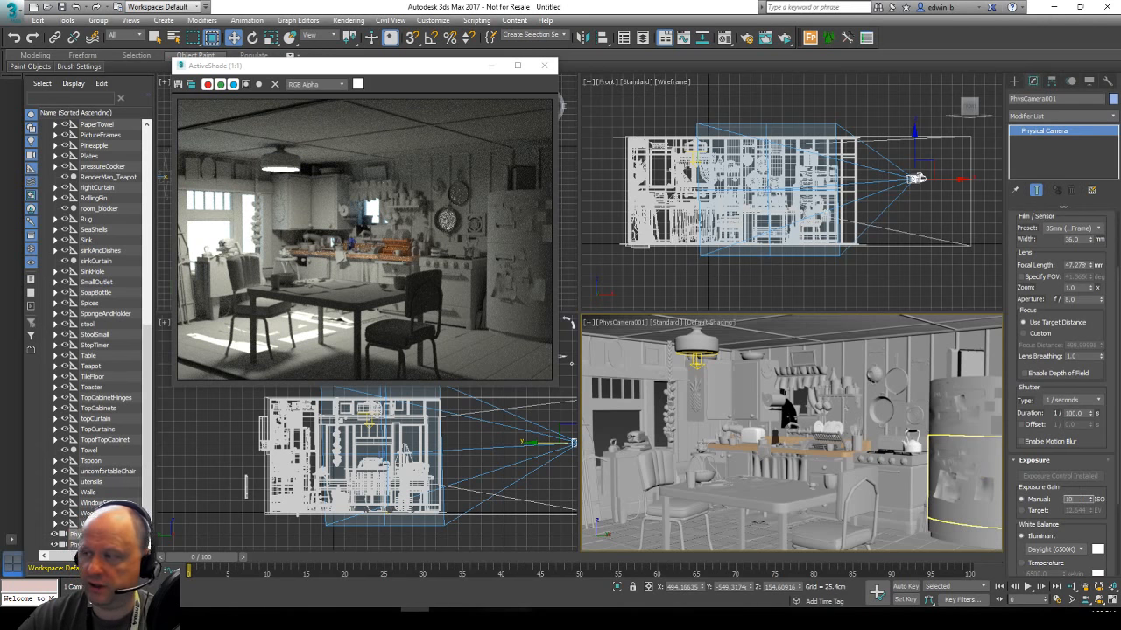
pyautogui.write('0')
pyautogui.press('Return')
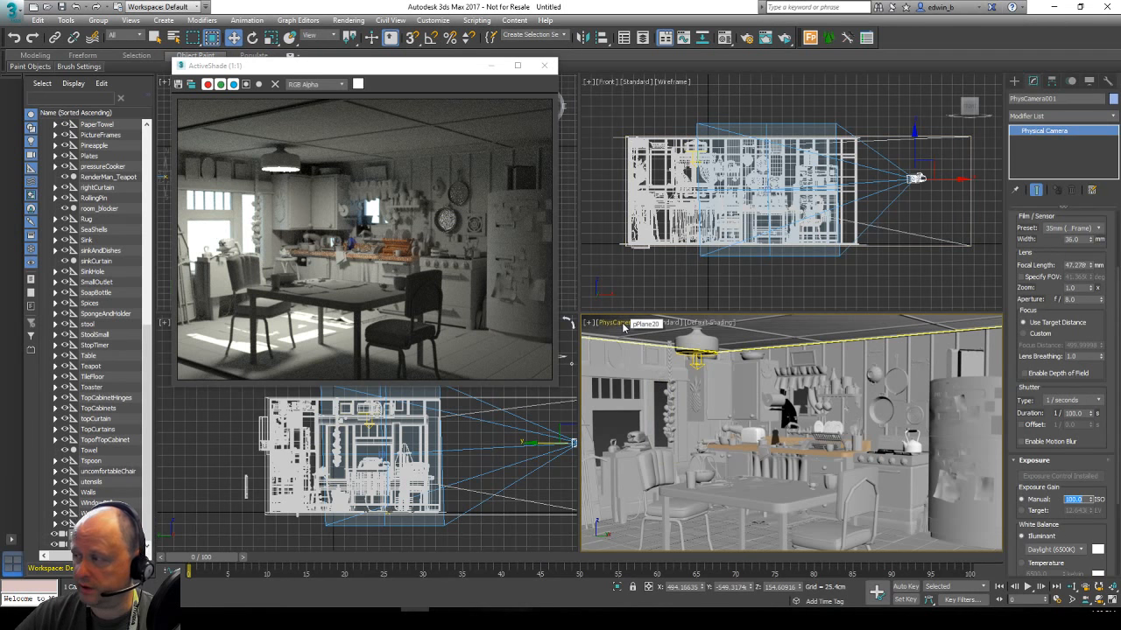
# Select the Daylight001 system in the Top view and set its fR Sun environment multiplier to 0.5.
pyautogui.moveTo(255, 69); pyautogui.dragTo(335, 61)
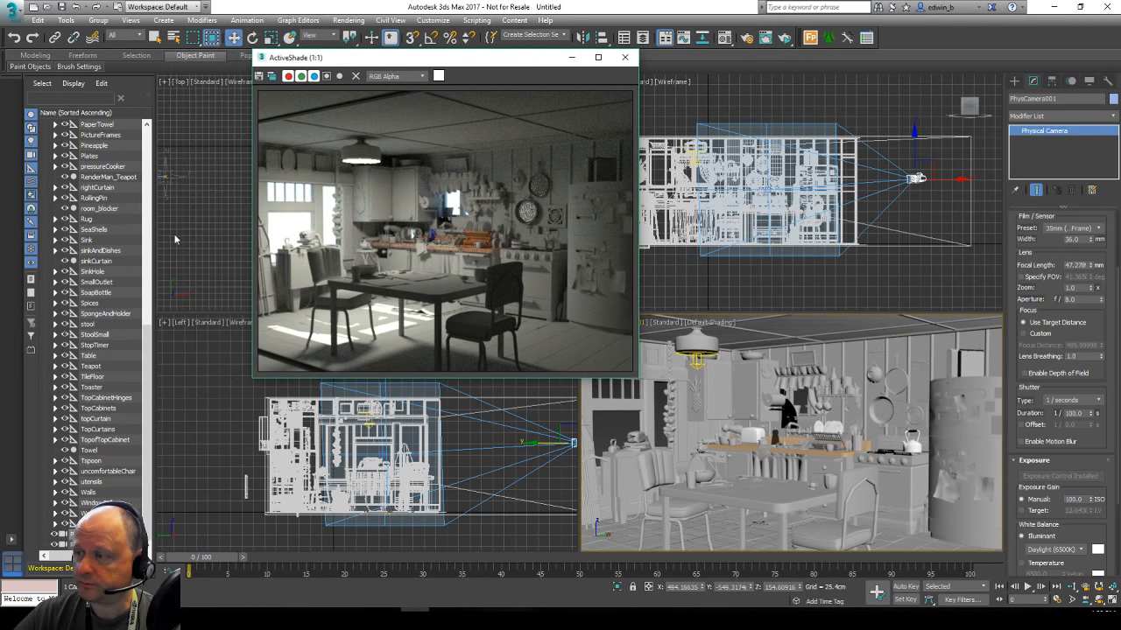
pyautogui.moveTo(174, 237); pyautogui.dragTo(326, 234, button='middle')
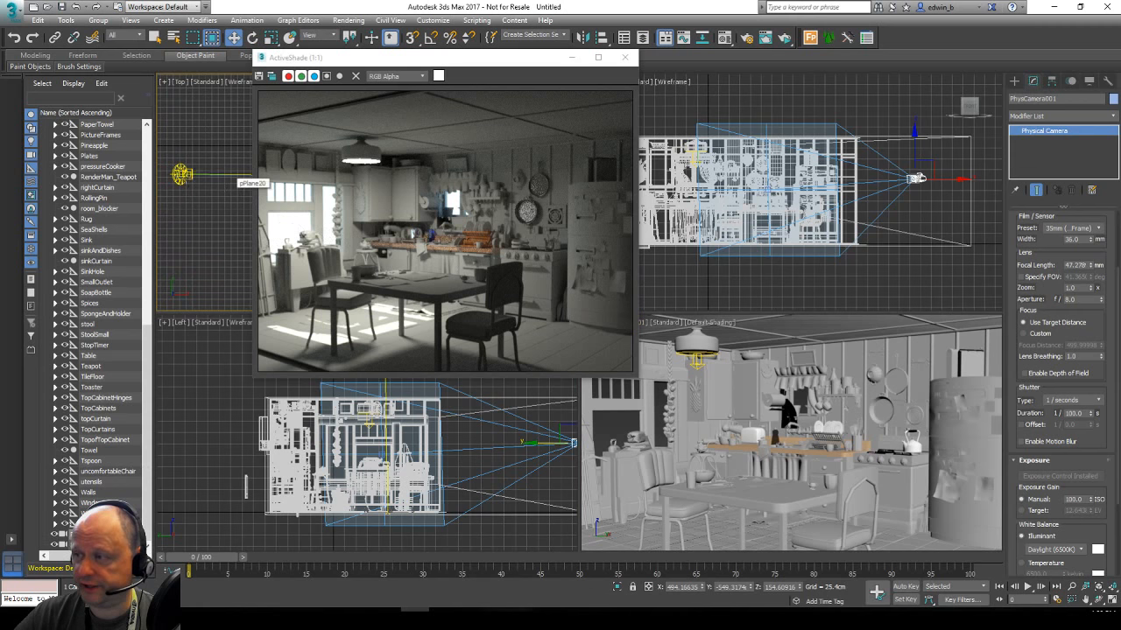
pyautogui.click(183, 174)
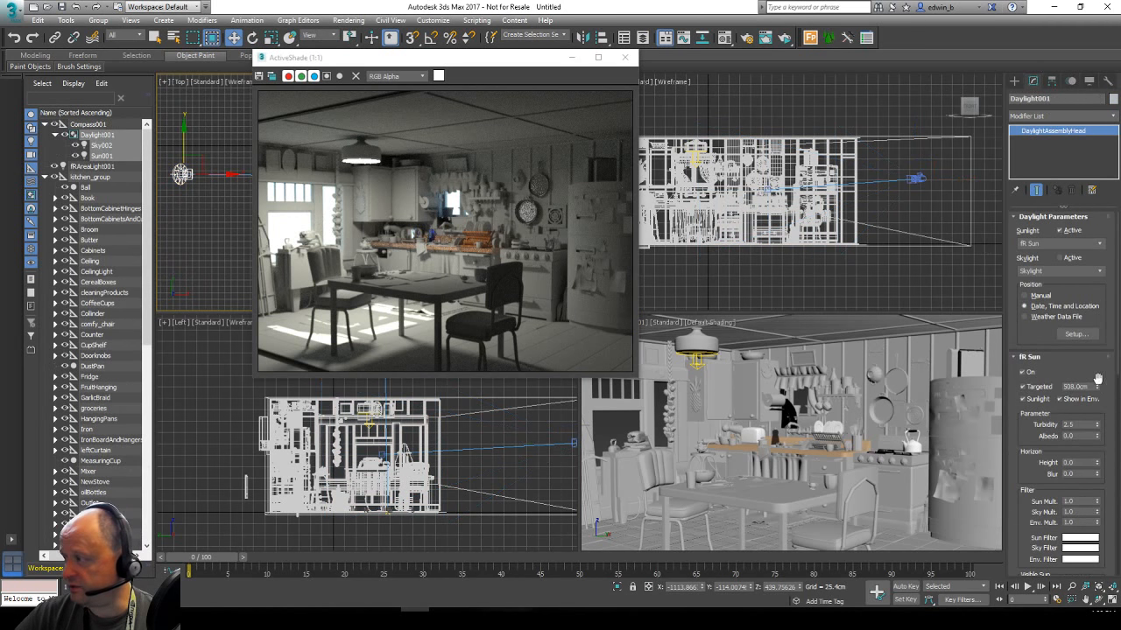
pyautogui.scroll(-5, 1102, 366)
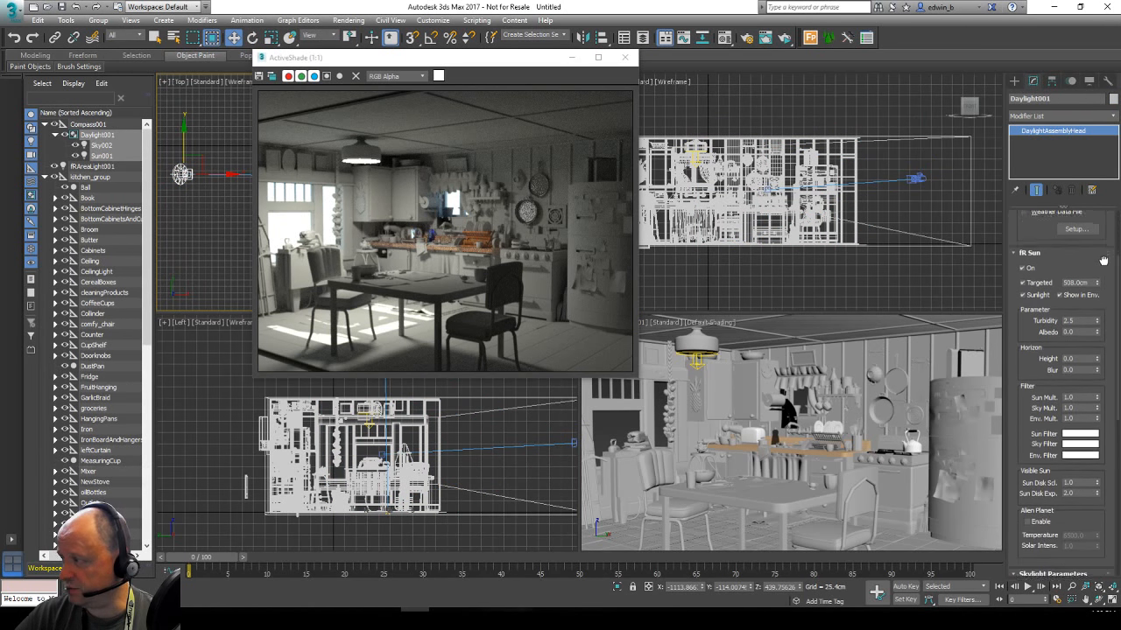
pyautogui.doubleClick(1081, 386)
pyautogui.write('0.5')
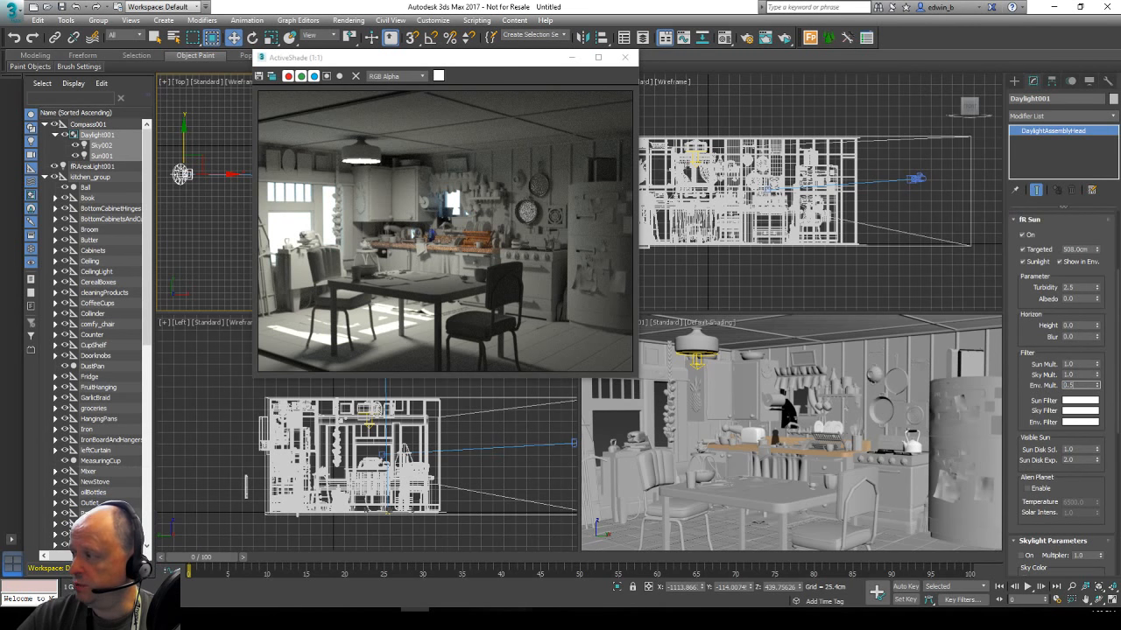
pyautogui.press('Return')
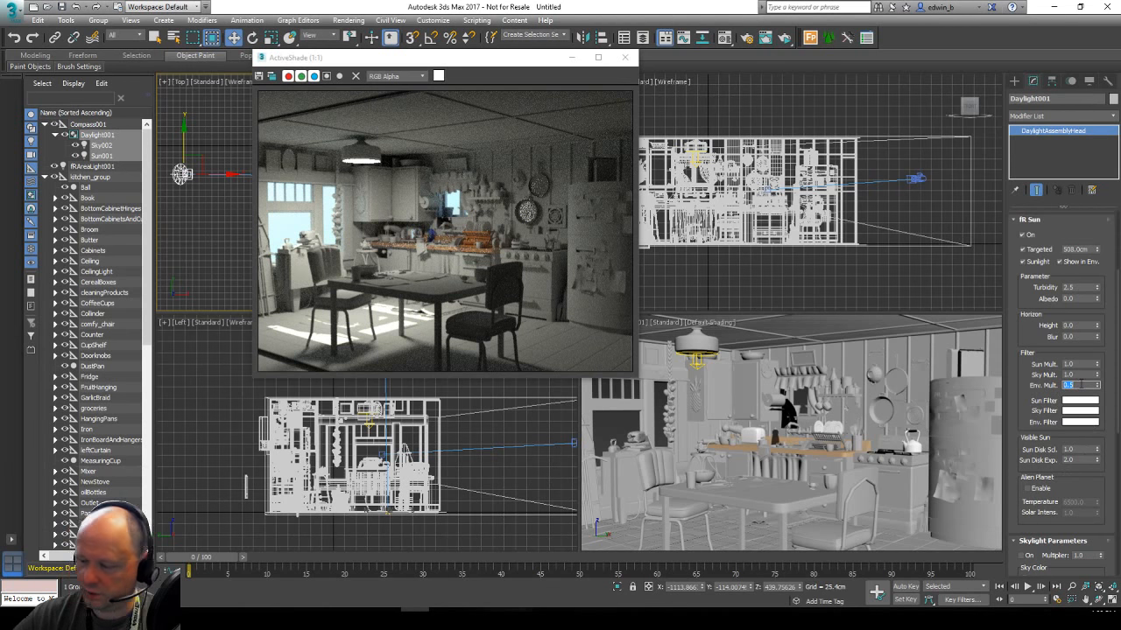
# Test fR Sun environment multipliers of 0.1, 0.2 and 0.6, and settle on 0.4.
pyautogui.write('0.1')
pyautogui.press('Return')
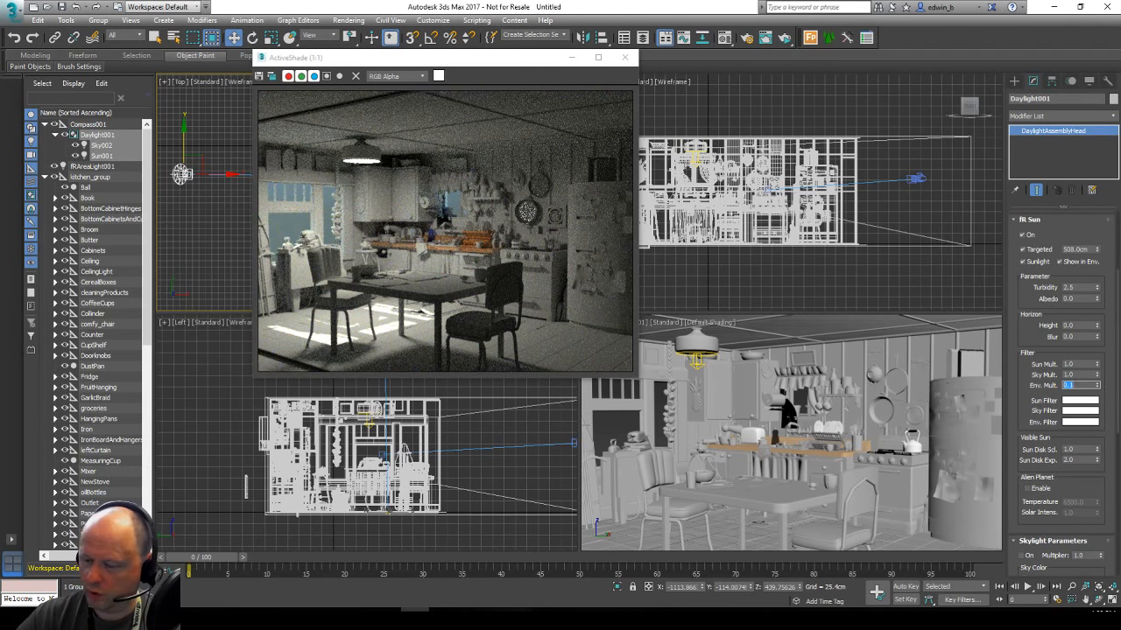
pyautogui.write('0.2')
pyautogui.press('Return')
pyautogui.write('0.6')
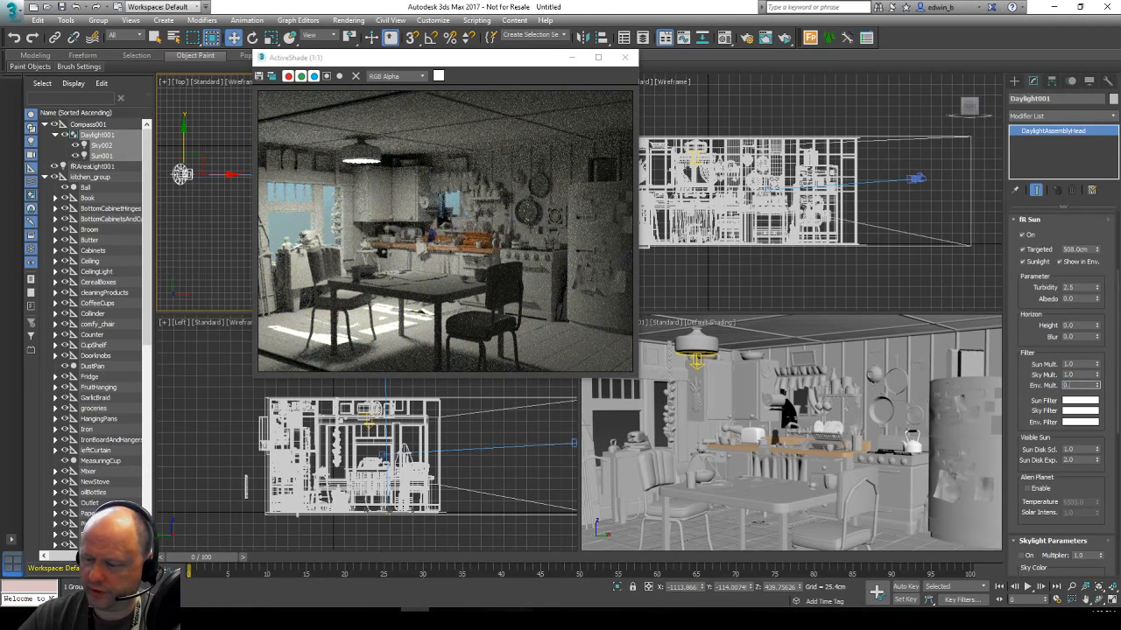
pyautogui.press('Return')
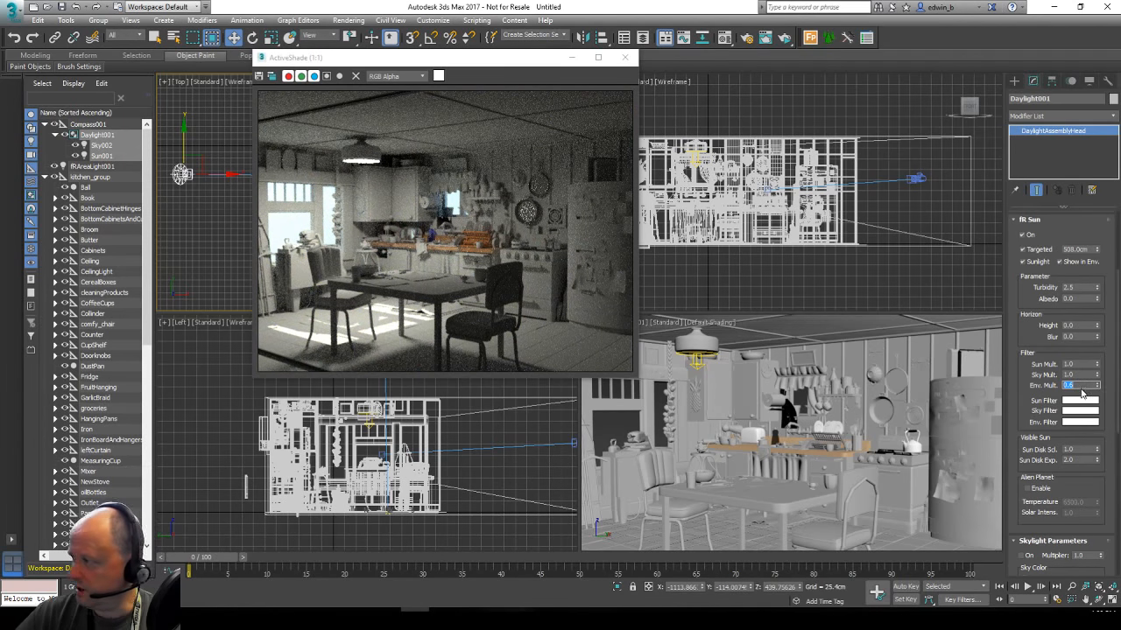
pyautogui.rightClick(1097, 387)
pyautogui.moveTo(1097, 387); pyautogui.dragTo(1098, 382)
pyautogui.click(1097, 384)
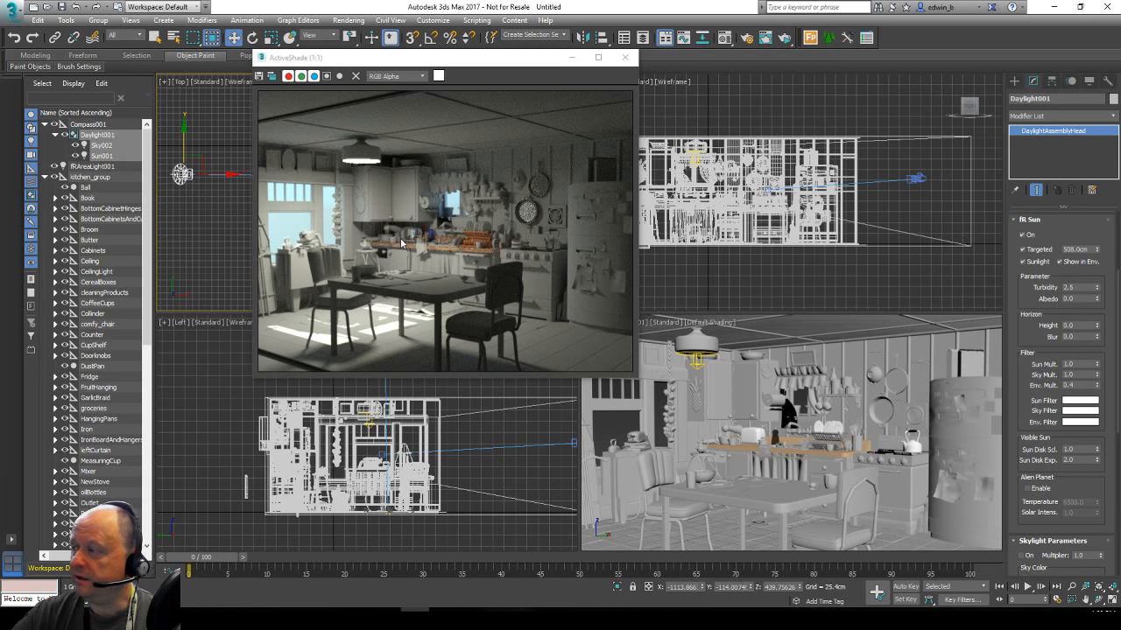
# Move the ActiveShade window clear of the Top view, select fRAreaLight001 and set its directional value to 50%.
pyautogui.moveTo(379, 63); pyautogui.dragTo(709, 32)
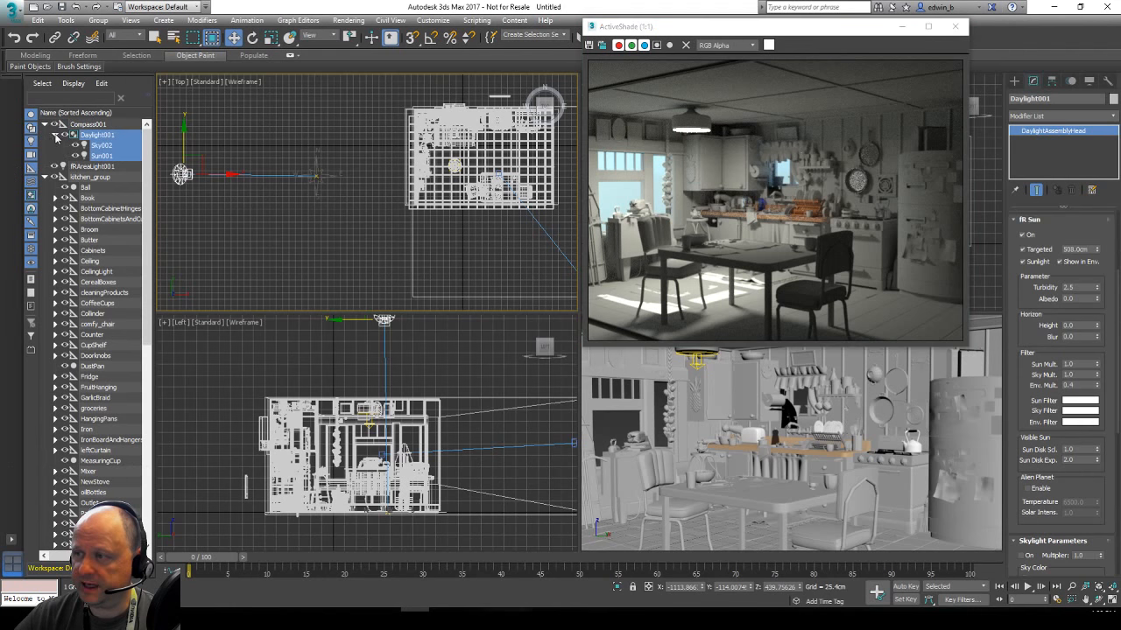
pyautogui.click(86, 169)
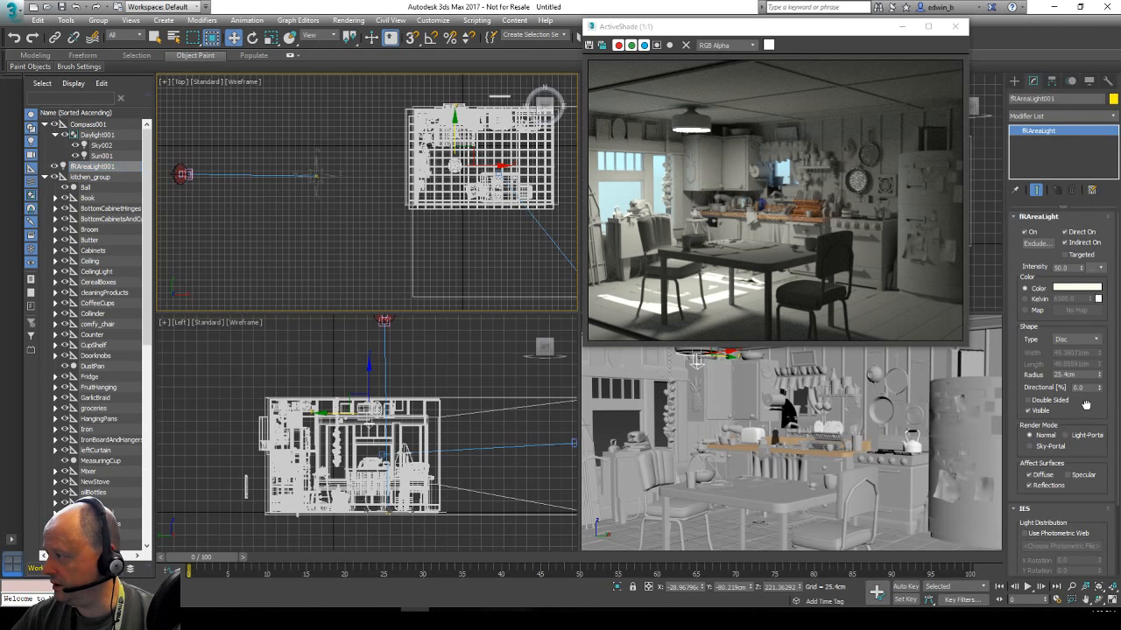
pyautogui.scroll(-1, 1085, 404)
pyautogui.doubleClick(1087, 372)
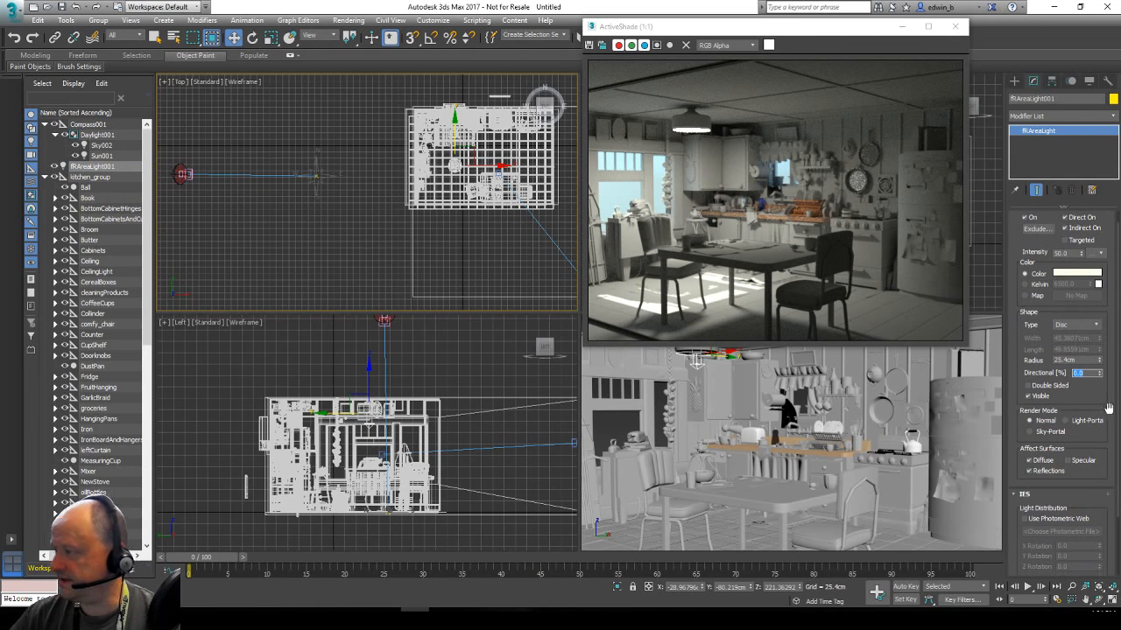
pyautogui.write('5')
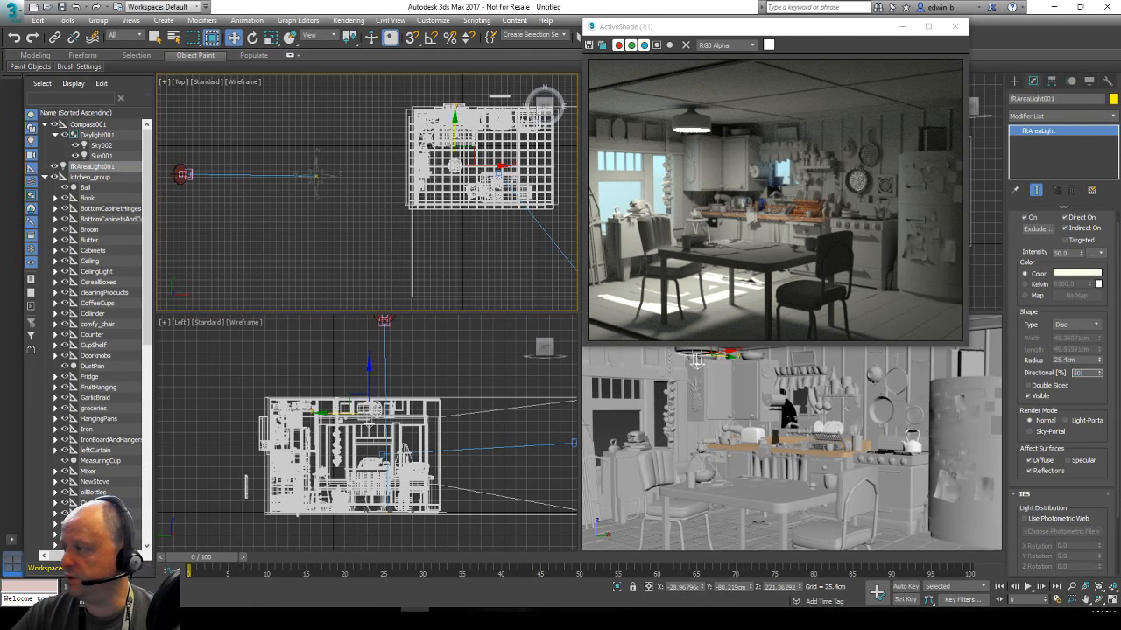
pyautogui.write('0')
pyautogui.press('Return')
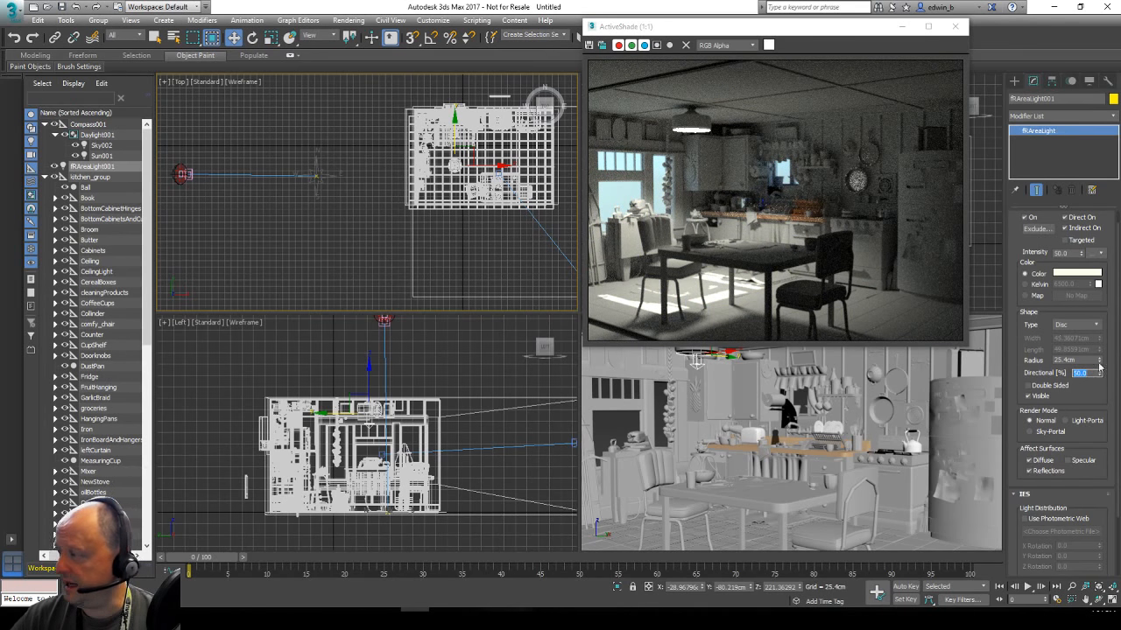
# Try a directional value of 80% and an intensity of 500 on fRAreaLight001.
pyautogui.write('80')
pyautogui.press('Return')
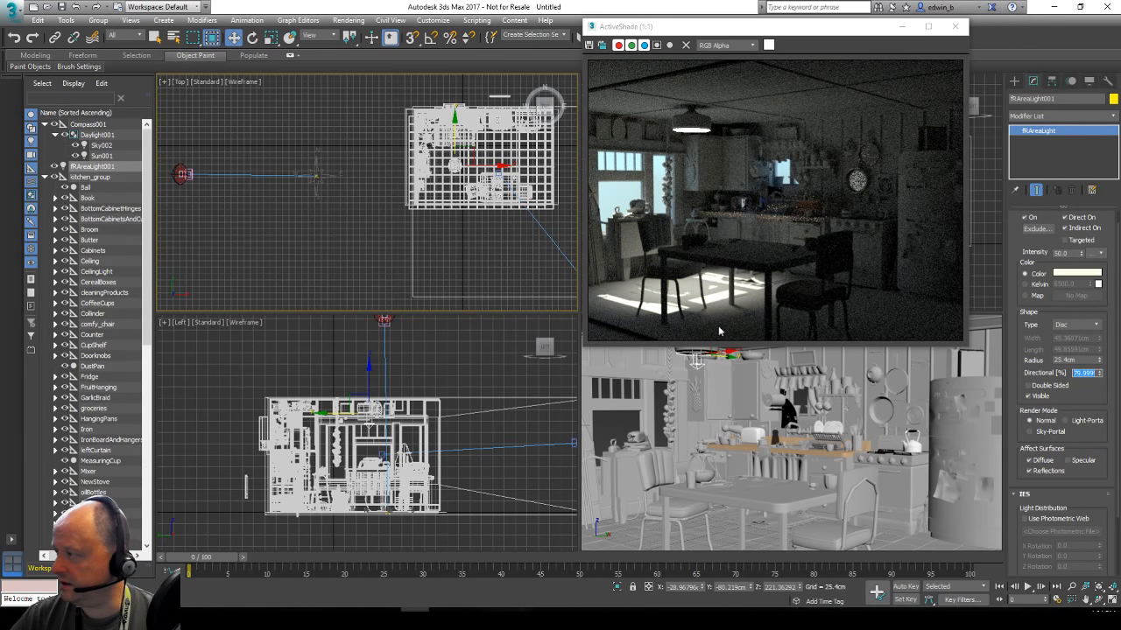
pyautogui.doubleClick(1066, 253)
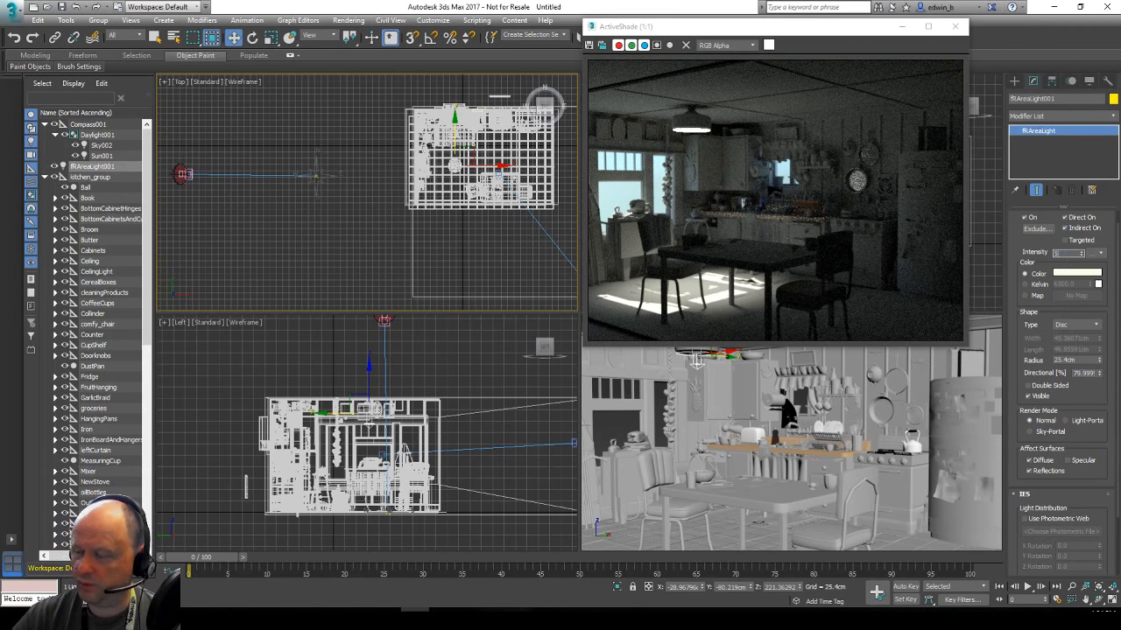
pyautogui.write('500')
pyautogui.press('Return')
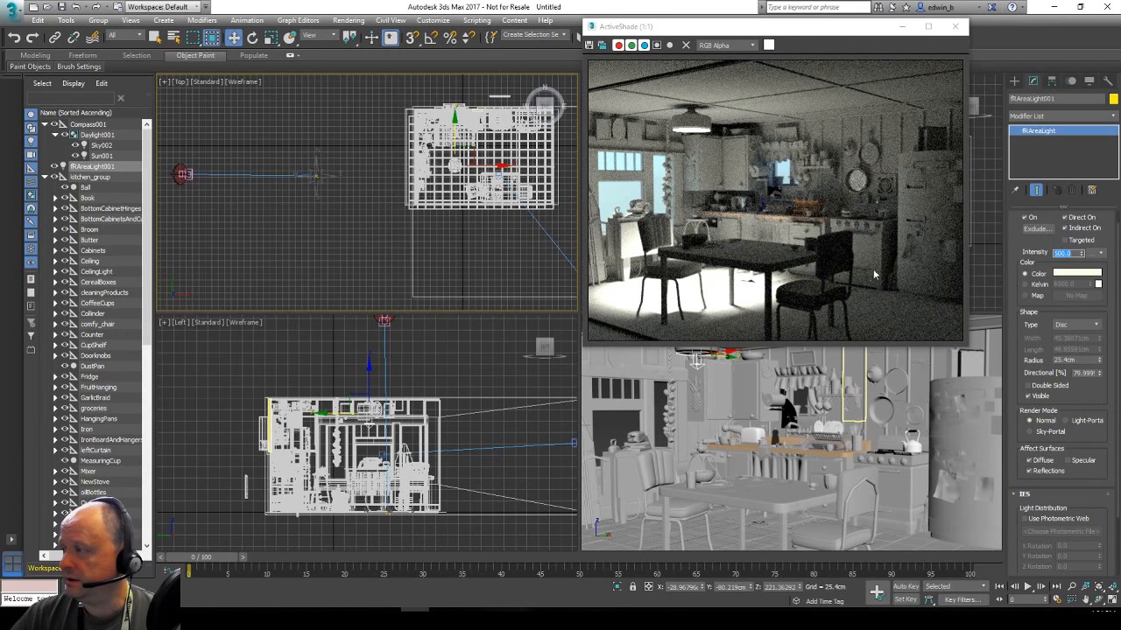
# Test intensities of 1500 and 1000 on the ceiling area light, and return it to 500.
pyautogui.write('1500')
pyautogui.press('Return')
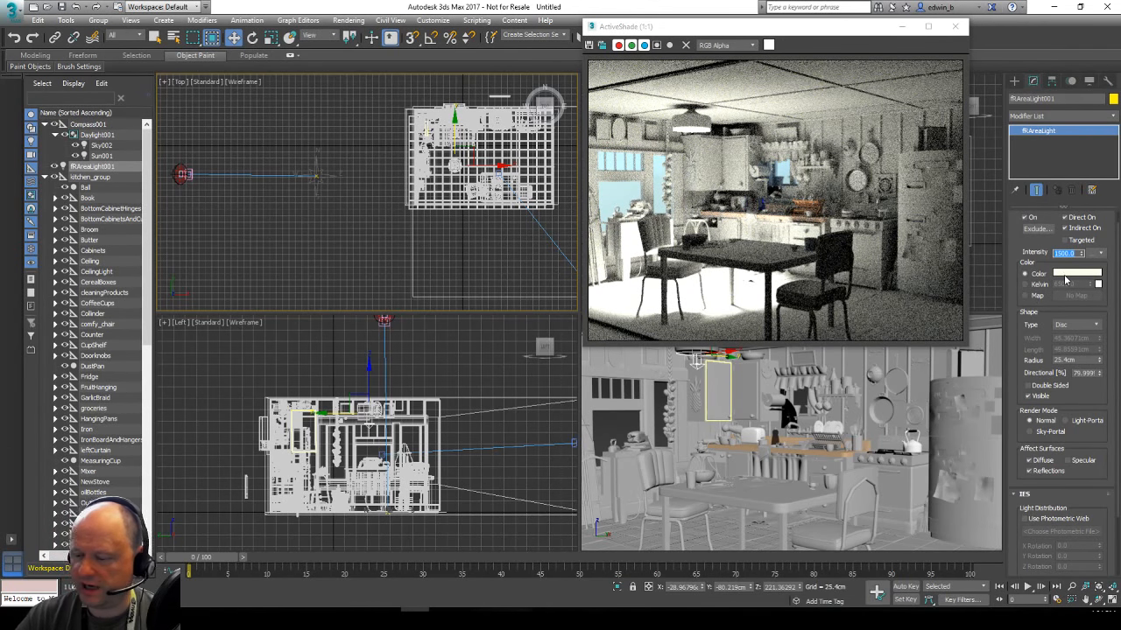
pyautogui.write('100')
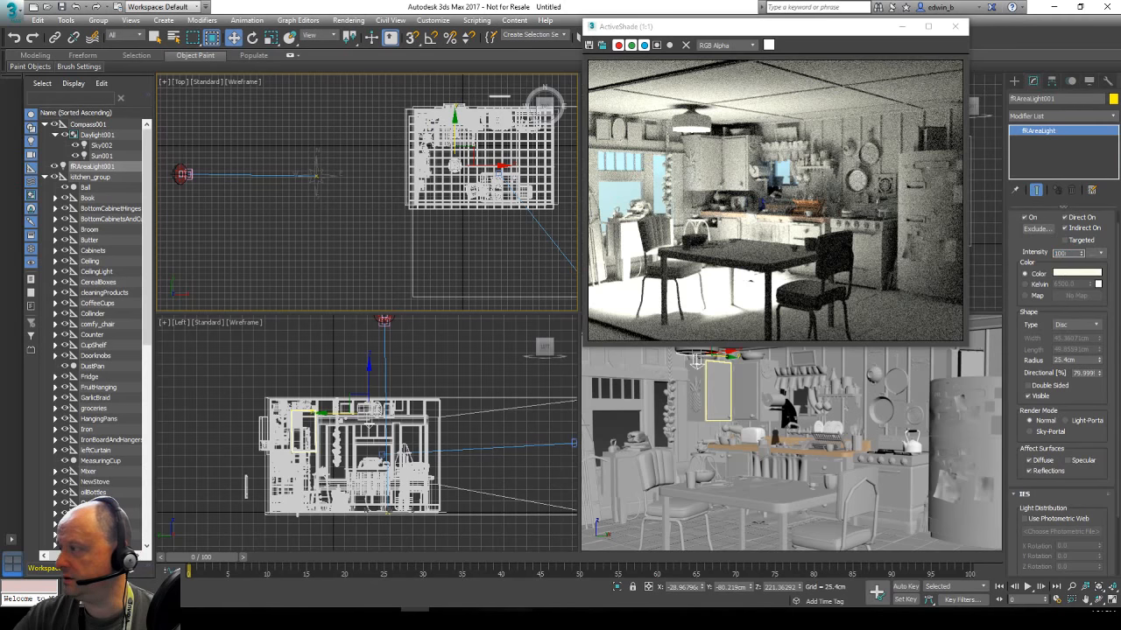
pyautogui.write('0')
pyautogui.press('Return')
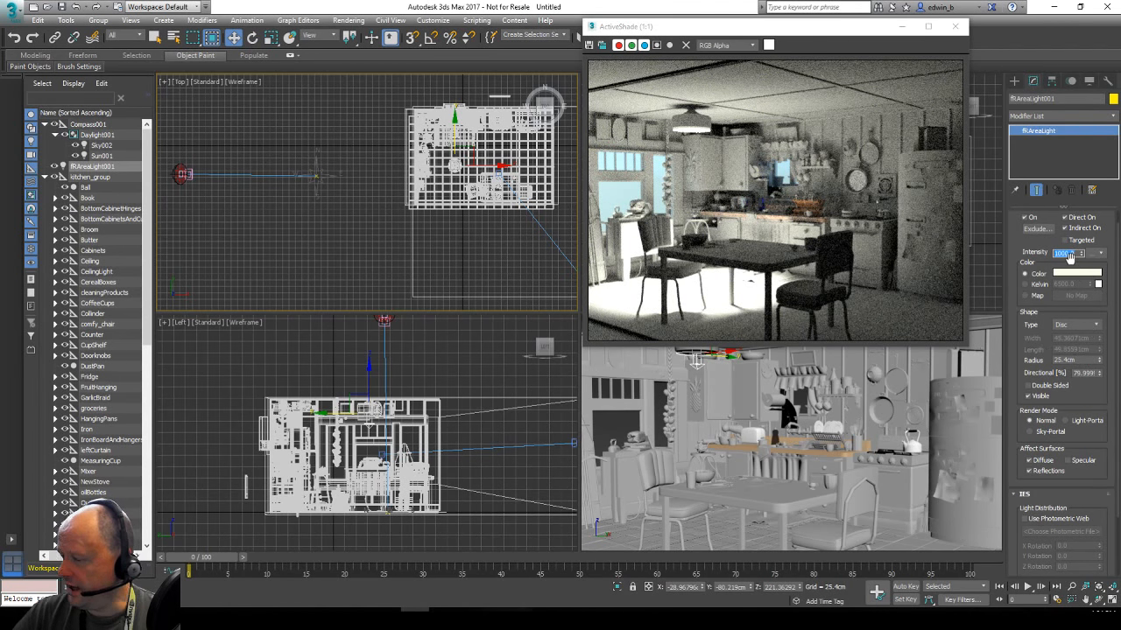
pyautogui.write('500')
pyautogui.press('Return')
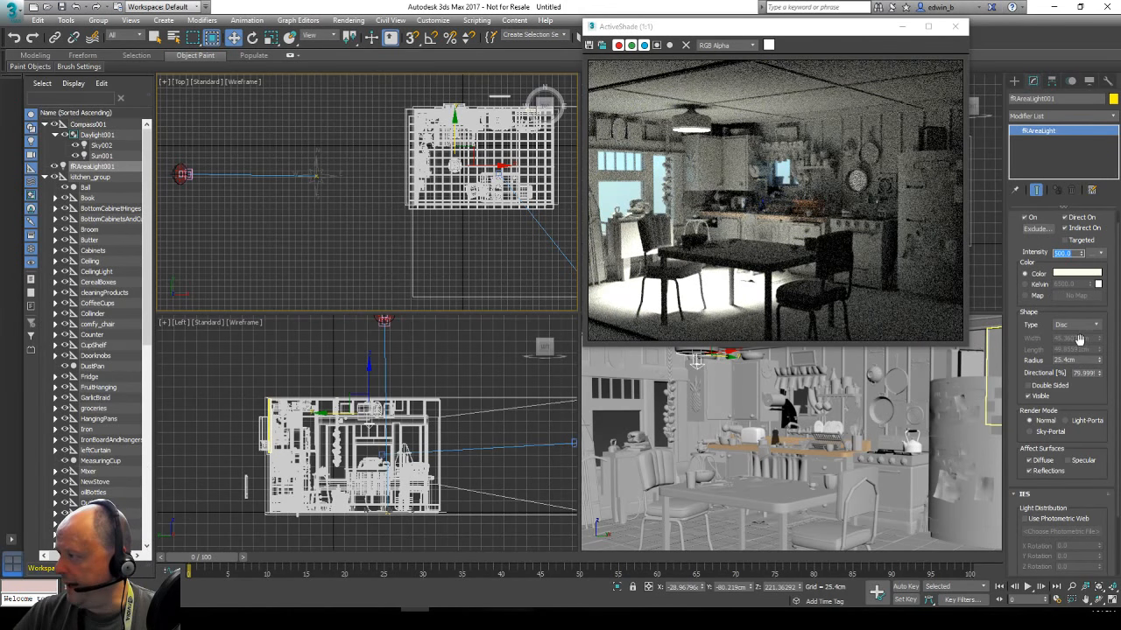
# Set the area light's directional value to 0%, try an intensity of 10, and settle on 50.
pyautogui.doubleClick(1086, 373)
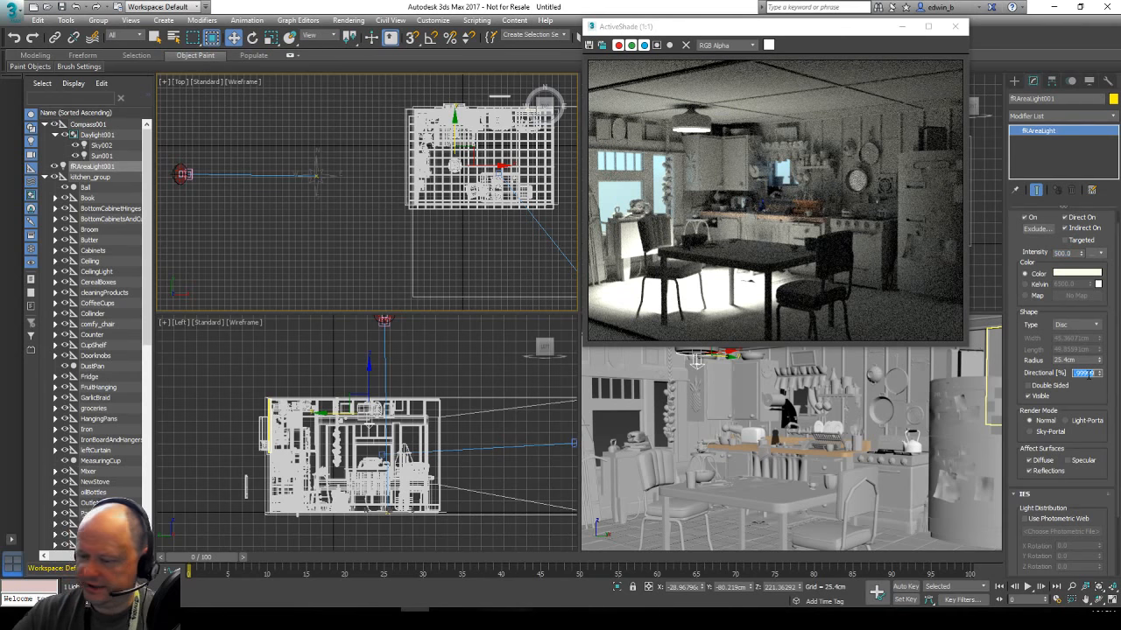
pyautogui.write('0')
pyautogui.press('Return')
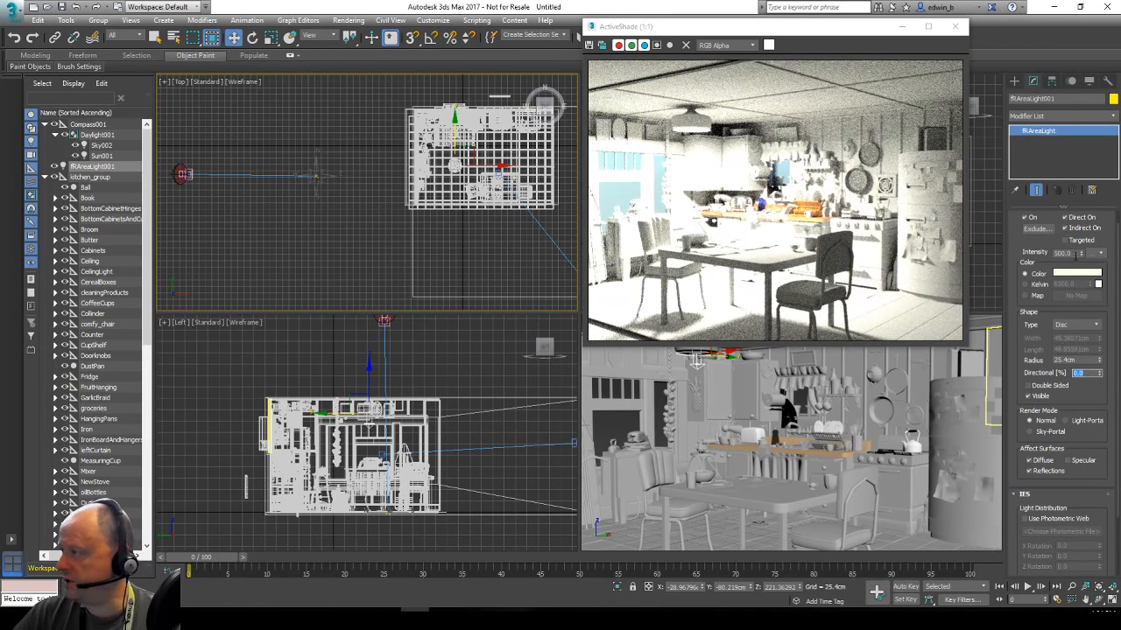
pyautogui.doubleClick(1070, 253)
pyautogui.write('10')
pyautogui.press('Return')
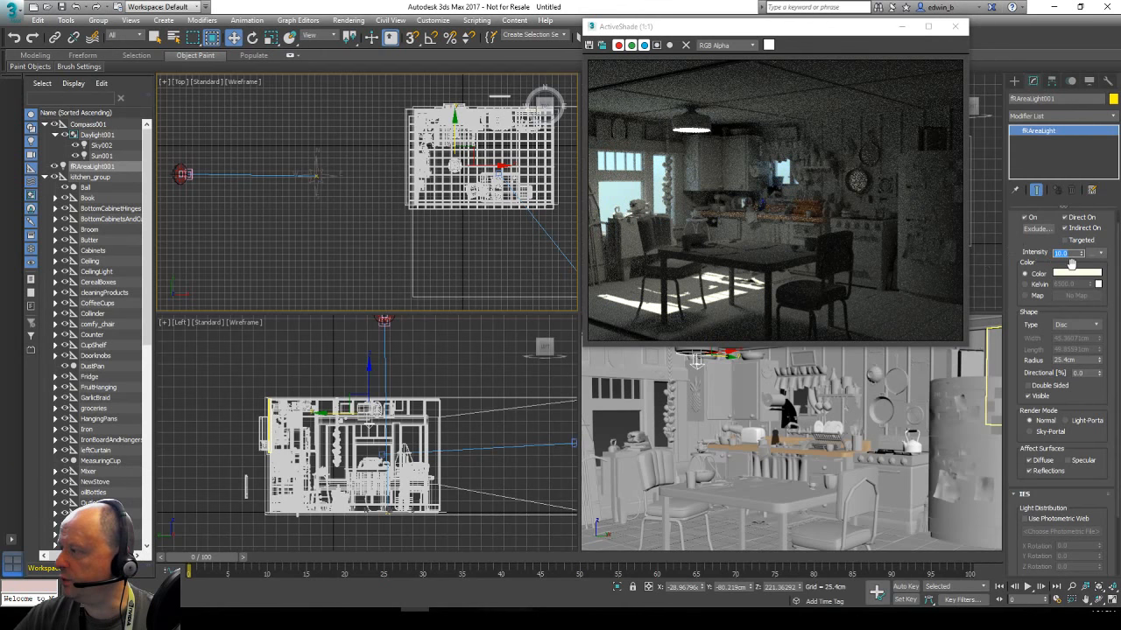
pyautogui.write('50')
pyautogui.press('Return')
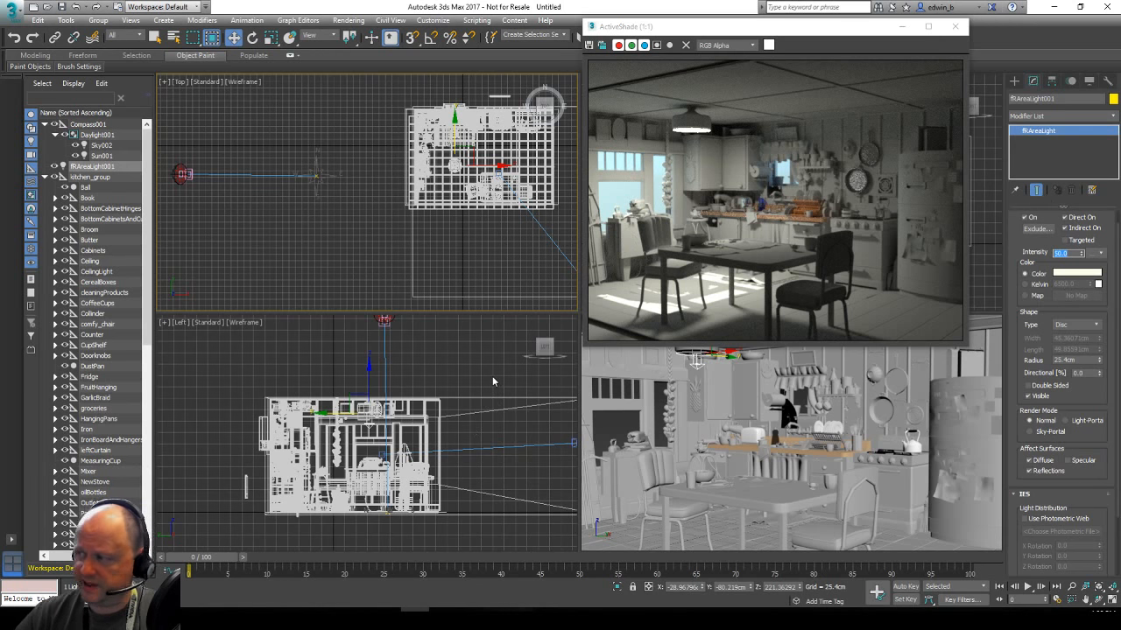
# Select the physical camera in the Left view, and select Daylight001 in the Top view to review its Daylight Parameters.
pyautogui.moveTo(556, 443); pyautogui.dragTo(497, 440, button='middle')
pyautogui.click(520, 437)
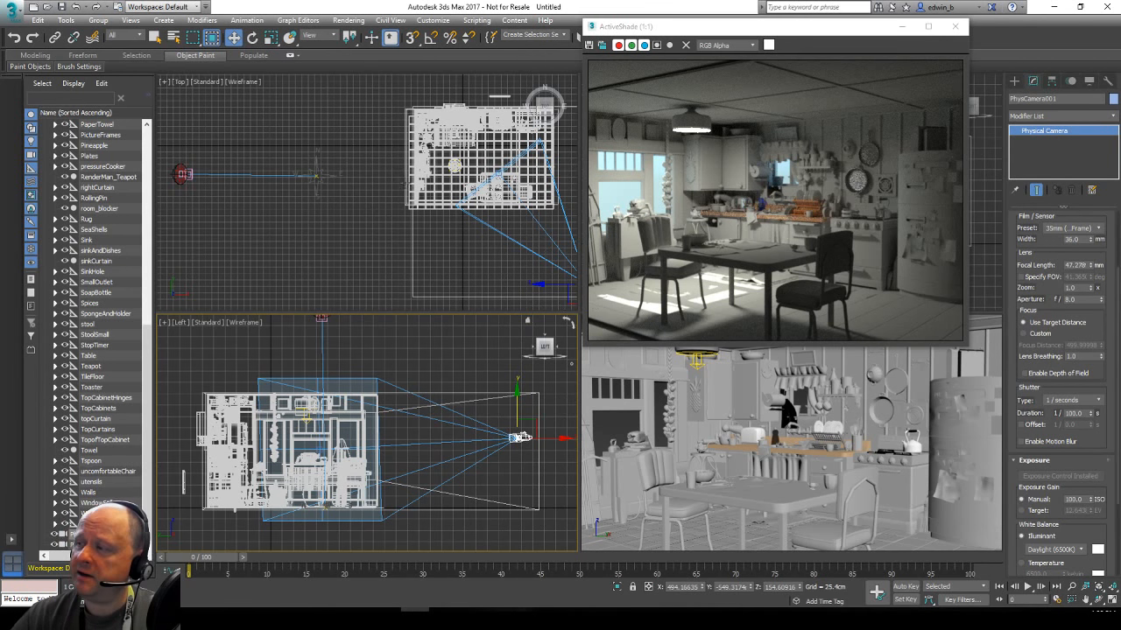
pyautogui.click(182, 174)
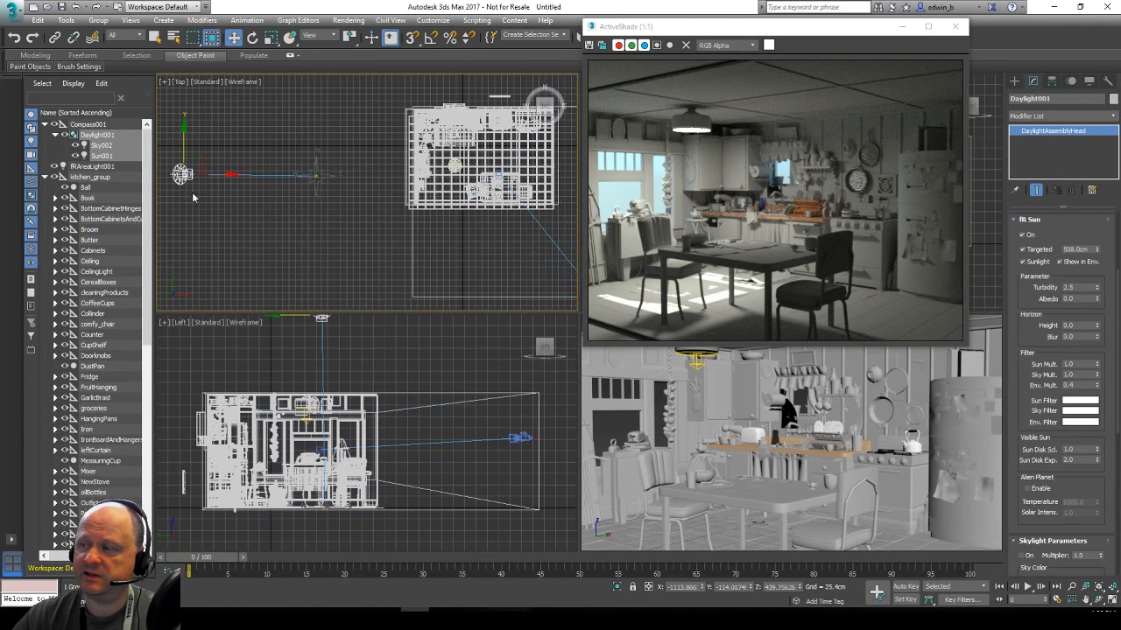
pyautogui.moveTo(1112, 232); pyautogui.dragTo(1117, 392)
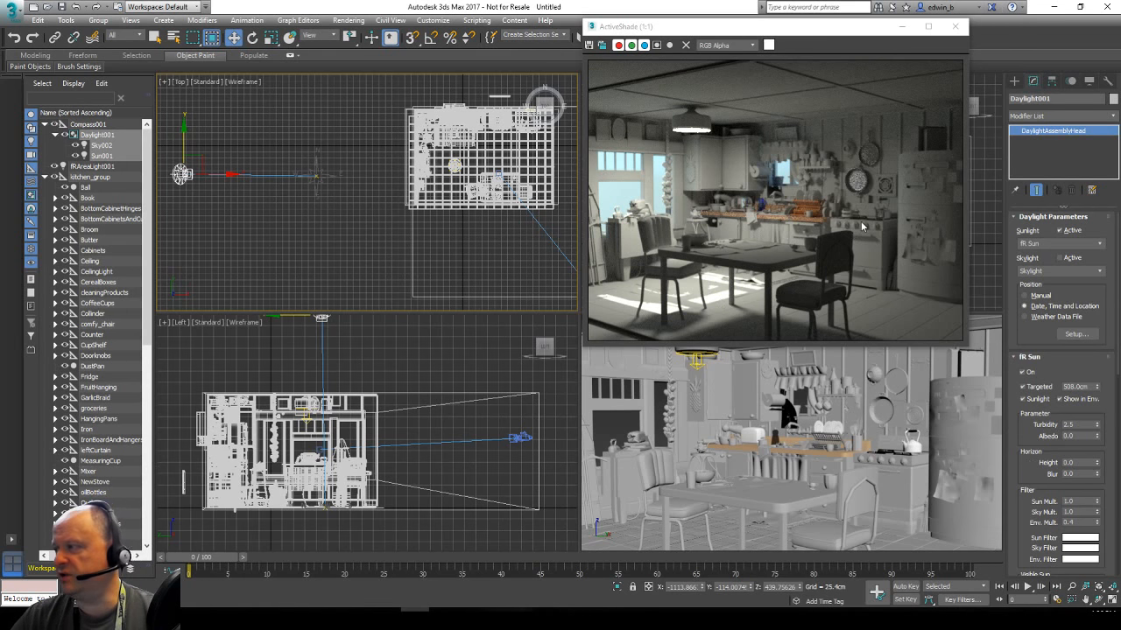
# Dolly and truck the camera view in for a close-up of the dish rack and sink beside the kitchen window.
pyautogui.rightClick(841, 455)
pyautogui.click(1073, 588)
pyautogui.moveTo(899, 445); pyautogui.dragTo(901, 407)
pyautogui.moveTo(901, 407); pyautogui.dragTo(868, 436, button='middle')
pyautogui.moveTo(869, 436); pyautogui.dragTo(868, 403)
pyautogui.moveTo(859, 466); pyautogui.dragTo(811, 452, button='middle')
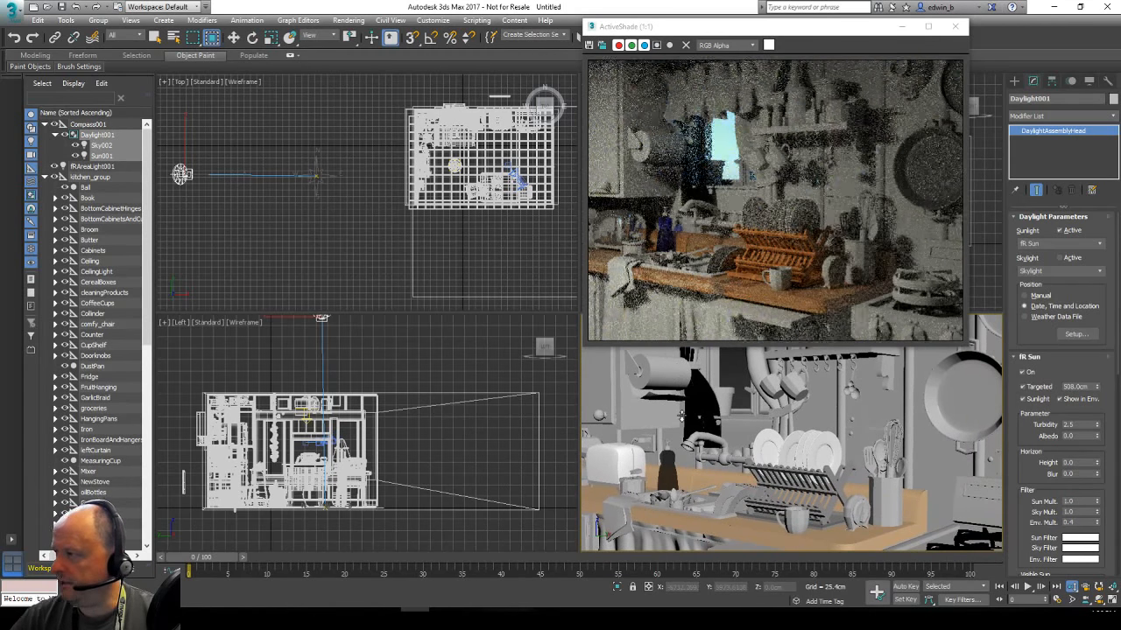